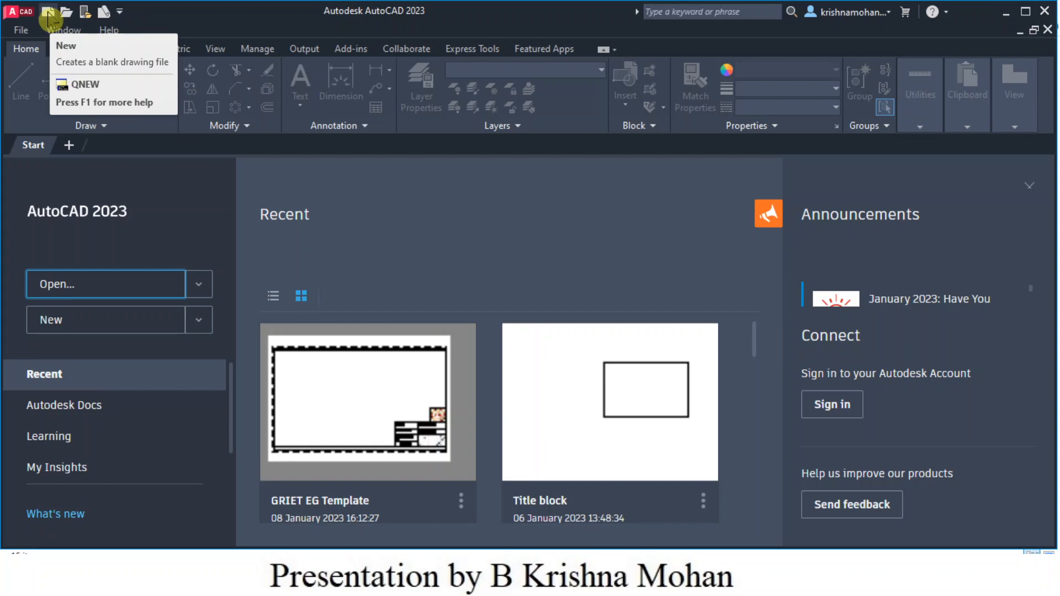
# - Start a new drawing from the acadiso metric template
pyautogui.click(48, 14)
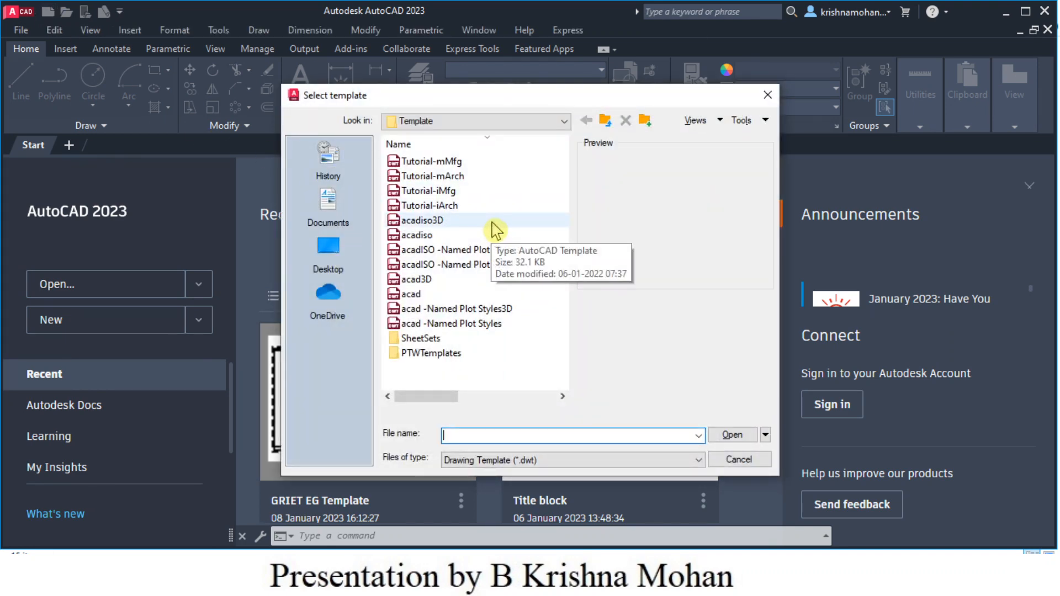
pyautogui.click(420, 241)
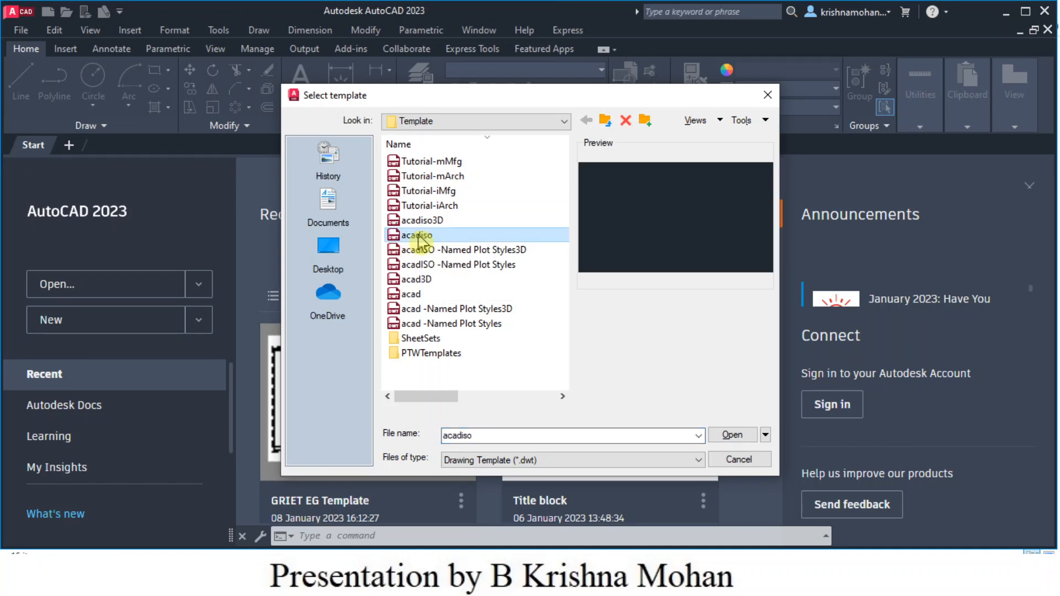
pyautogui.click(734, 435)
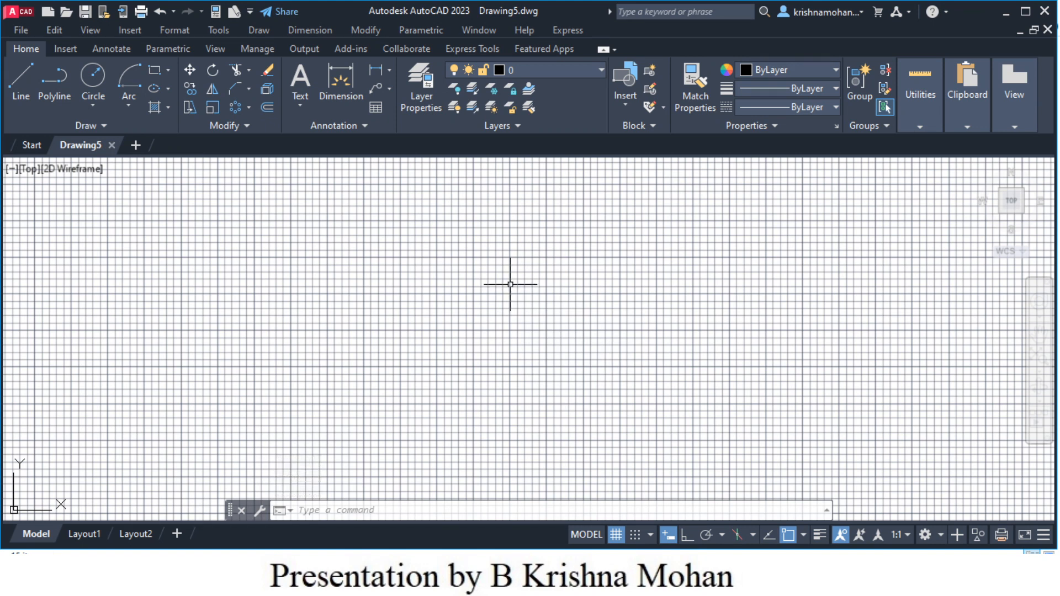
# - Using UN, set length precision to 0.00 and keep millimetres as the insertion scale
pyautogui.click(315, 511)
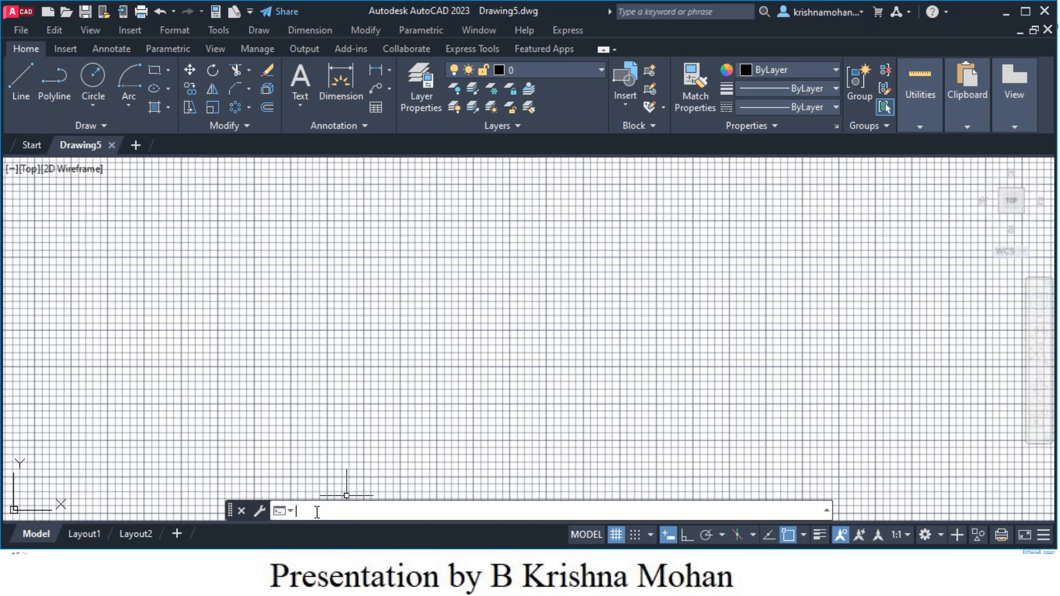
pyautogui.write('UN')
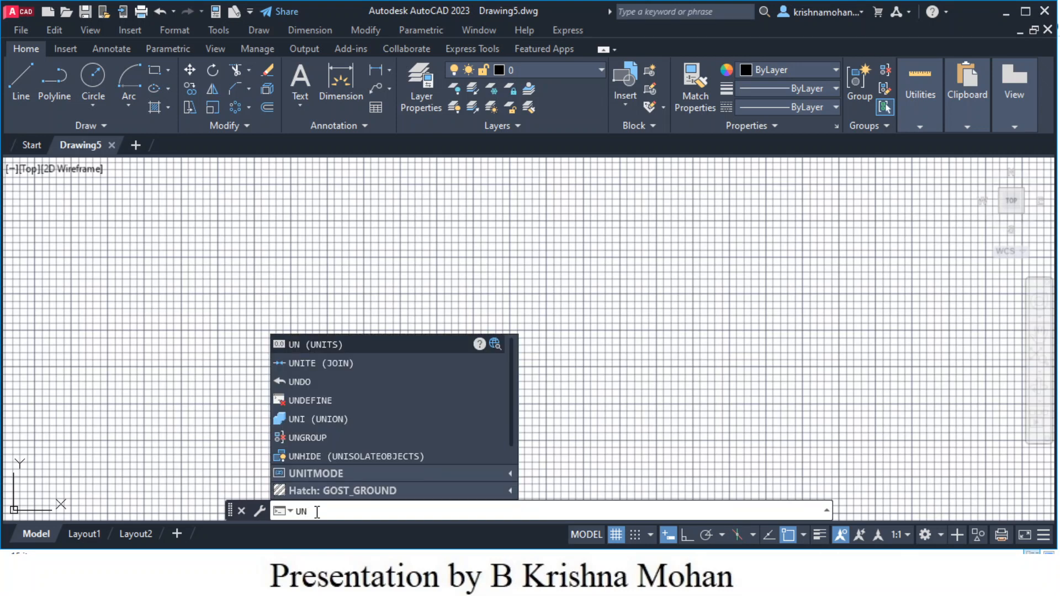
pyautogui.press('Return')
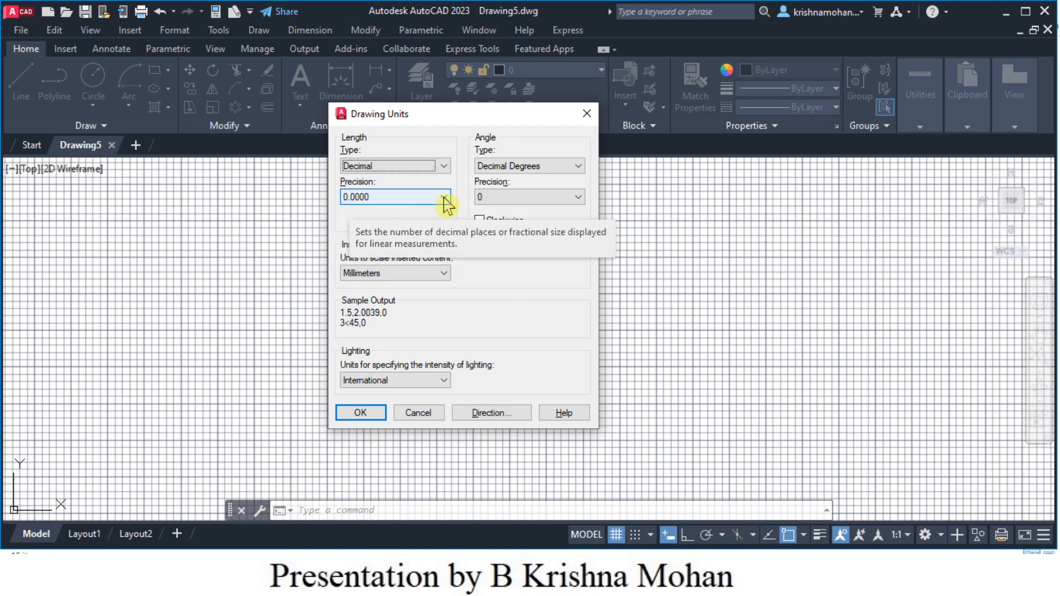
pyautogui.click(444, 198)
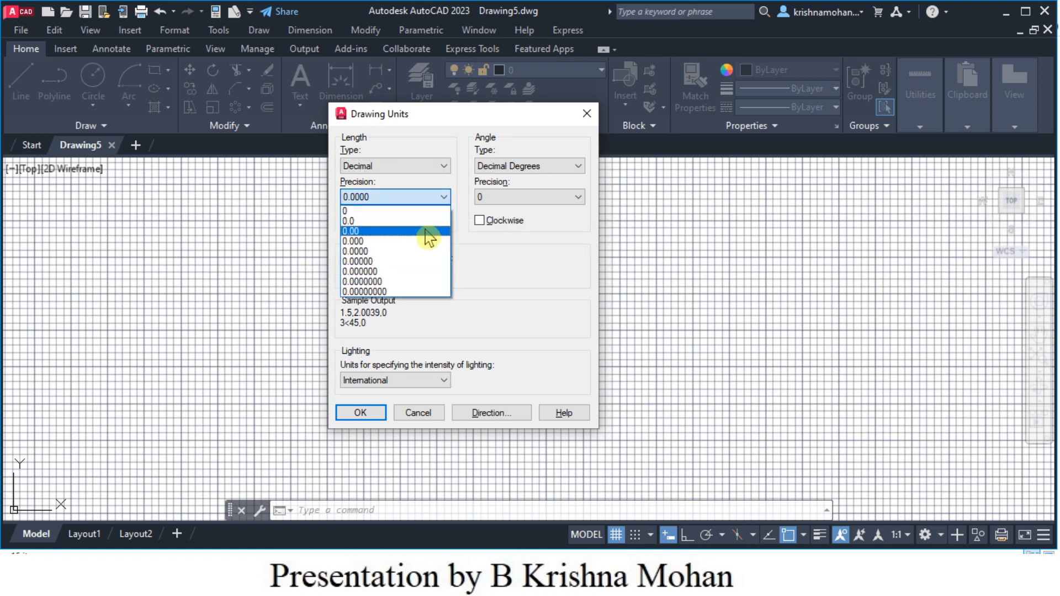
pyautogui.click(395, 231)
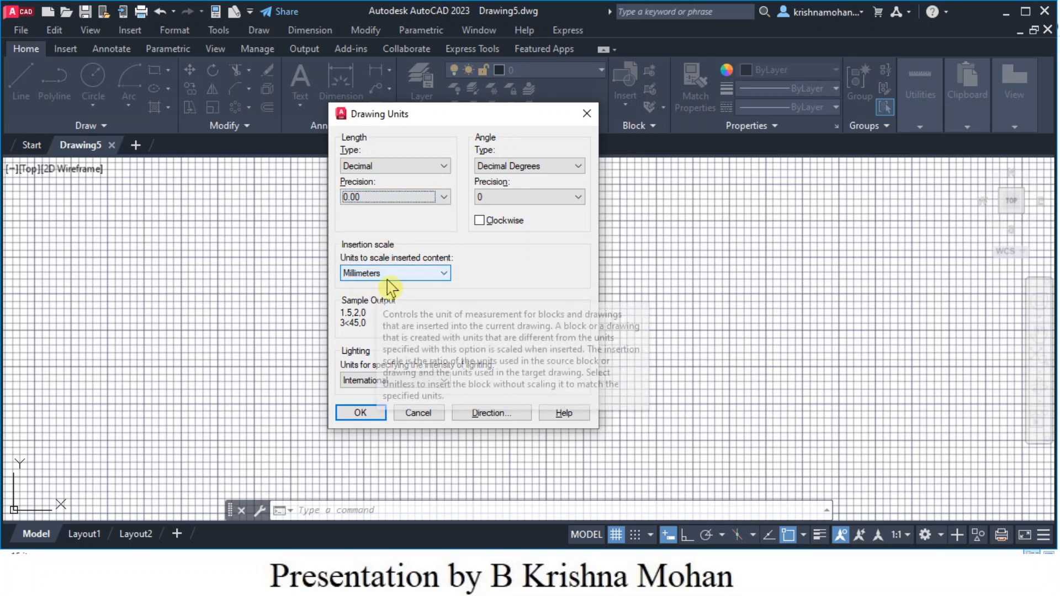
pyautogui.click(445, 274)
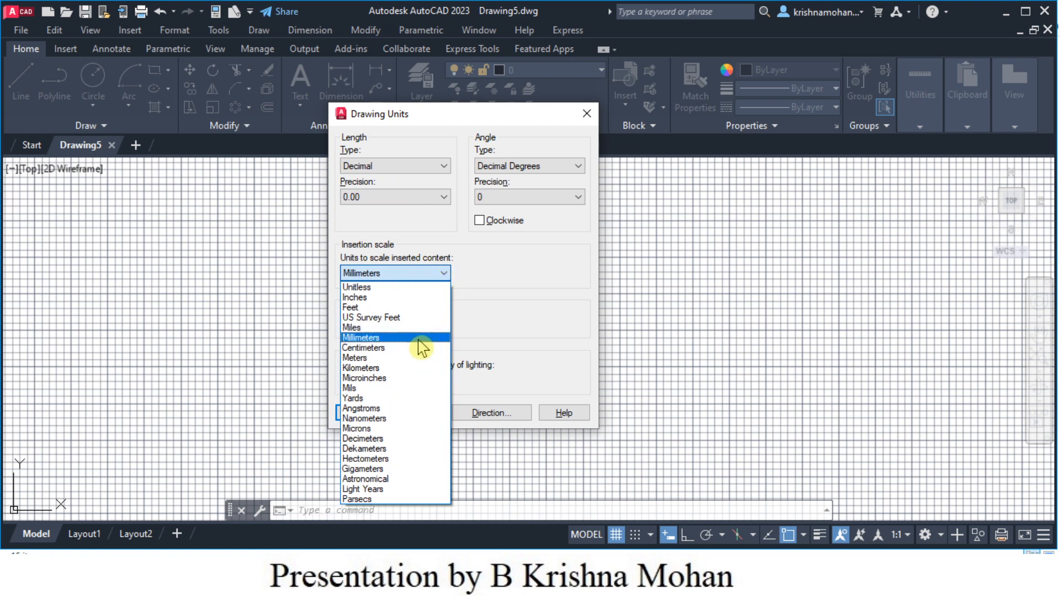
pyautogui.click(420, 339)
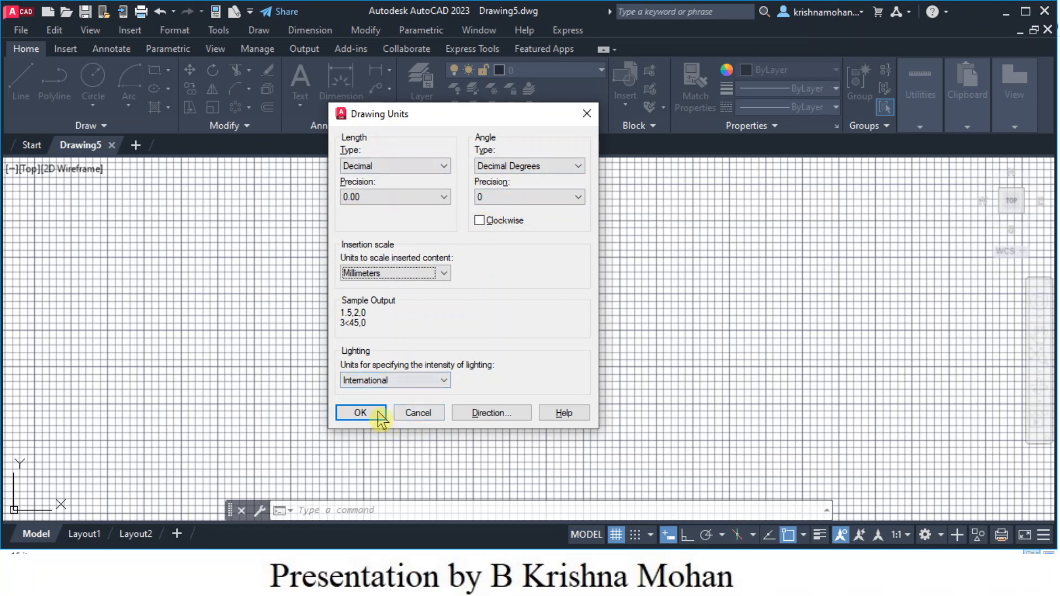
pyautogui.click(361, 413)
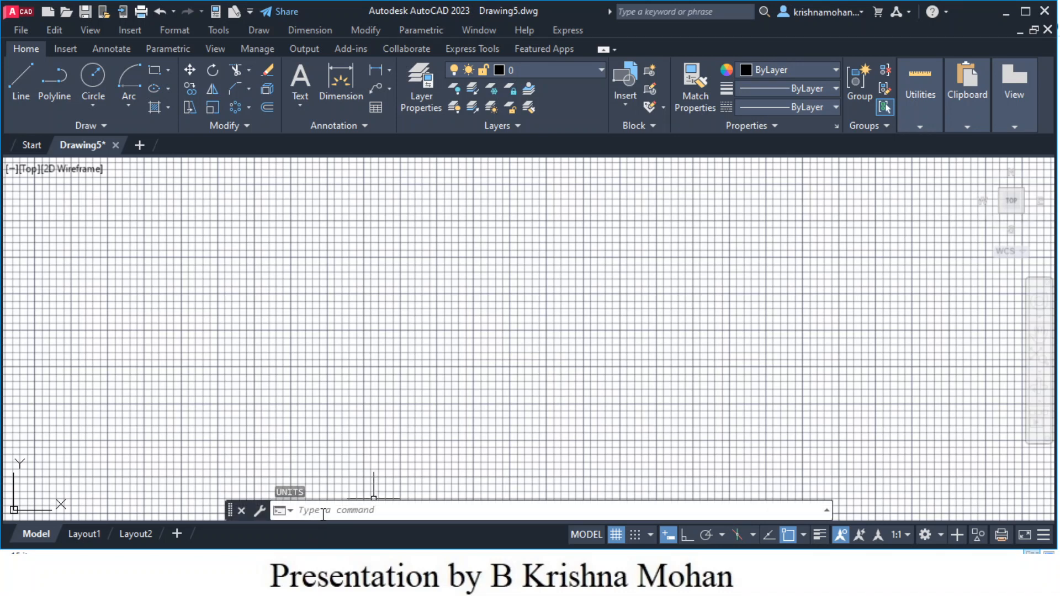
pyautogui.click(323, 512)
# - Set the drawing limits from lower-left 0,0 to upper-right 297,210
pyautogui.write('lim')
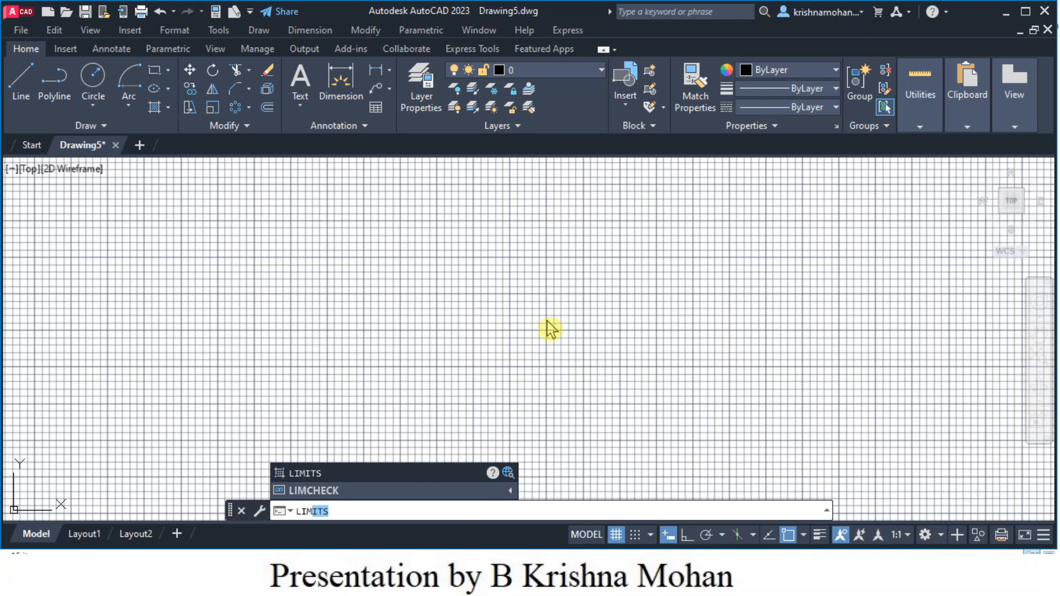
pyautogui.press('Return')
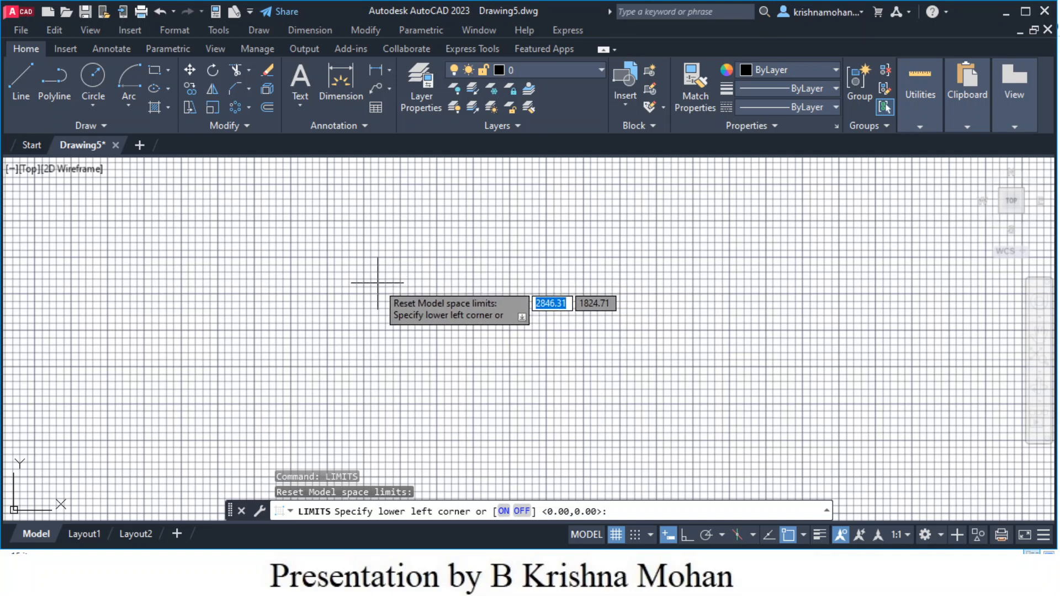
pyautogui.write('0')
pyautogui.press('Tab')
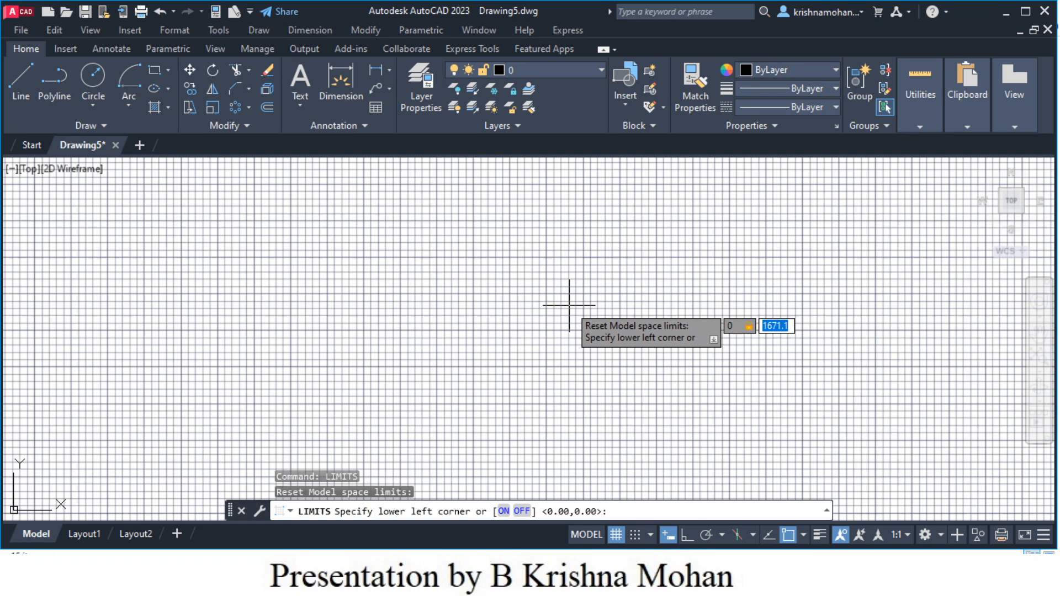
pyautogui.write('0')
pyautogui.press('Return')
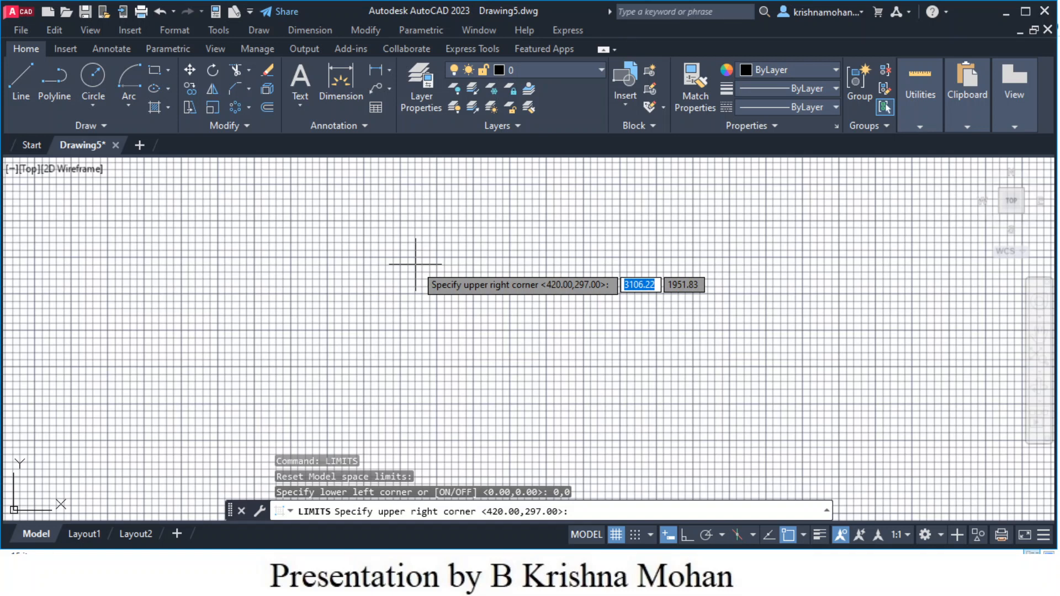
pyautogui.write('297')
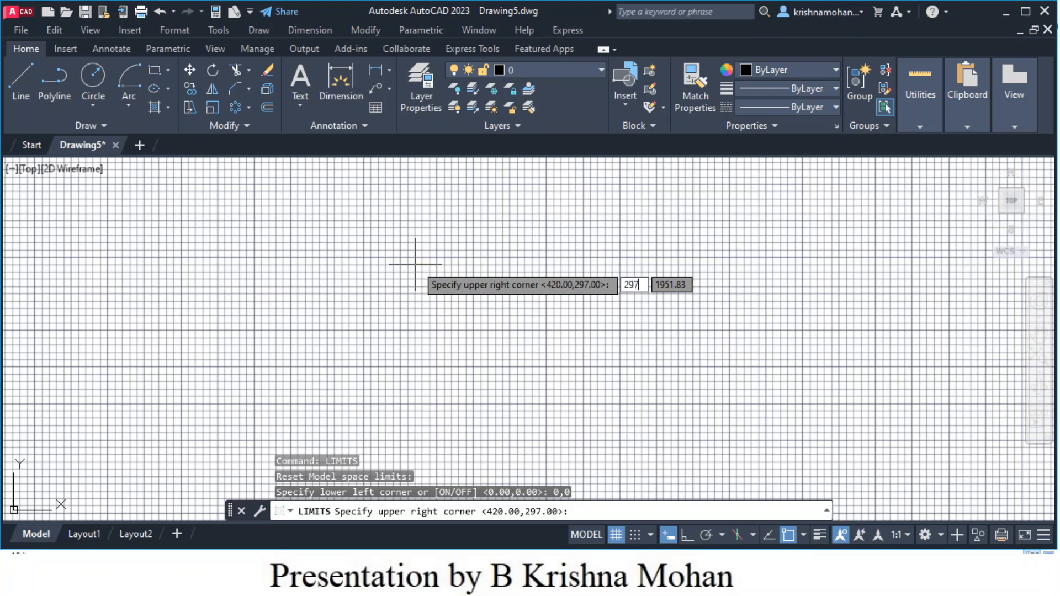
pyautogui.press('Tab')
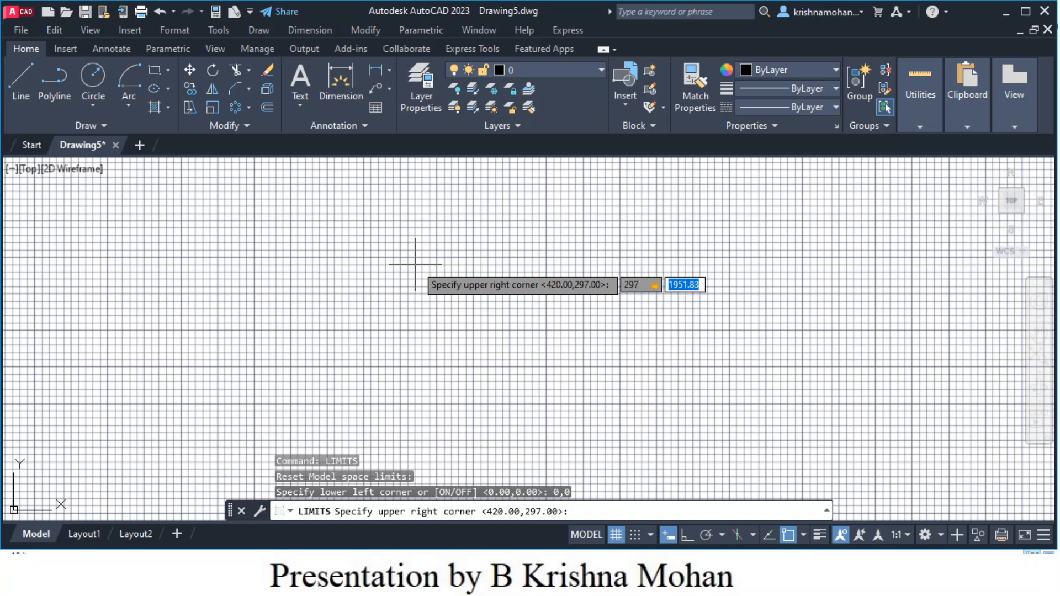
pyautogui.write('210')
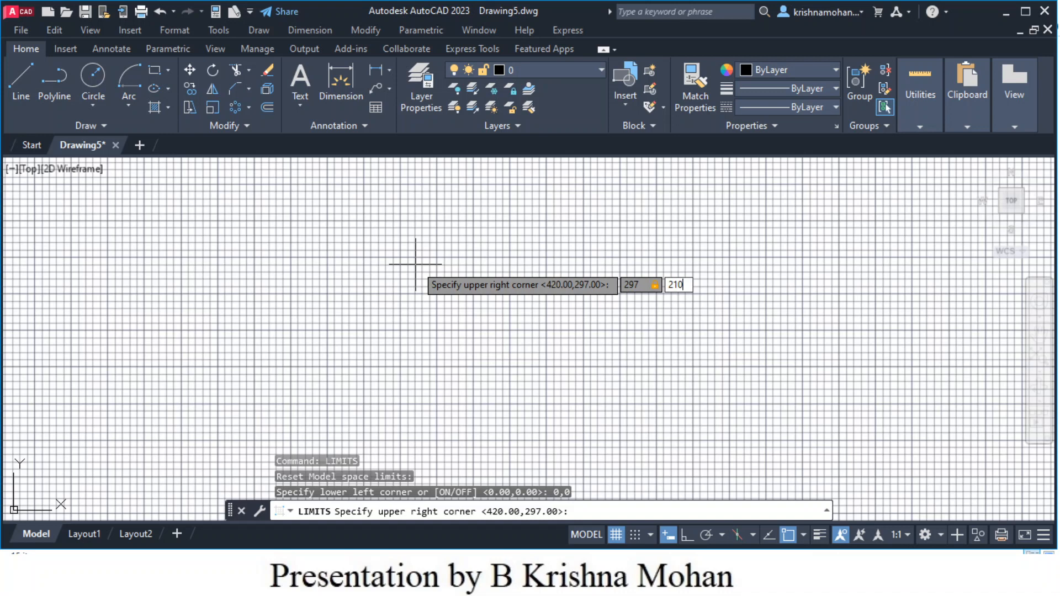
pyautogui.press('Return')
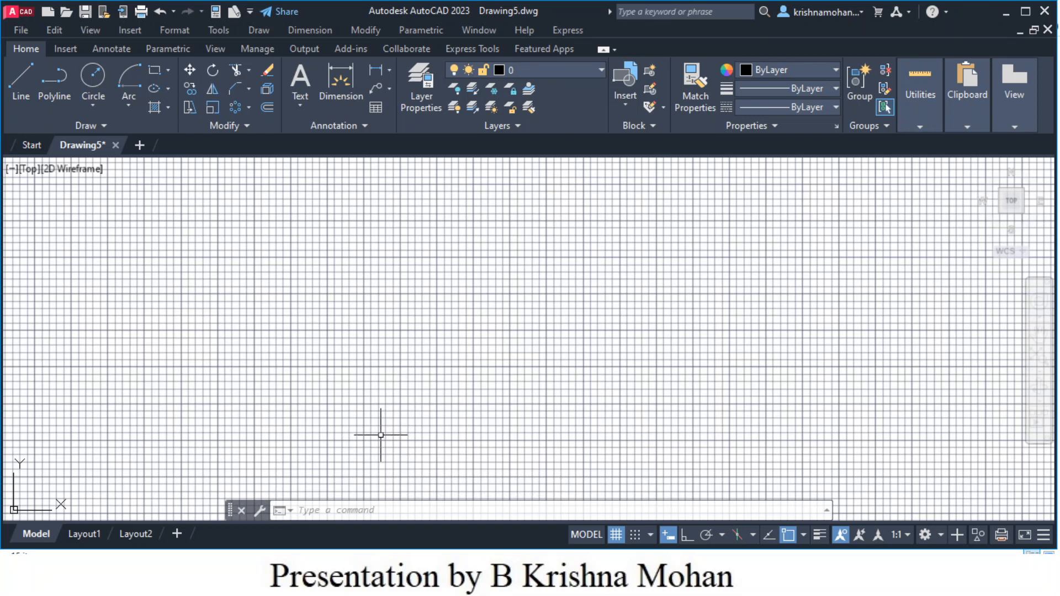
# - Turn limits checking ON and pan so the origin sits at the lower left
pyautogui.write('LIM')
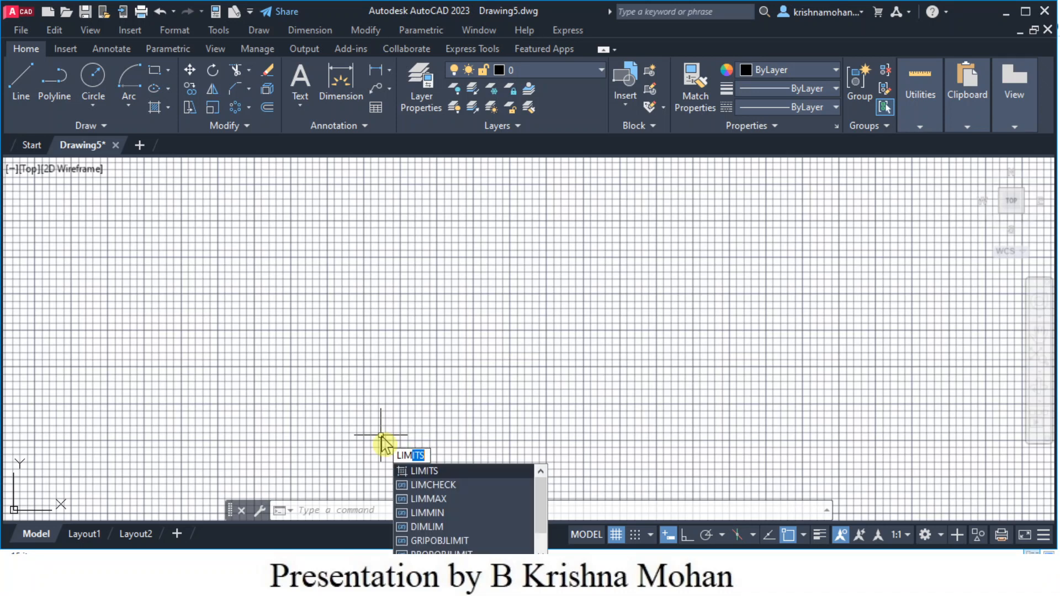
pyautogui.press('Return')
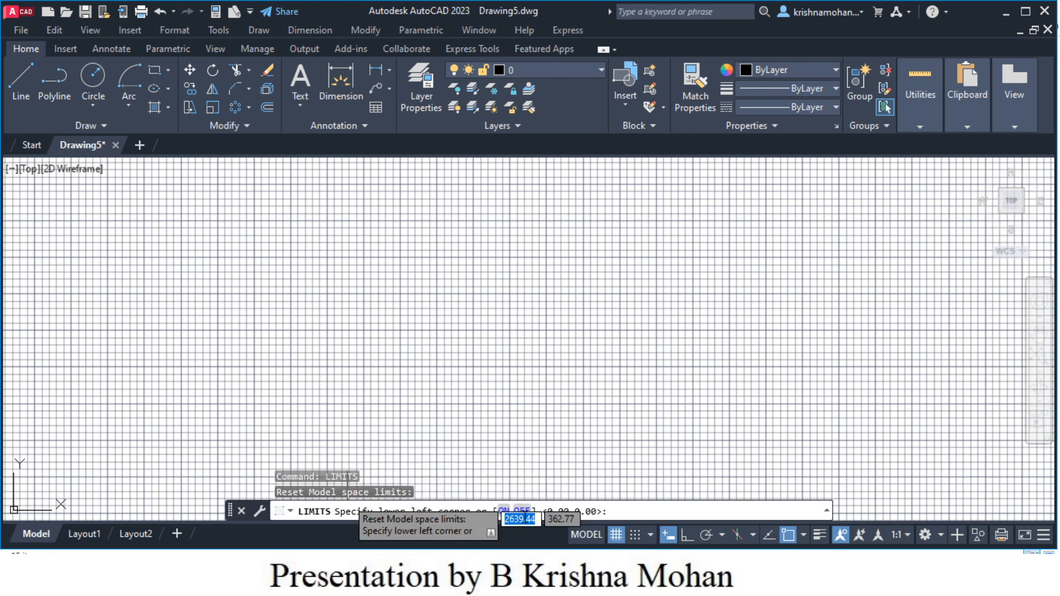
pyautogui.click(503, 512)
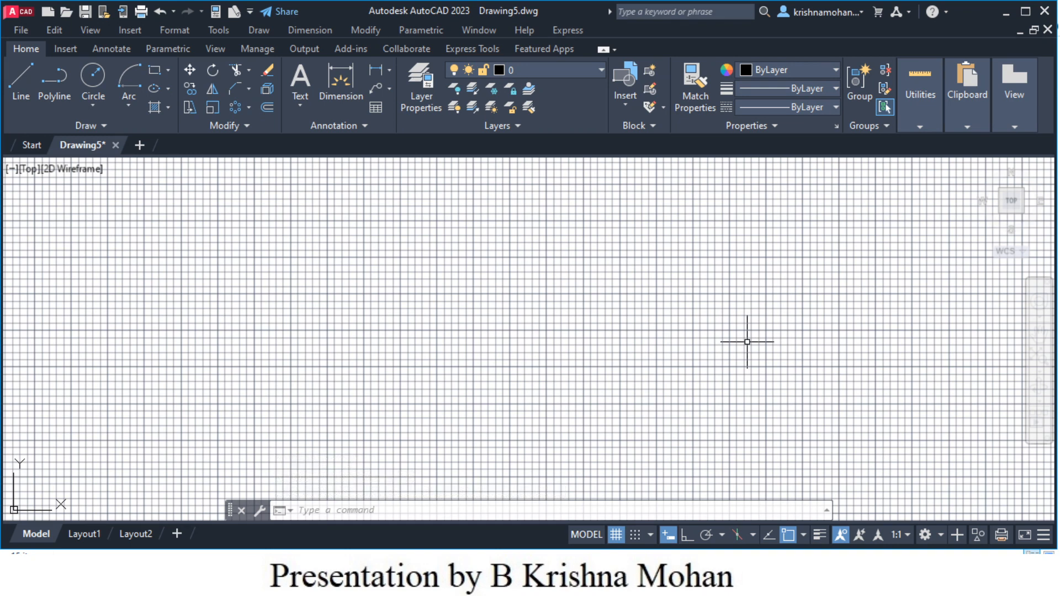
pyautogui.scroll(-2, 649, 370)
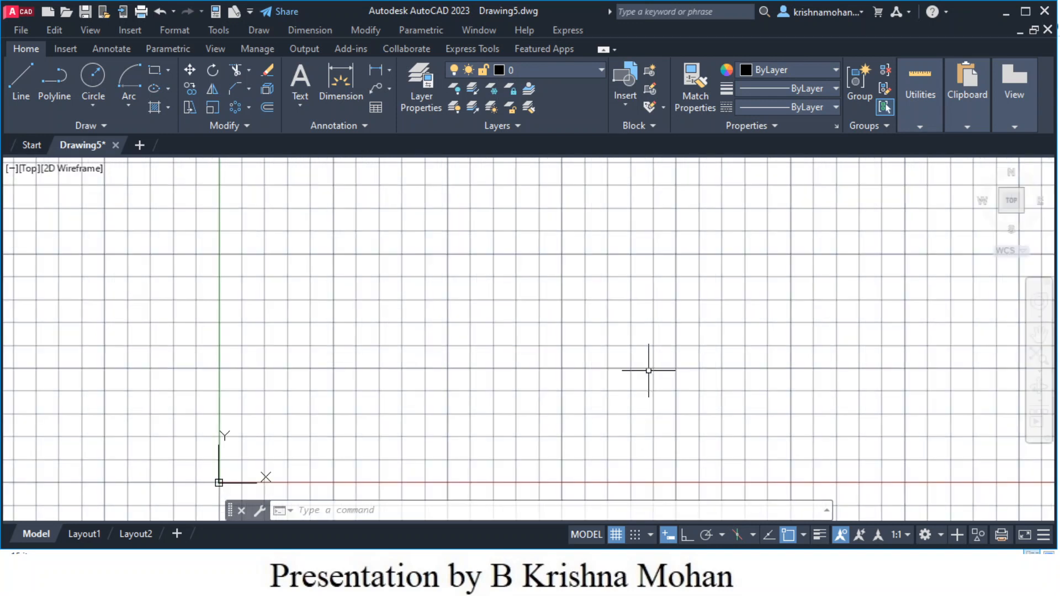
pyautogui.scroll(-2, 649, 370)
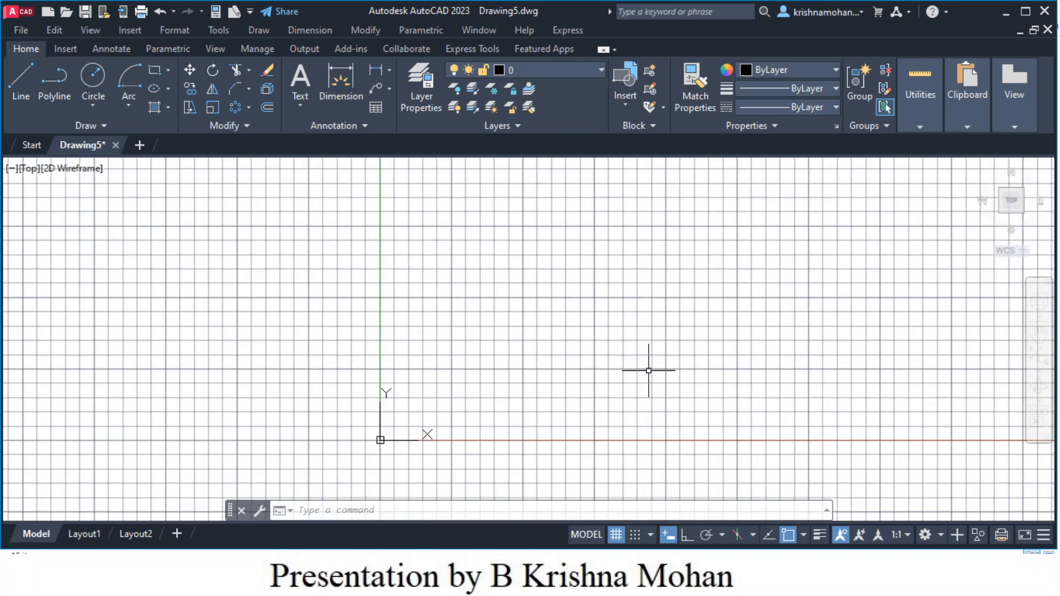
pyautogui.scroll(2, 648, 370)
pyautogui.scroll(-2, 649, 370)
pyautogui.moveTo(642, 371)
pyautogui.mouseDown(button='middle')
pyautogui.moveTo(449, 385)
pyautogui.moveTo(407, 412)
pyautogui.moveTo(367, 412)
pyautogui.moveTo(377, 399)
pyautogui.moveTo(394, 407)
pyautogui.mouseUp(button='middle')
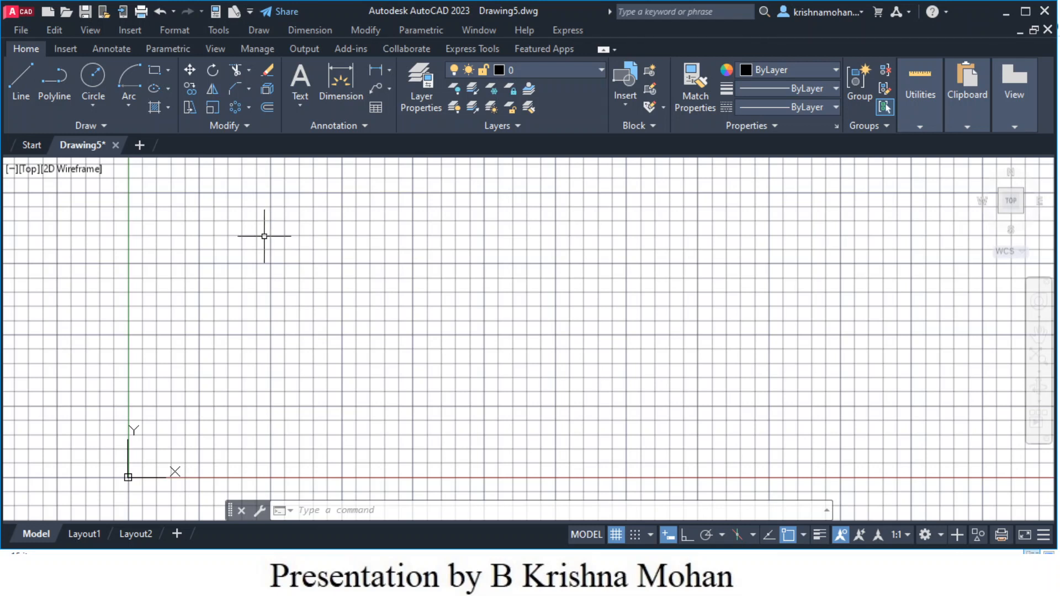
# - Draw a 275 by 160 rectangle with its first corner at 0,0
pyautogui.click(155, 77)
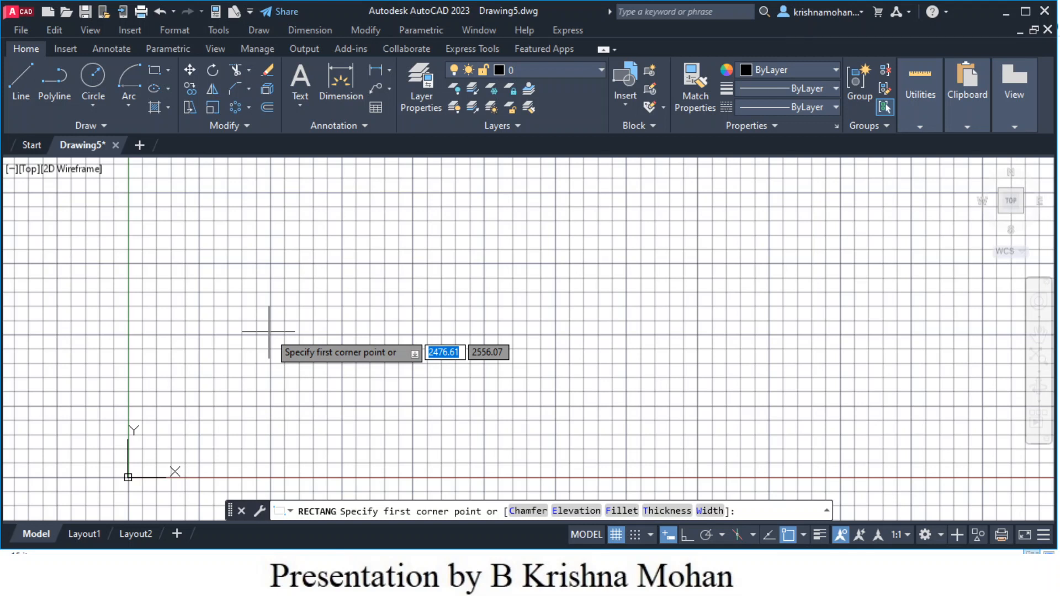
pyautogui.write('0')
pyautogui.press('Tab')
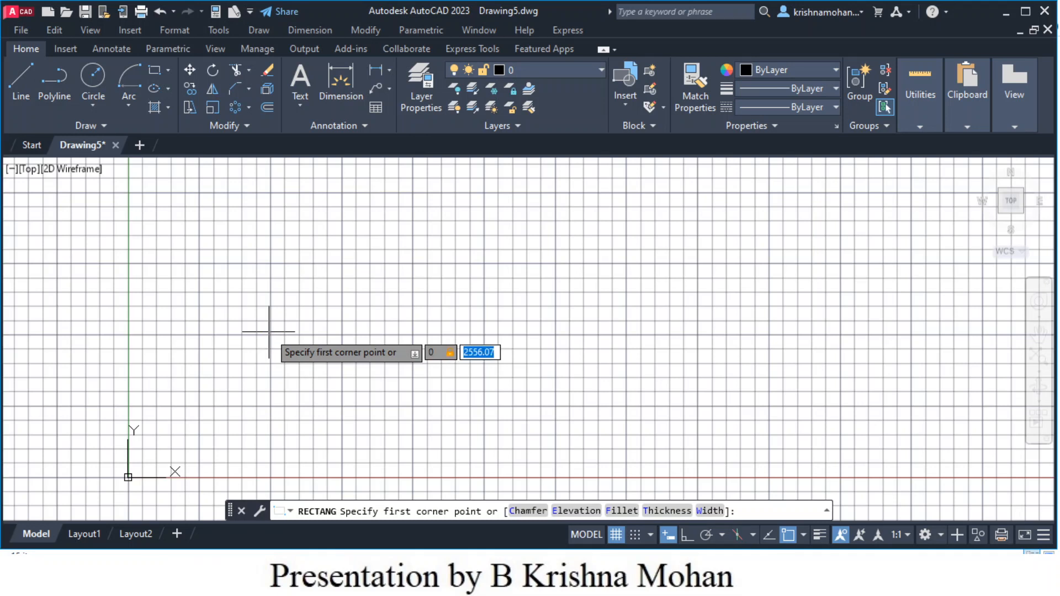
pyautogui.write('0')
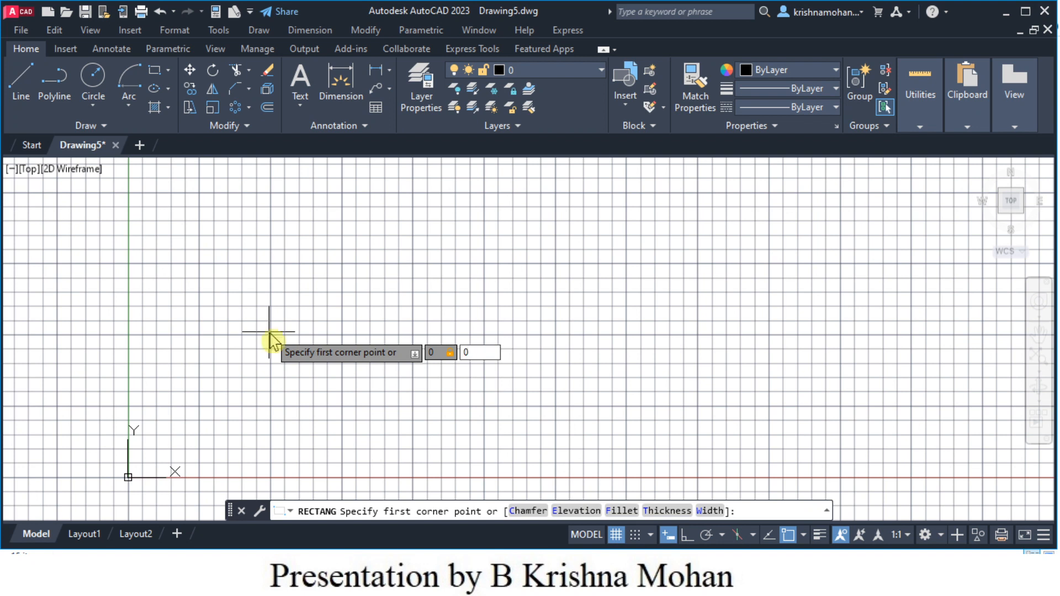
pyautogui.press('Return')
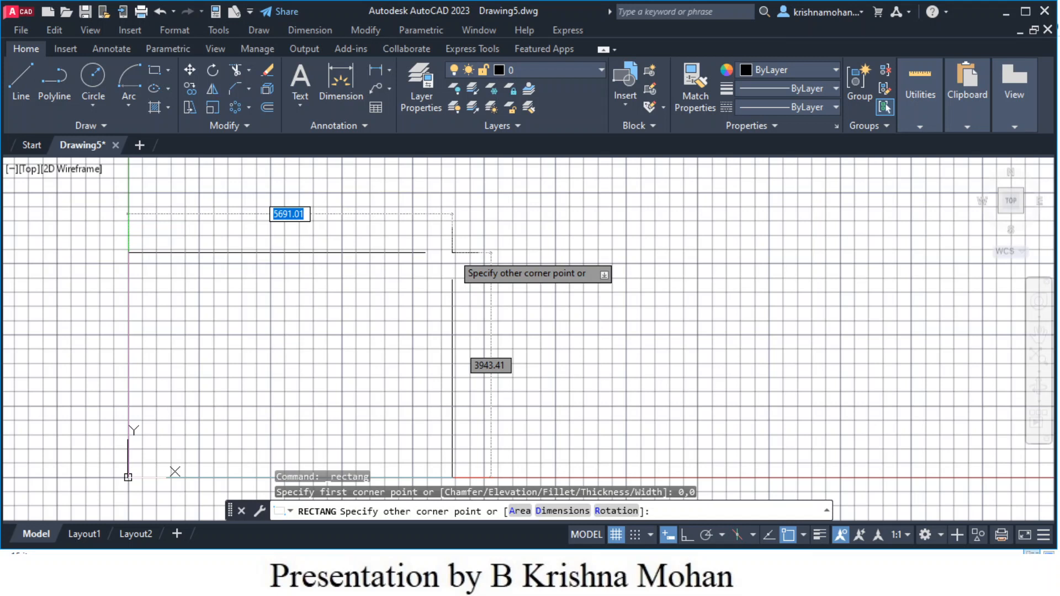
pyautogui.write('275')
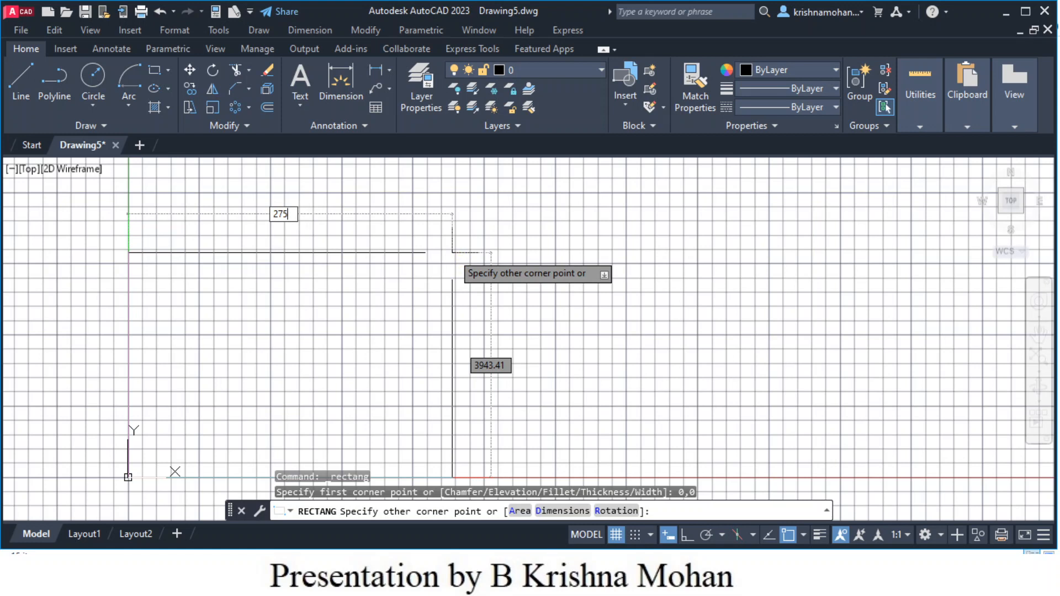
pyautogui.press('Tab')
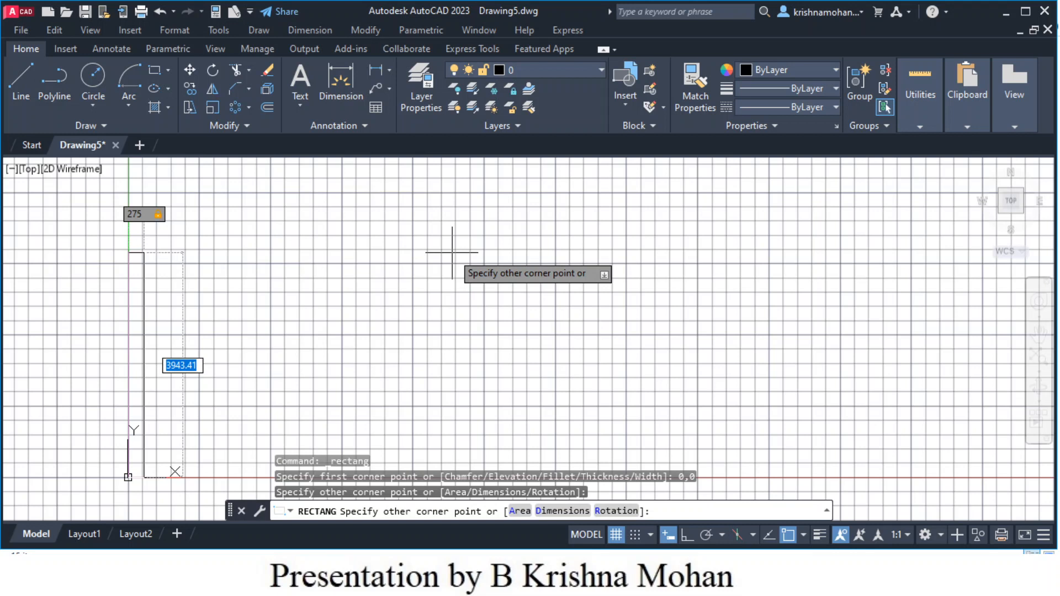
pyautogui.write('160')
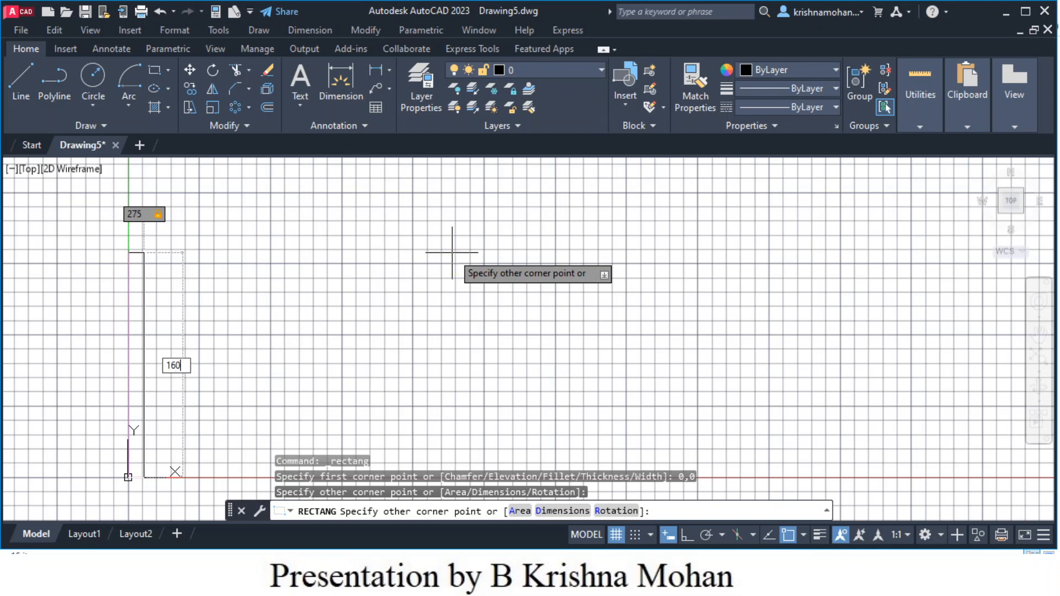
pyautogui.press('Return')
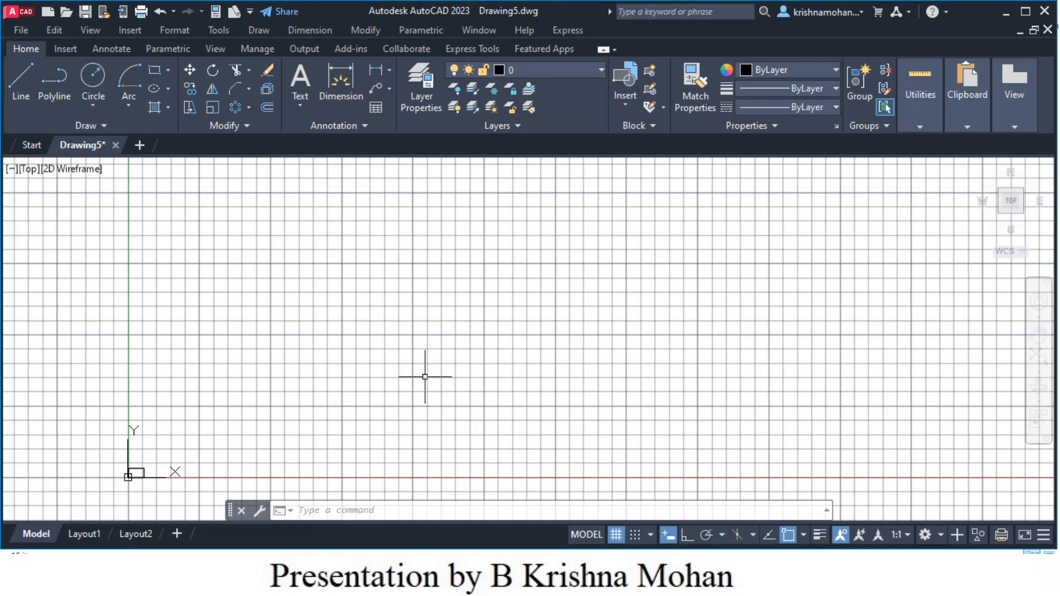
# - Zoom to All and pan so the 275 by 160 rectangle is centred
pyautogui.write('z')
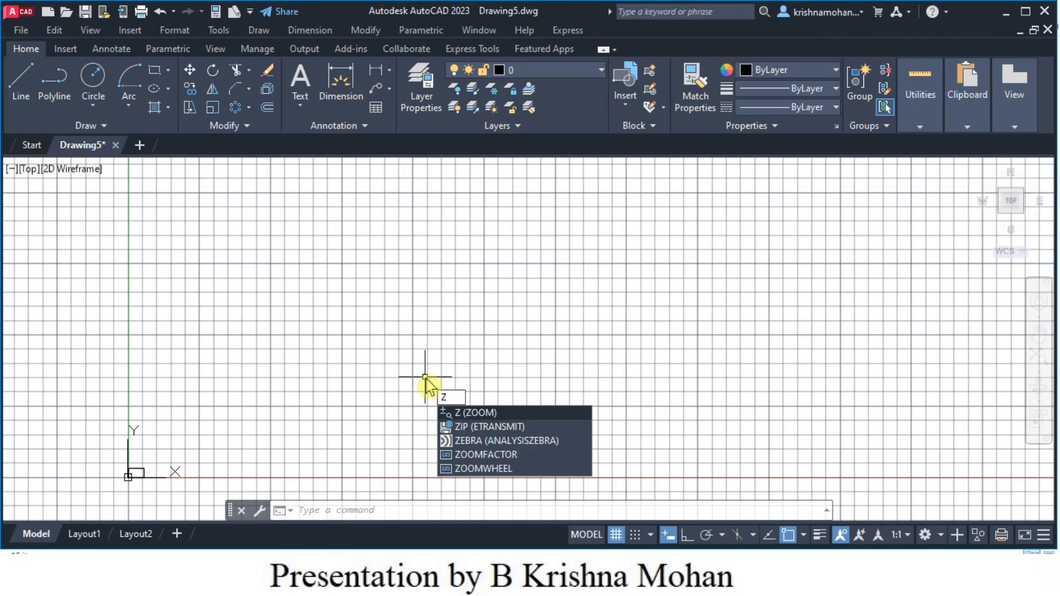
pyautogui.press('Return')
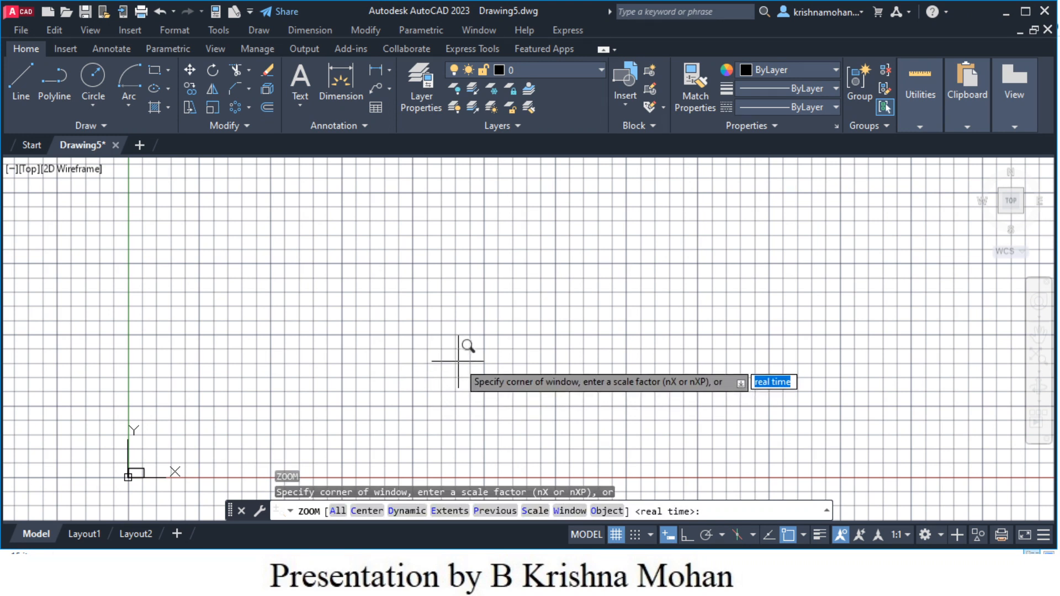
pyautogui.click(338, 511)
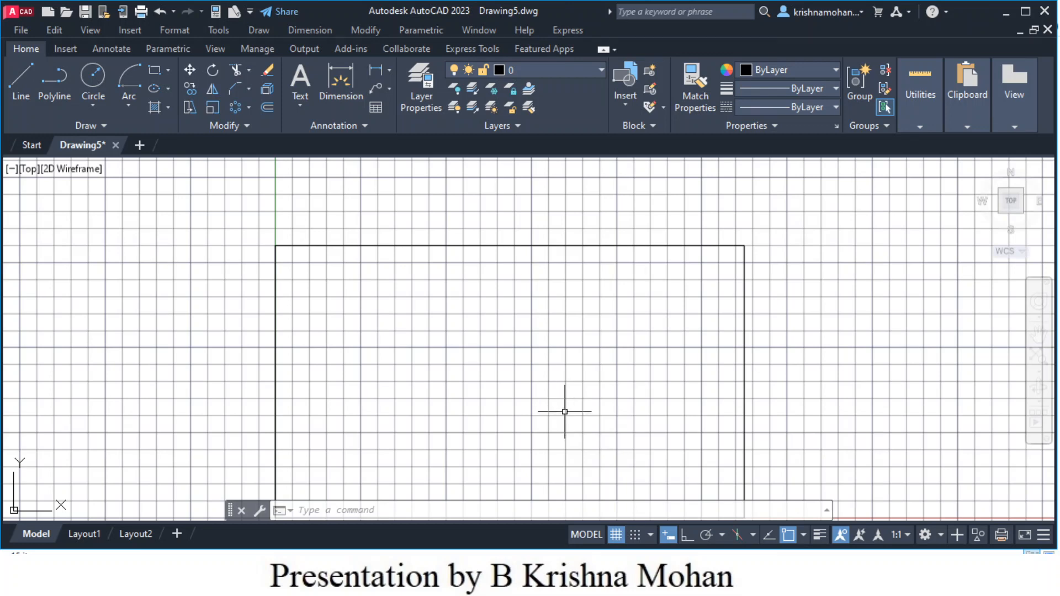
pyautogui.moveTo(566, 411); pyautogui.dragTo(571, 366, button='middle')
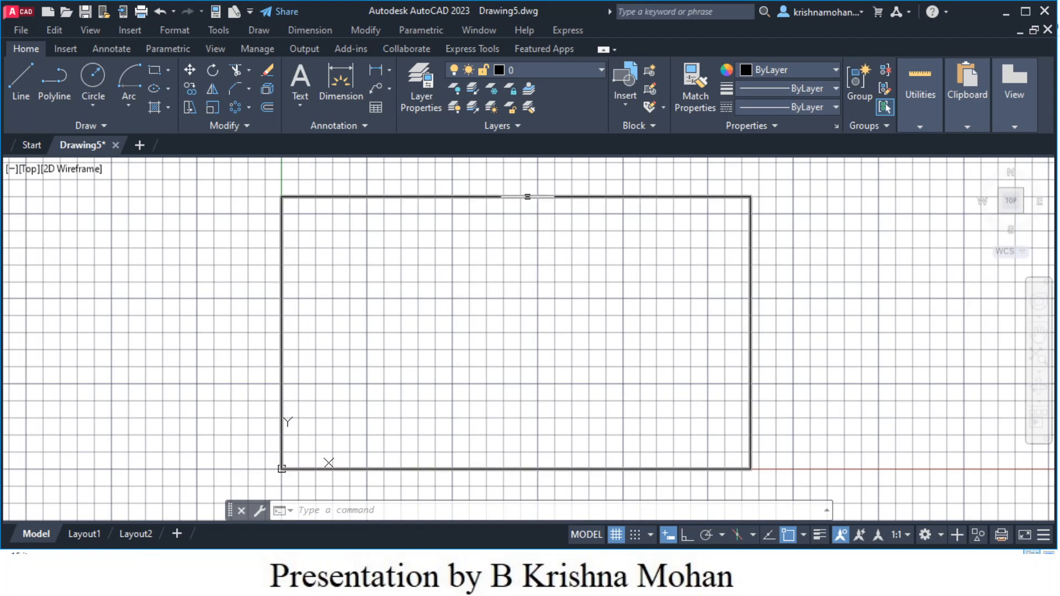
pyautogui.click(557, 197)
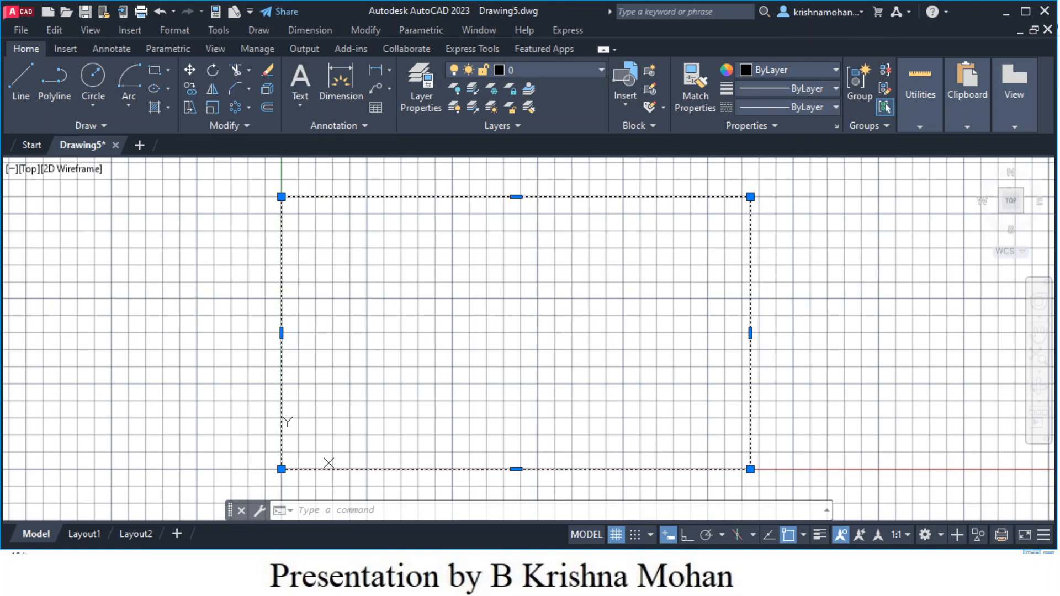
pyautogui.click(584, 216)
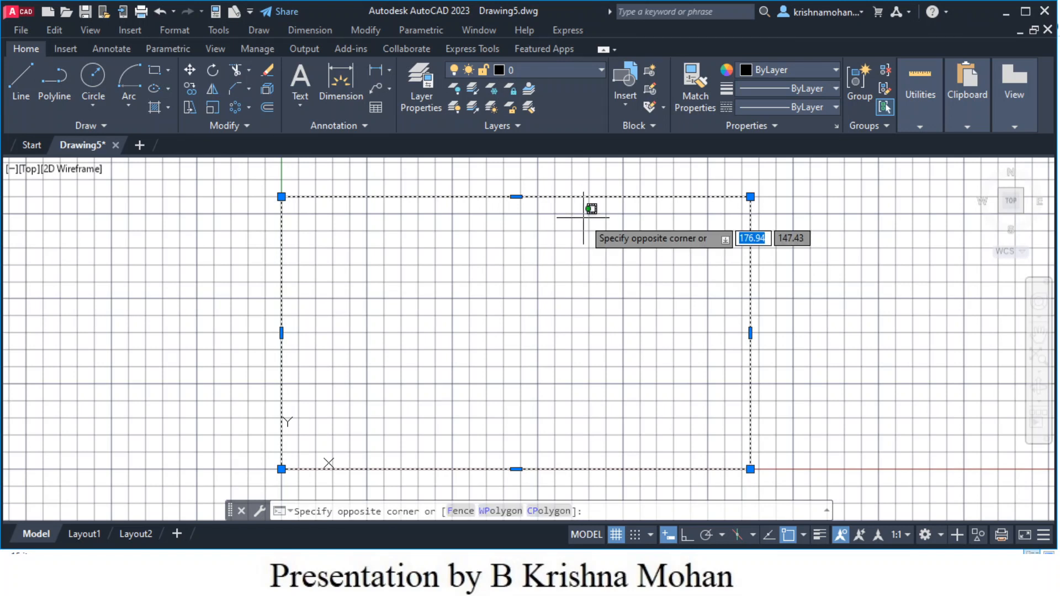
pyautogui.press('Escape')
pyautogui.press('Escape')
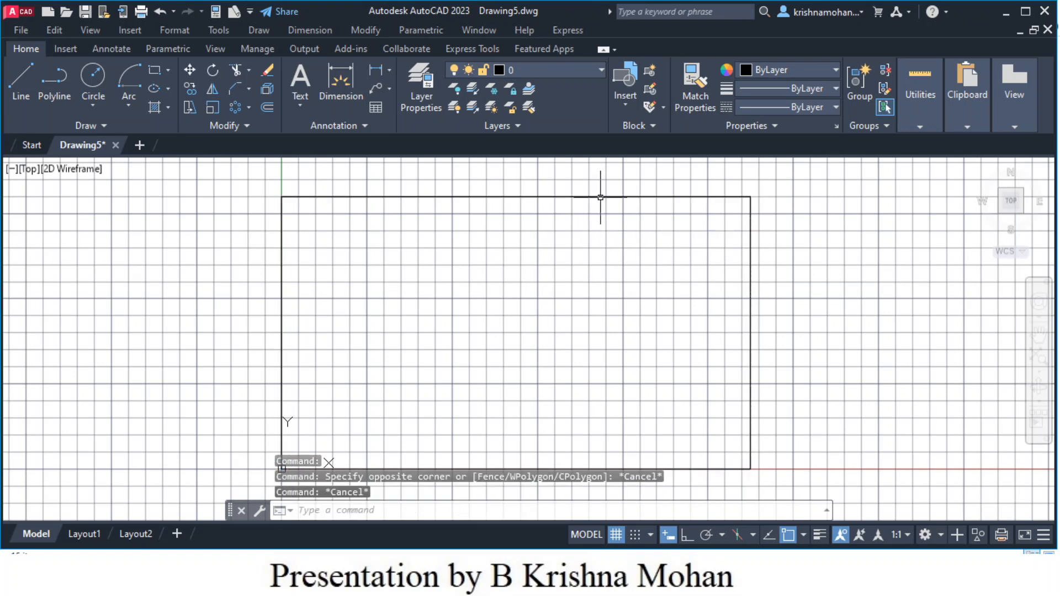
pyautogui.click(600, 198)
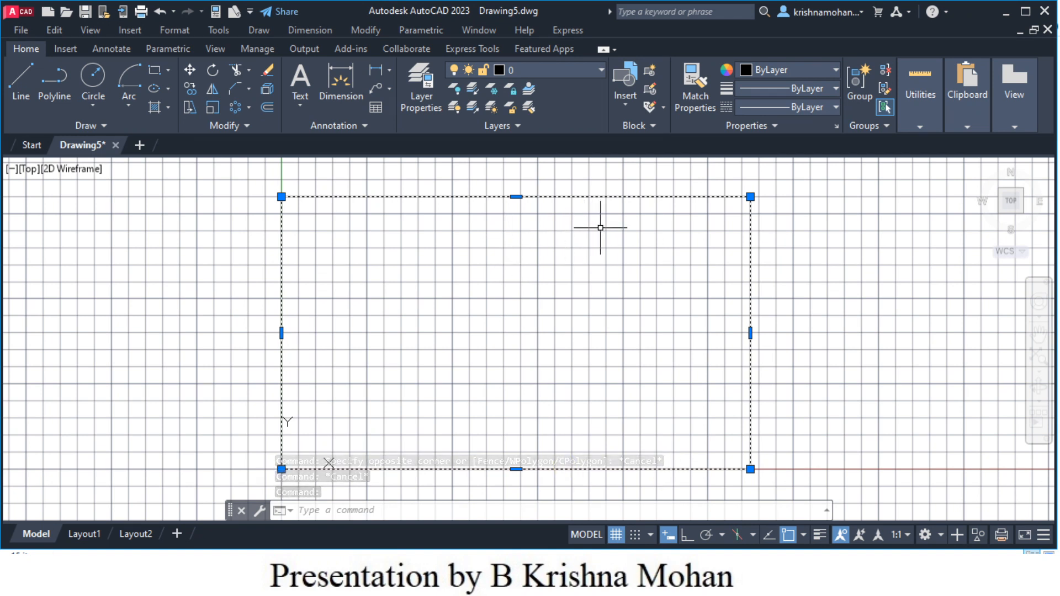
pyautogui.moveTo(751, 199)
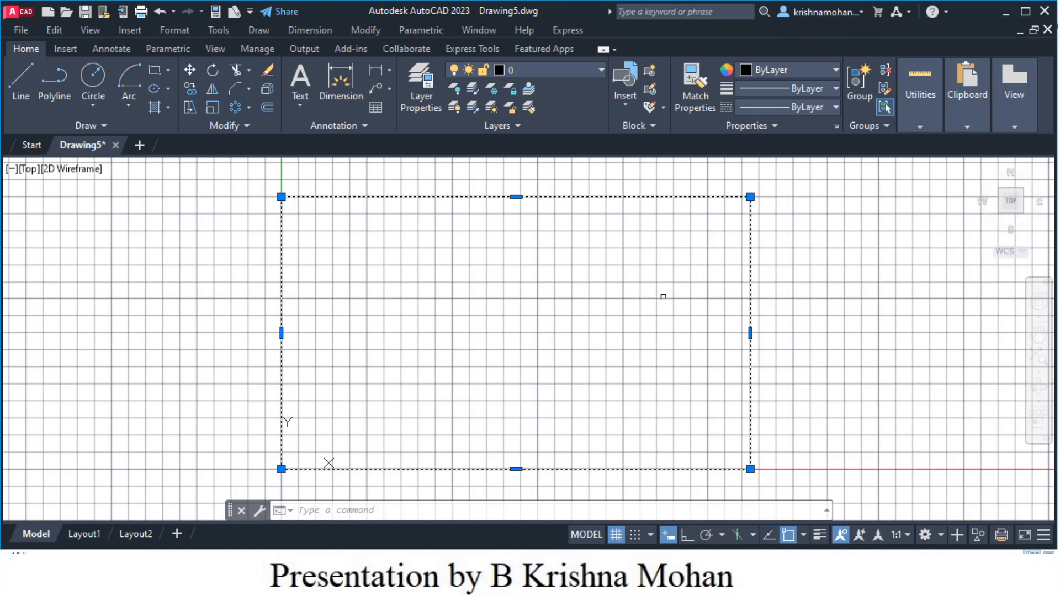
pyautogui.press('Escape')
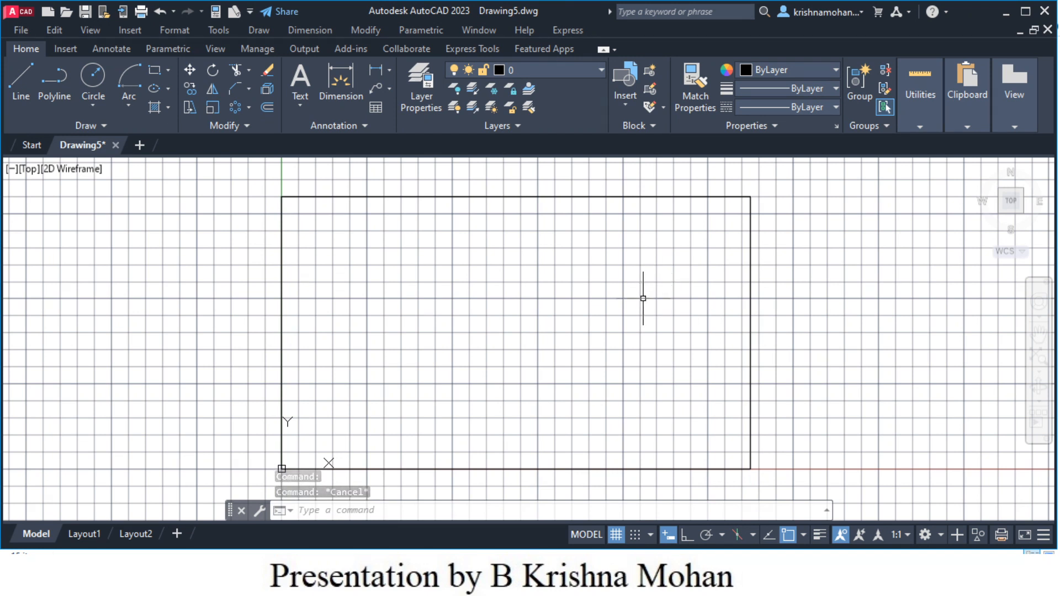
# - Explode the rectangle into separate lines
pyautogui.write('e')
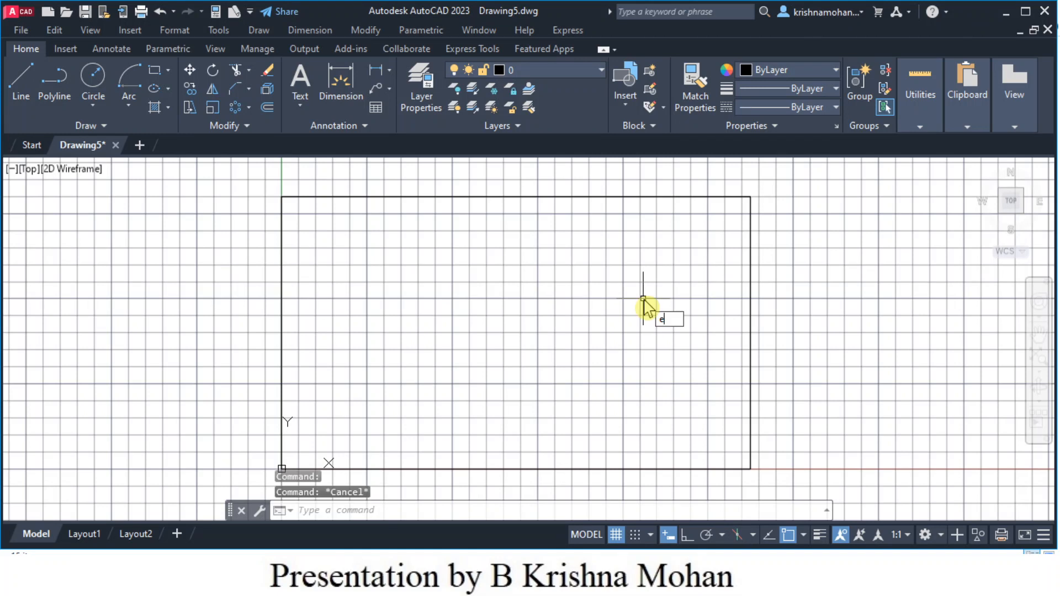
pyautogui.write('xp')
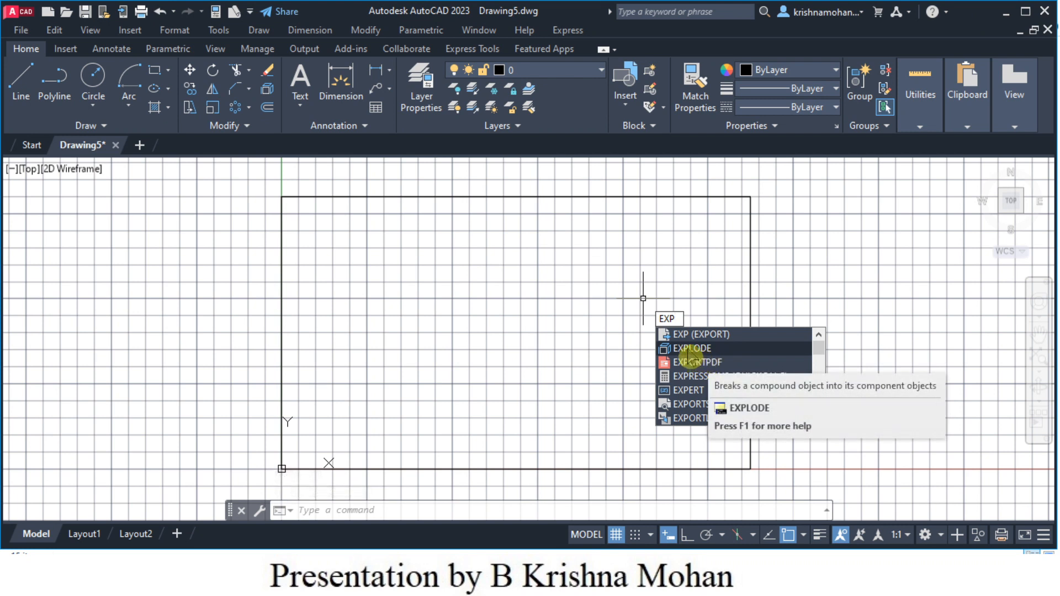
pyautogui.click(693, 349)
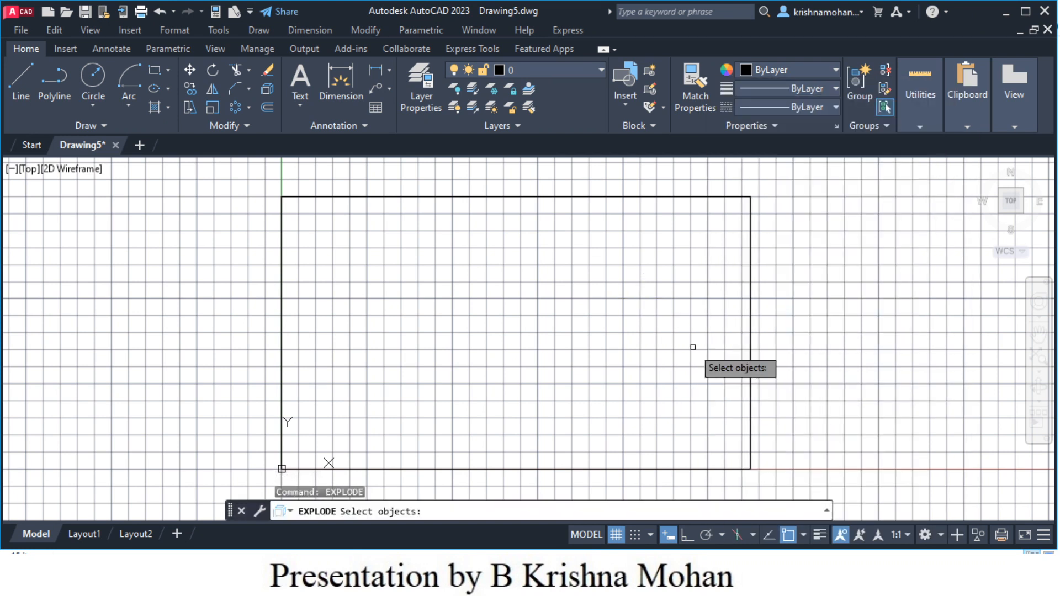
pyautogui.click(749, 321)
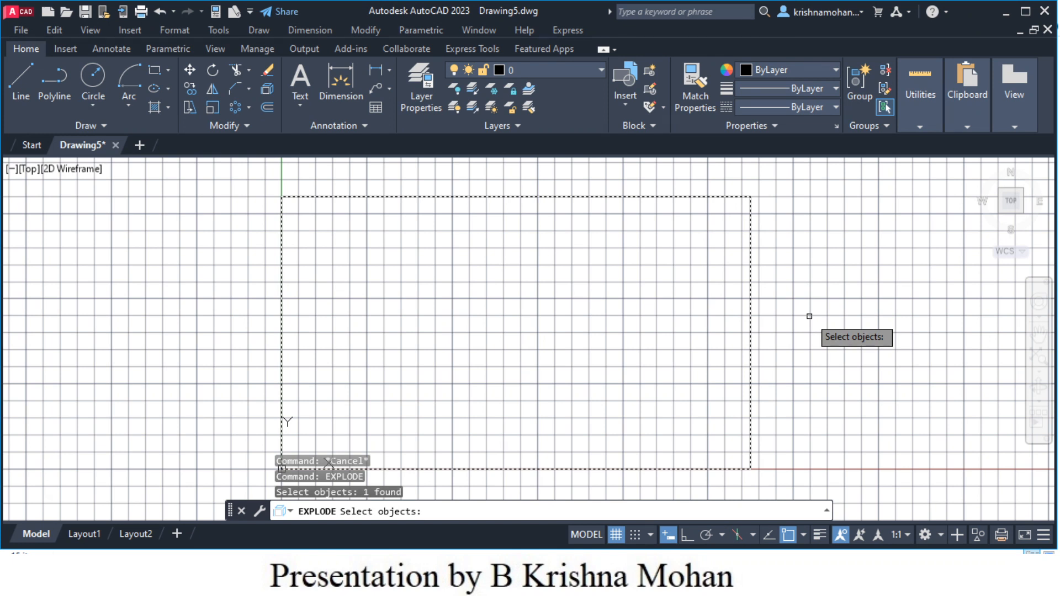
pyautogui.press('Return')
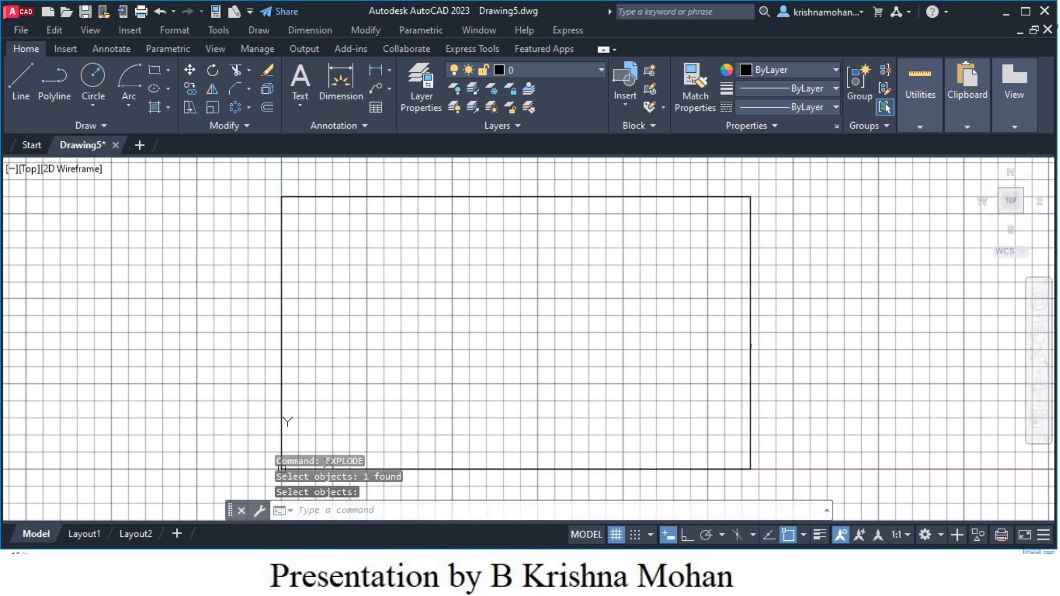
# - Select the right, top, left and bottom edges to confirm each is independent
pyautogui.click(752, 345)
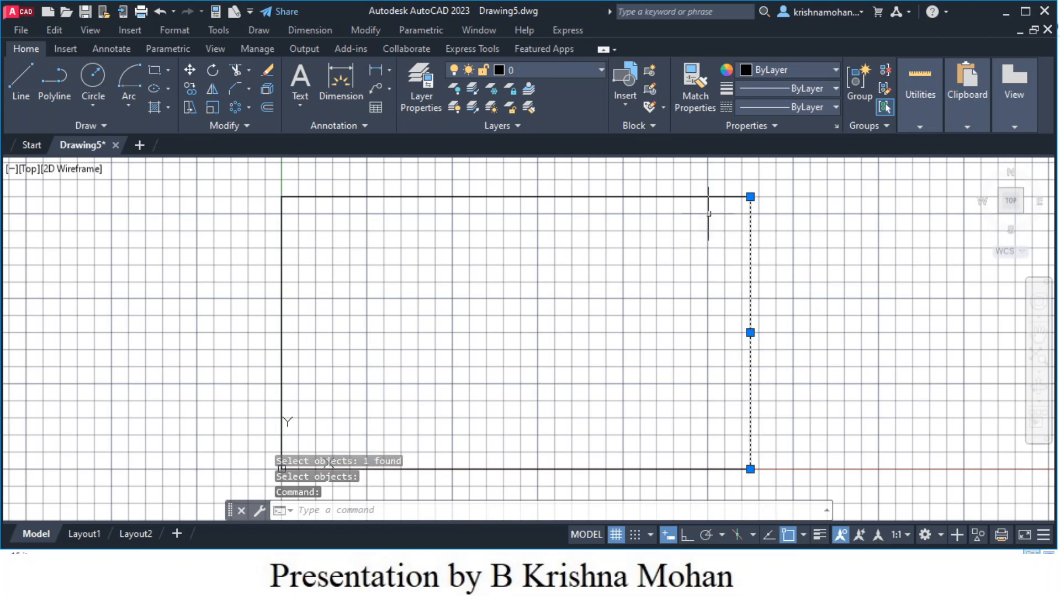
pyautogui.click(621, 196)
pyautogui.click(282, 331)
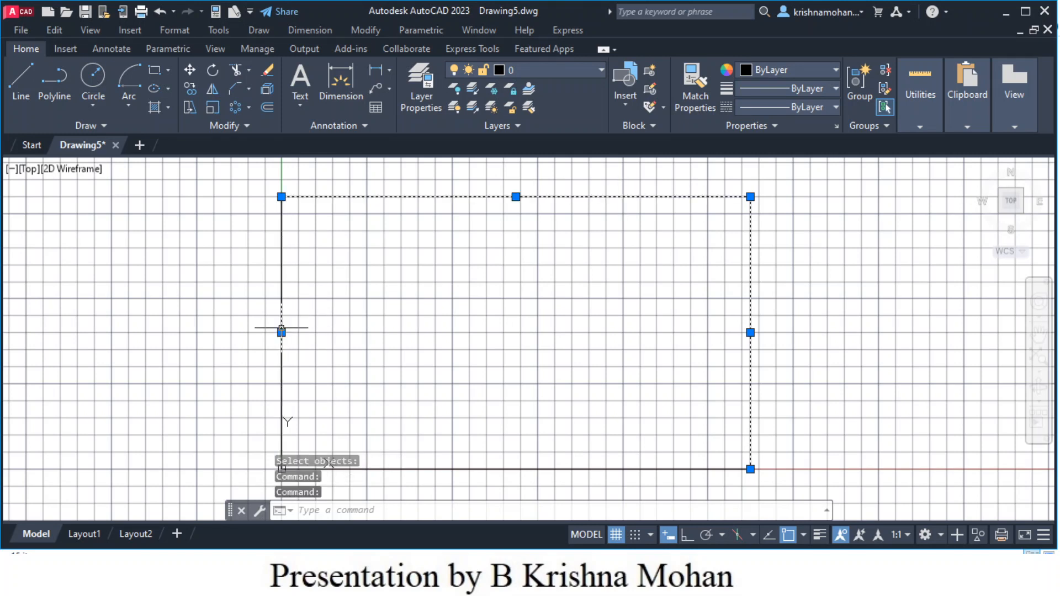
pyautogui.click(438, 469)
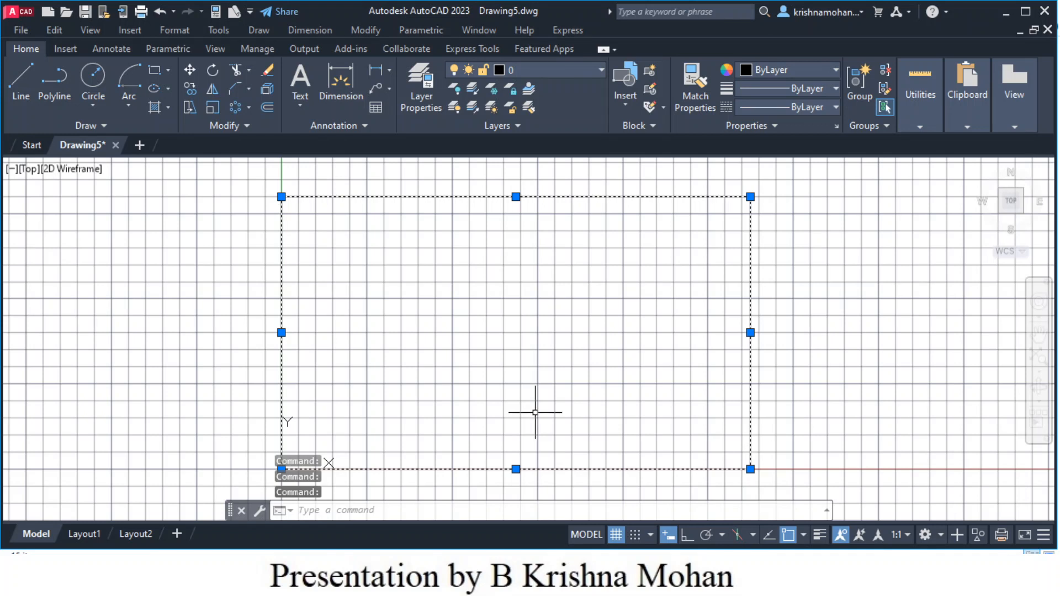
pyautogui.press('Escape')
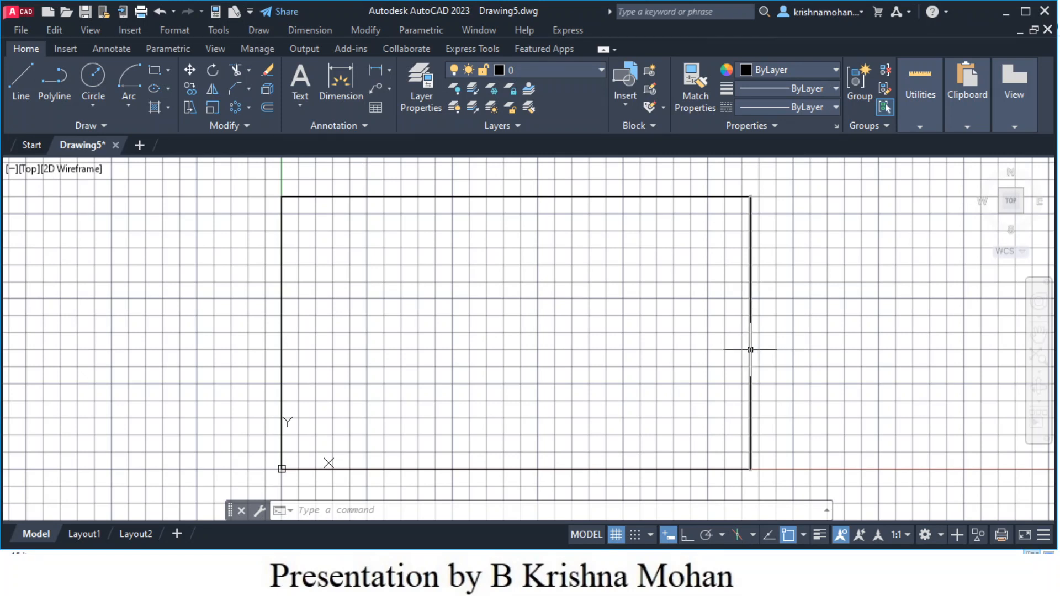
pyautogui.moveTo(750, 349)
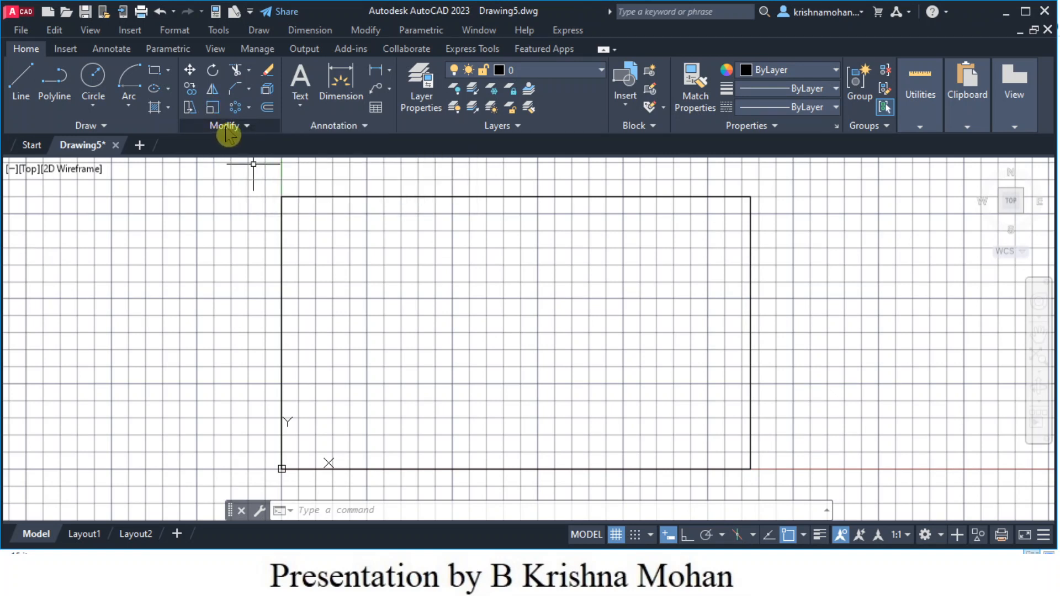
# - Offset the frame's right edge 80 units inward to create a vertical line
pyautogui.click(268, 110)
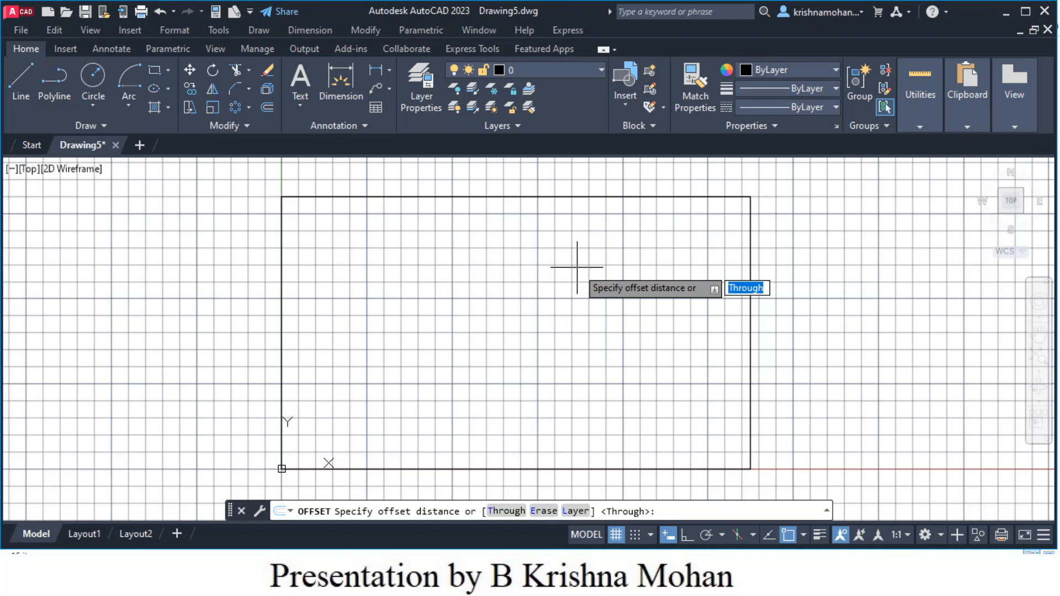
pyautogui.write('80')
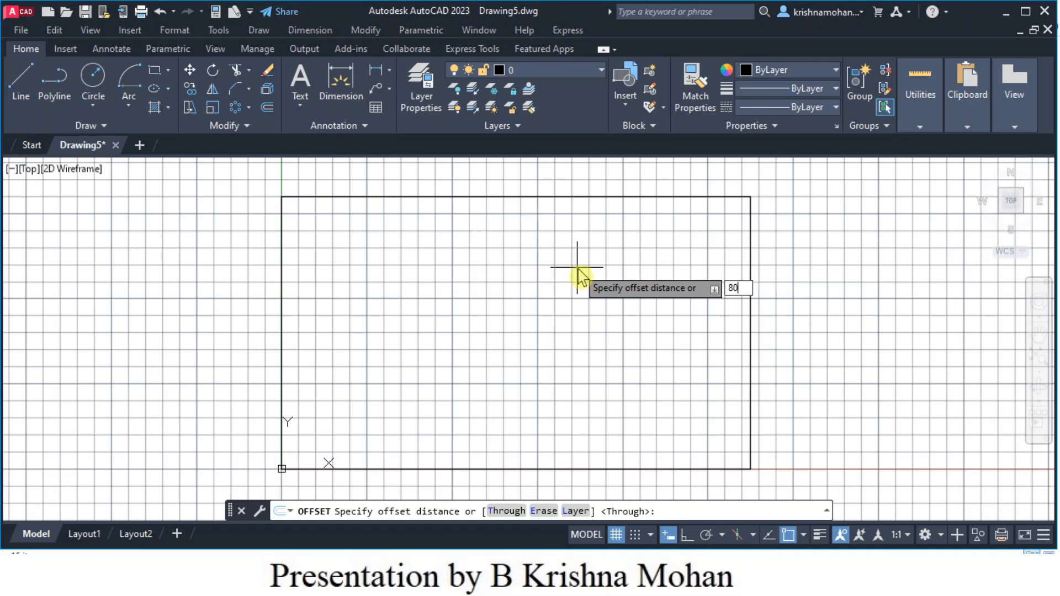
pyautogui.press('Return')
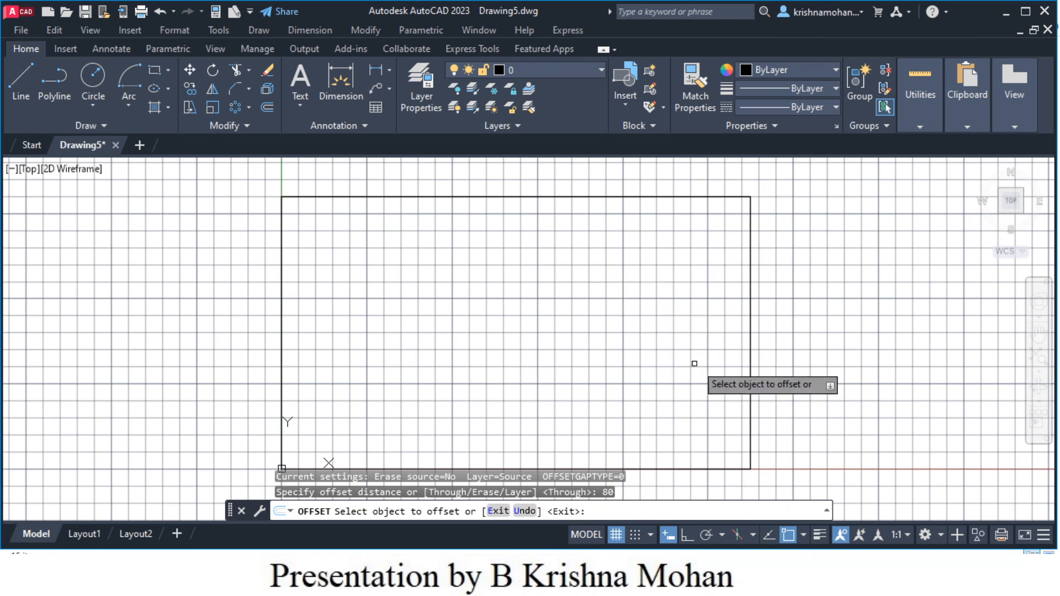
pyautogui.click(750, 367)
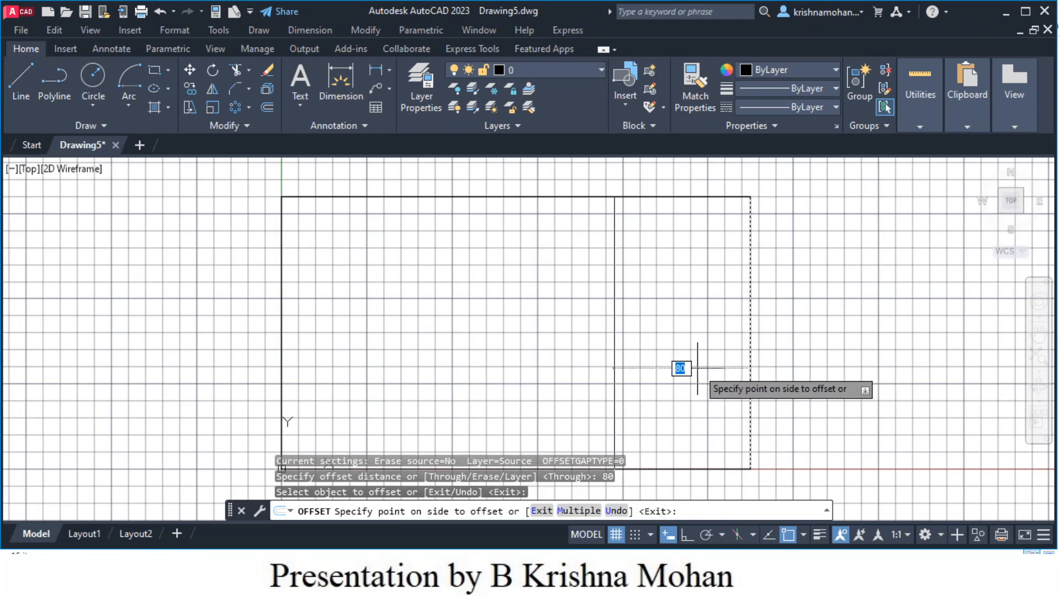
pyautogui.click(572, 340)
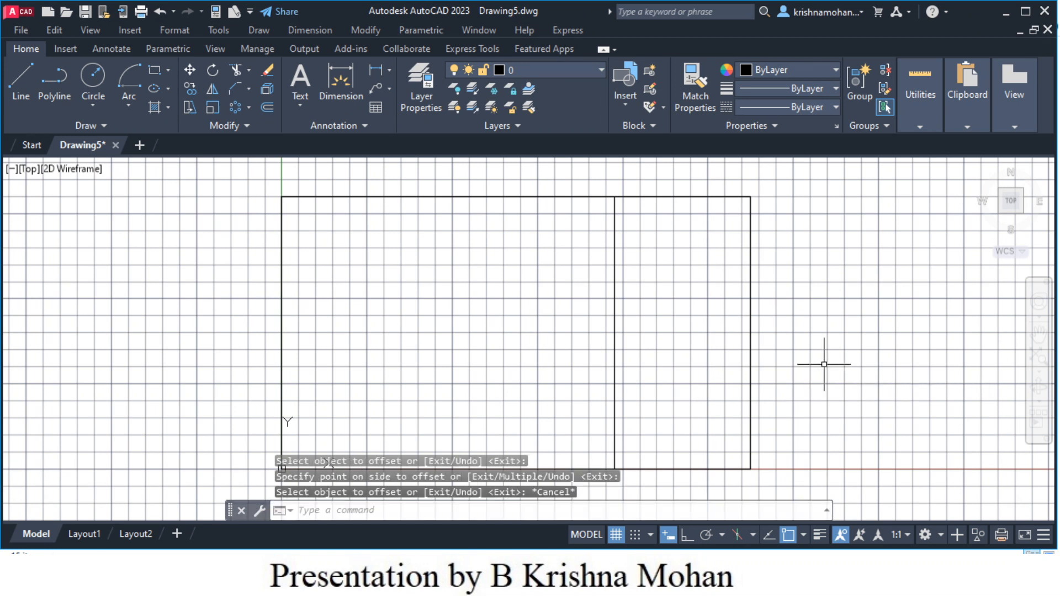
# - Offset the frame's bottom edge 50 units upward to create a horizontal line
pyautogui.click(268, 112)
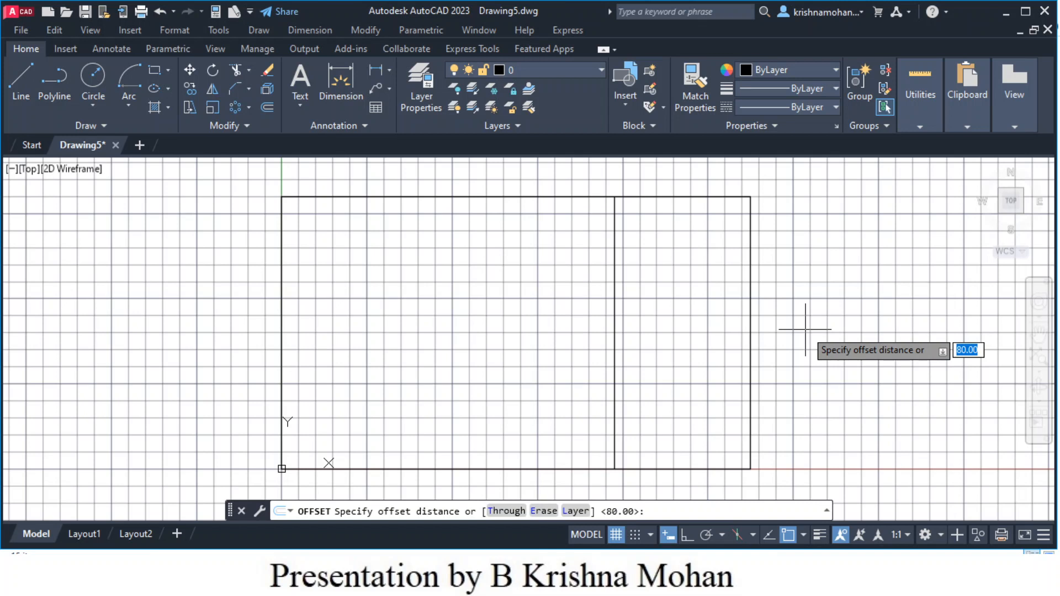
pyautogui.write('5')
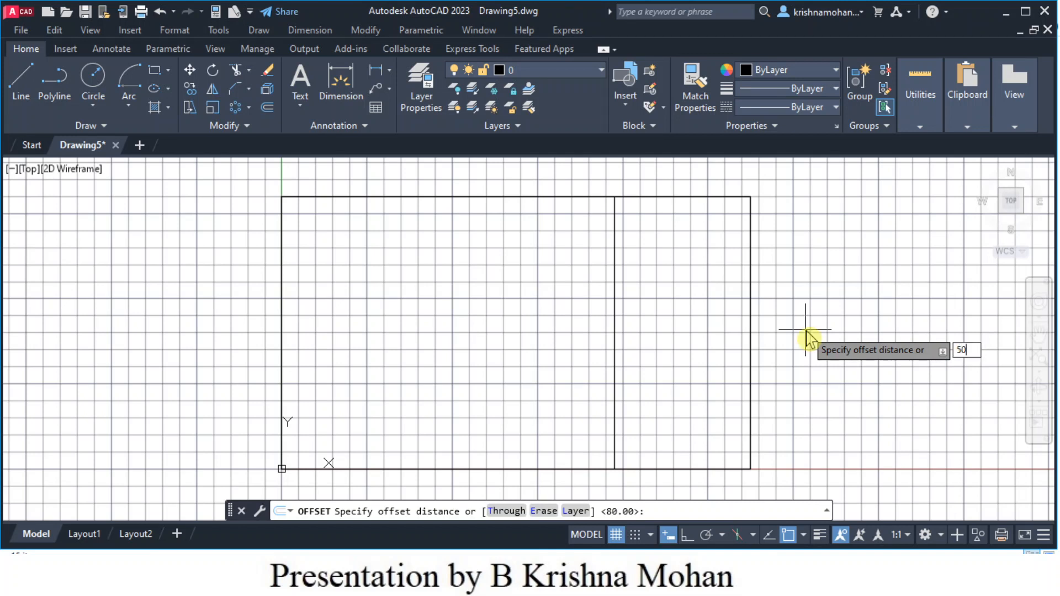
pyautogui.write('0')
pyautogui.press('Return')
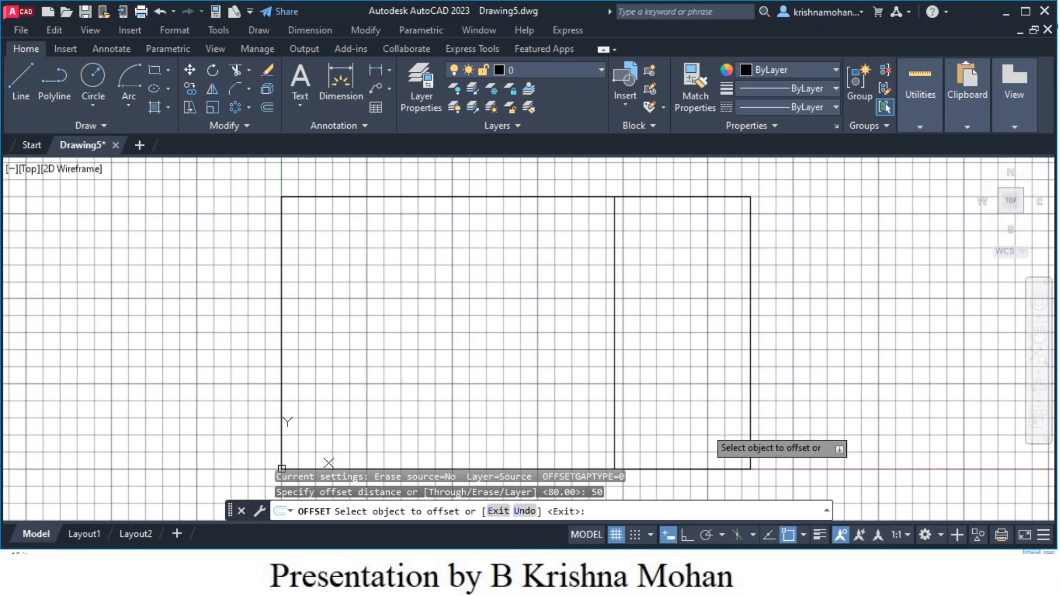
pyautogui.click(694, 470)
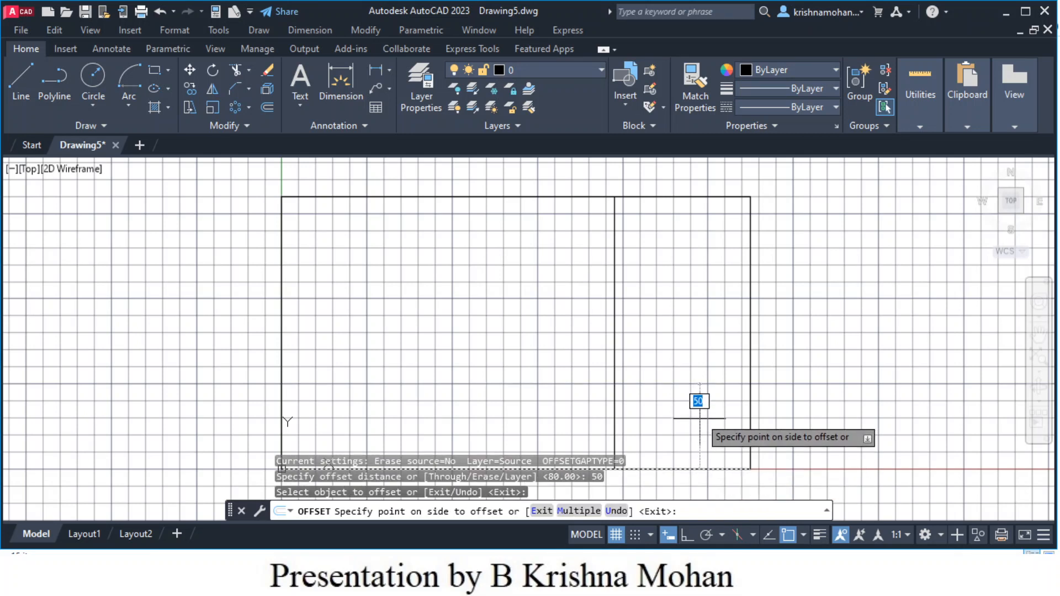
pyautogui.click(693, 342)
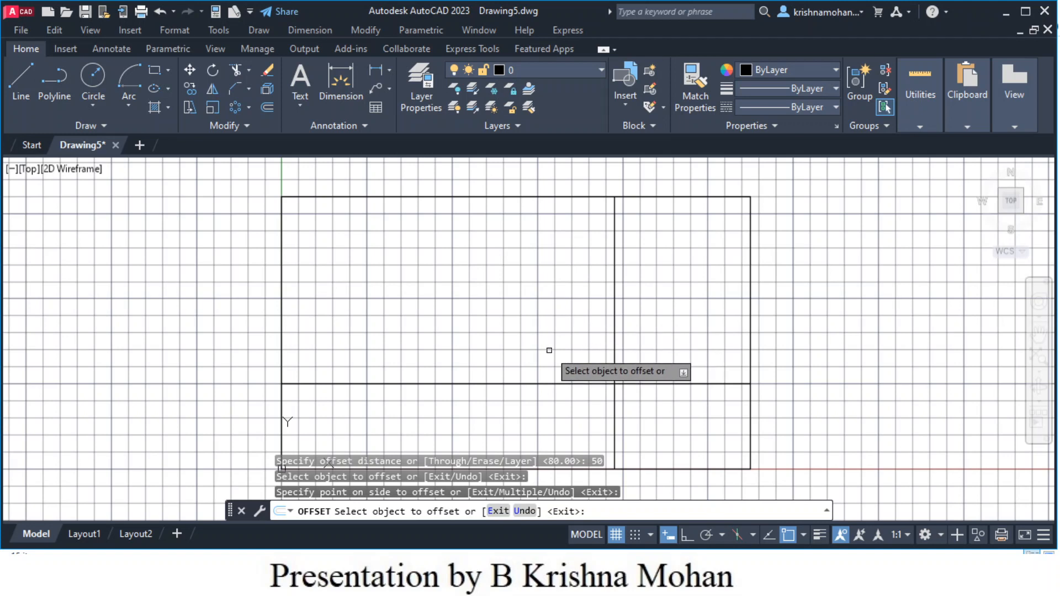
pyautogui.press('Escape')
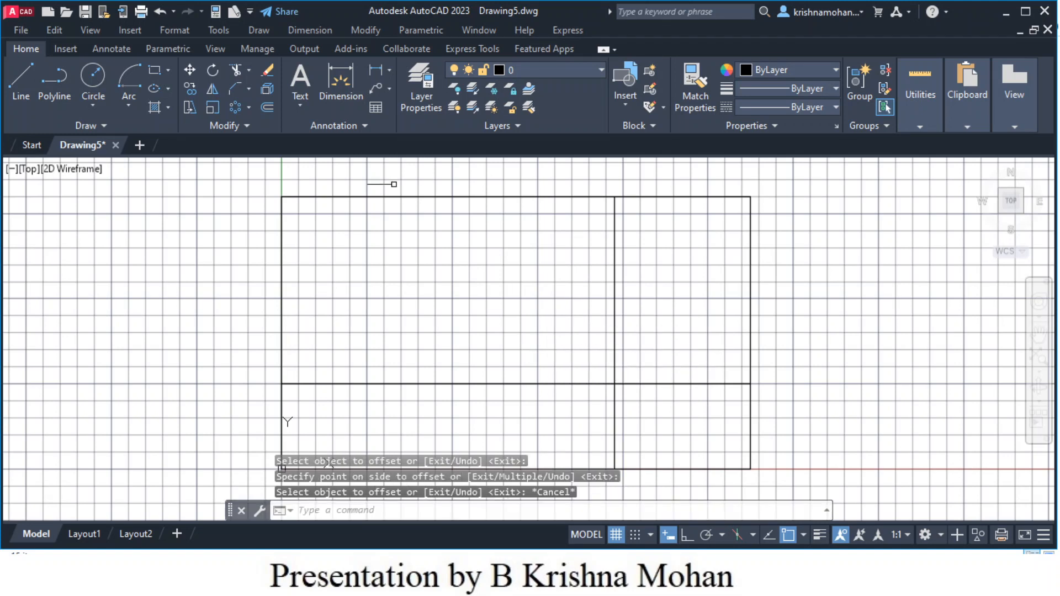
# - Trim the vertical line above and the horizontal line left of the 80 by 50 box
pyautogui.click(237, 77)
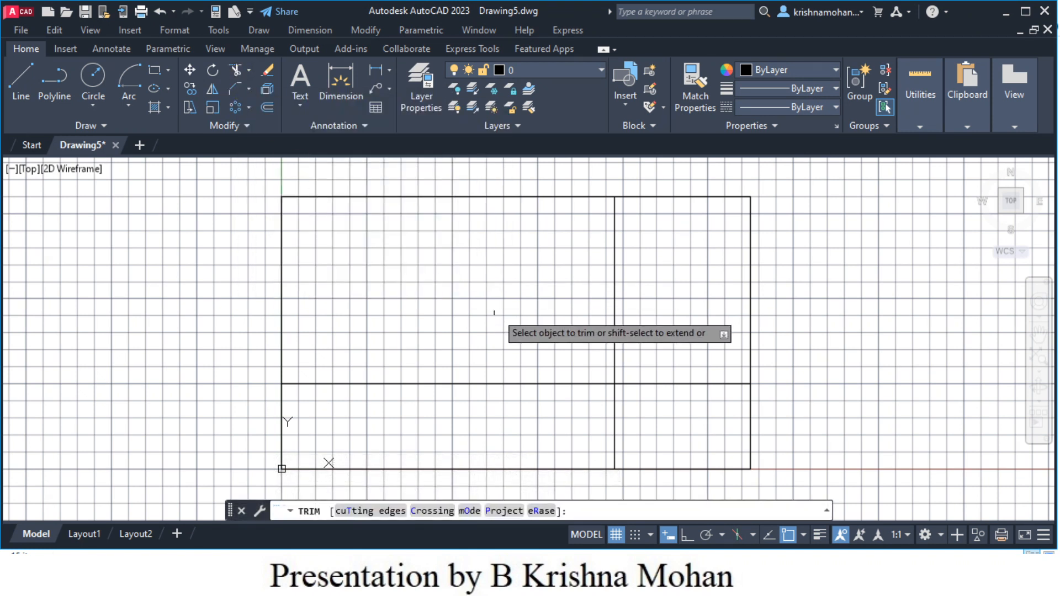
pyautogui.click(612, 339)
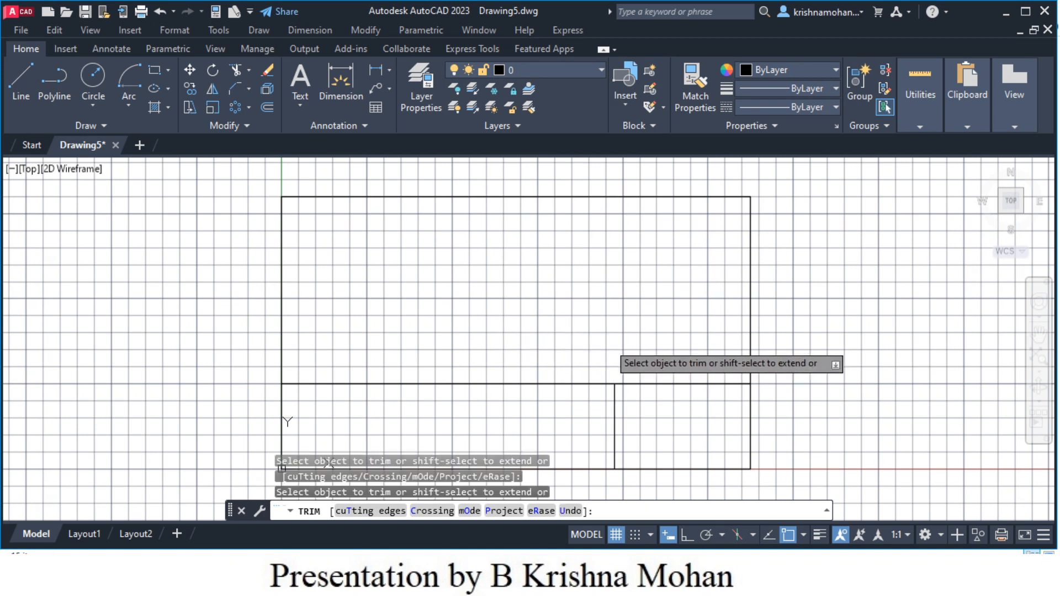
pyautogui.click(553, 383)
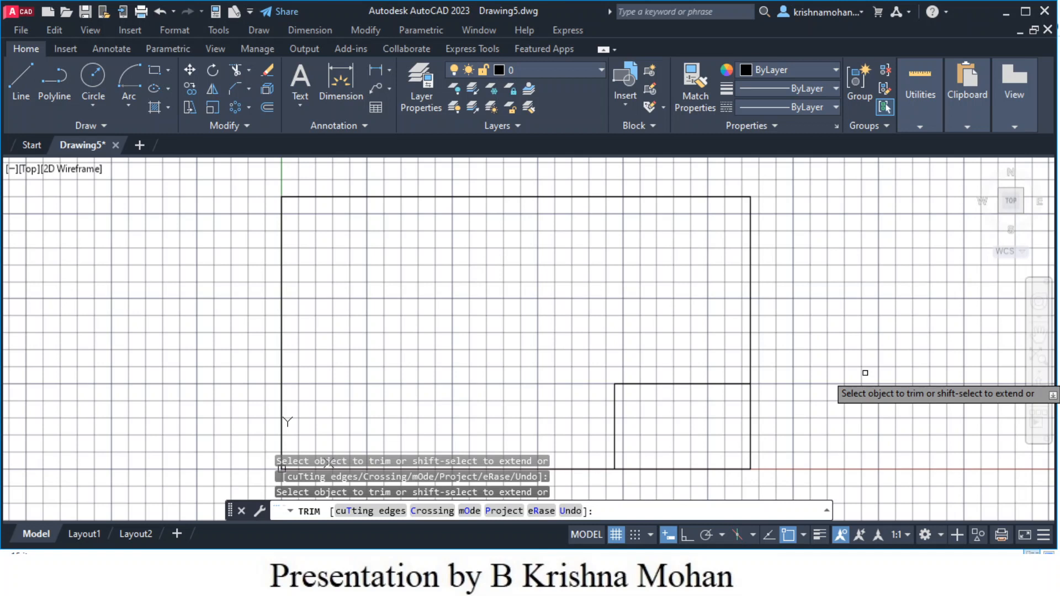
pyautogui.press('Escape')
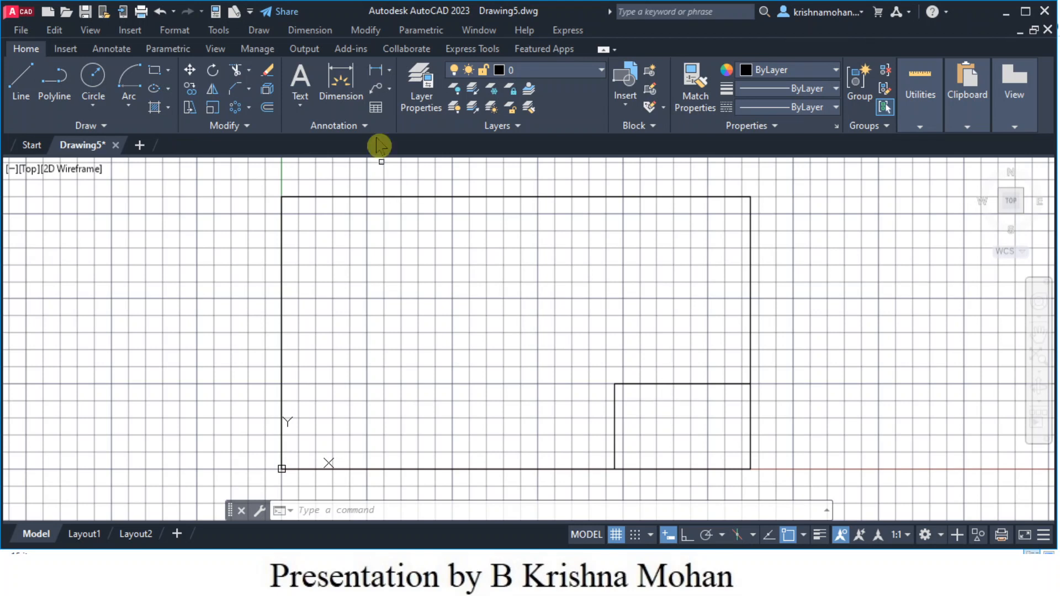
# - Dimension the lower-right box's left side, placing the 50 dimension to its left
pyautogui.click(339, 84)
pyautogui.press('Return')
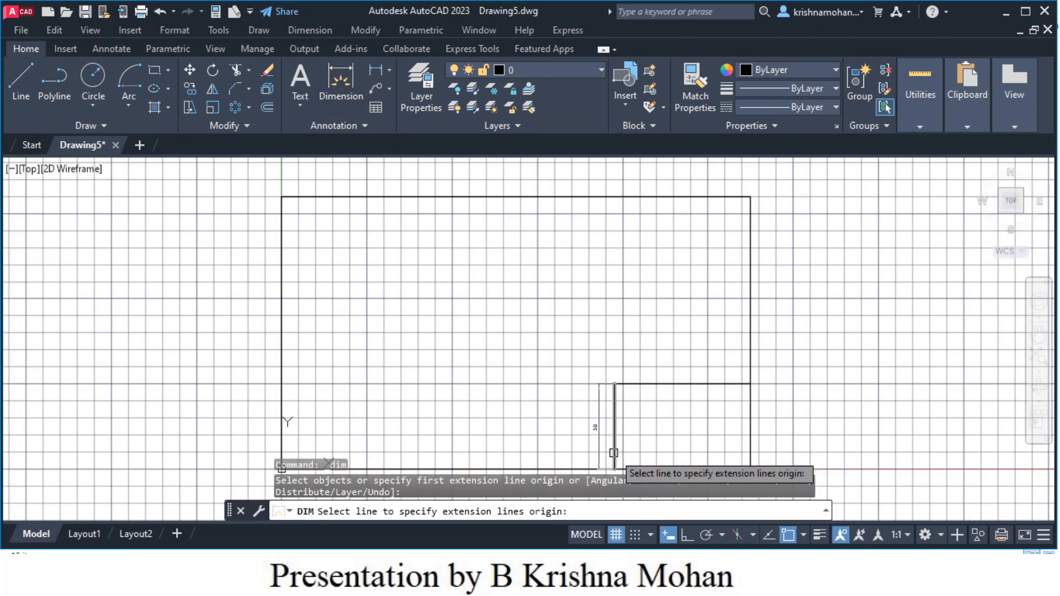
pyautogui.click(613, 453)
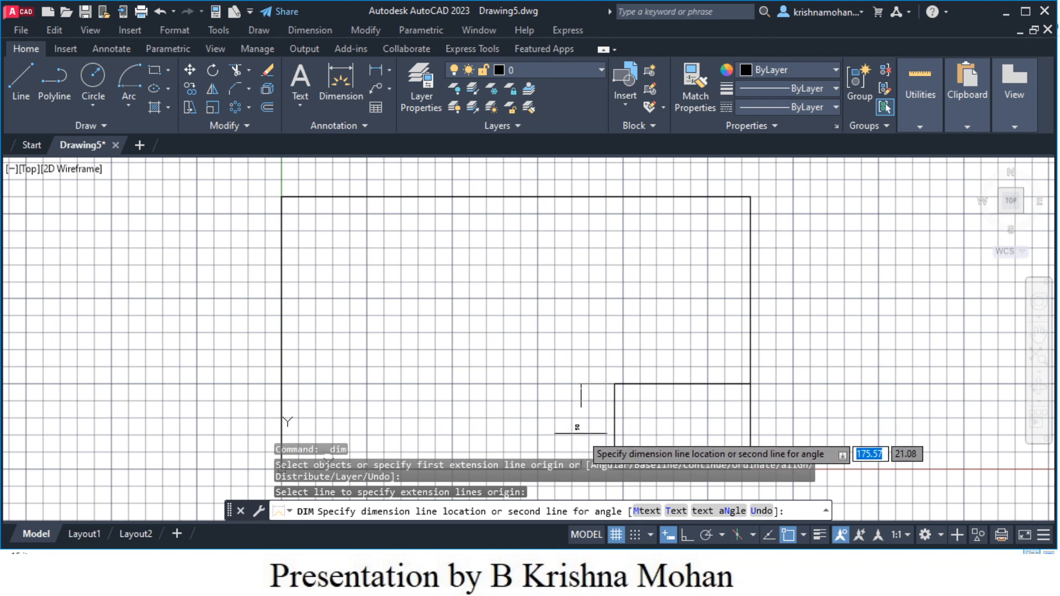
pyautogui.click(581, 435)
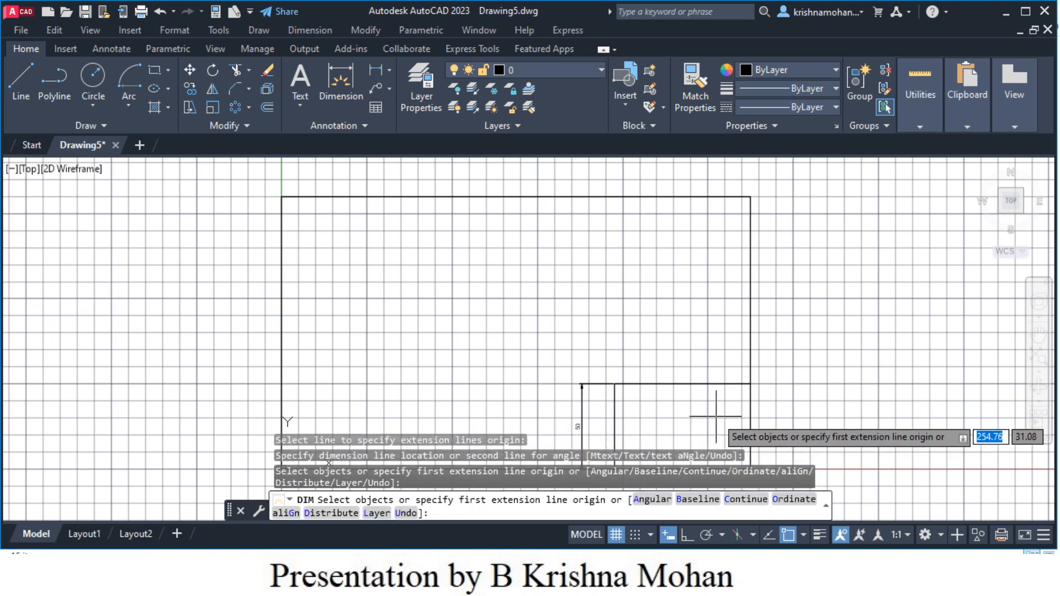
pyautogui.press('Escape')
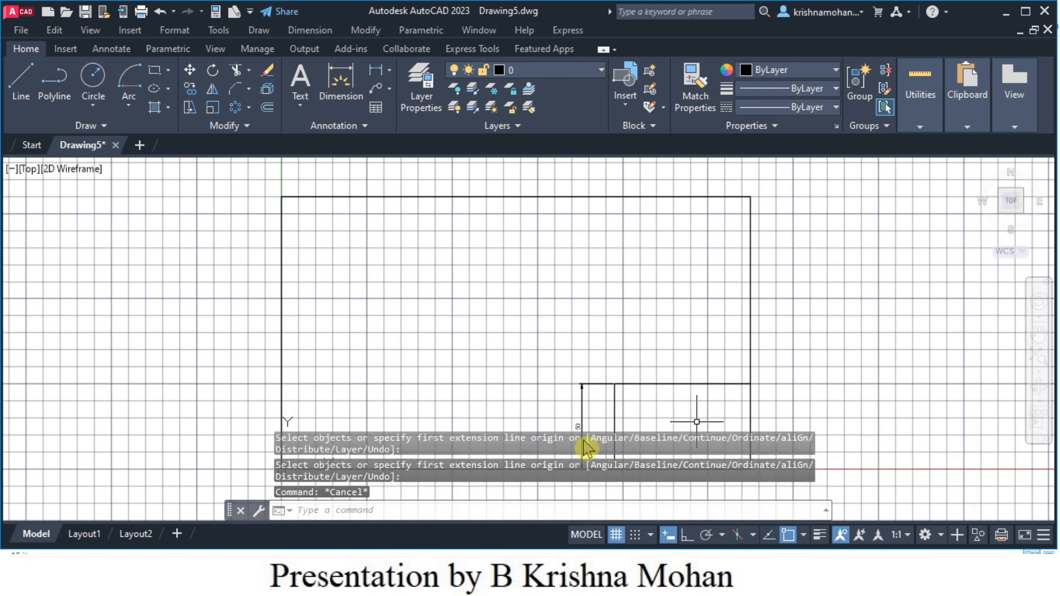
# - Zoom in and out to check the 50 dimension, then select it
pyautogui.scroll(8, 577, 448)
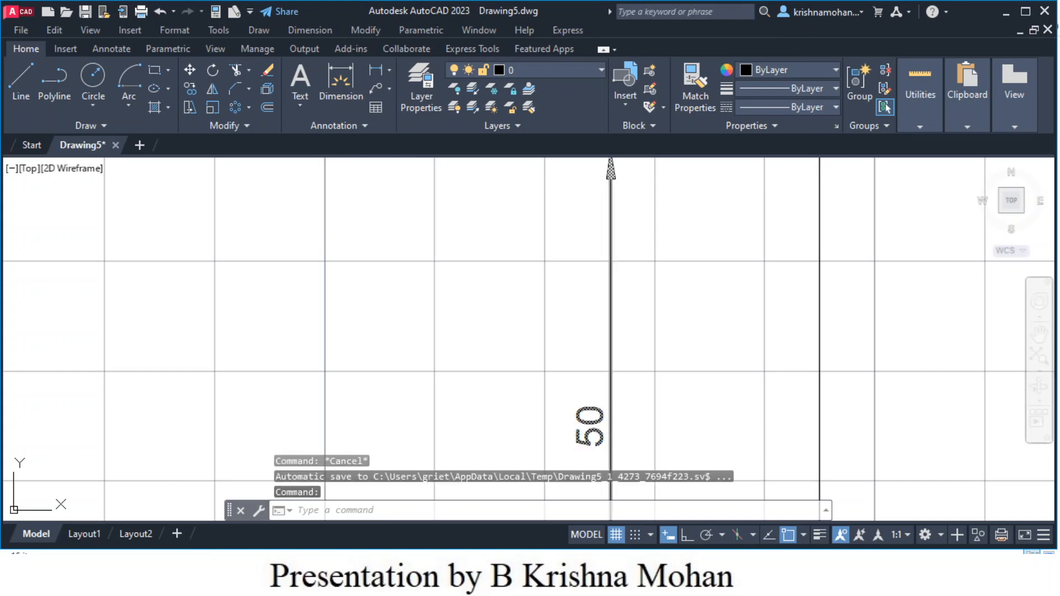
pyautogui.press('Escape')
pyautogui.scroll(-4, 589, 435)
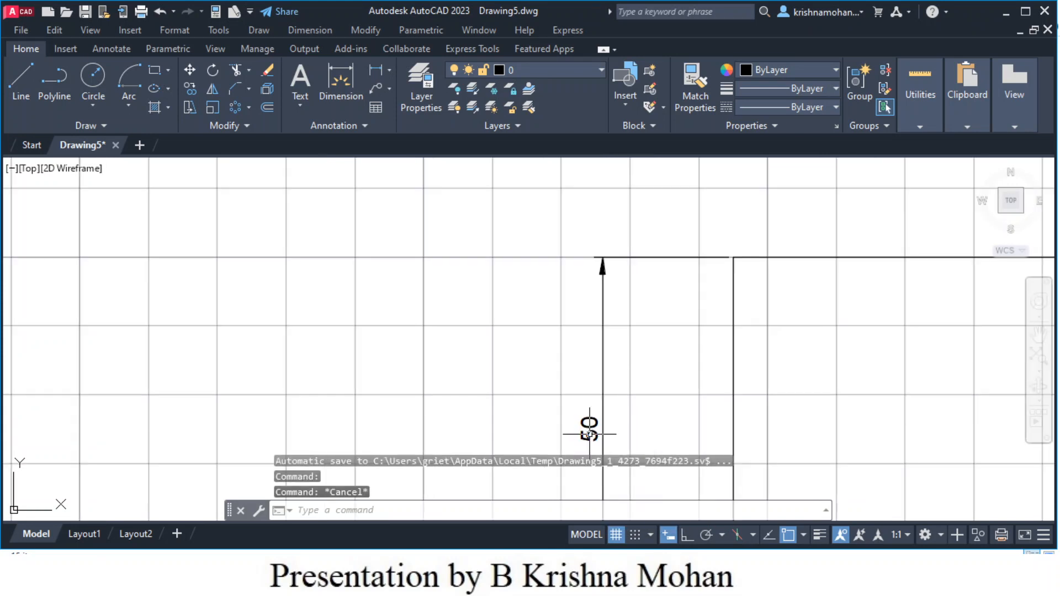
pyautogui.scroll(-3, 743, 428)
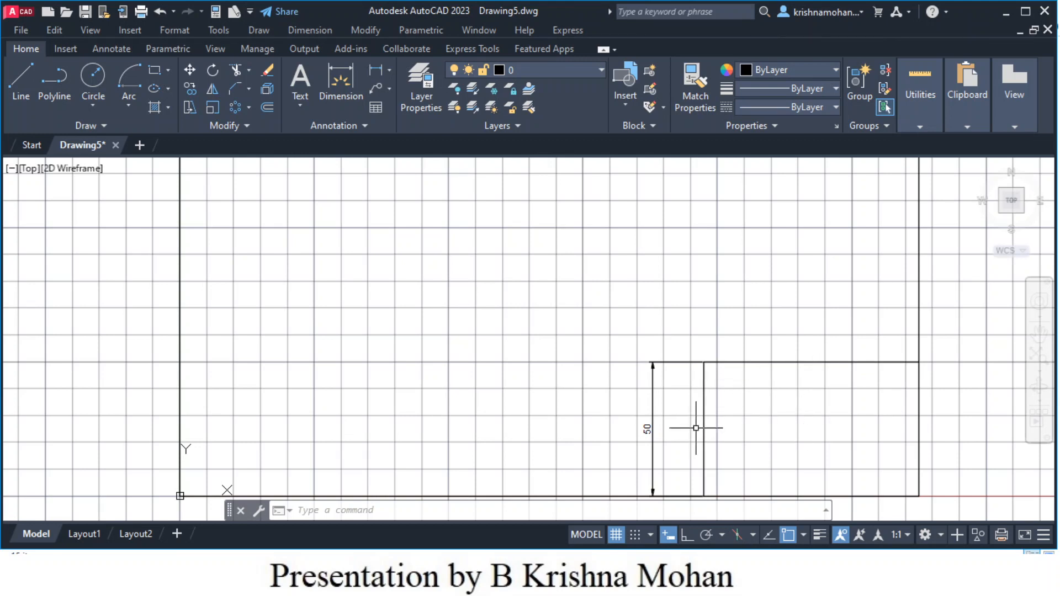
pyautogui.click(648, 430)
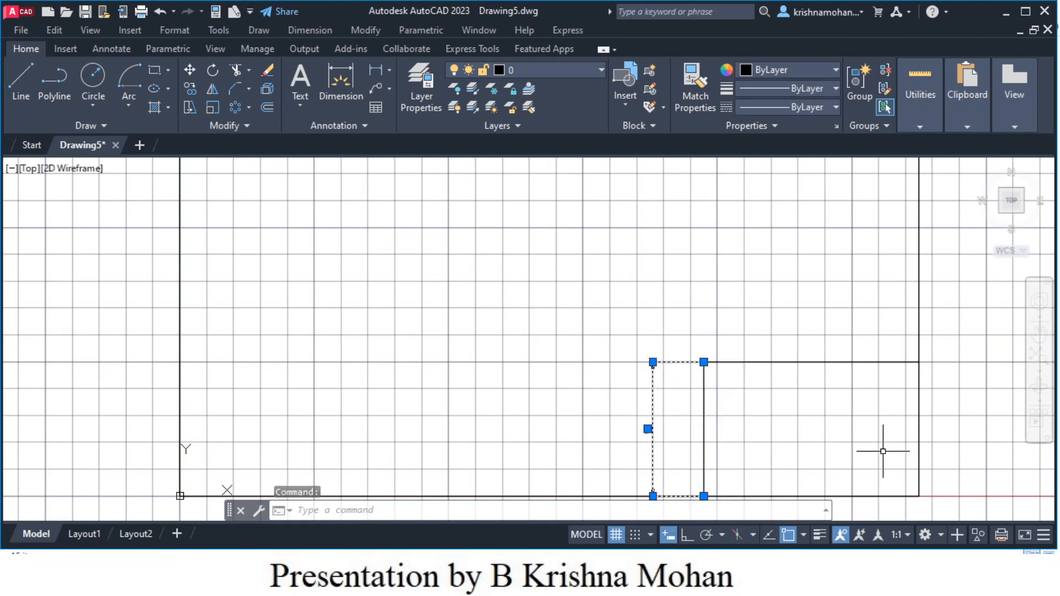
# - Delete the 50 dimension and move the lower-right box's top edge down 10 units
pyautogui.press('Delete')
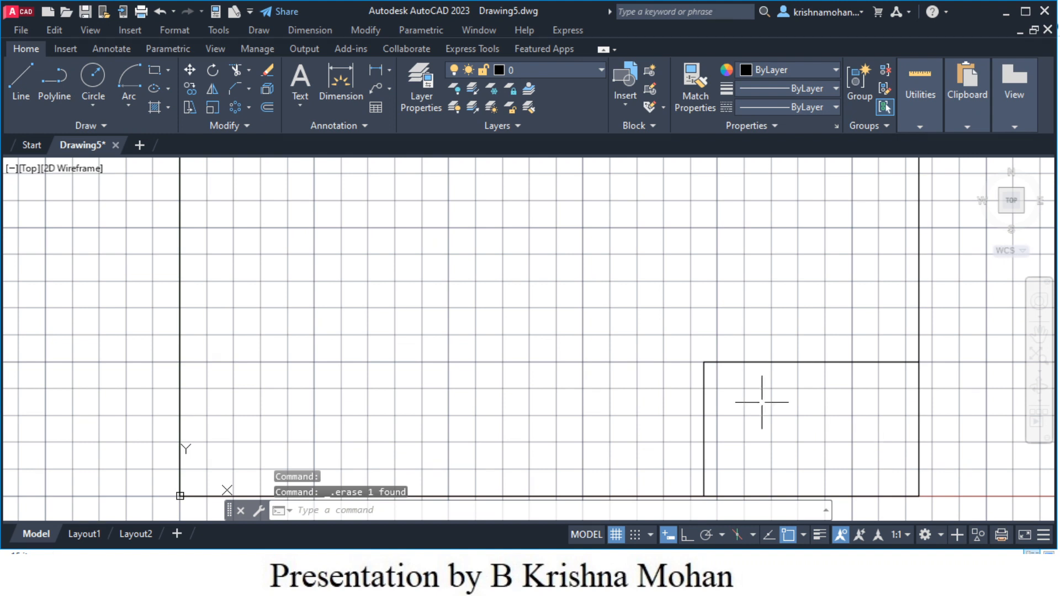
pyautogui.click(757, 362)
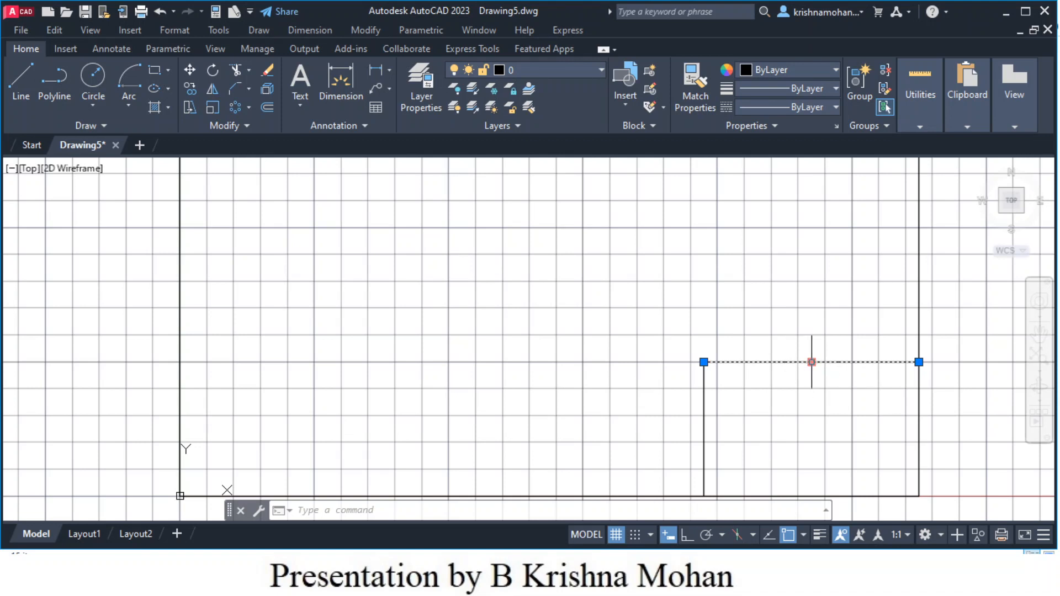
pyautogui.click(811, 363)
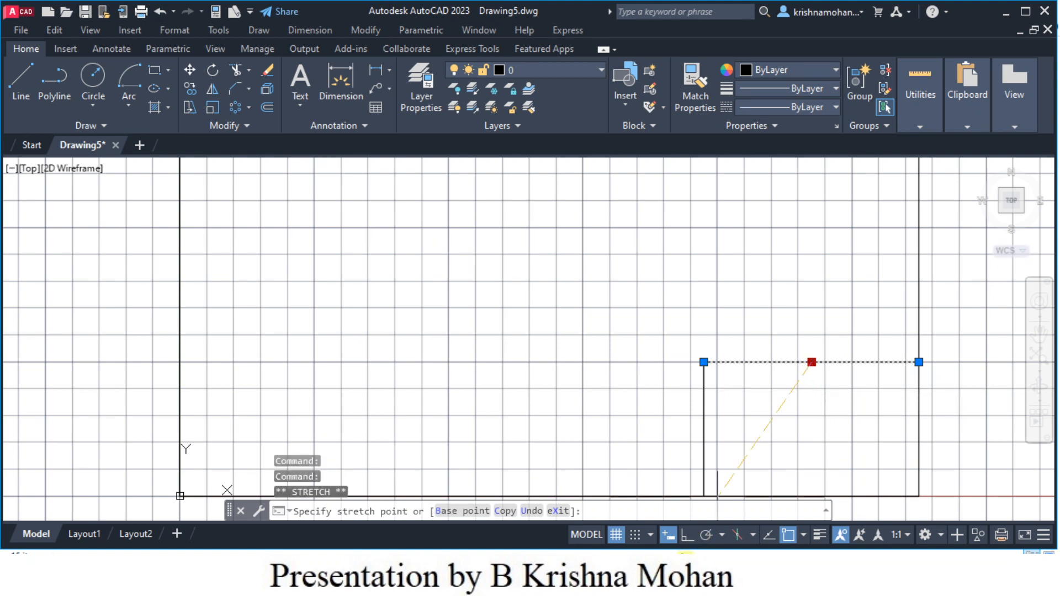
pyautogui.click(688, 537)
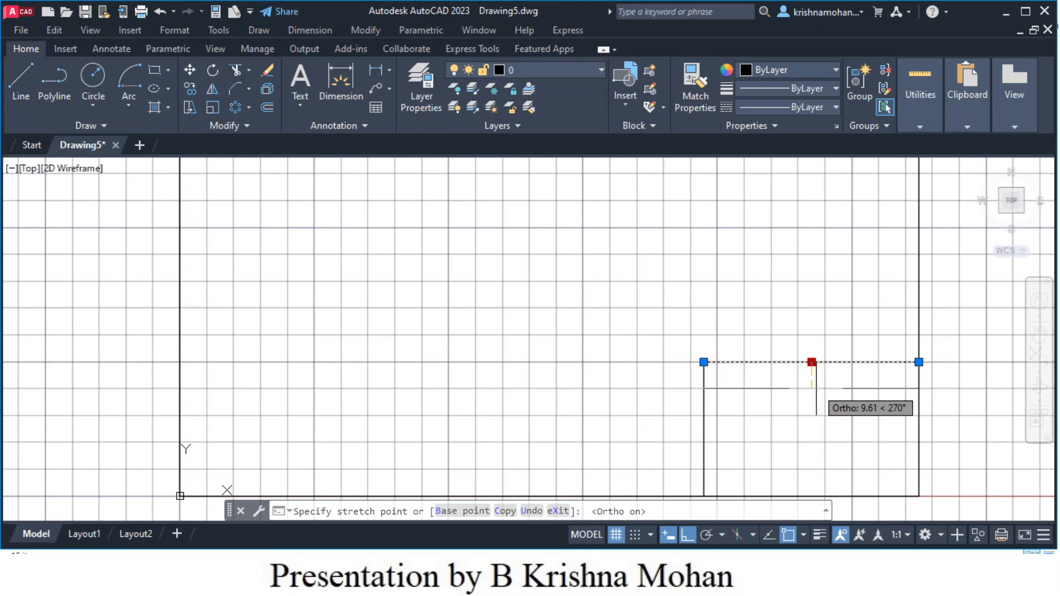
pyautogui.write('10')
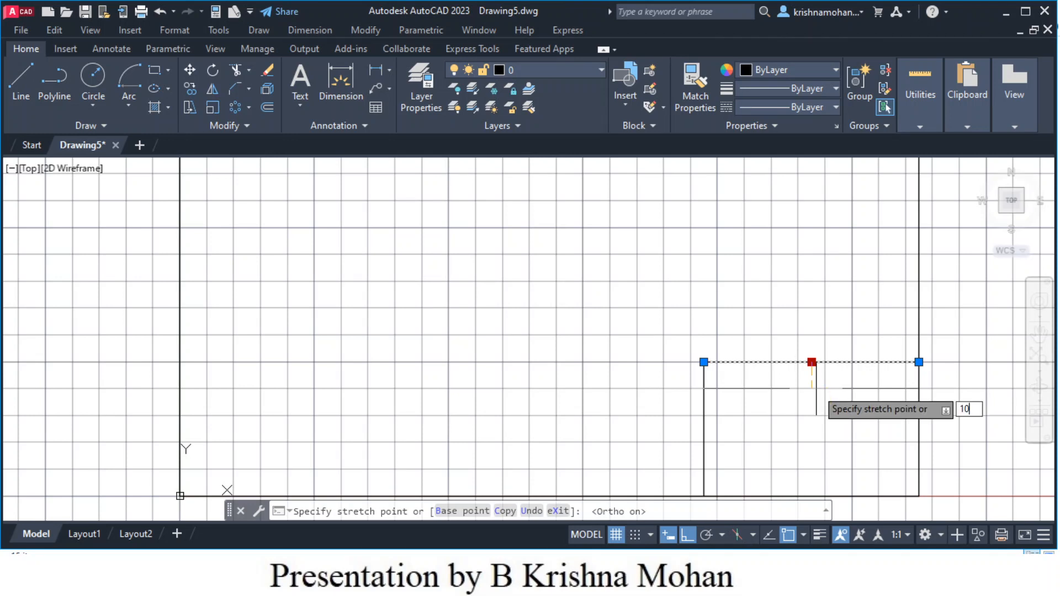
pyautogui.press('Return')
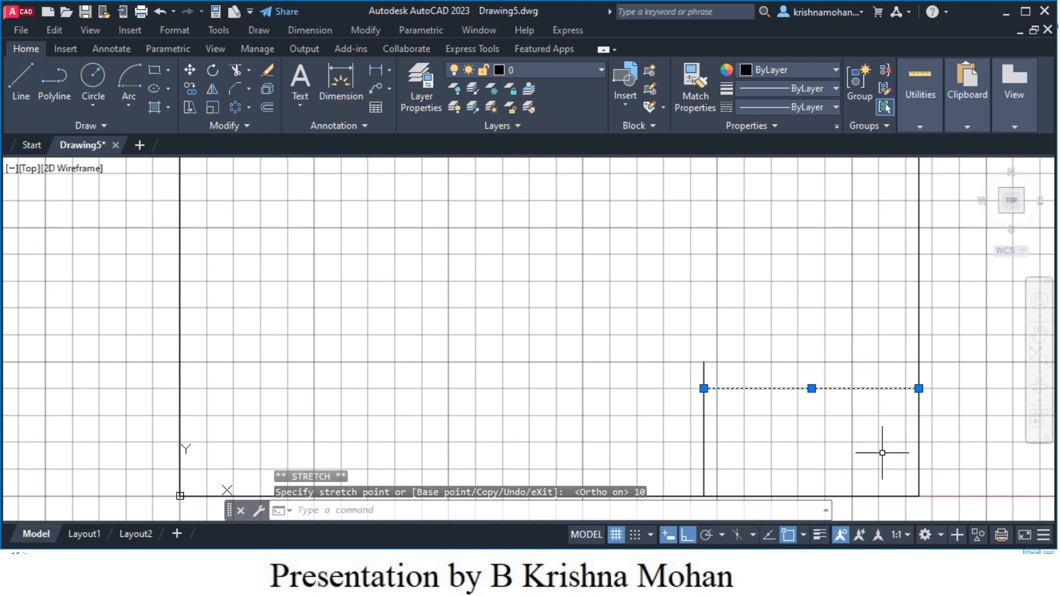
pyautogui.press('Escape')
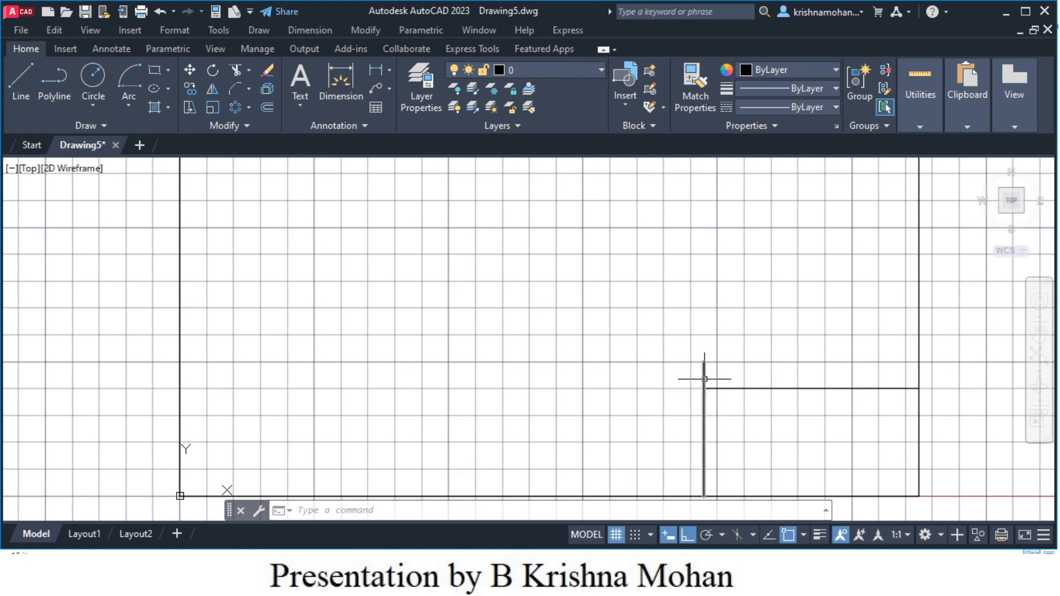
# - Trim away the short stub left above the lower-right box
pyautogui.click(236, 72)
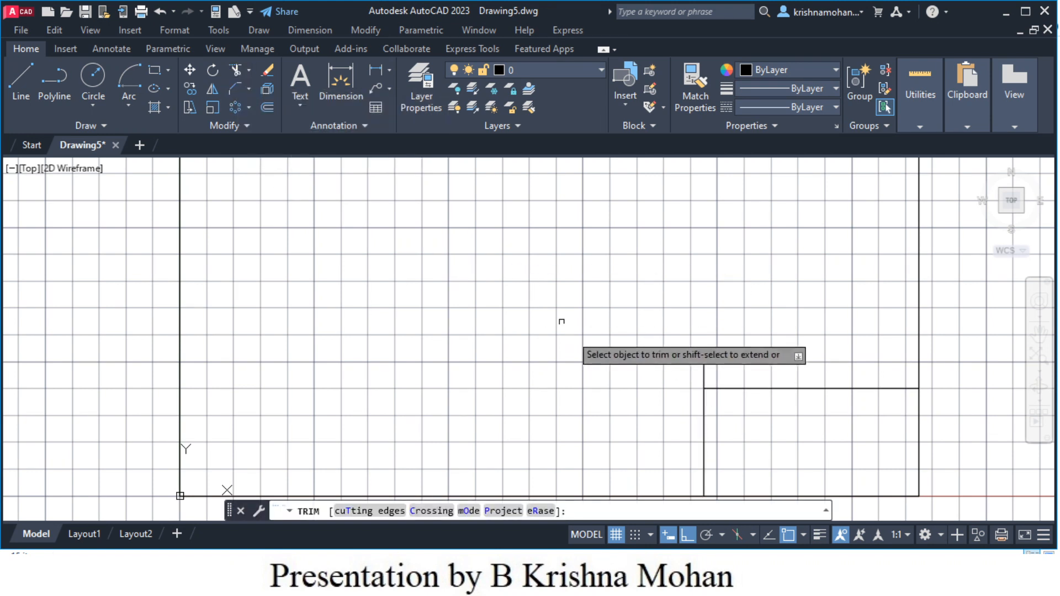
pyautogui.click(702, 377)
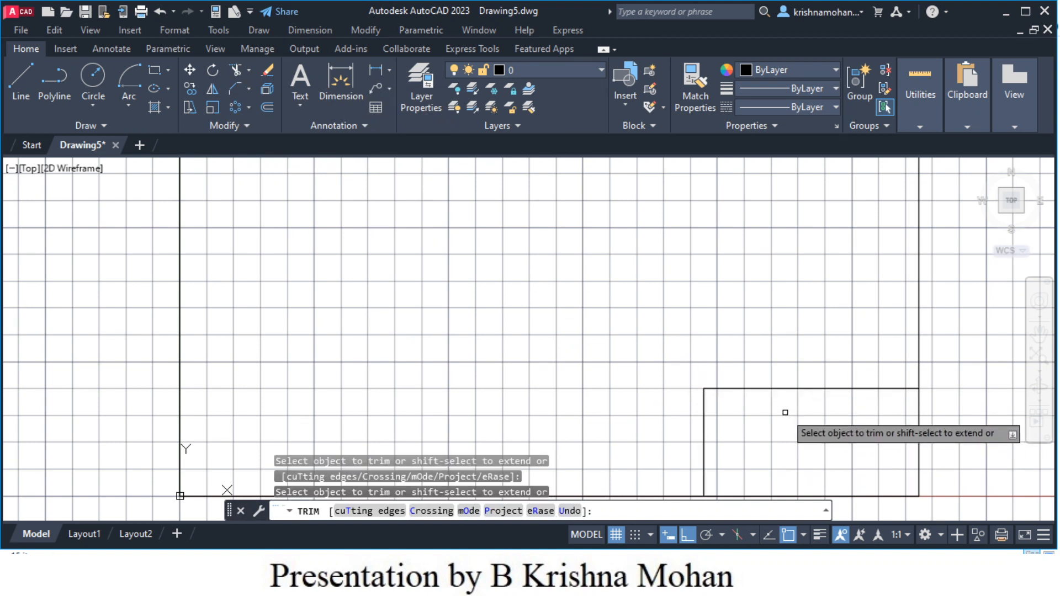
pyautogui.press('Escape')
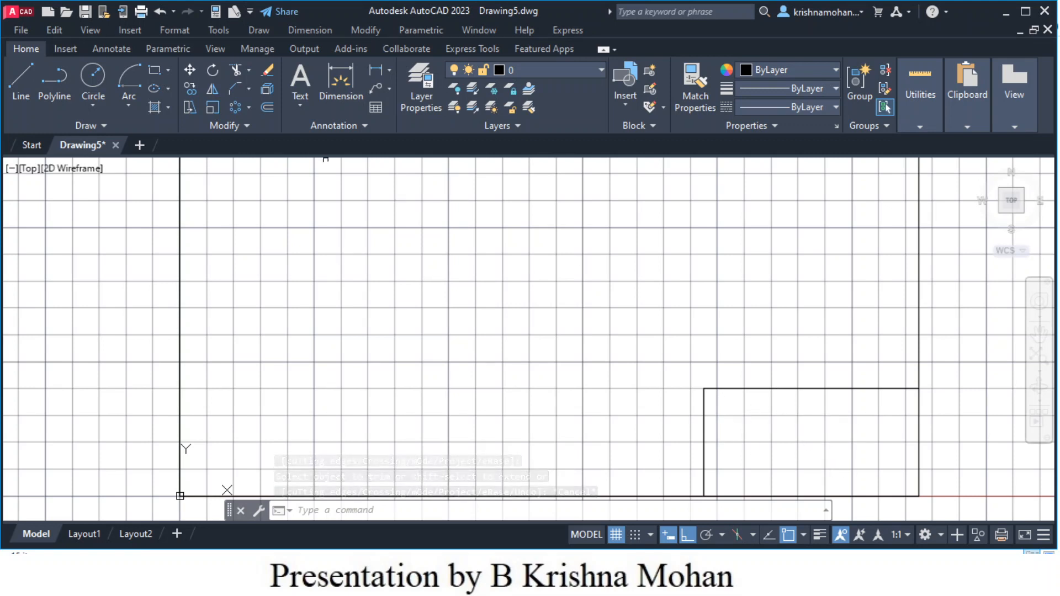
# - Offset the title block's top edge downward three times at 10-unit spacing
pyautogui.click(269, 111)
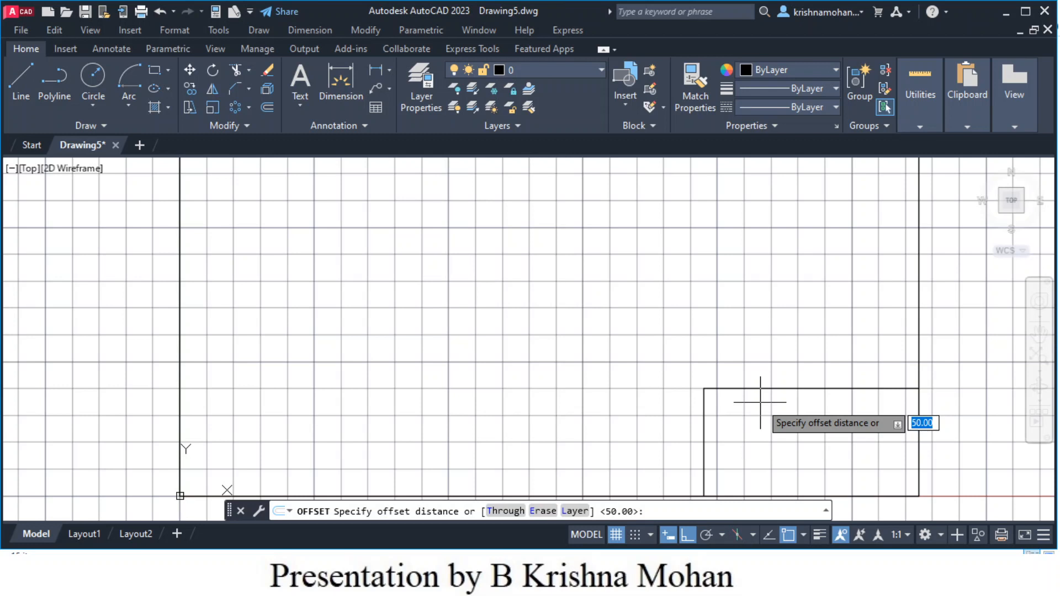
pyautogui.write('10')
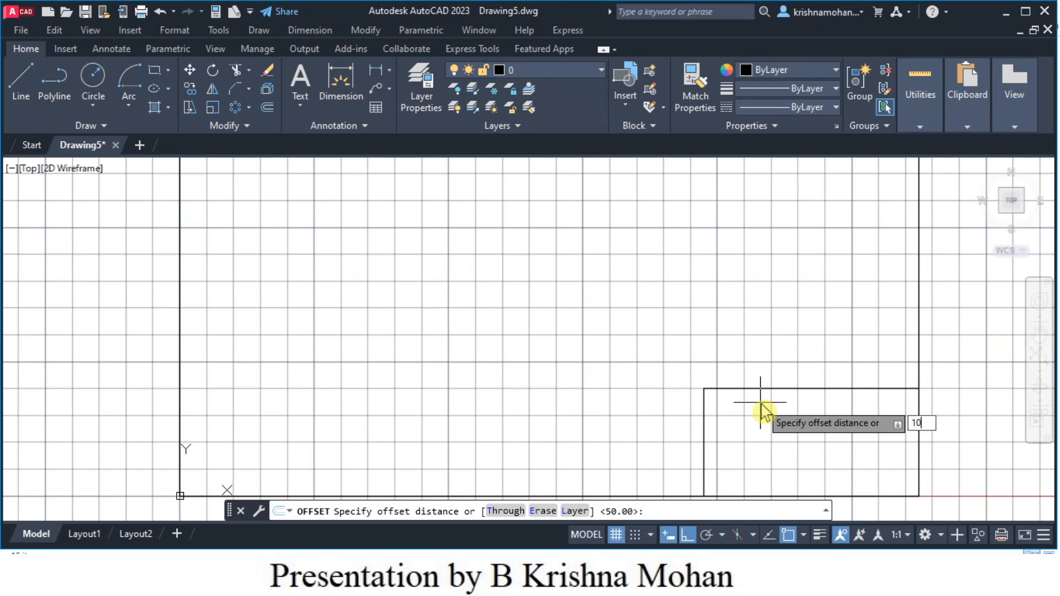
pyautogui.press('Return')
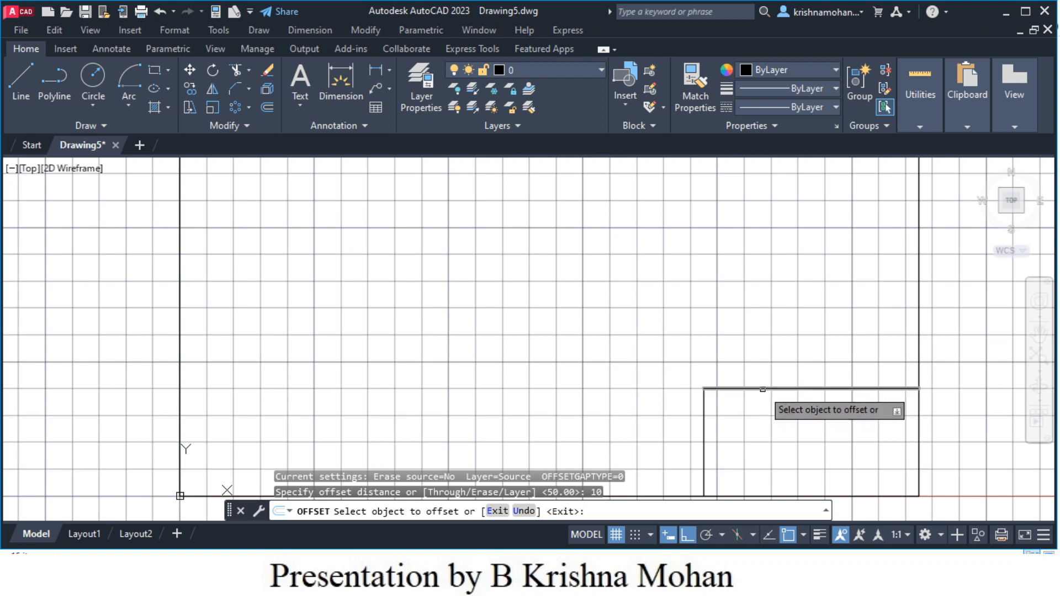
pyautogui.click(763, 390)
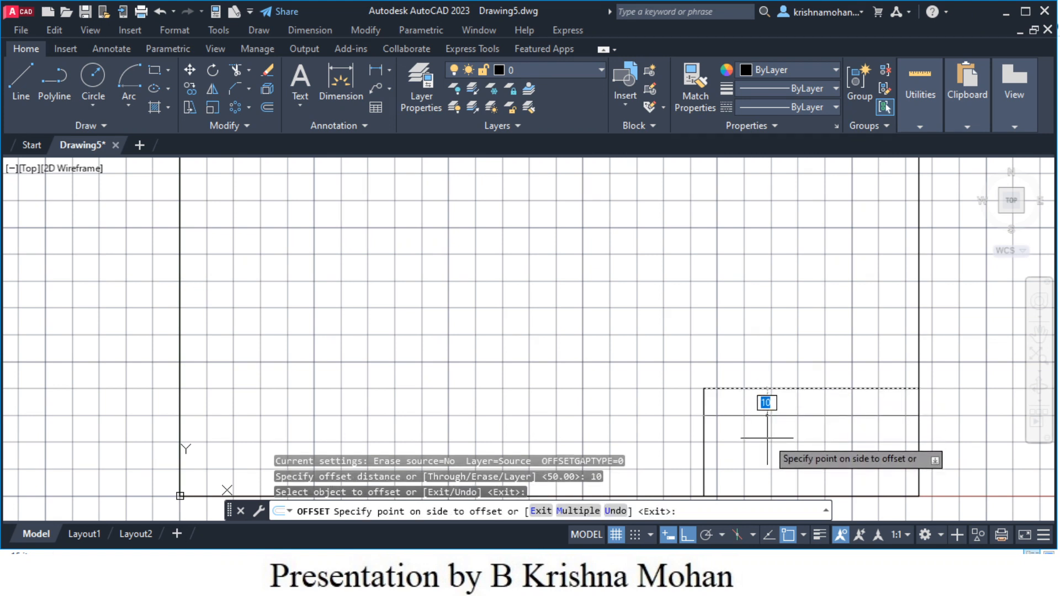
pyautogui.click(767, 438)
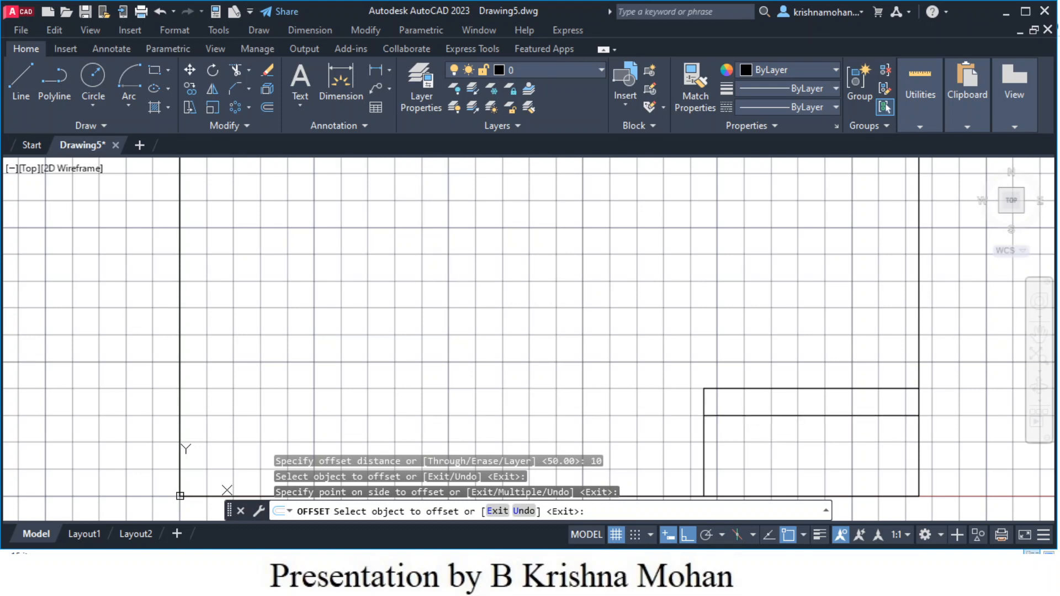
pyautogui.click(752, 415)
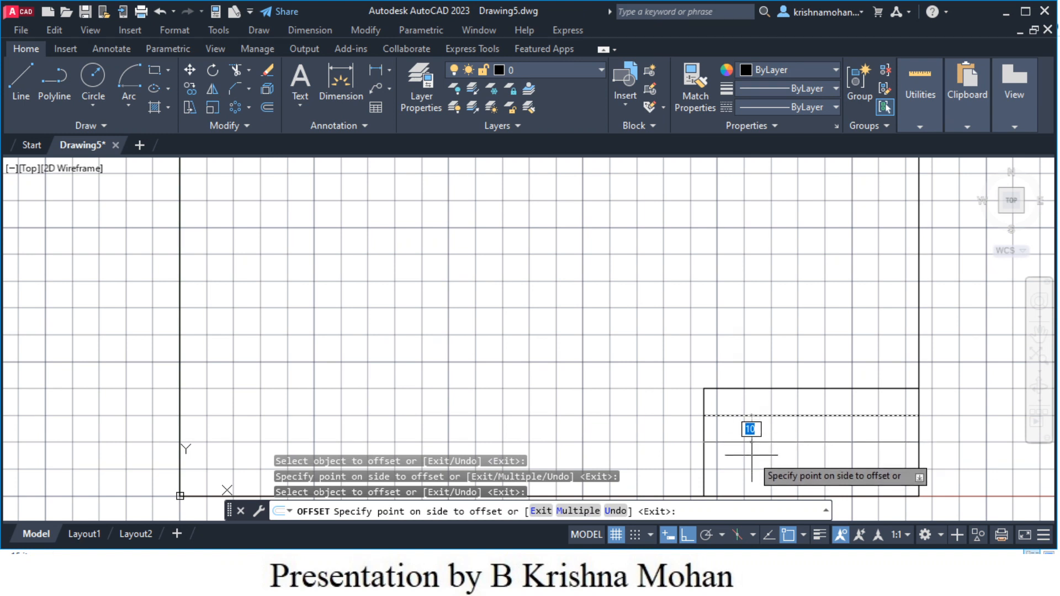
pyautogui.click(752, 455)
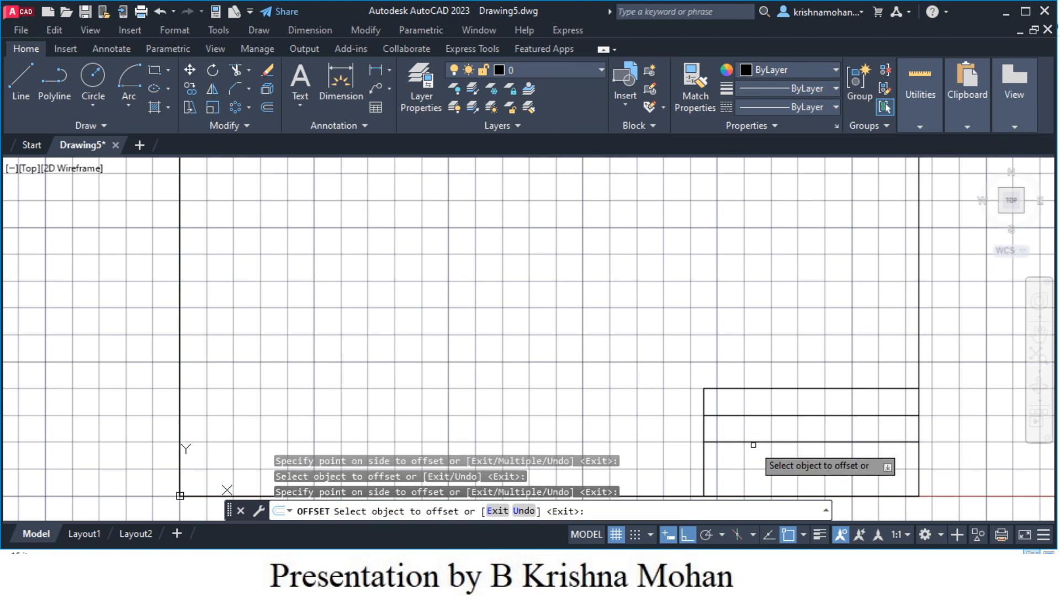
pyautogui.click(752, 442)
pyautogui.click(758, 469)
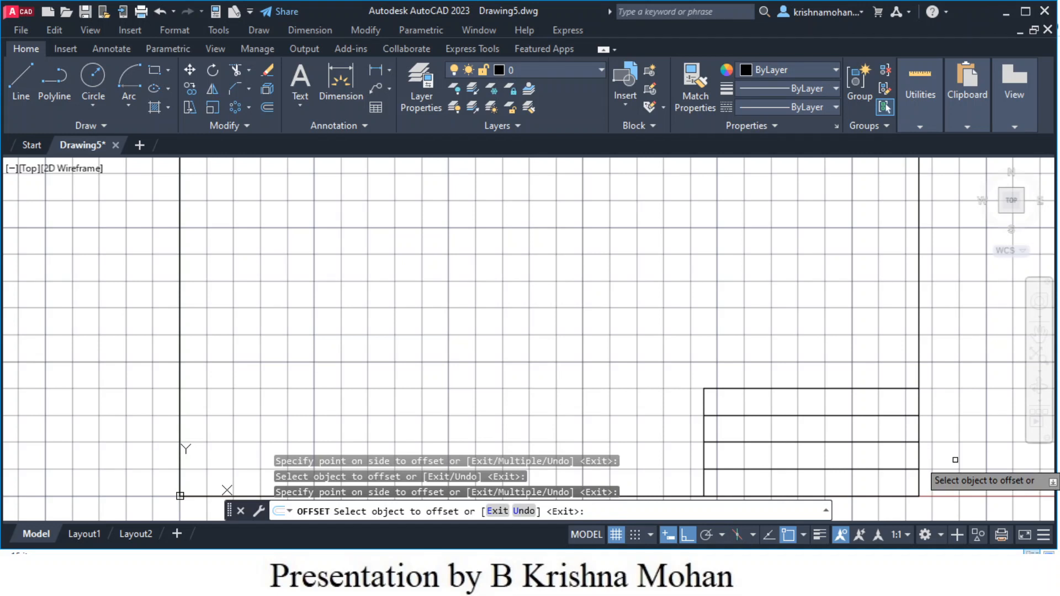
pyautogui.press('Escape')
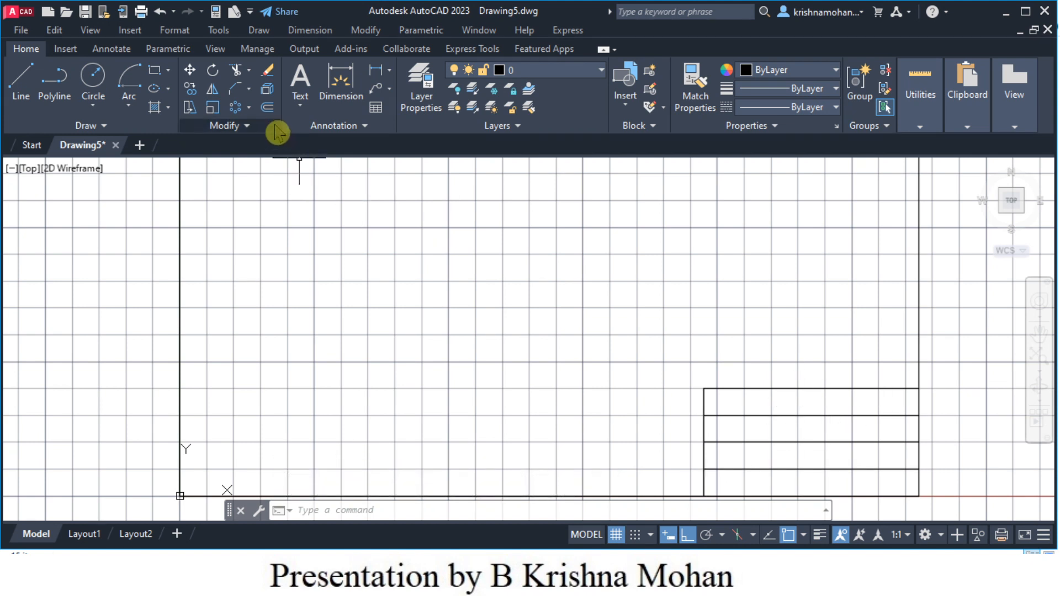
pyautogui.click(267, 107)
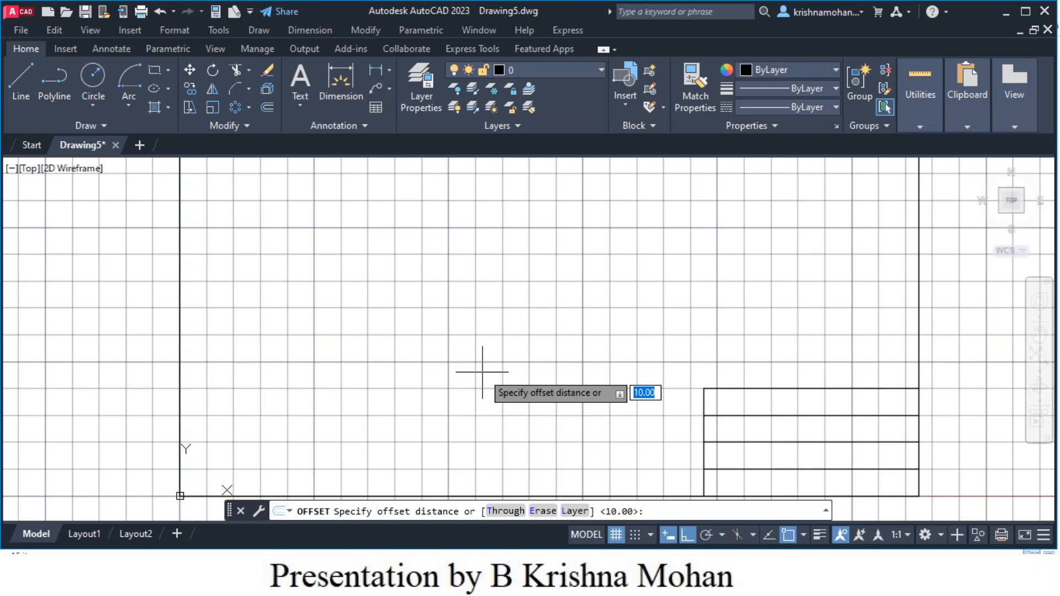
# - Offset the title block's left edge 35 units inward as a vertical column divider
pyautogui.write('35')
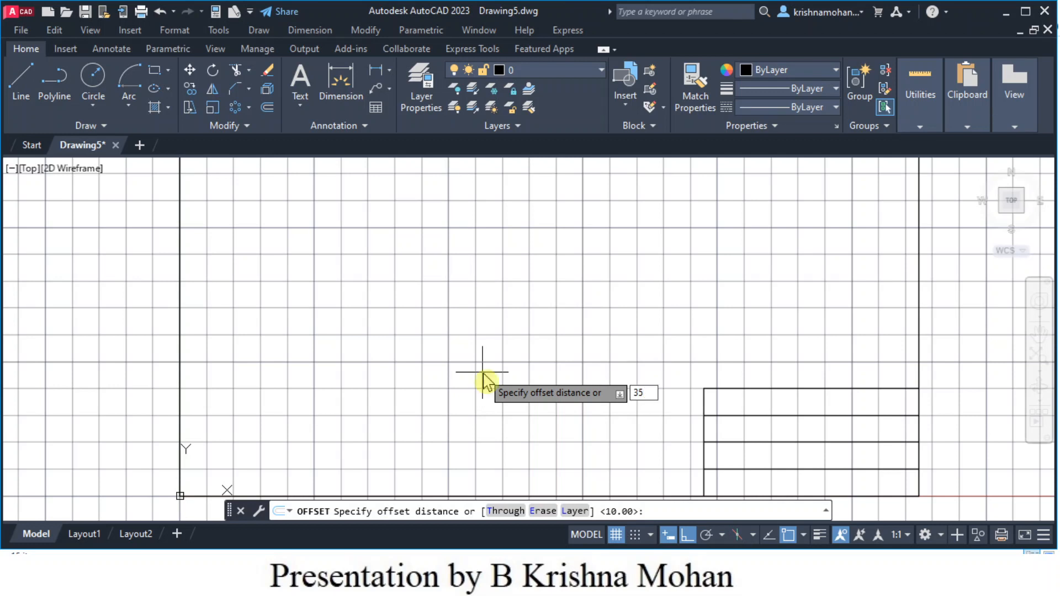
pyautogui.press('Return')
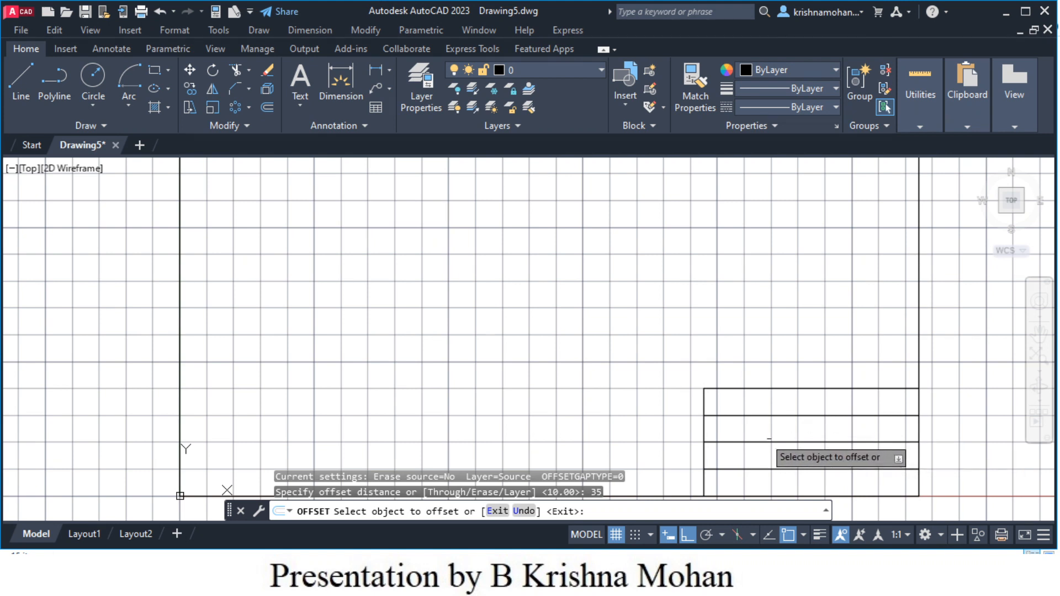
pyautogui.click(705, 431)
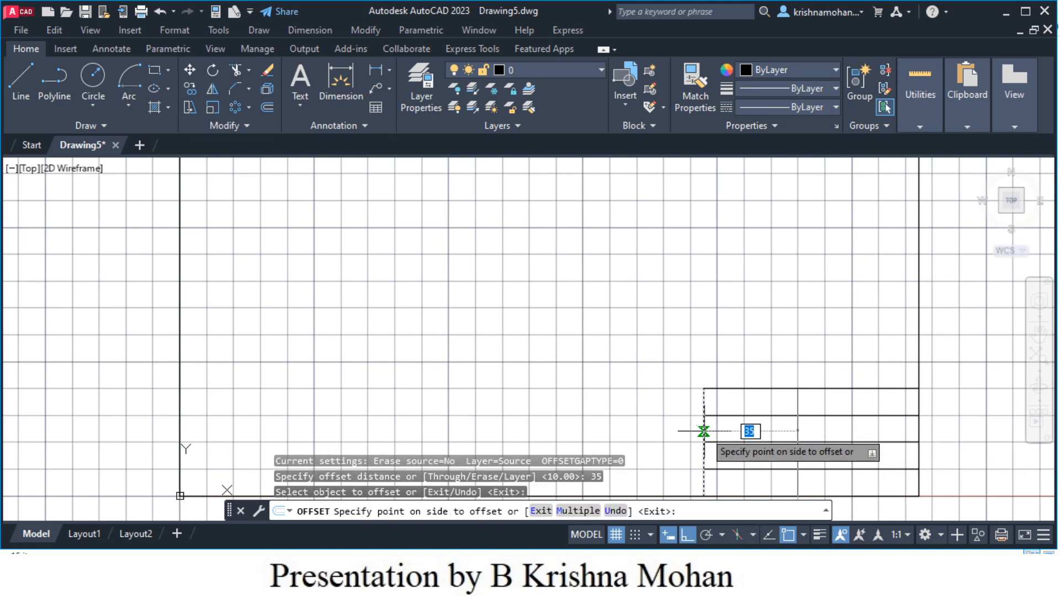
pyautogui.click(826, 432)
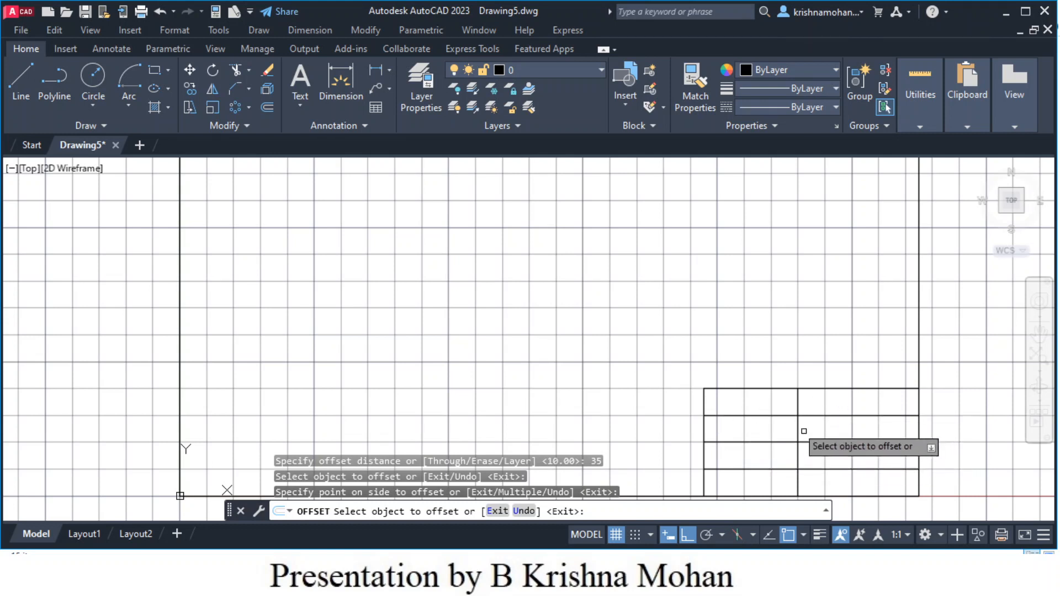
pyautogui.scroll(-2, 791, 422)
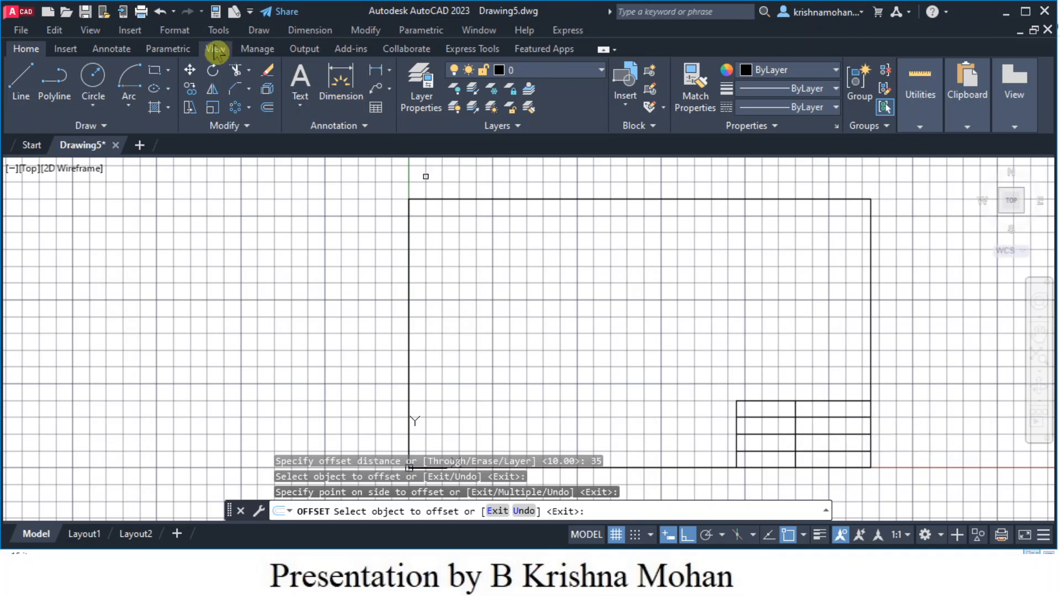
# - Create a new text style named 'Title Block' from Format > Text Style
pyautogui.click(175, 31)
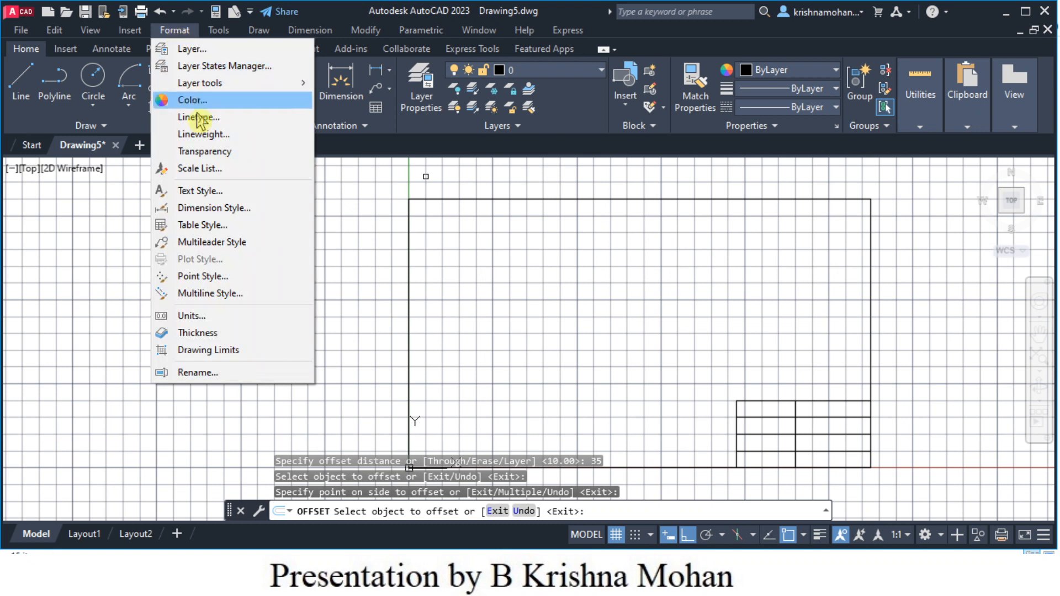
pyautogui.click(209, 193)
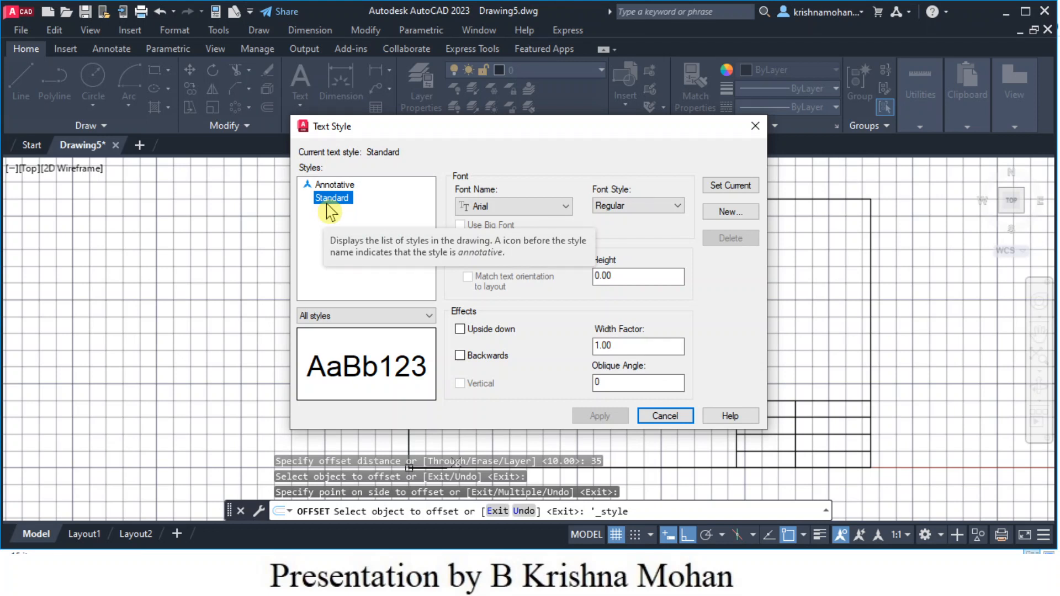
pyautogui.click(729, 213)
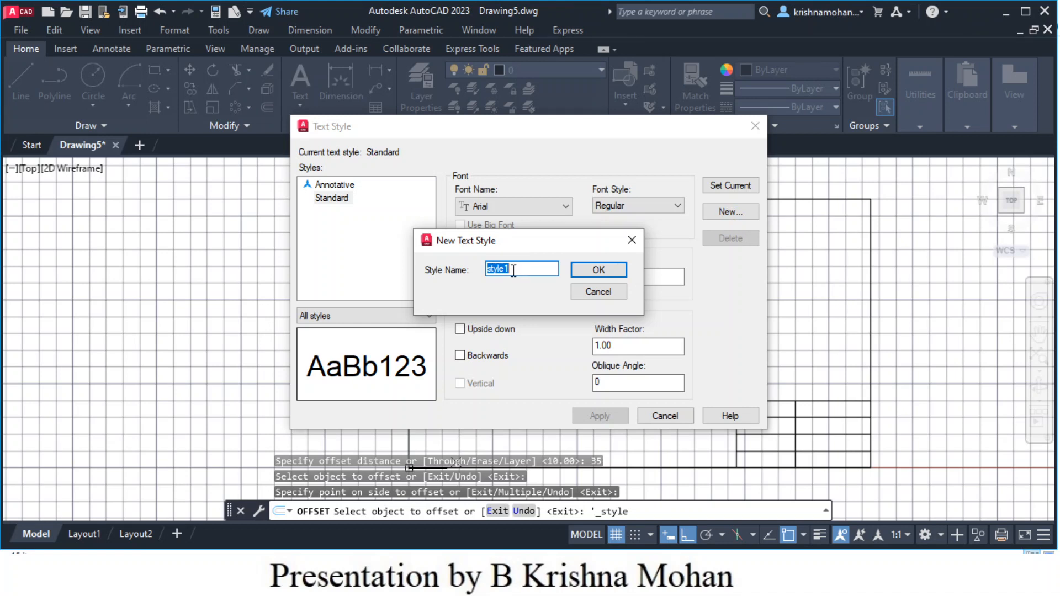
pyautogui.write('Ti')
pyautogui.click(597, 270)
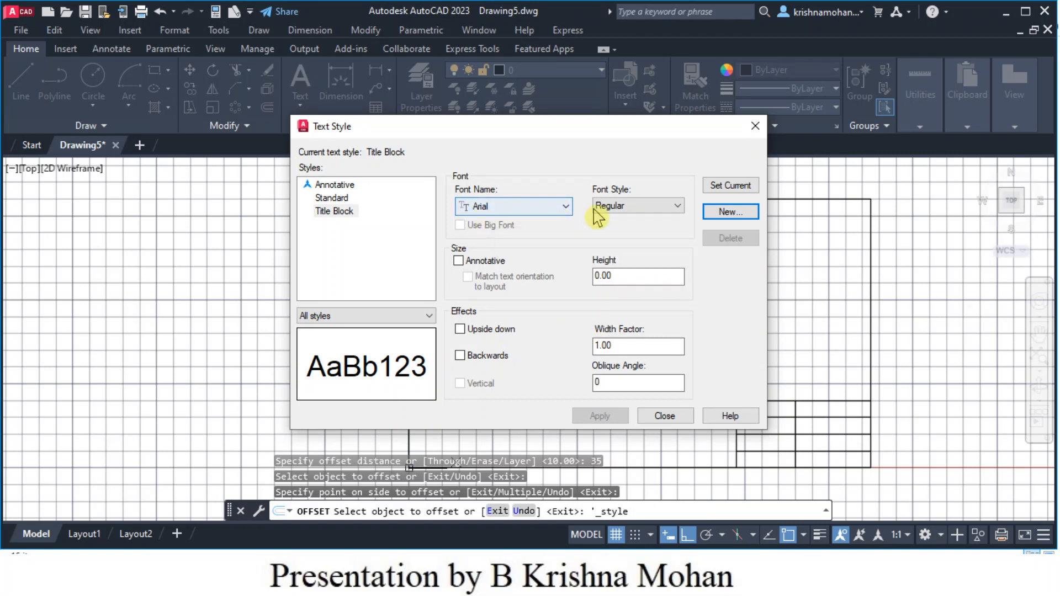
# - Set the Title Block style to Bold with a 2.5 text height and apply it
pyautogui.click(677, 207)
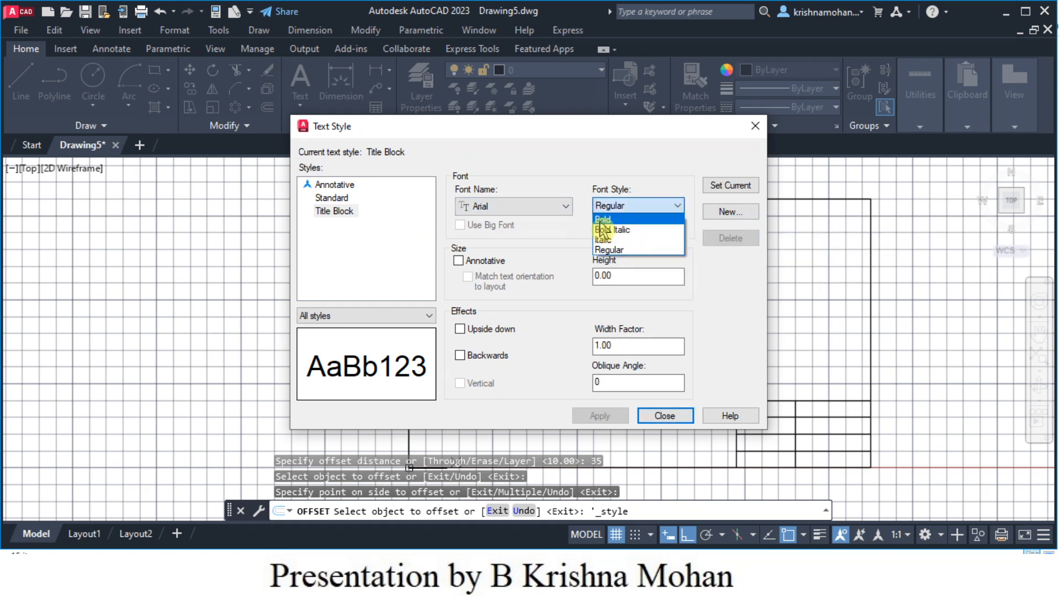
pyautogui.click(603, 220)
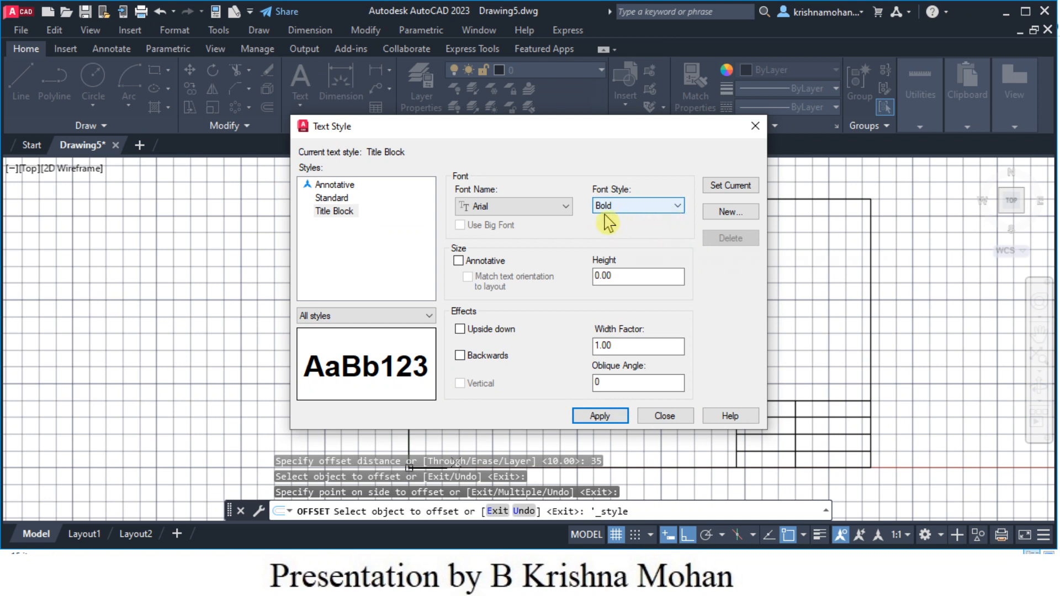
pyautogui.click(599, 276)
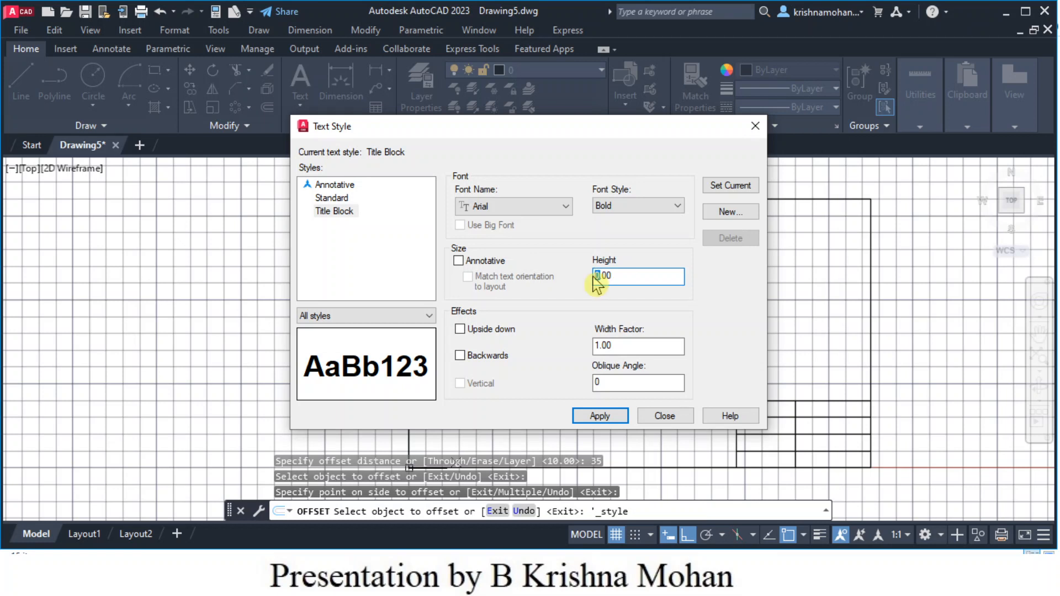
pyautogui.write('2.50')
pyautogui.click(595, 421)
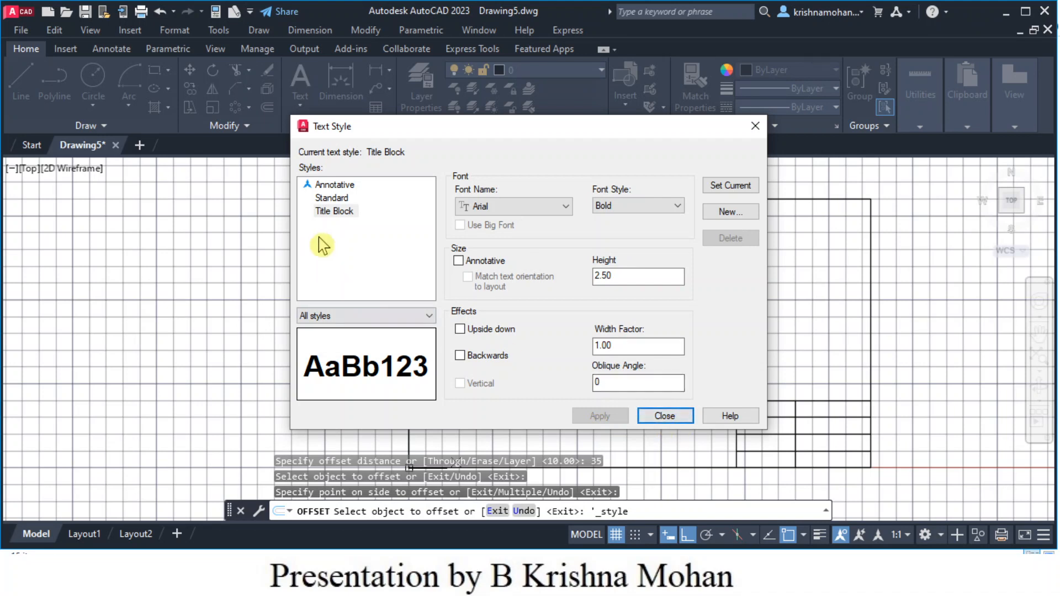
pyautogui.moveTo(469, 135); pyautogui.dragTo(241, 110)
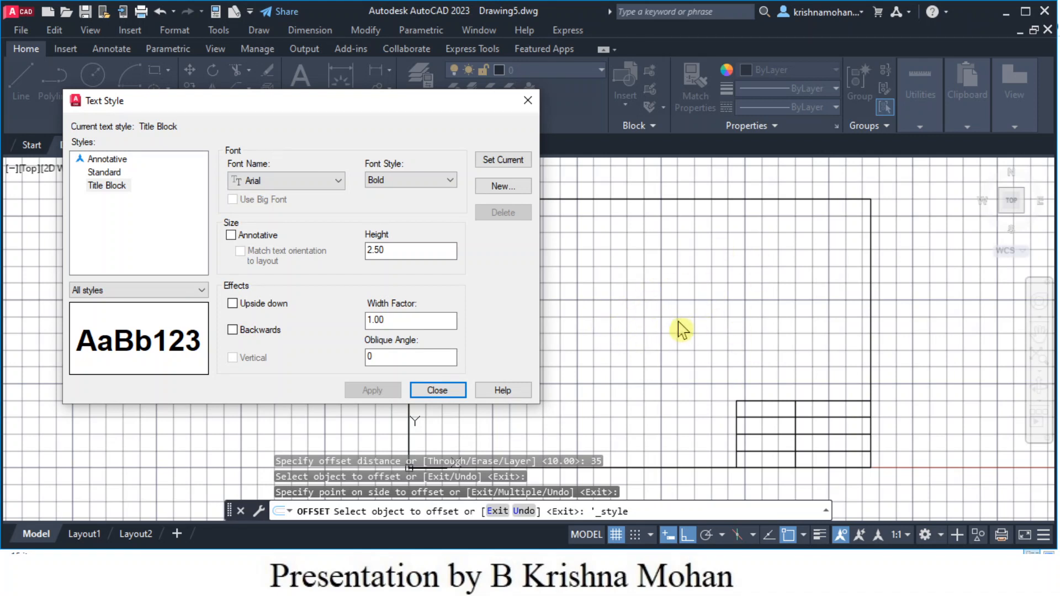
pyautogui.moveTo(303, 110); pyautogui.dragTo(438, 115)
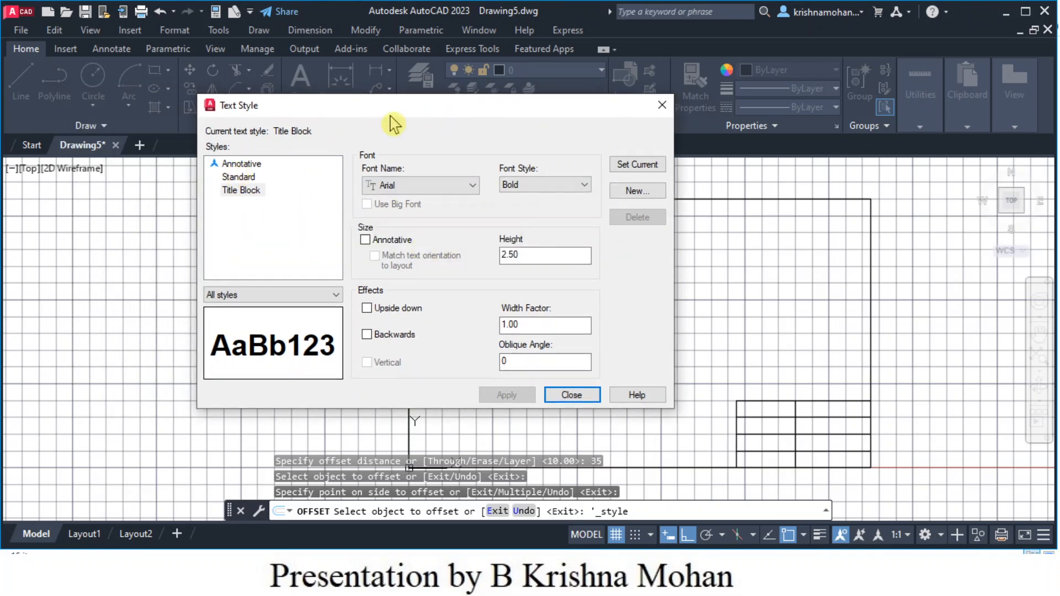
pyautogui.moveTo(394, 112); pyautogui.dragTo(429, 117)
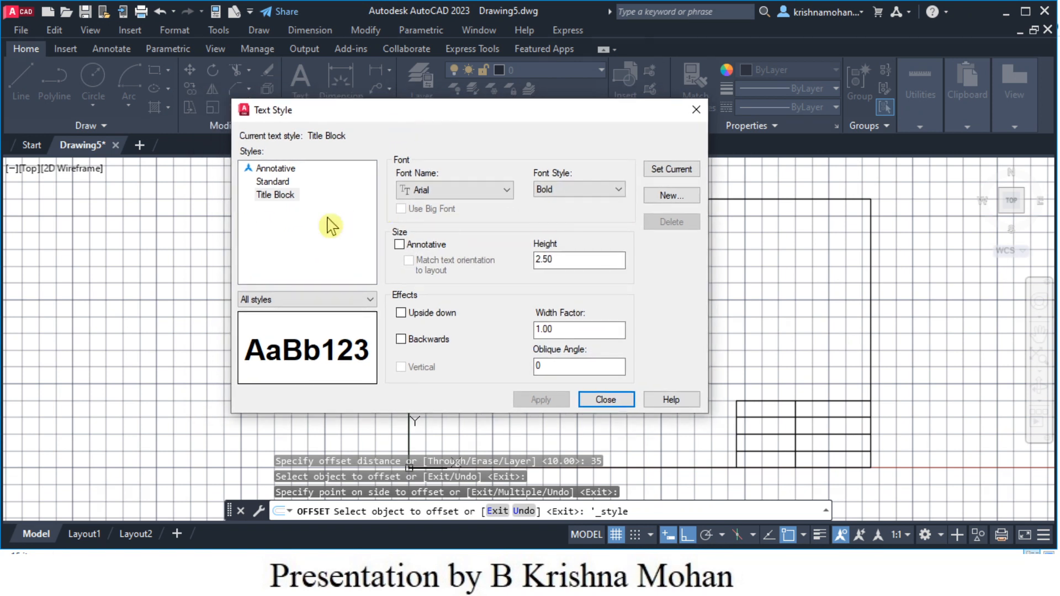
# - Create a 'Naming' text style using Regular font style at height 3.00 and apply it
pyautogui.click(669, 196)
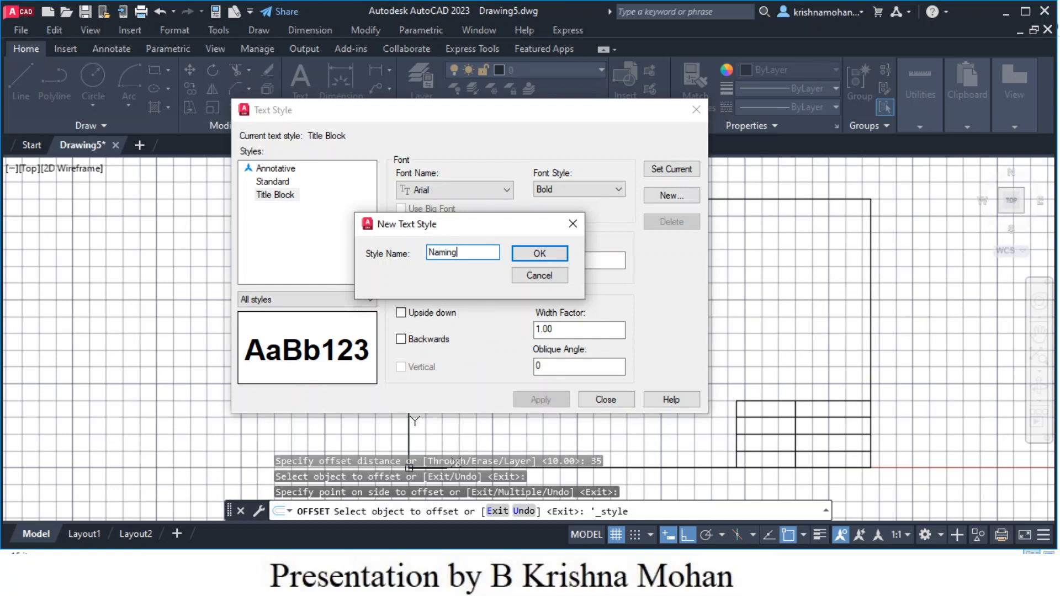
pyautogui.click(543, 255)
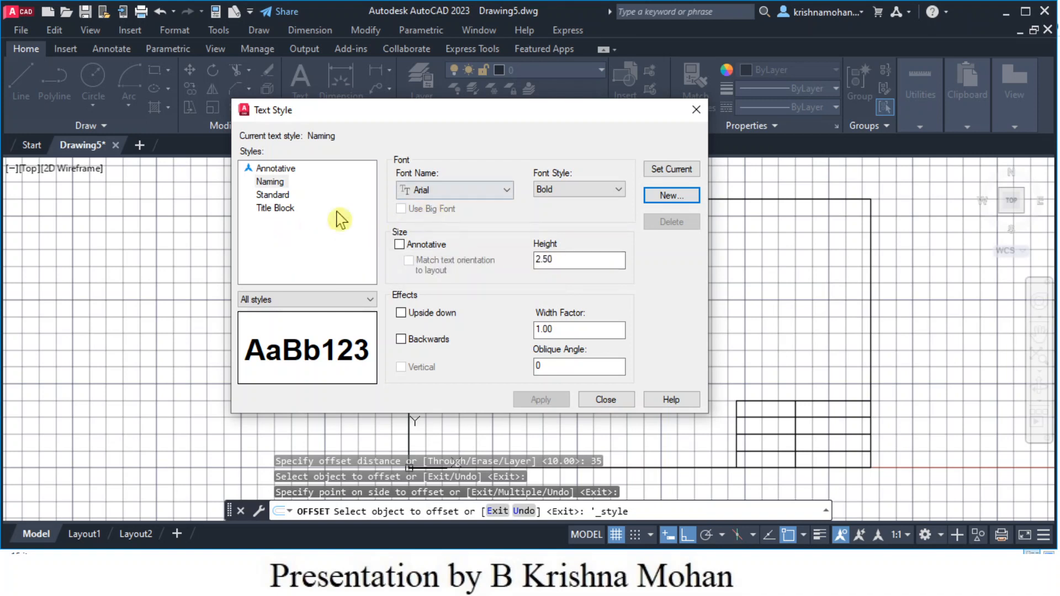
pyautogui.click(621, 191)
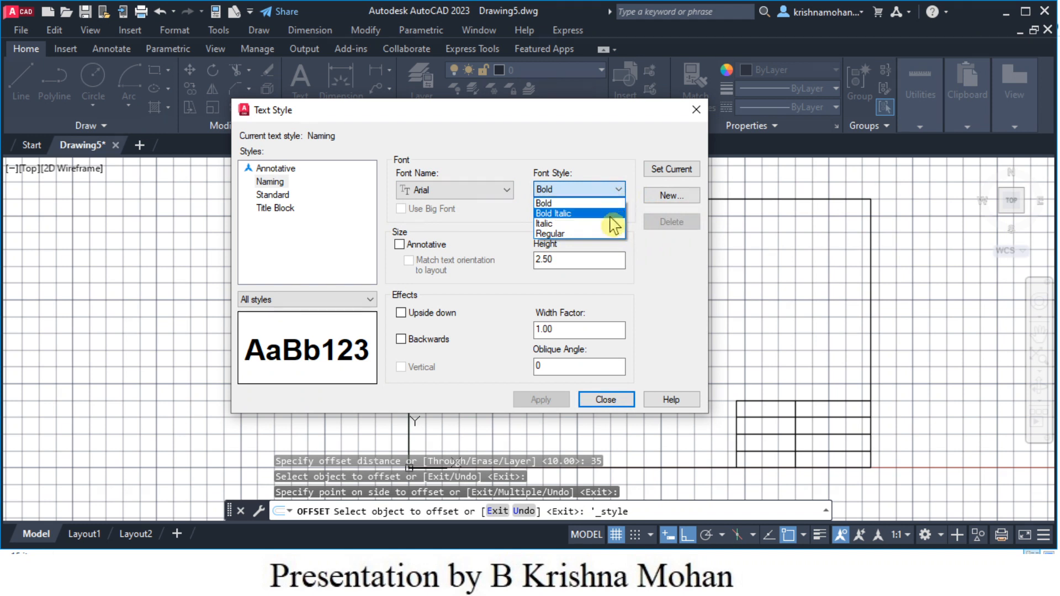
pyautogui.click(608, 239)
pyautogui.click(543, 259)
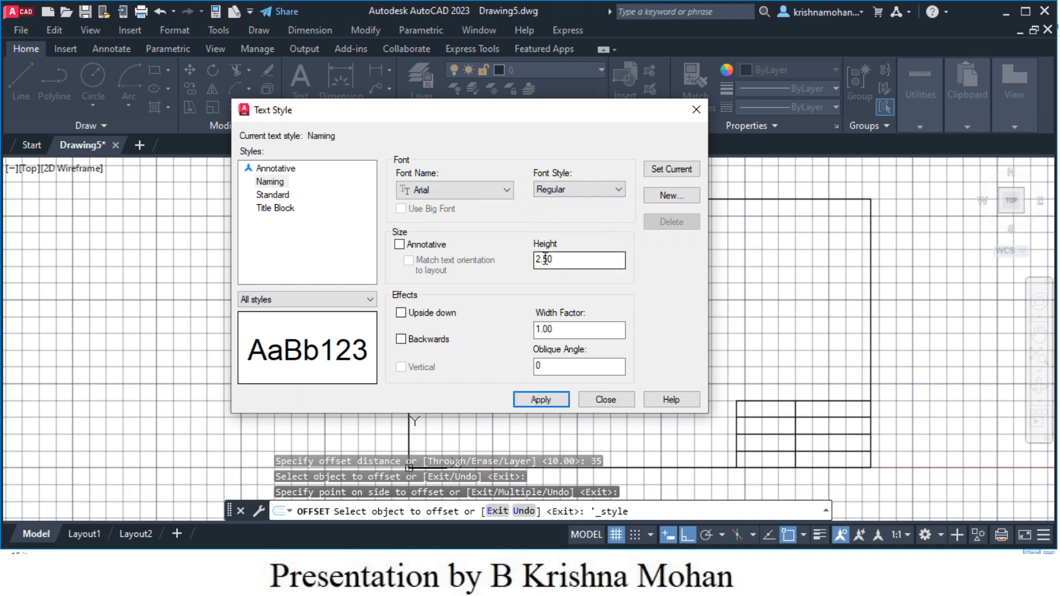
pyautogui.moveTo(545, 259); pyautogui.dragTo(536, 259)
pyautogui.write('30')
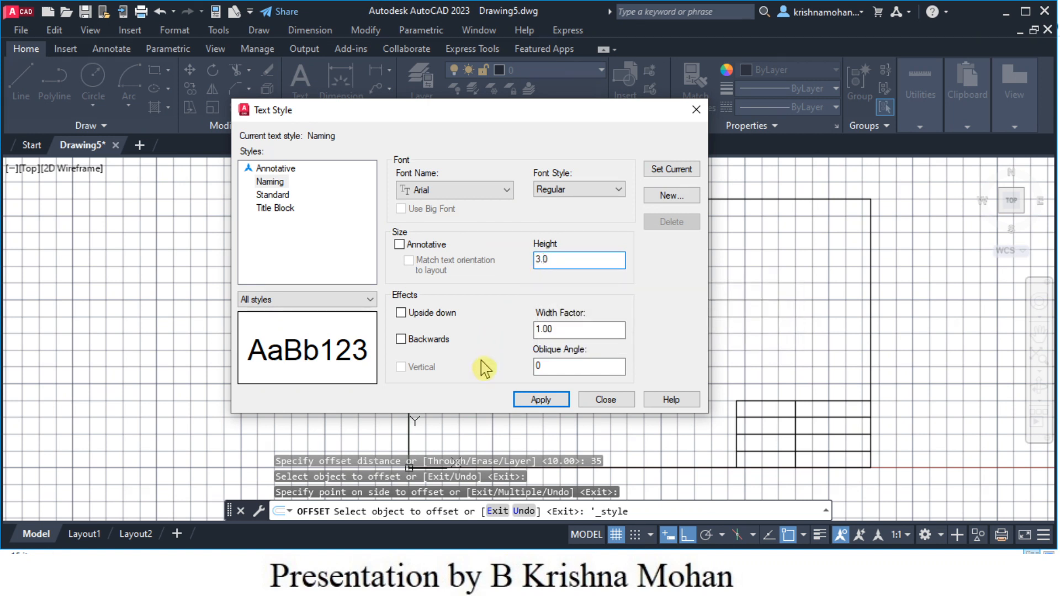
pyautogui.click(542, 402)
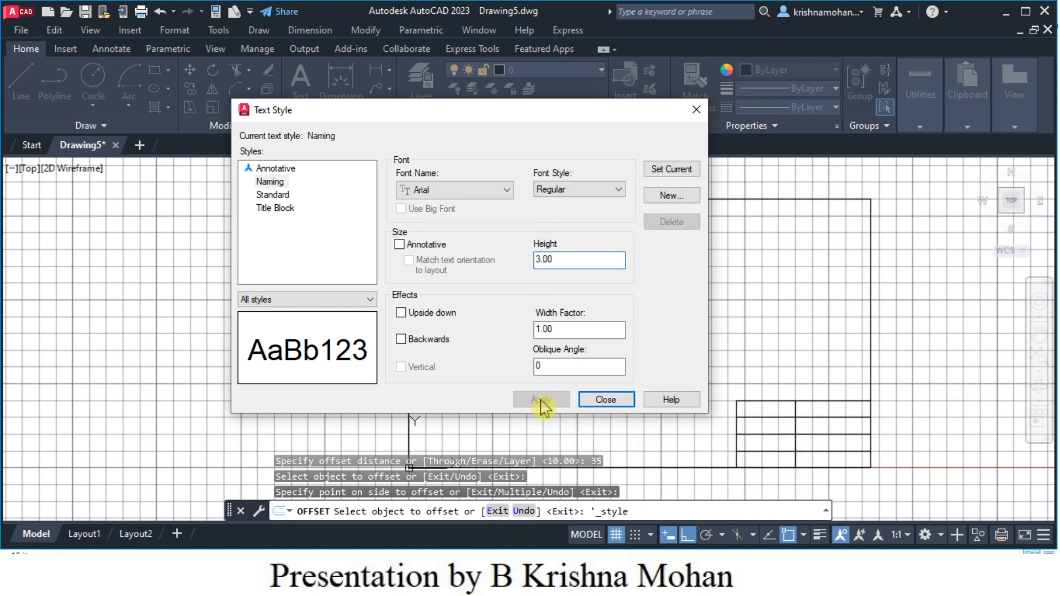
# - Close the Text Style dialog, bring the title block into view, and cancel the pending offset
pyautogui.click(609, 401)
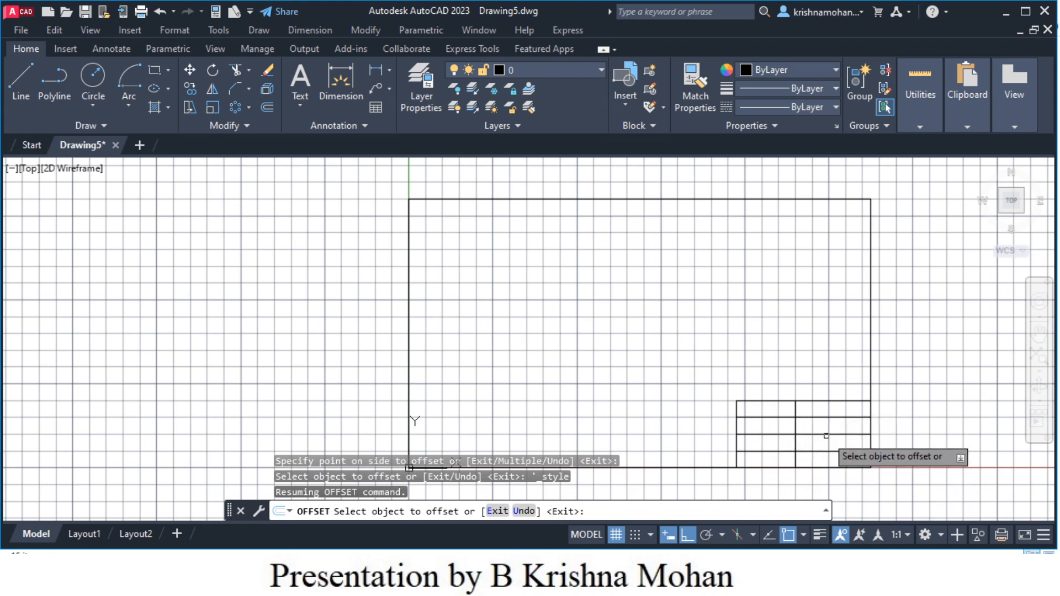
pyautogui.scroll(-3, 826, 435)
pyautogui.scroll(4, 826, 436)
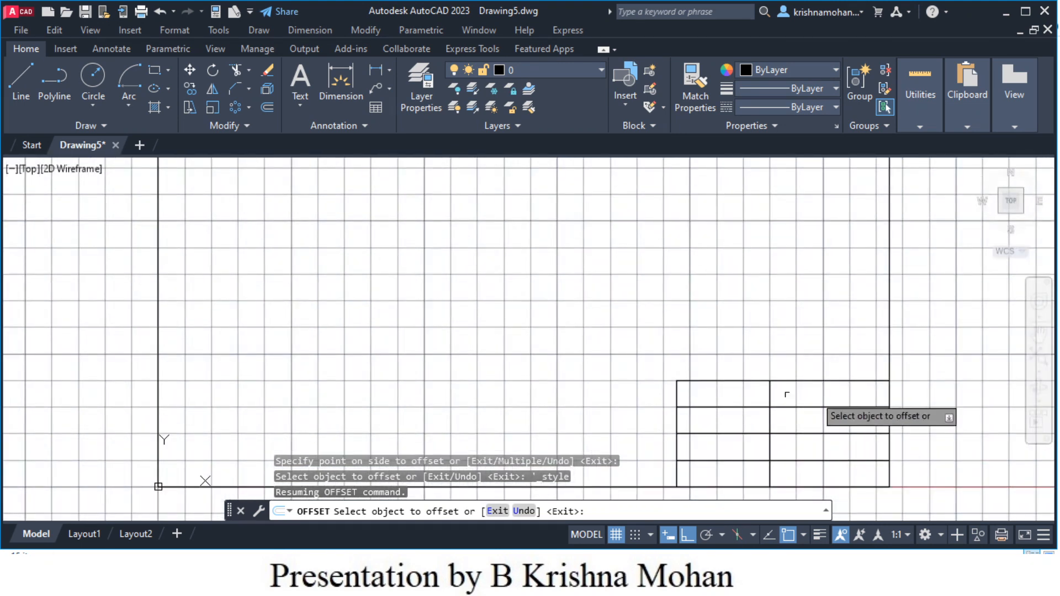
pyautogui.scroll(2, 826, 440)
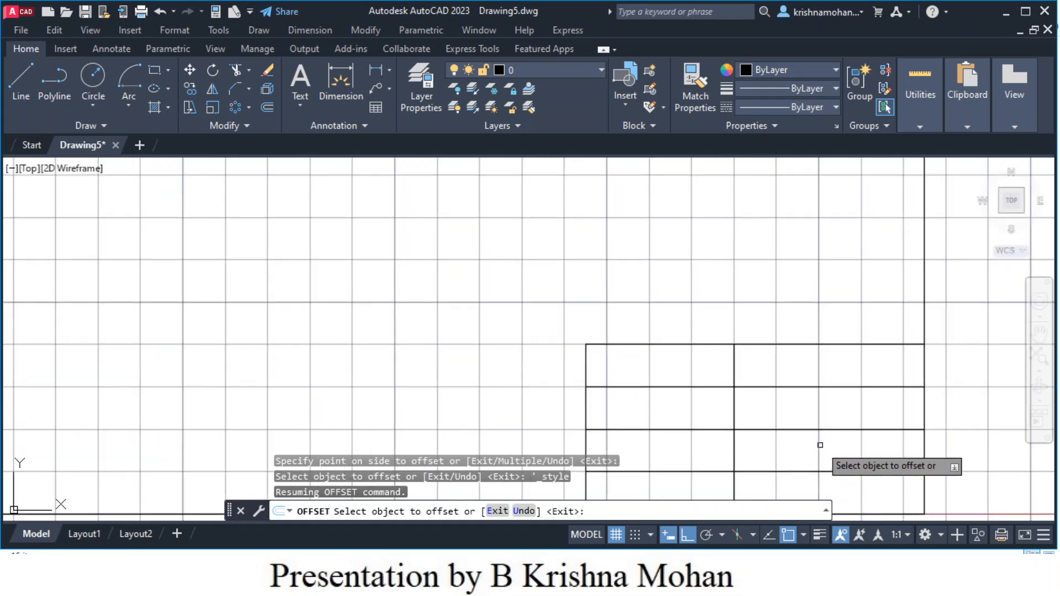
pyautogui.moveTo(818, 445); pyautogui.dragTo(797, 359, button='middle')
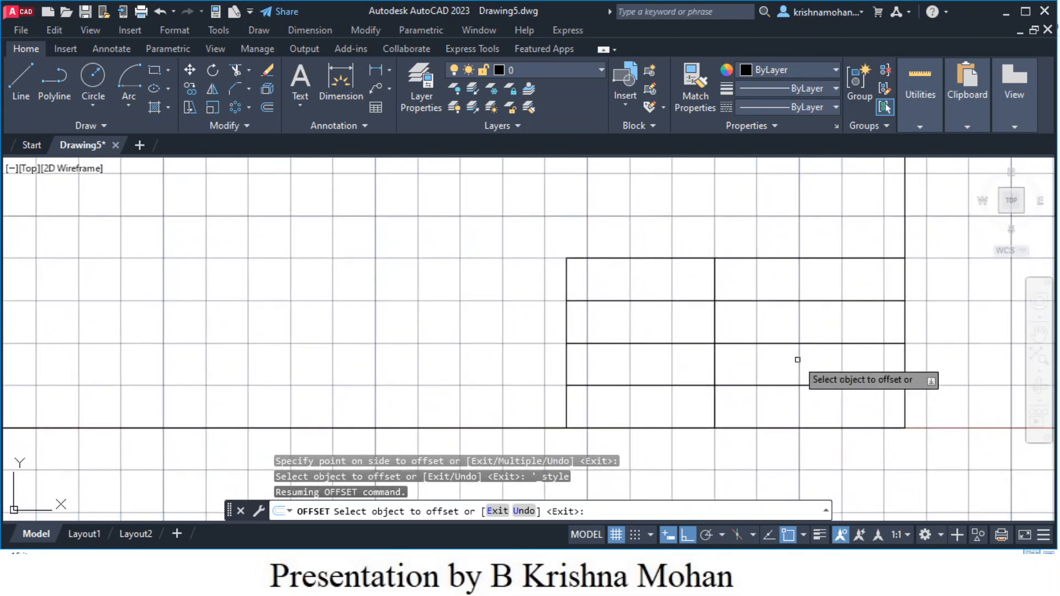
pyautogui.press('Escape')
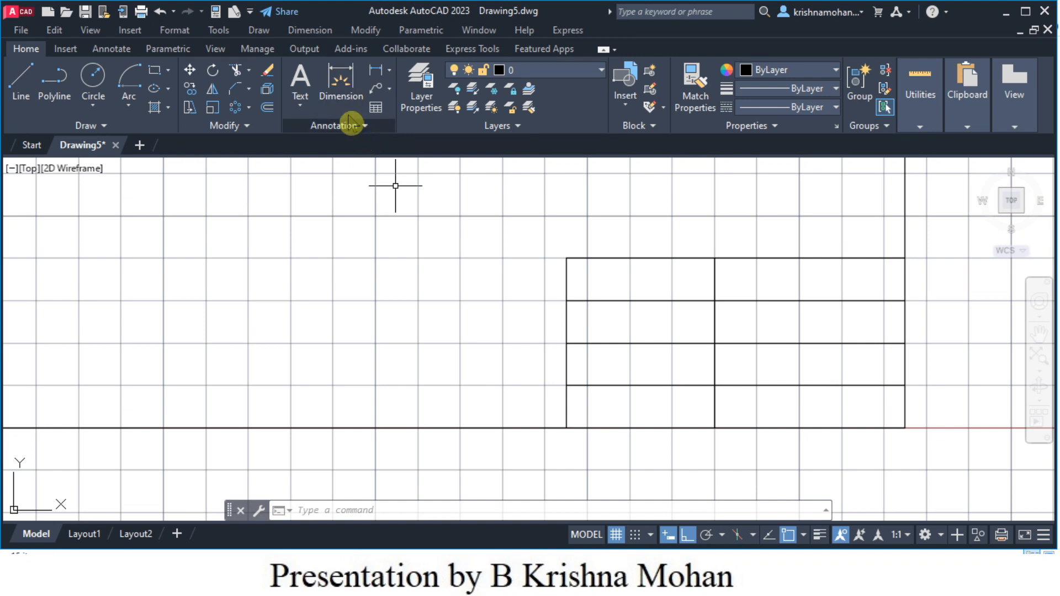
# - Write a centred 'Topic:' label in the top-left cell using the Title Block style
pyautogui.click(300, 84)
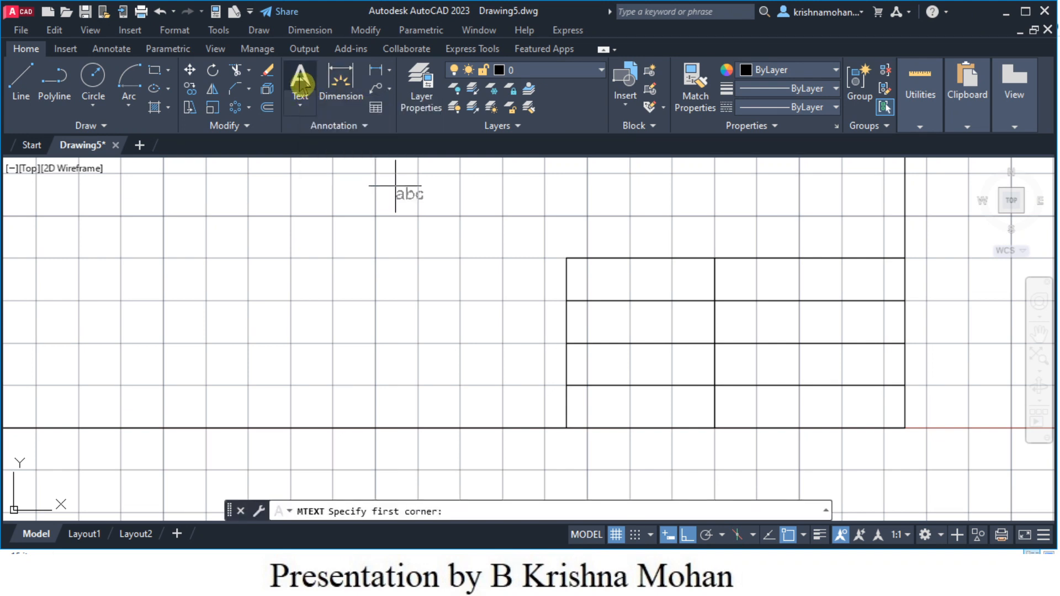
pyautogui.click(574, 259)
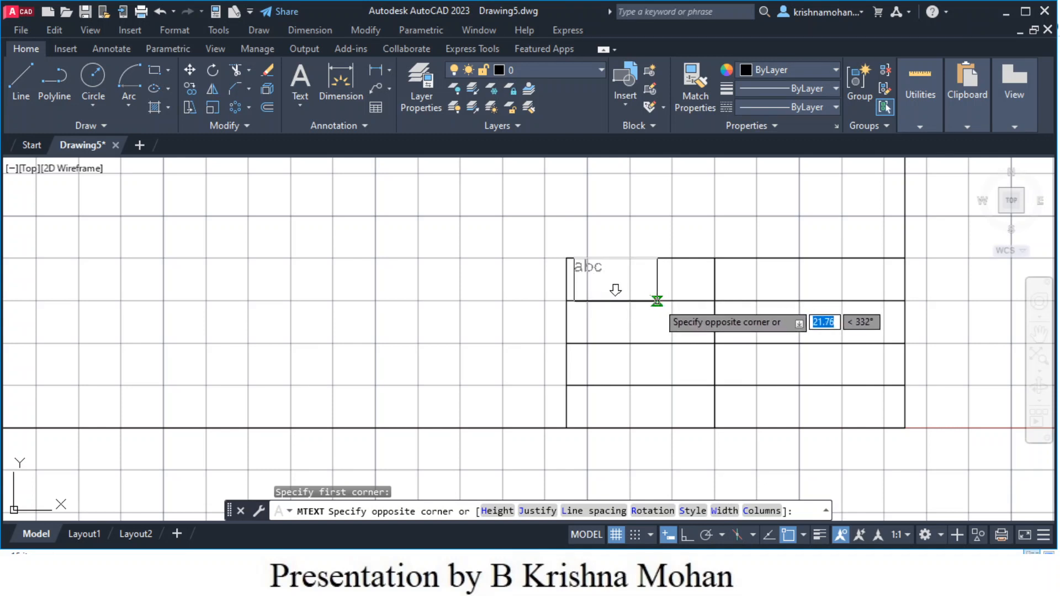
pyautogui.click(714, 300)
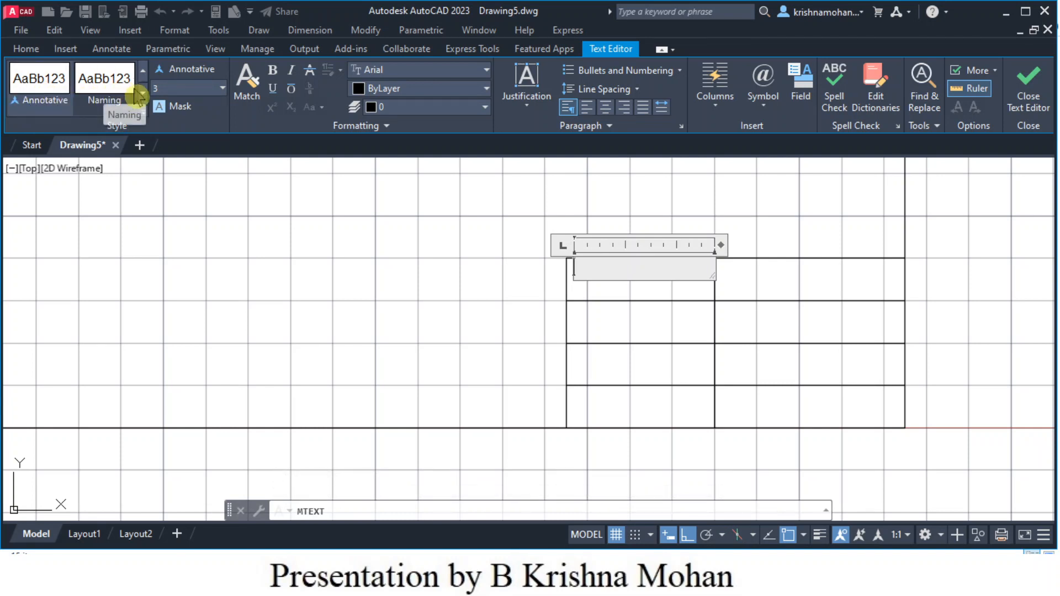
pyautogui.click(144, 94)
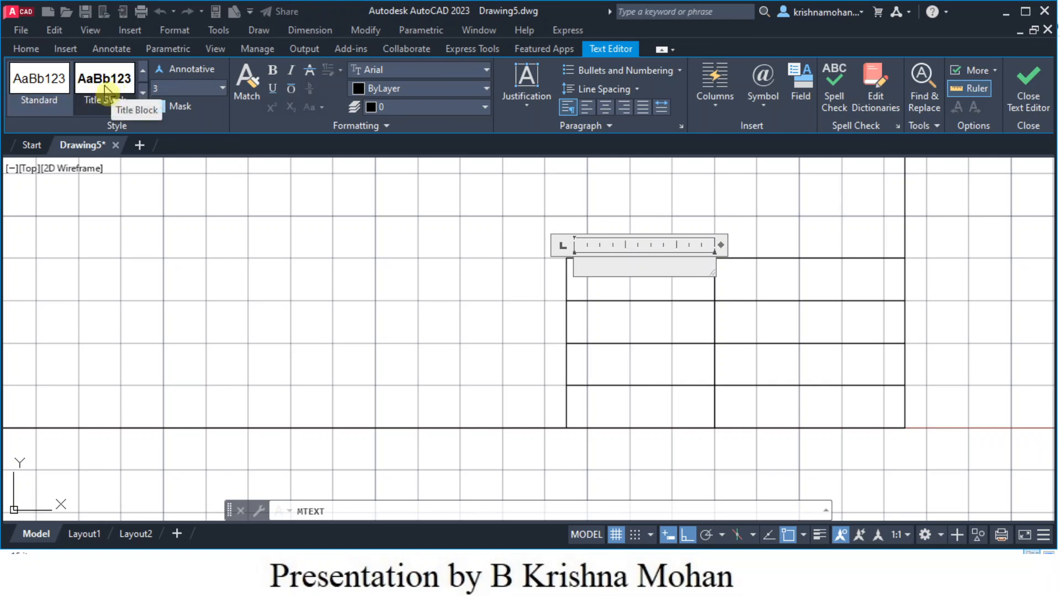
pyautogui.click(106, 89)
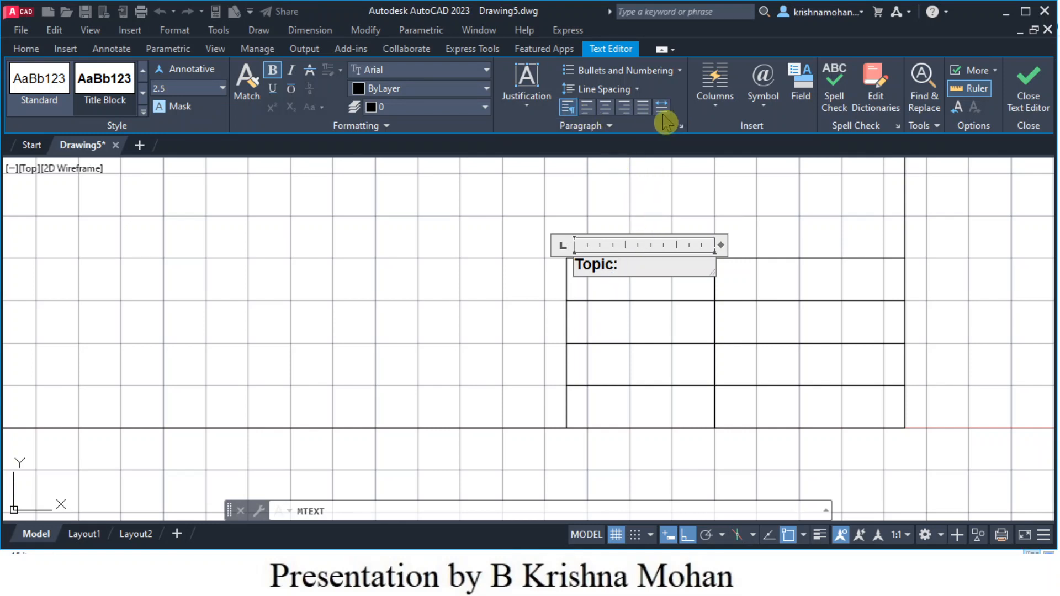
pyautogui.click(607, 107)
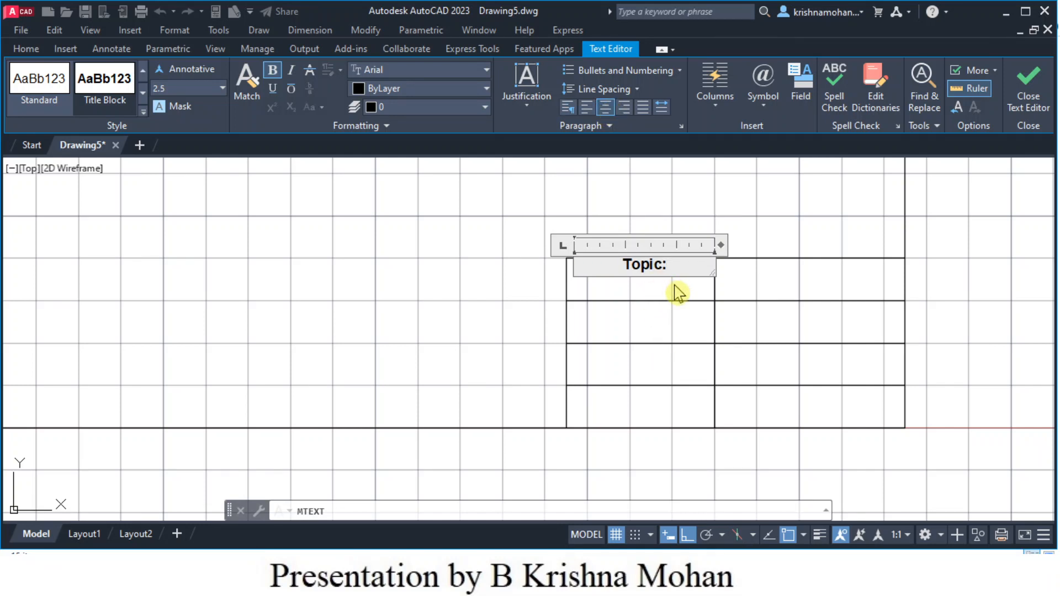
pyautogui.click(726, 289)
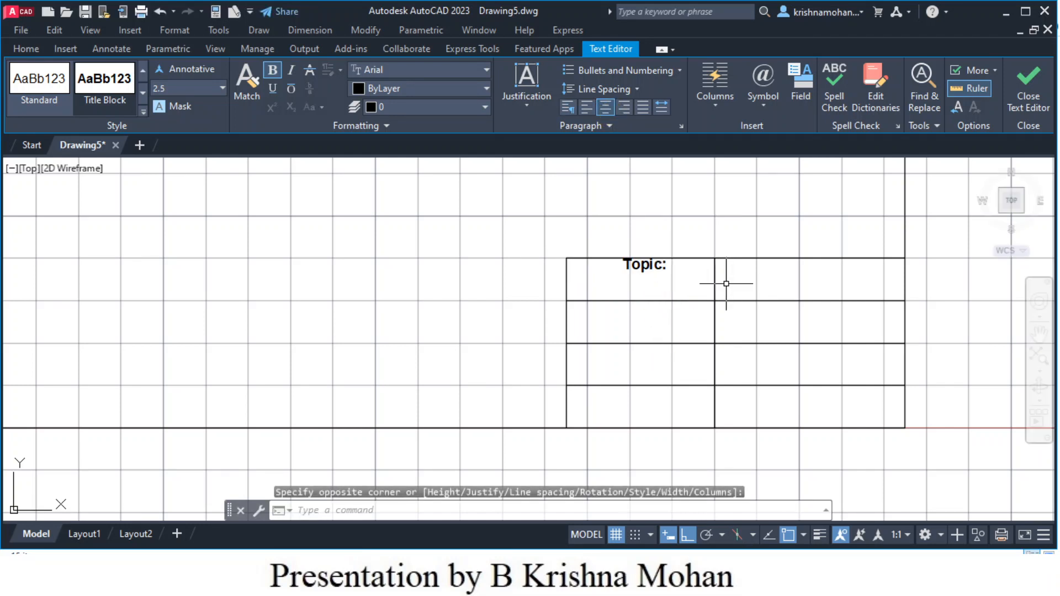
# - Select the 'Topic:' text and try repositioning it at the cell's corner
pyautogui.click(651, 272)
pyautogui.click(654, 262)
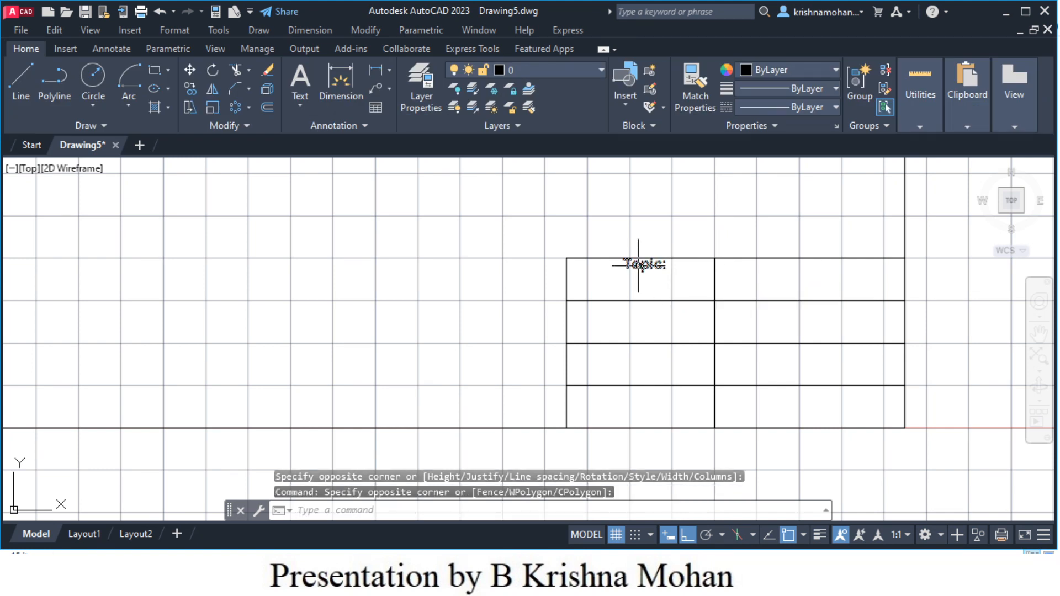
pyautogui.click(639, 265)
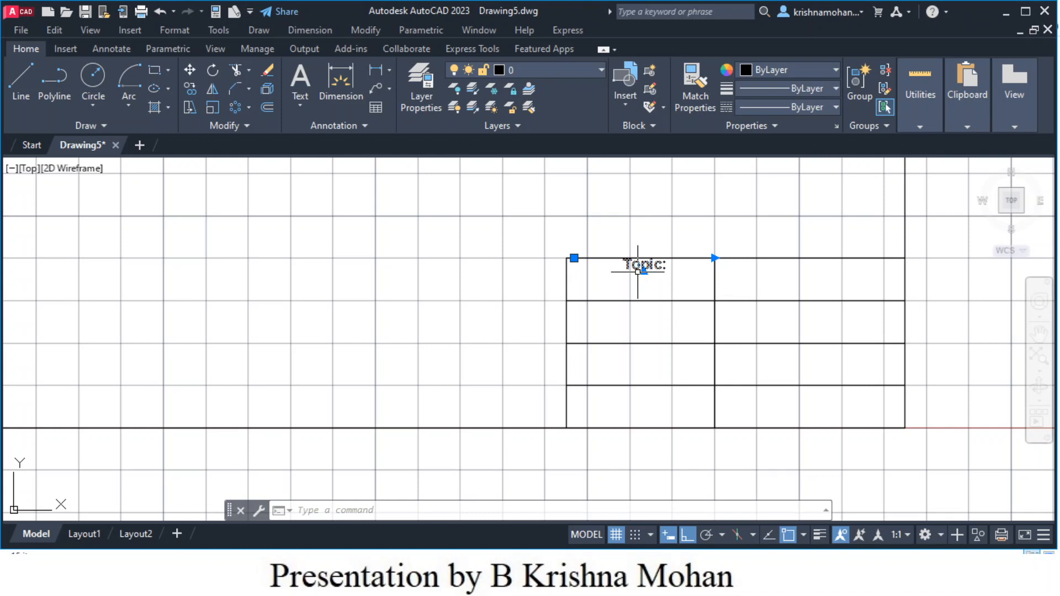
pyautogui.click(574, 258)
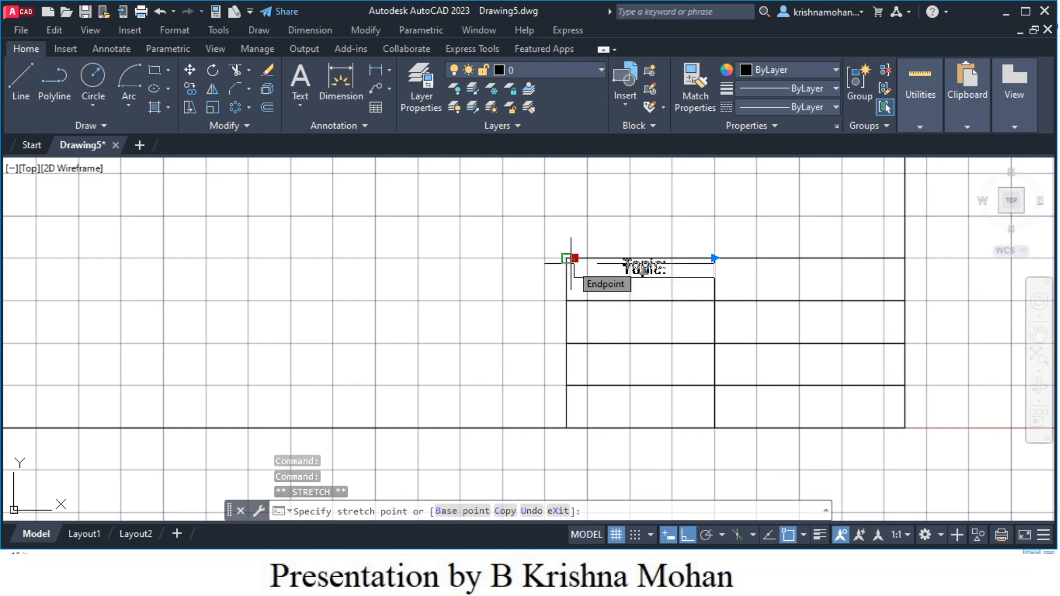
pyautogui.click(570, 264)
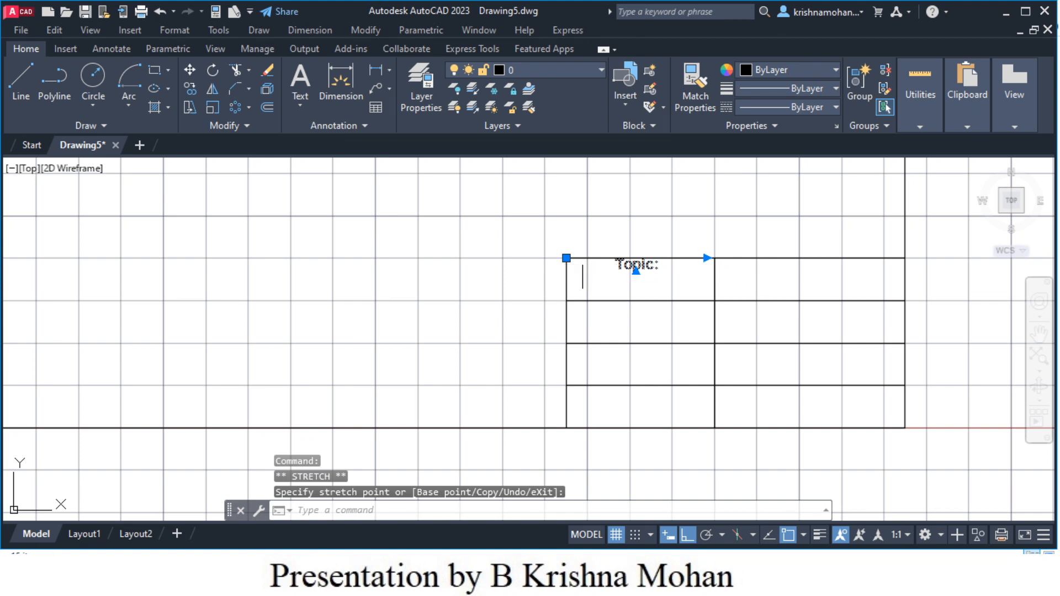
pyautogui.click(566, 257)
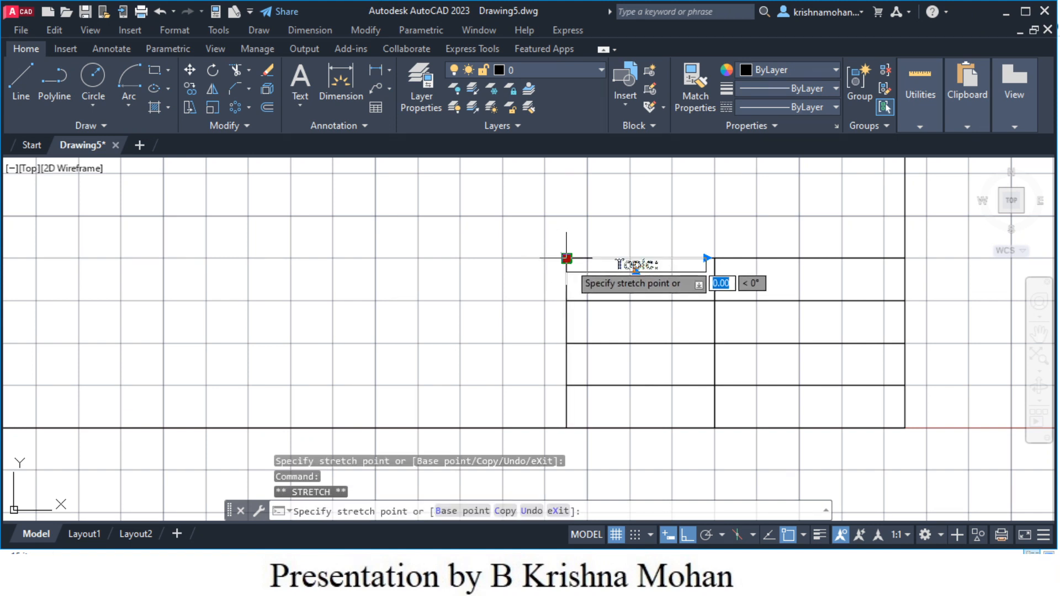
pyautogui.click(566, 258)
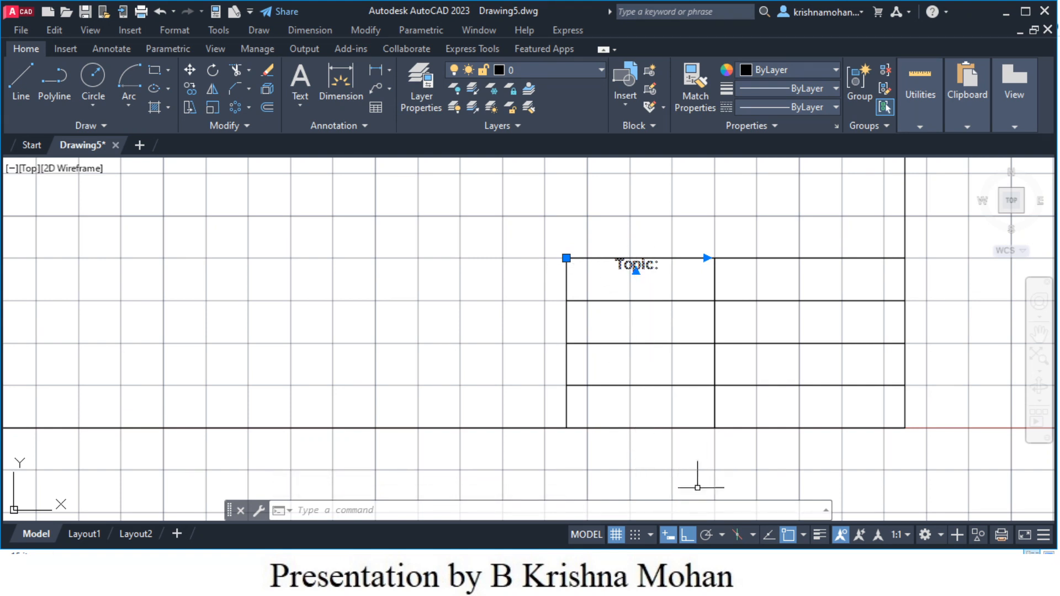
# - With Ortho and OSNAP off, lower the 'Topic:' text within its cell and deselect it
pyautogui.click(687, 538)
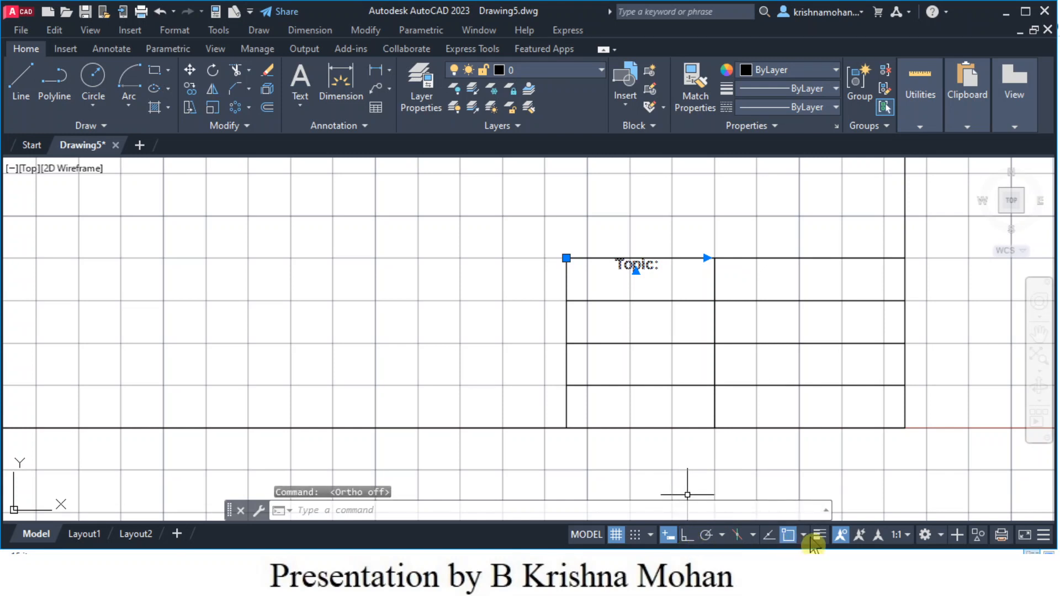
pyautogui.click(789, 536)
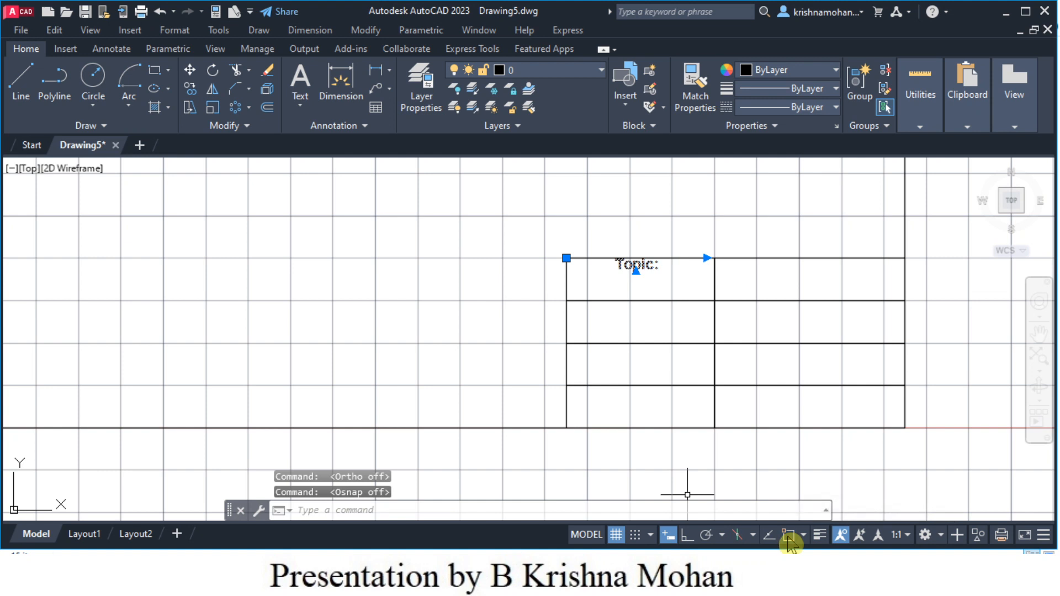
pyautogui.click(567, 258)
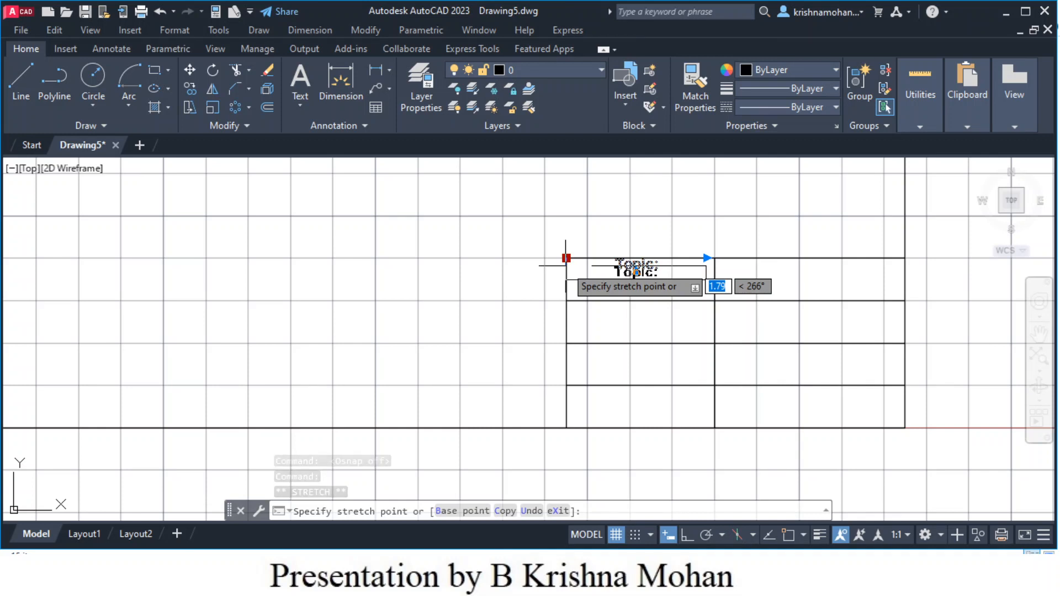
pyautogui.click(566, 266)
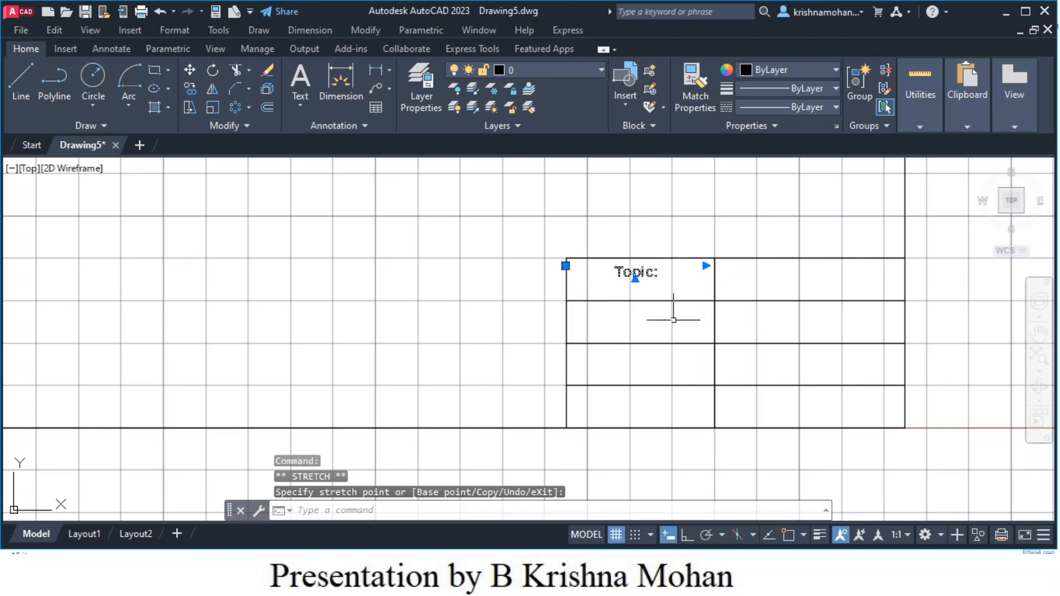
pyautogui.click(435, 378)
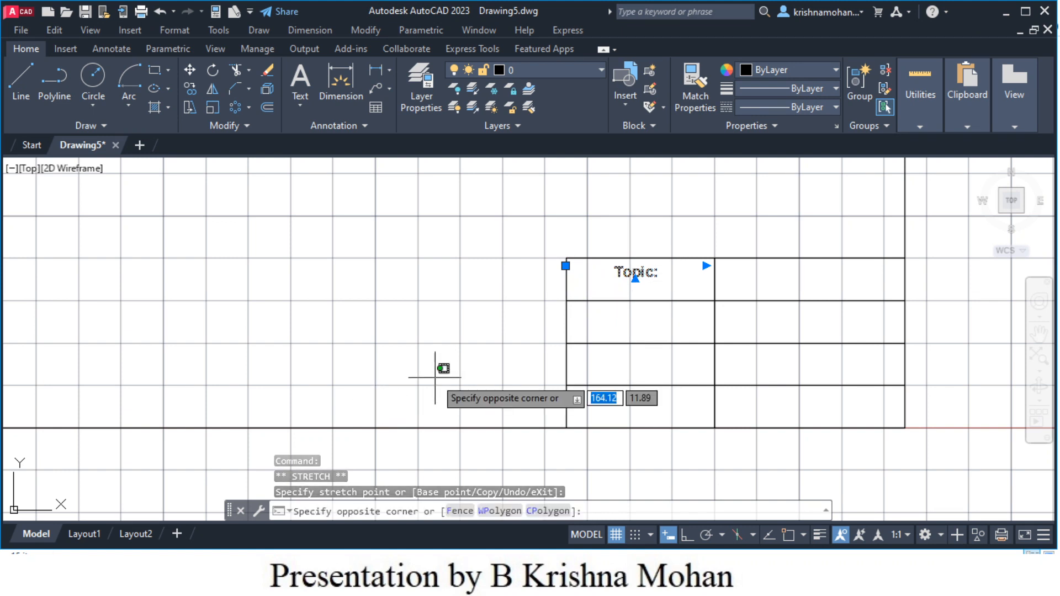
pyautogui.click(435, 378)
pyautogui.press('Escape')
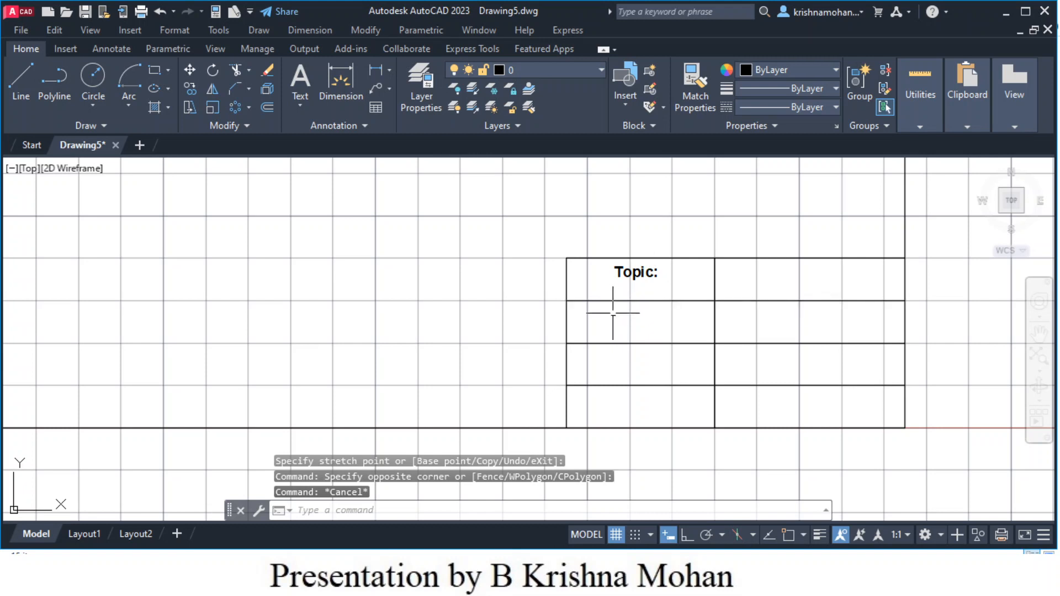
# - Draw a multiline text box in the title block's second row and remove the stray 'E'
pyautogui.click(301, 82)
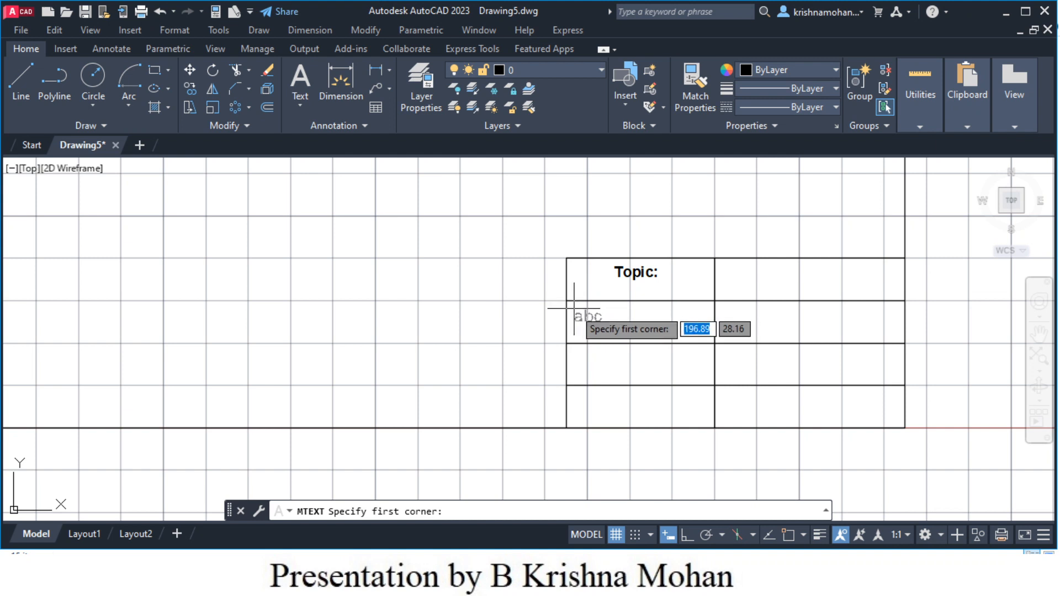
pyautogui.click(574, 308)
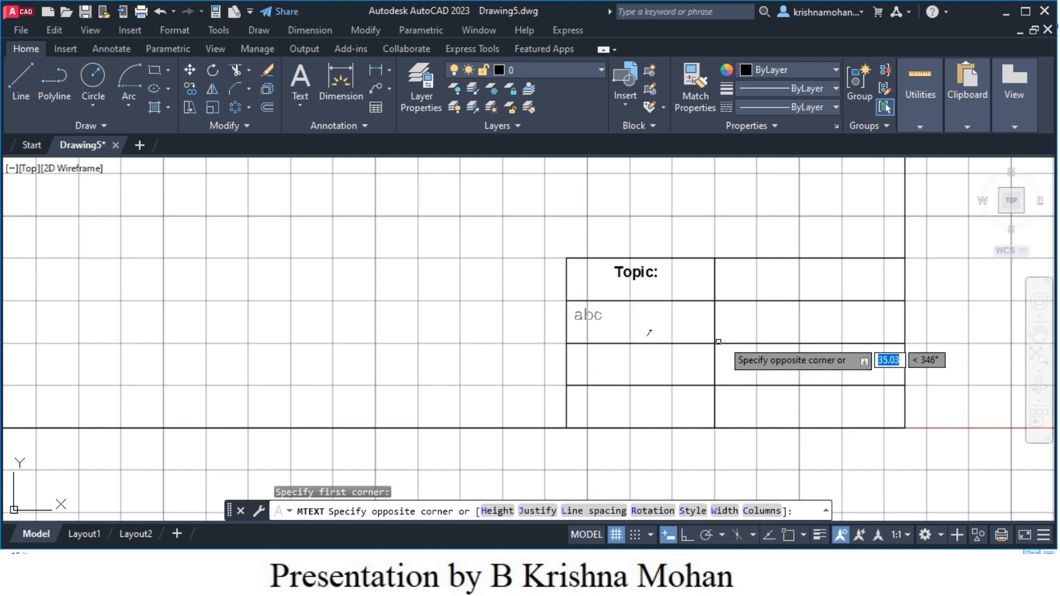
pyautogui.click(711, 345)
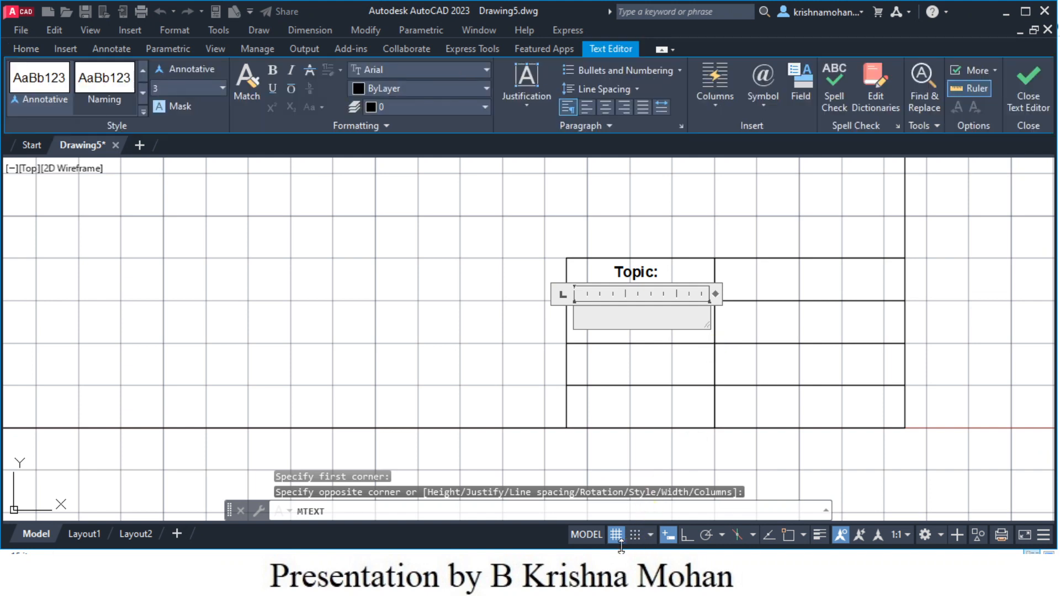
pyautogui.moveTo(583, 583)
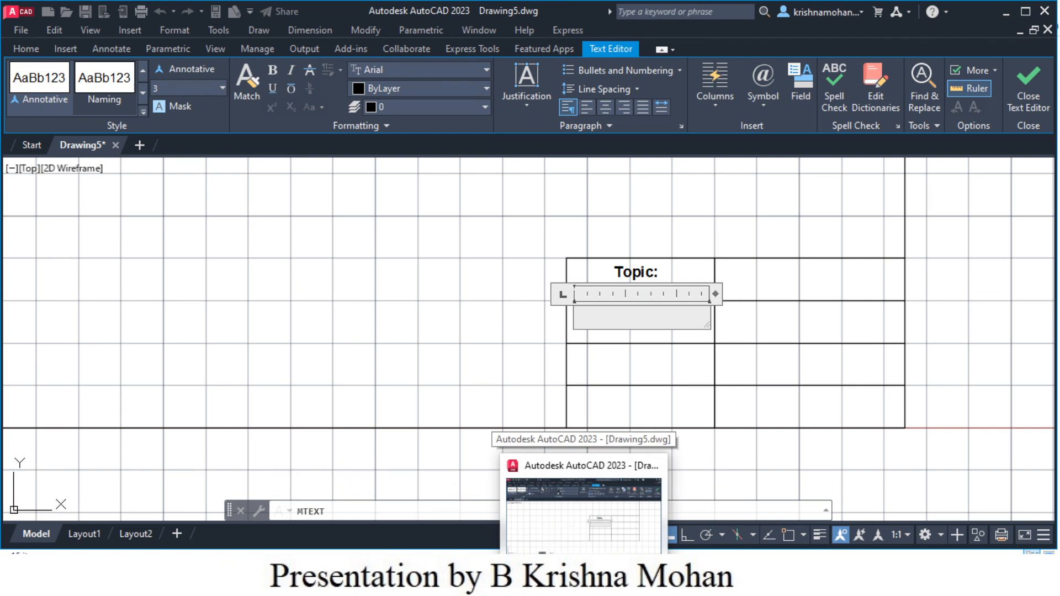
pyautogui.write('E')
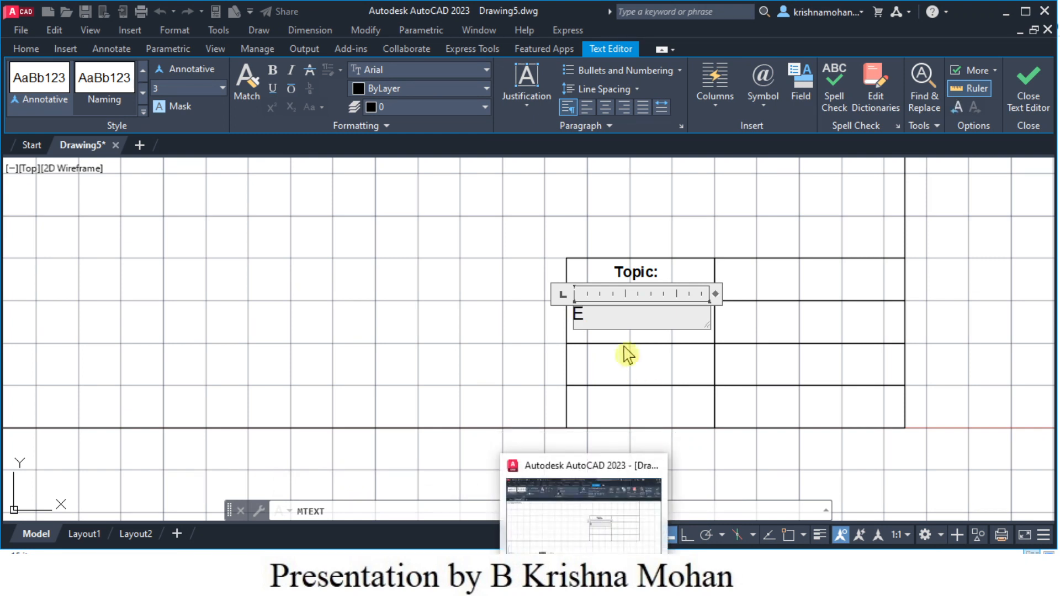
pyautogui.doubleClick(579, 315)
pyautogui.click(577, 319)
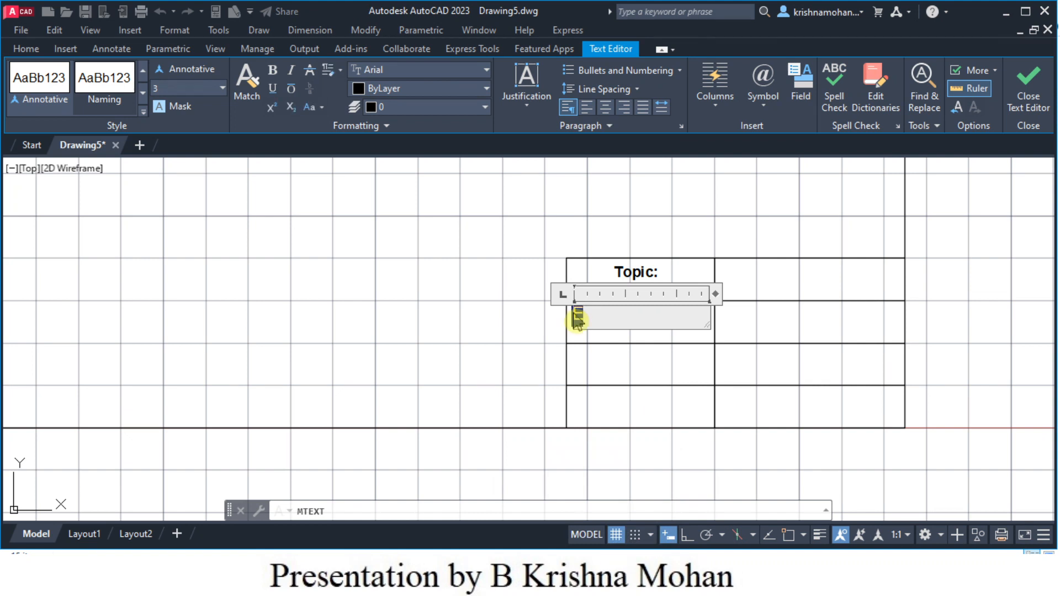
pyautogui.press('Delete')
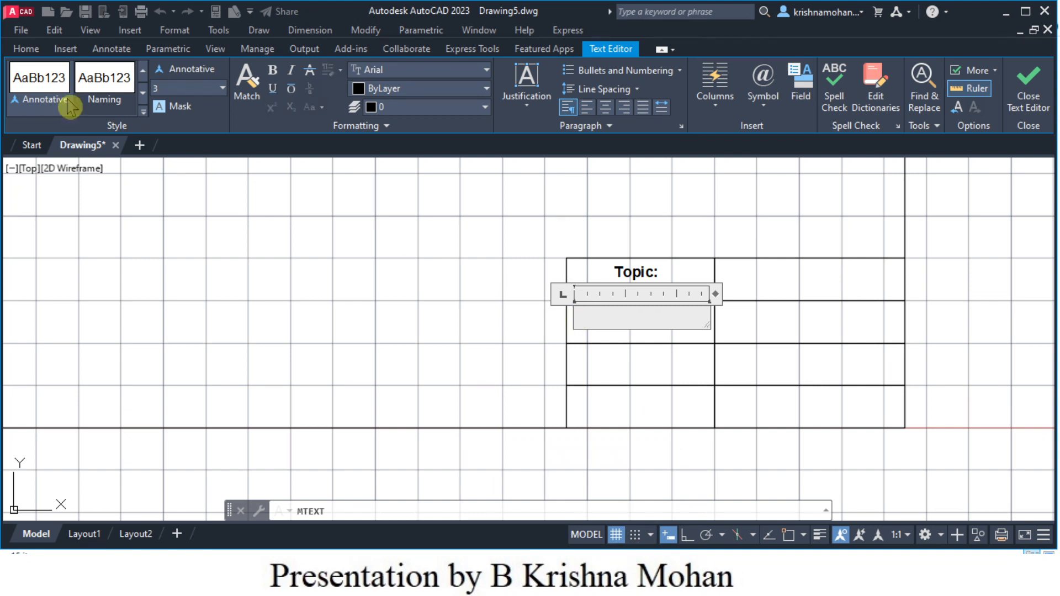
# - Apply the Title Block text style and centre the 'Ex No:' label
pyautogui.click(143, 101)
pyautogui.click(106, 83)
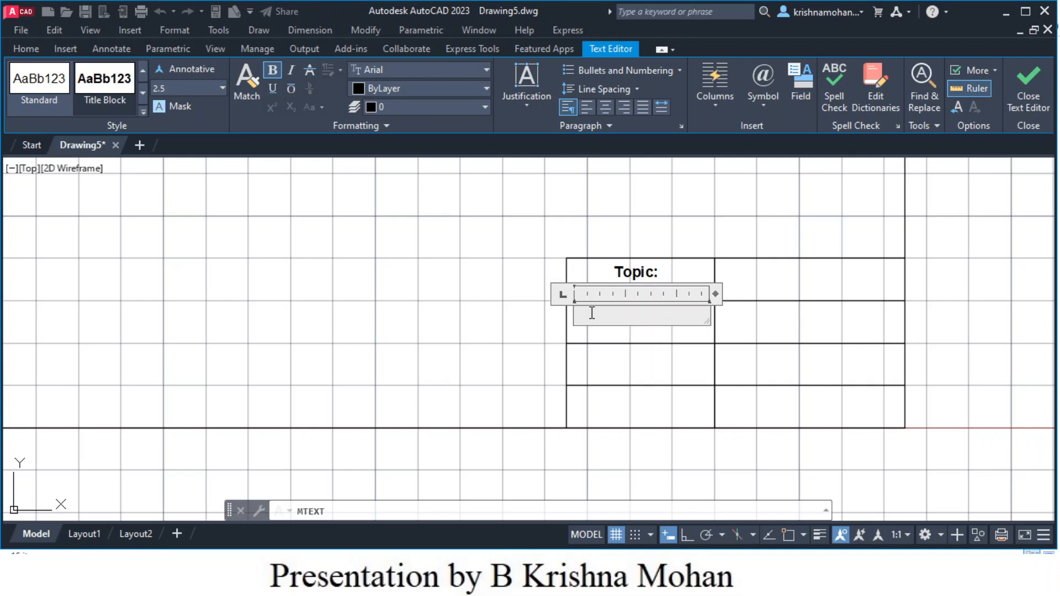
pyautogui.moveTo(408, 584)
pyautogui.click(606, 110)
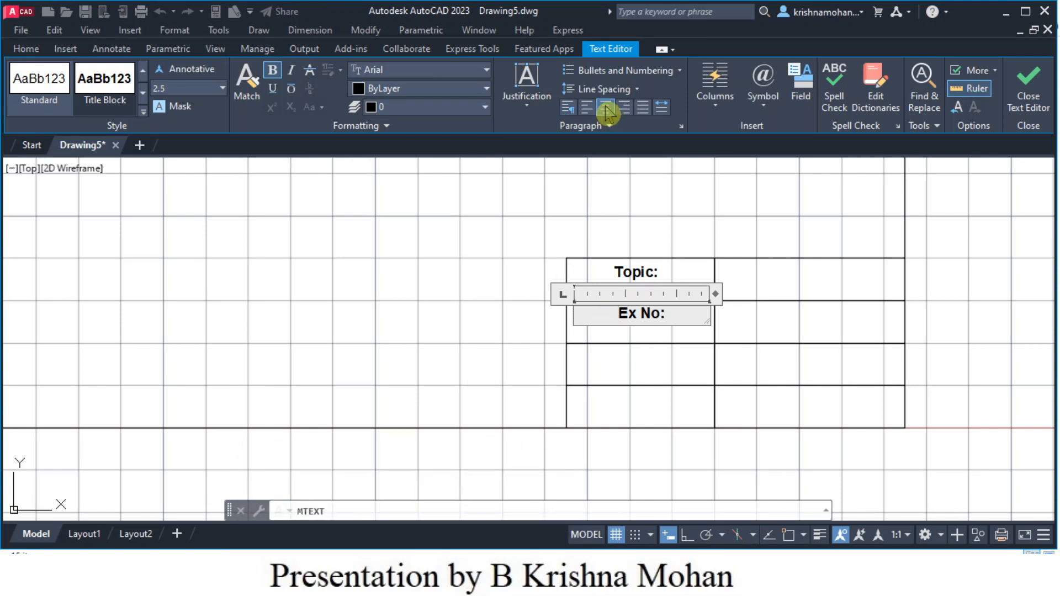
pyautogui.click(640, 379)
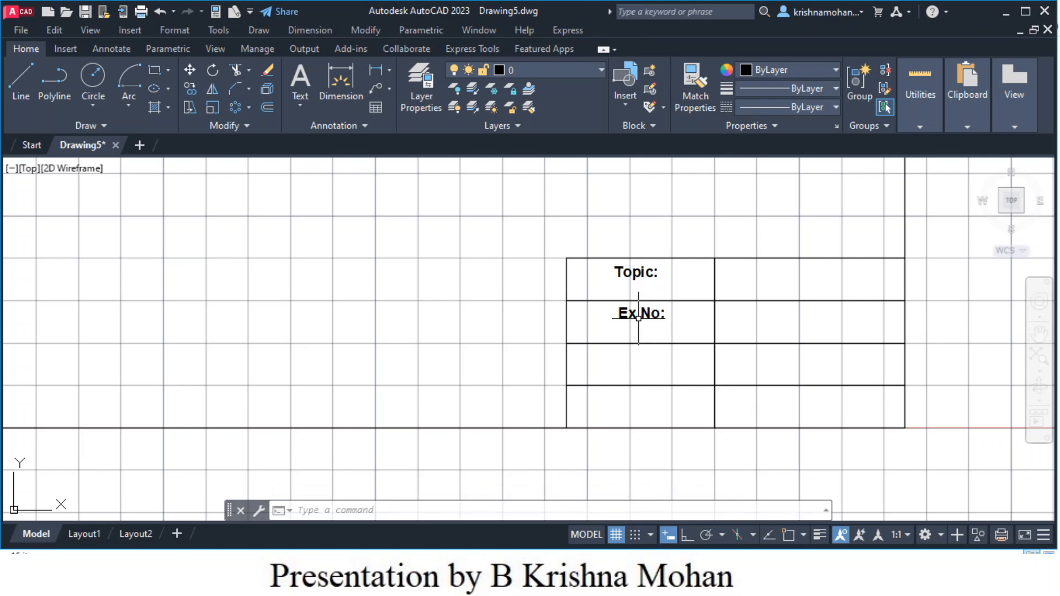
# - Copy the Ex No: label into row three and reword it 'All Dimensions are in mm'
pyautogui.click(632, 315)
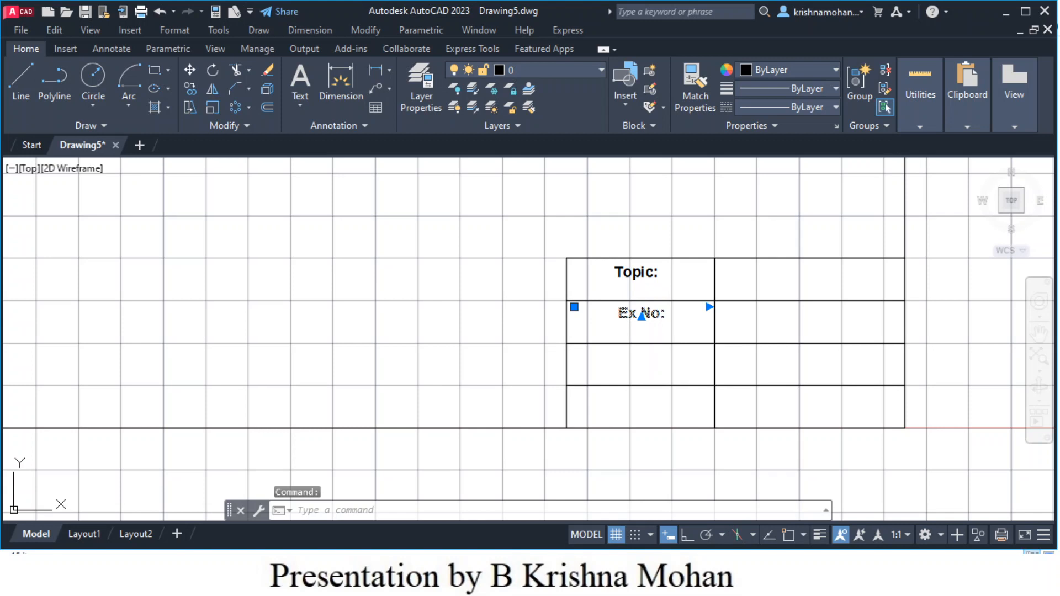
pyautogui.hotkey('ctrl', 'c')
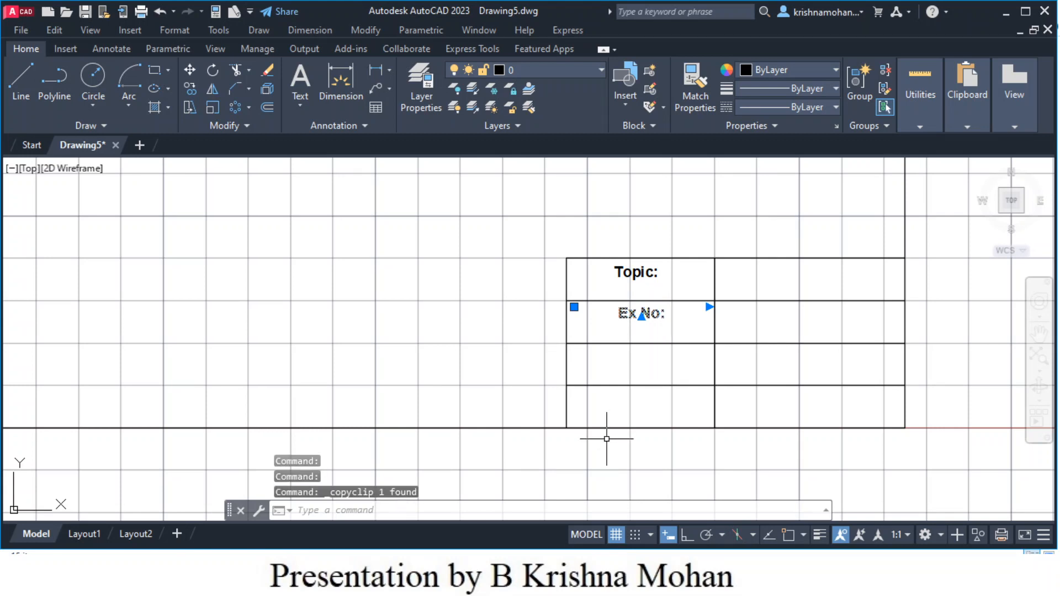
pyautogui.hotkey('ctrl', 'v')
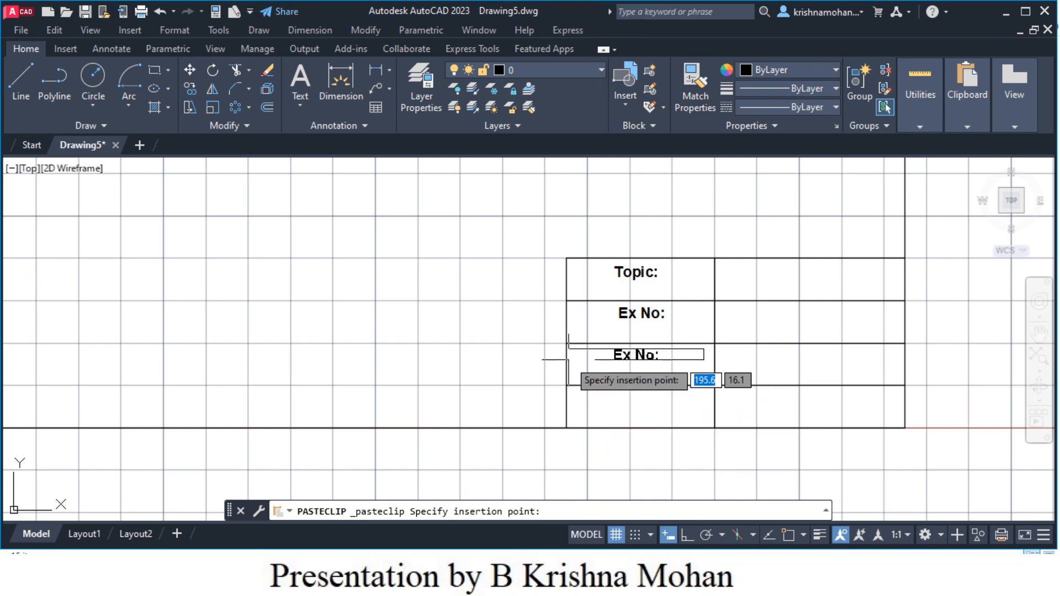
pyautogui.click(567, 359)
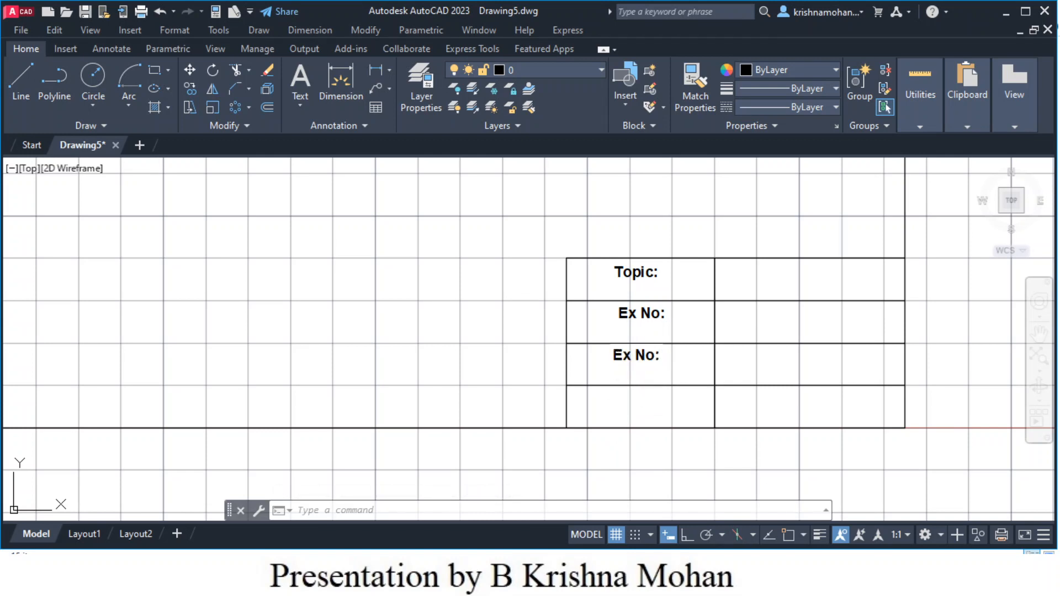
pyautogui.doubleClick(646, 356)
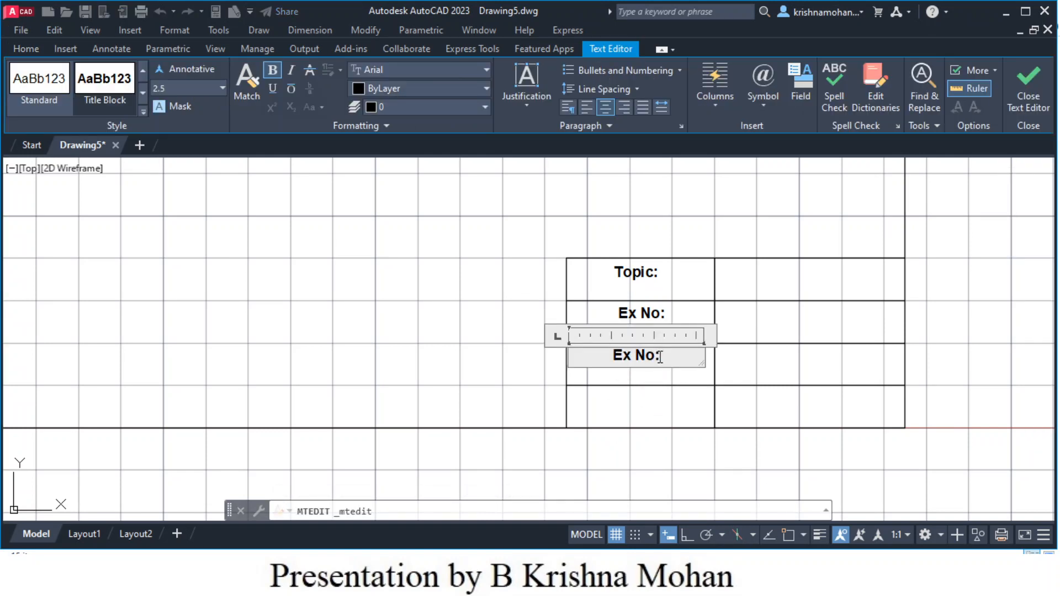
pyautogui.moveTo(663, 356); pyautogui.dragTo(615, 368)
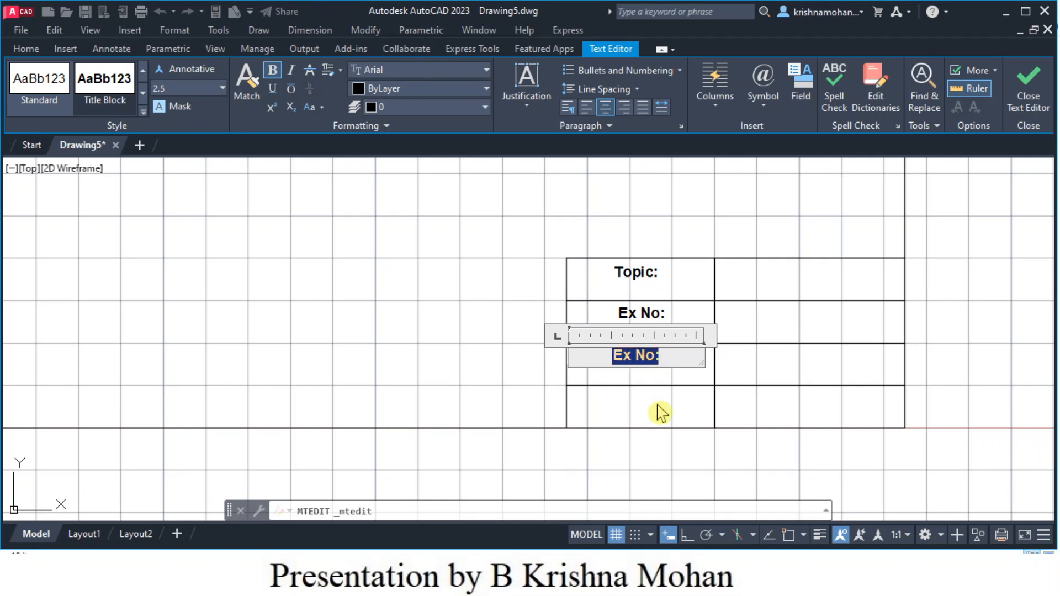
pyautogui.write('All')
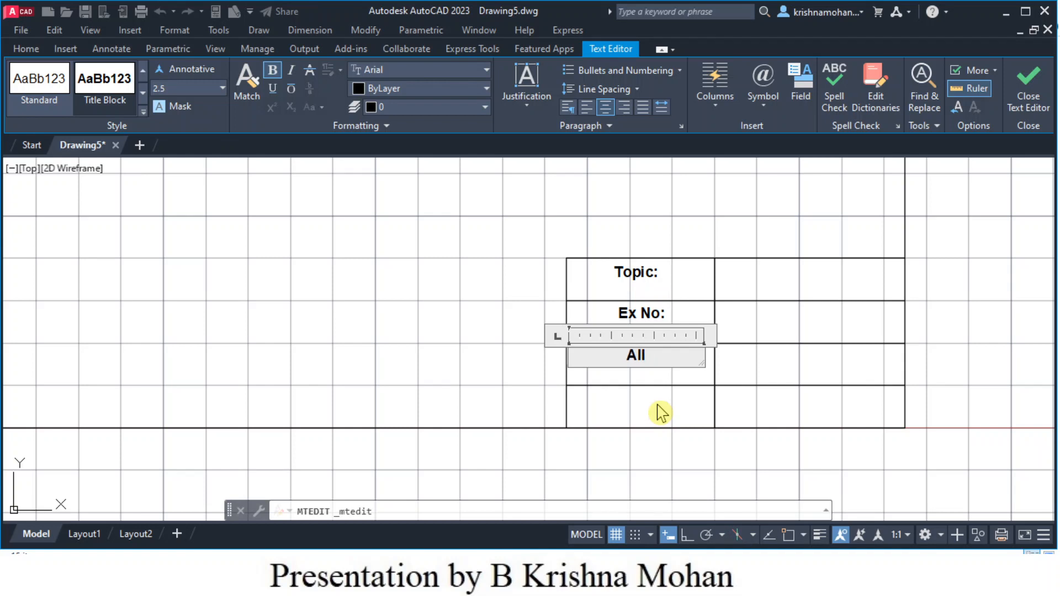
pyautogui.write(' Dimensio')
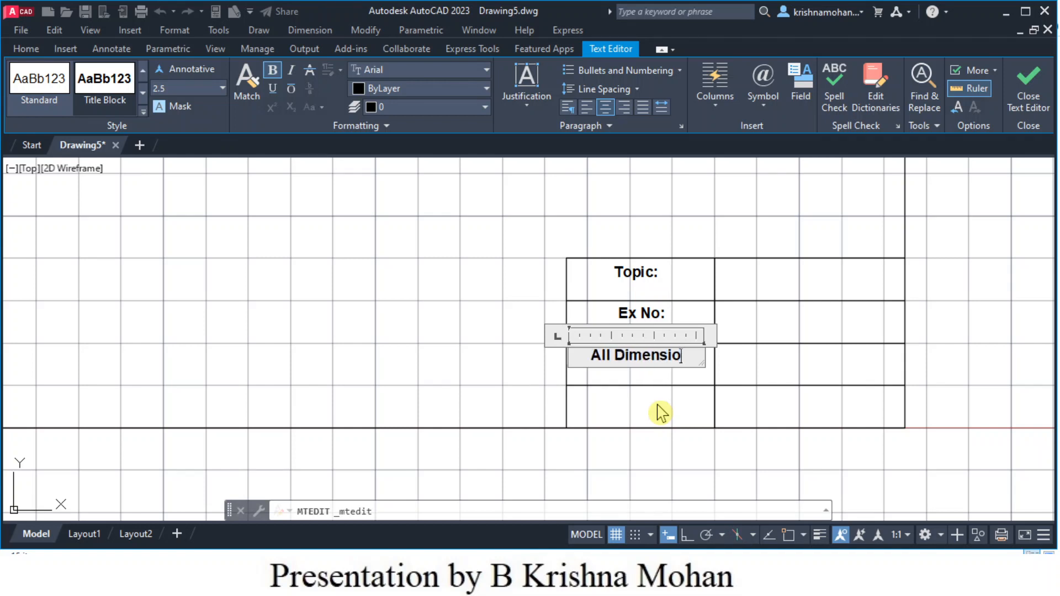
pyautogui.write('ns a')
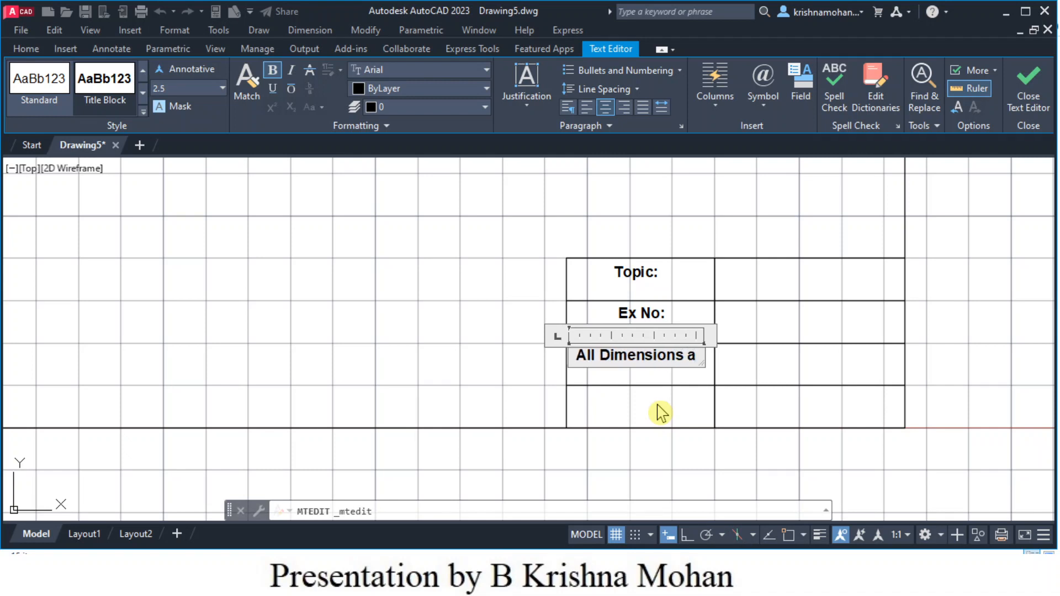
pyautogui.write('re in')
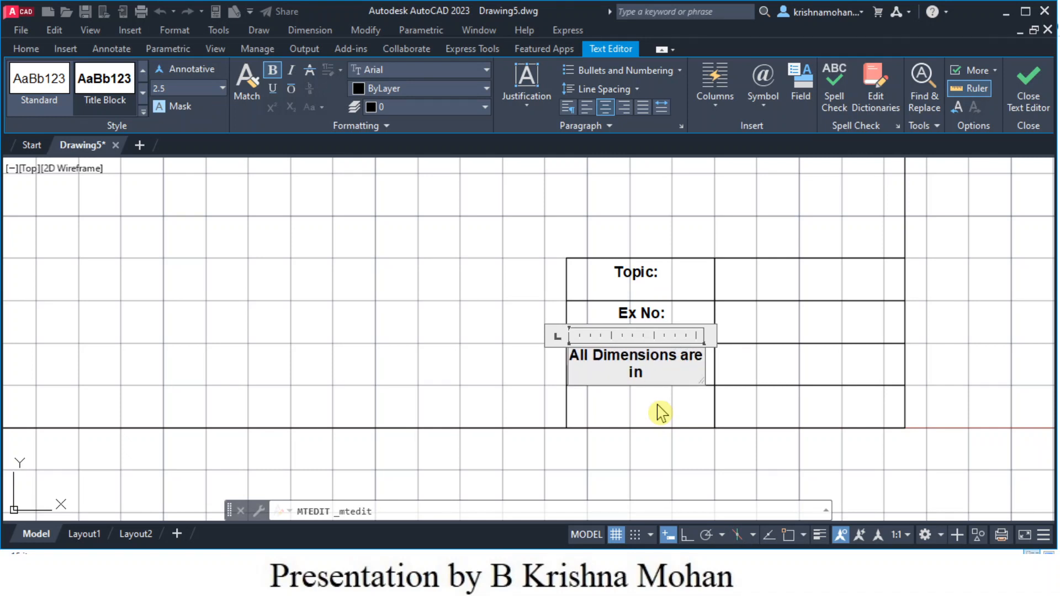
pyautogui.write(' mm')
pyautogui.click(629, 442)
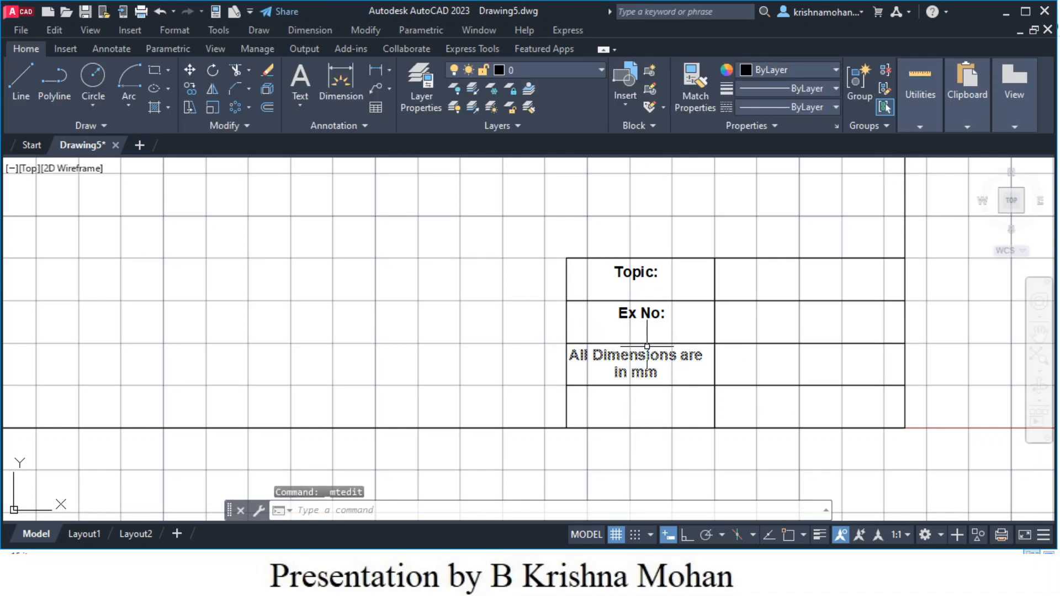
# - Nudge the dimensions note slightly right so it sits within its cell
pyautogui.click(647, 347)
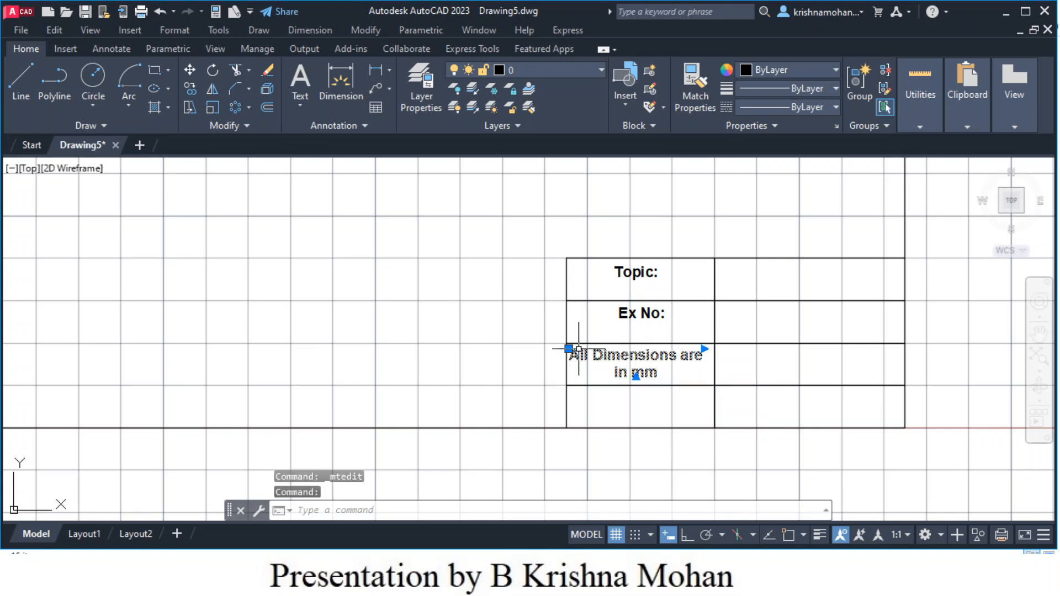
pyautogui.click(570, 349)
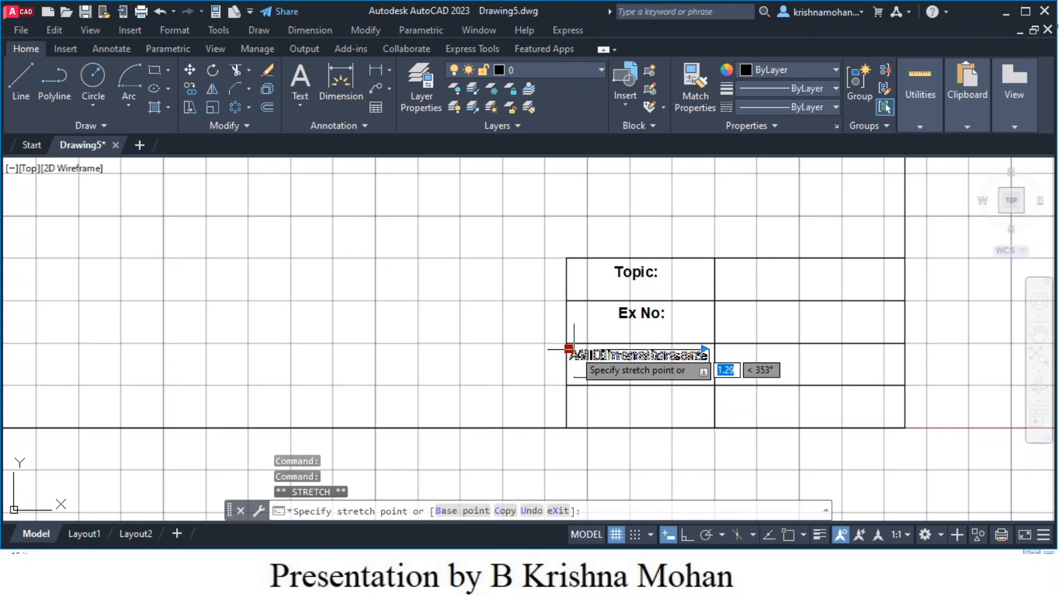
pyautogui.click(574, 349)
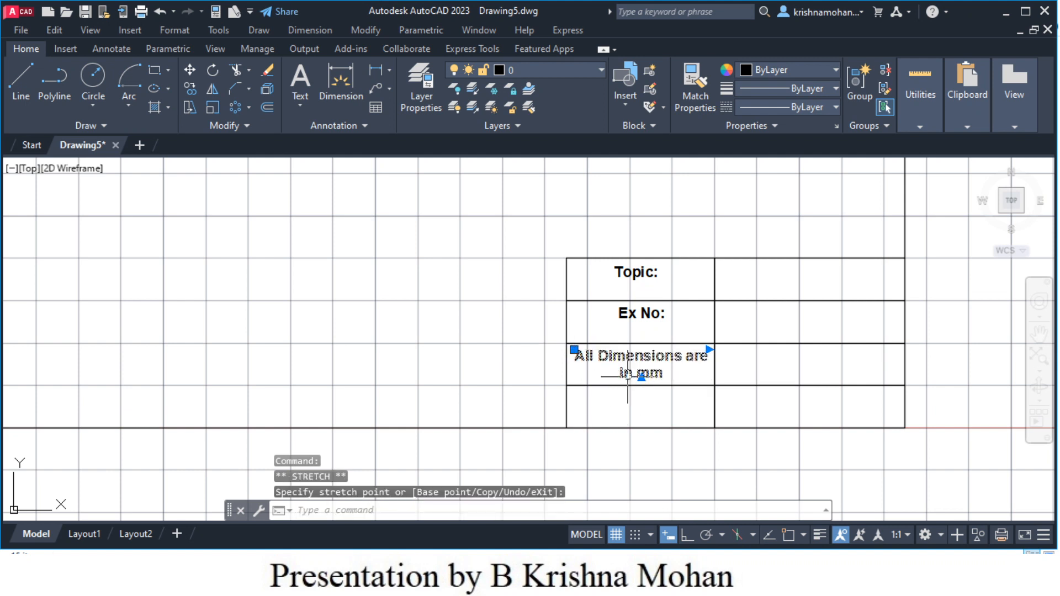
pyautogui.press('Escape')
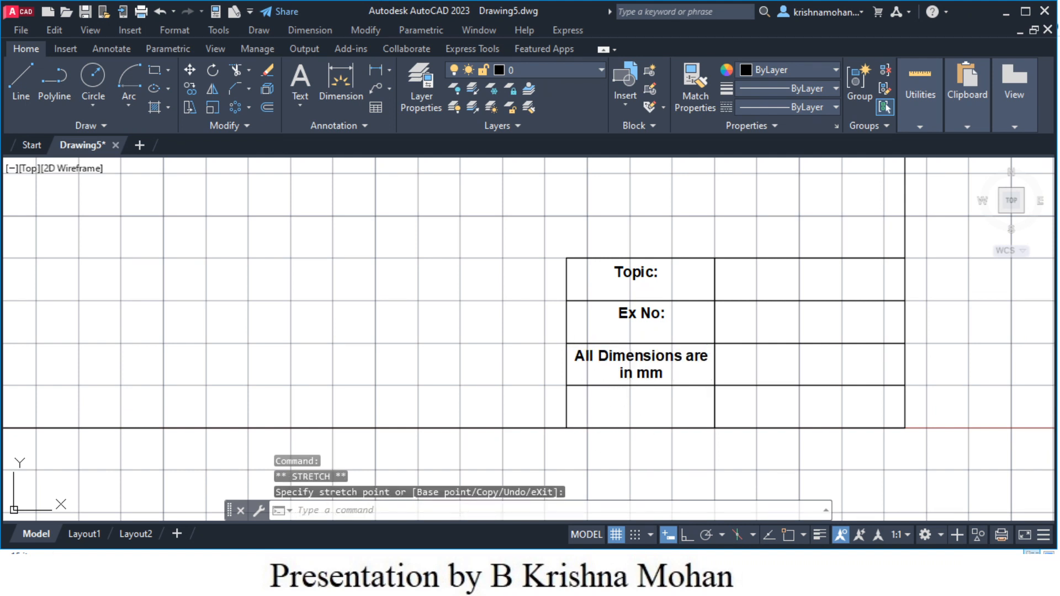
# - Paste another copy of the label into the bottom-left cell and change it to 'Scale 1:1'
pyautogui.press('Escape')
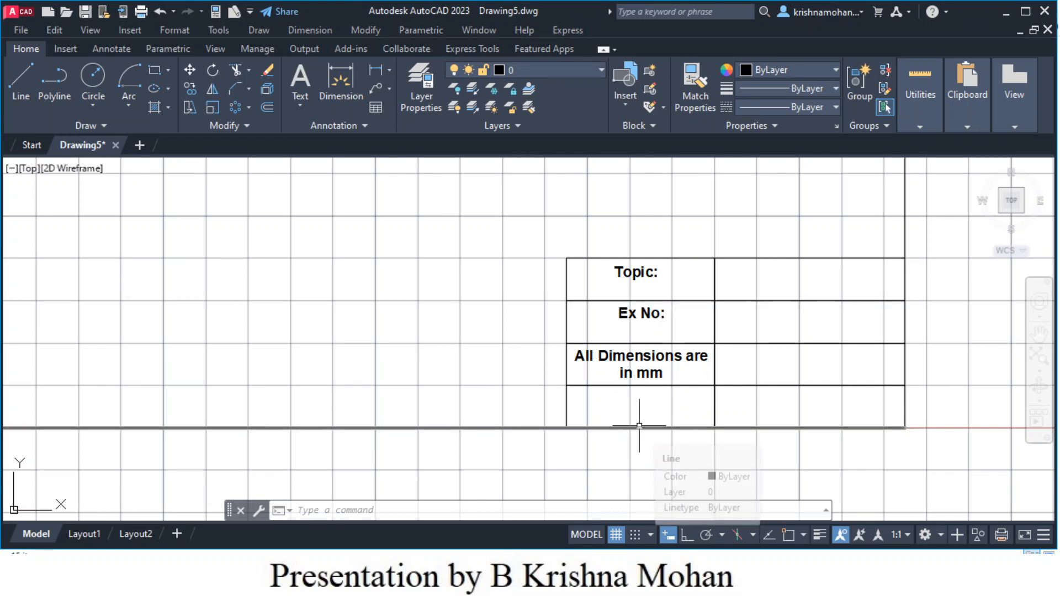
pyautogui.hotkey('ctrl', 'v')
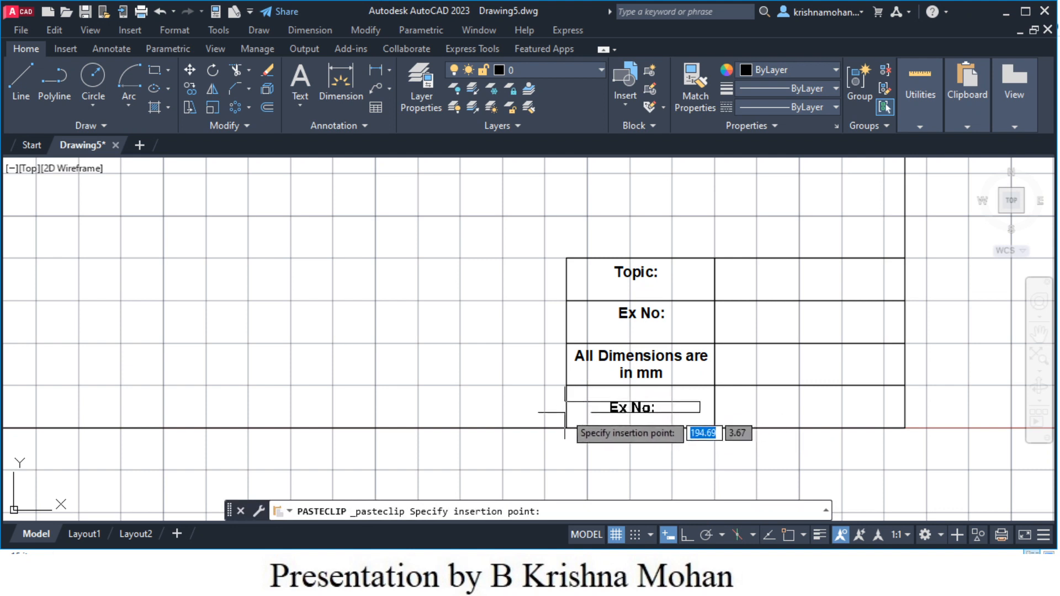
pyautogui.click(565, 406)
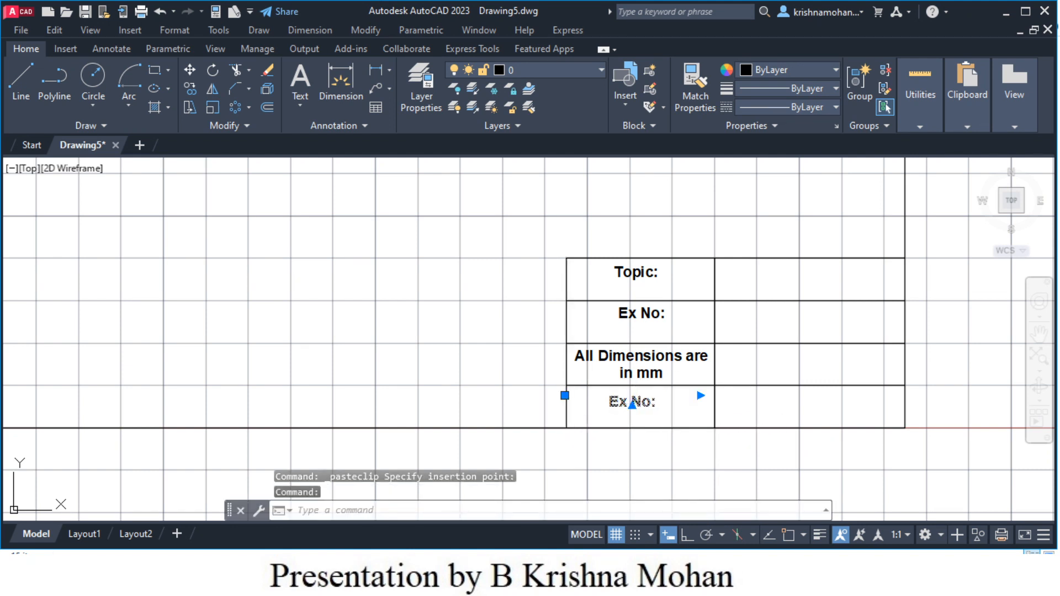
pyautogui.doubleClick(639, 402)
pyautogui.hotkey('ctrl', 'a')
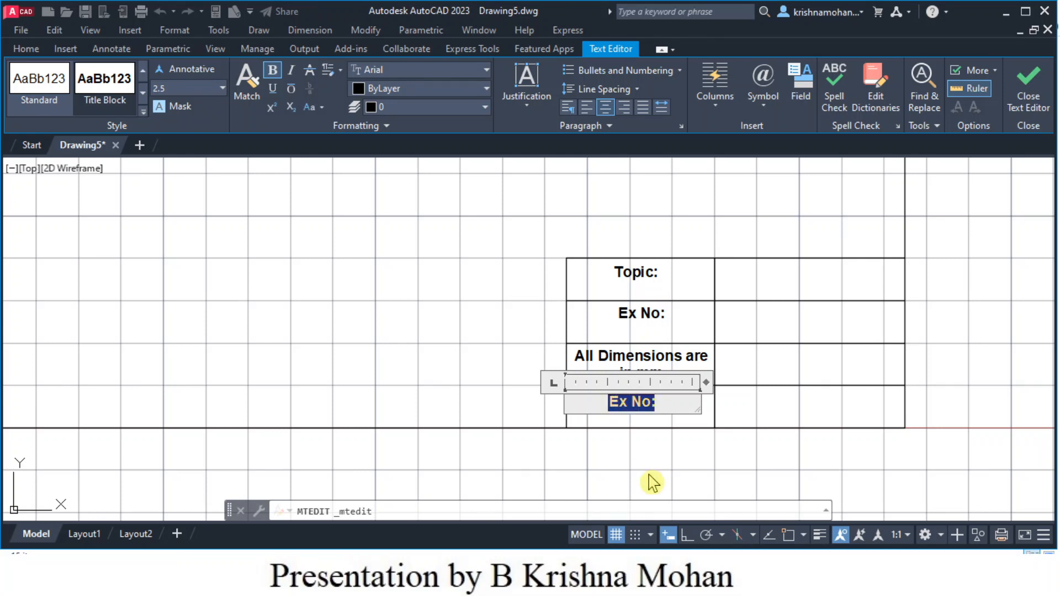
pyautogui.write('Ss')
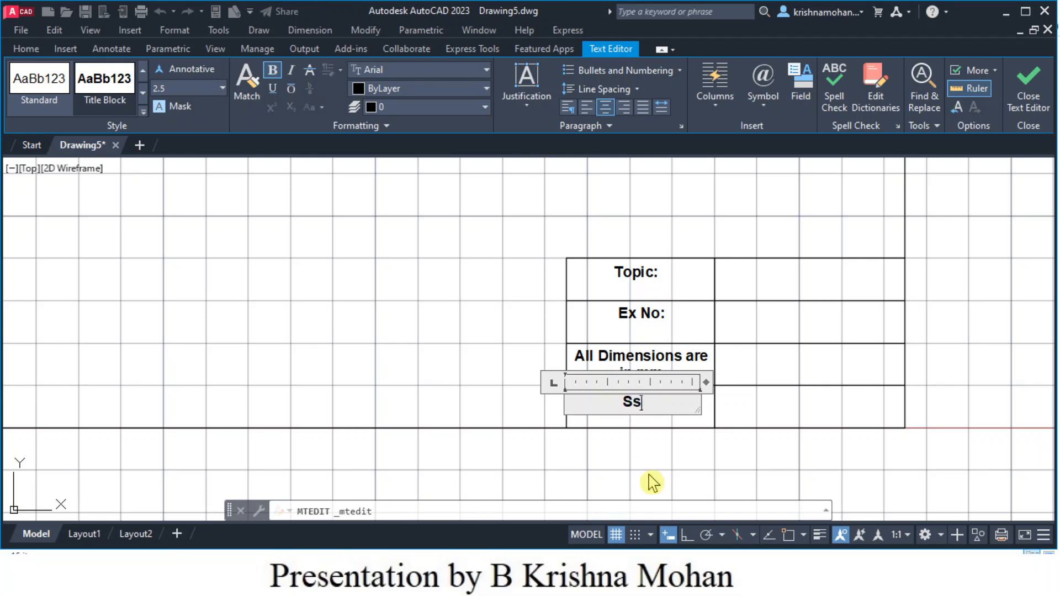
pyautogui.press('BackSpace')
pyautogui.write('cale')
pyautogui.write('1:1')
pyautogui.click(651, 483)
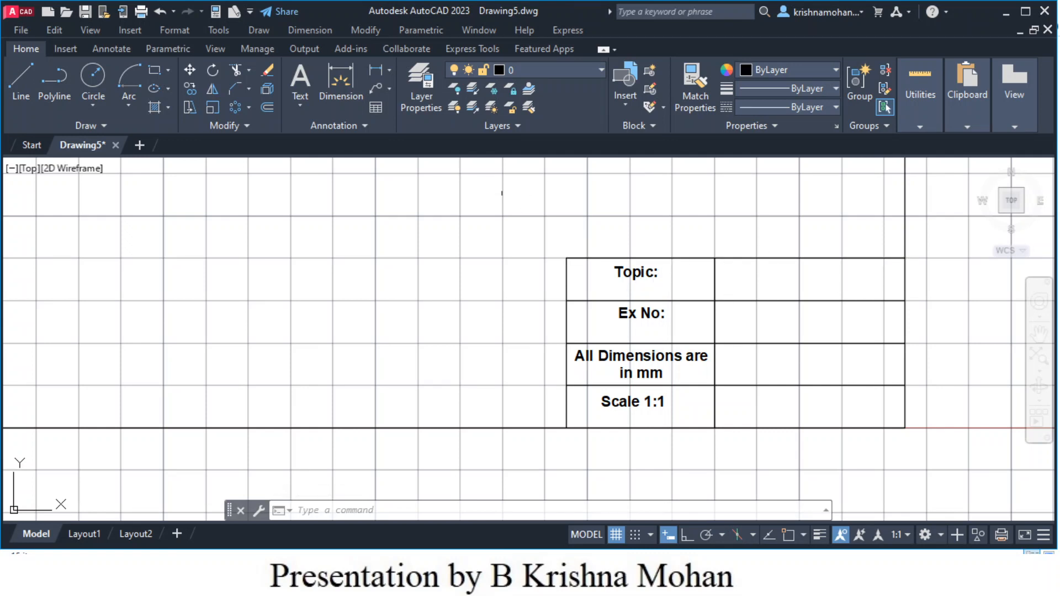
# - Write a centred 'Student Name:' label in Title Block style across the Topic value cell
pyautogui.click(298, 80)
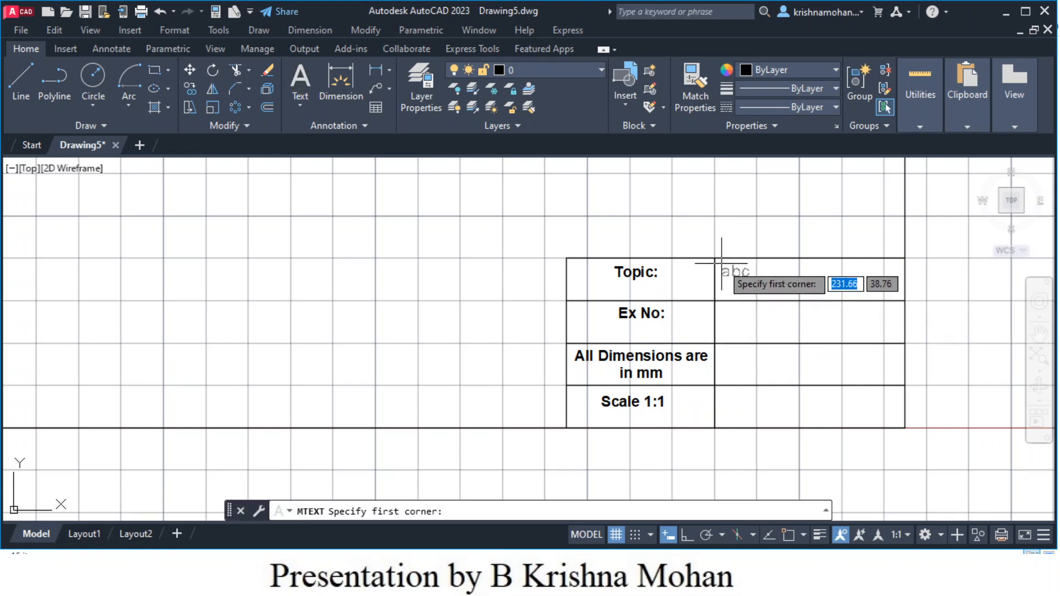
pyautogui.click(722, 264)
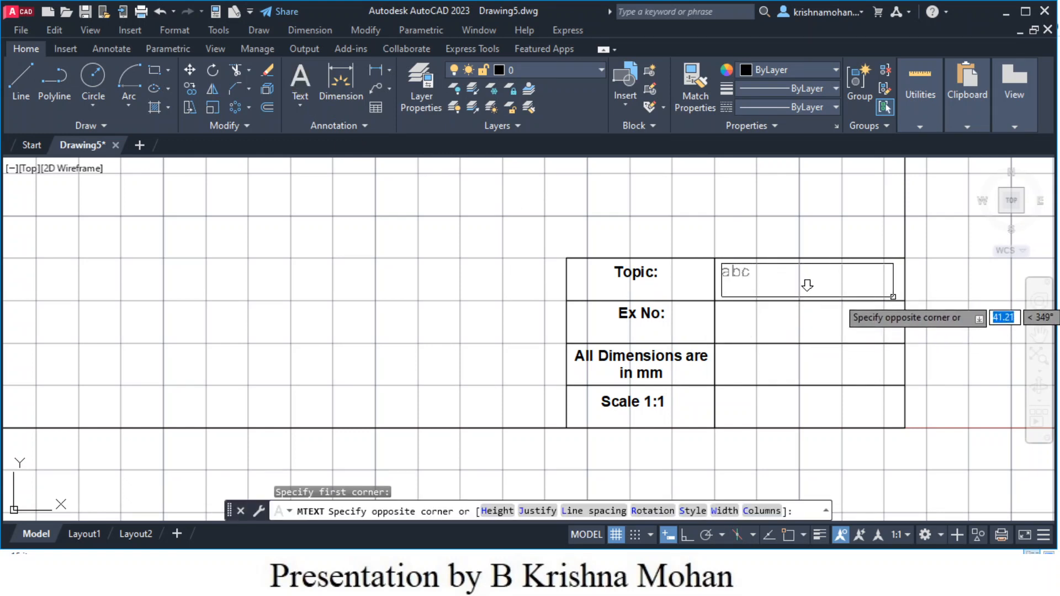
pyautogui.click(892, 297)
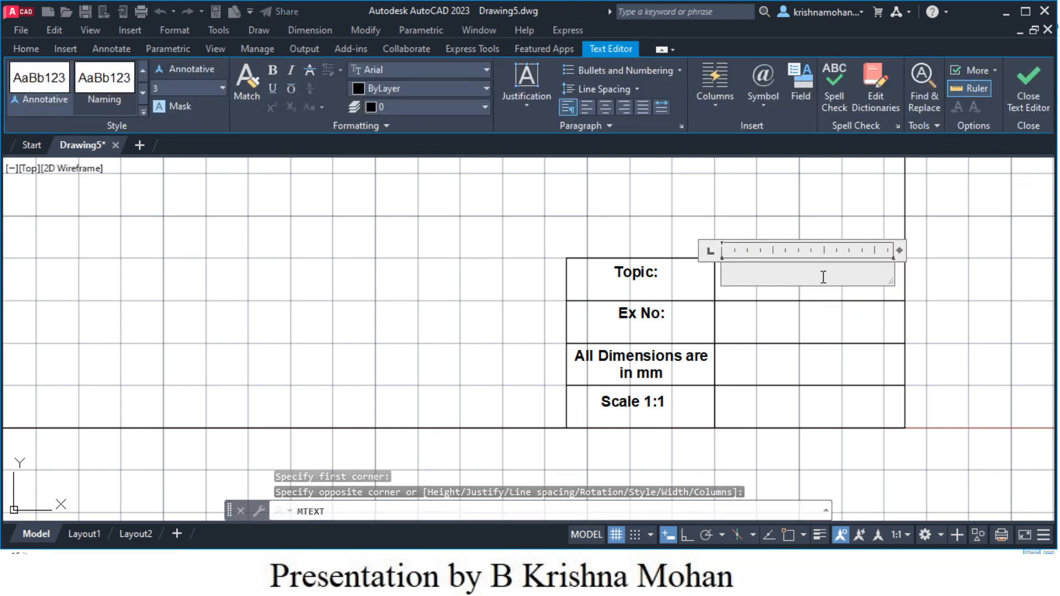
pyautogui.write('S')
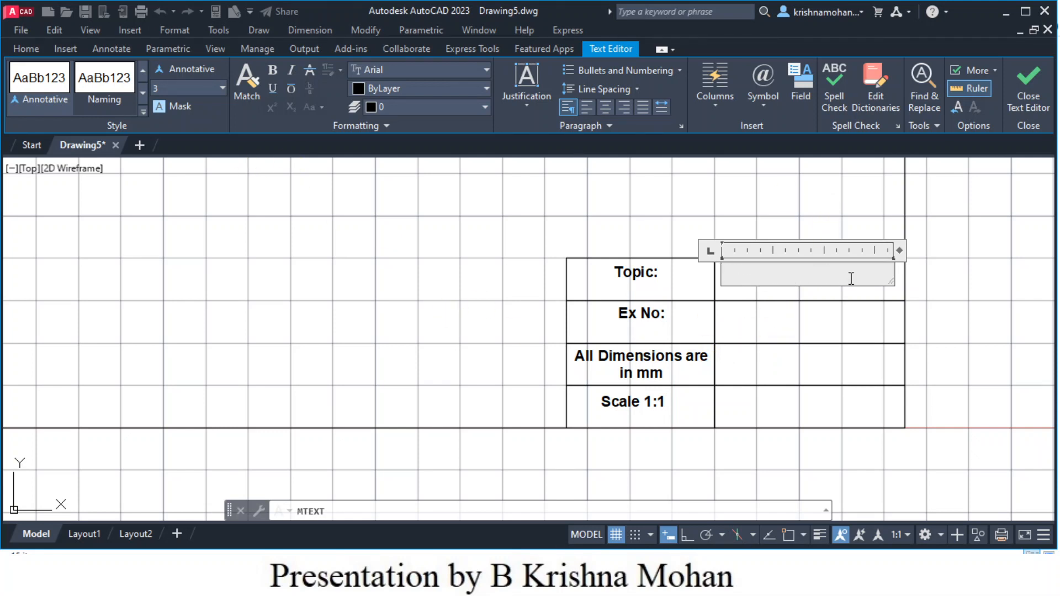
pyautogui.click(143, 93)
pyautogui.click(105, 88)
pyautogui.click(105, 90)
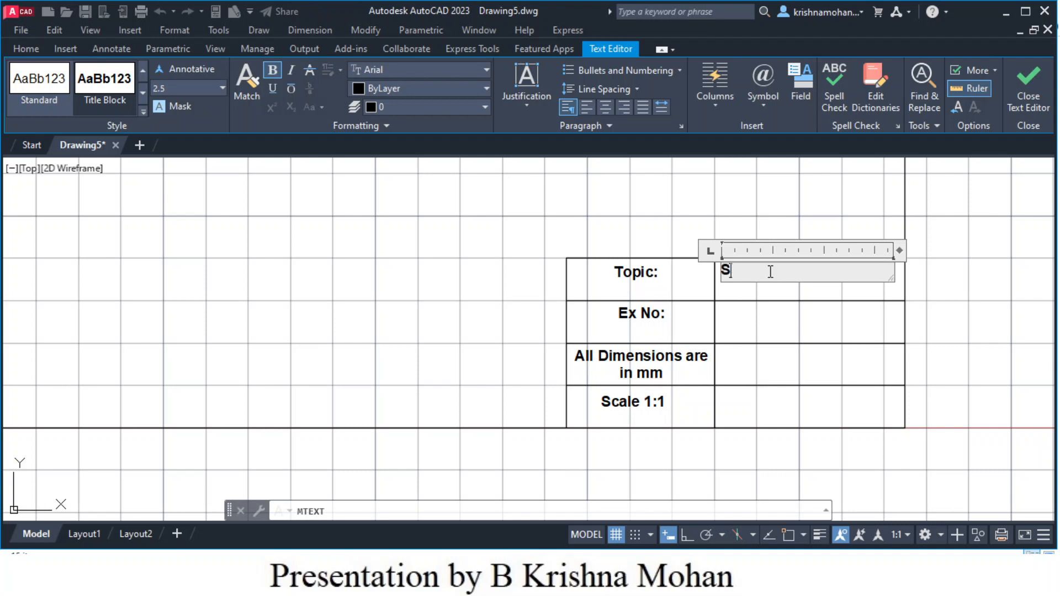
pyautogui.write('dent M')
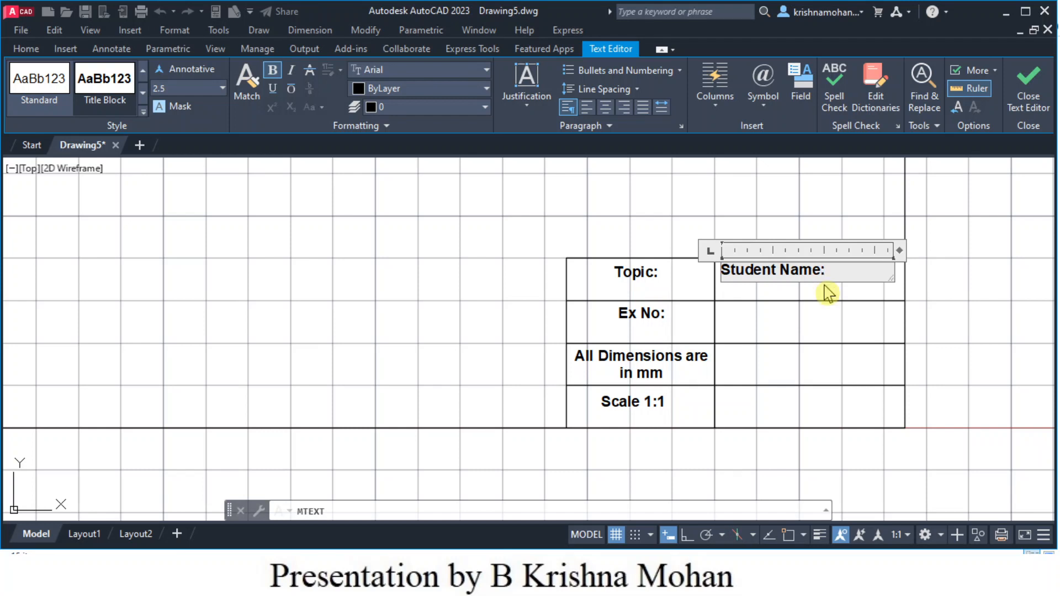
pyautogui.click(607, 110)
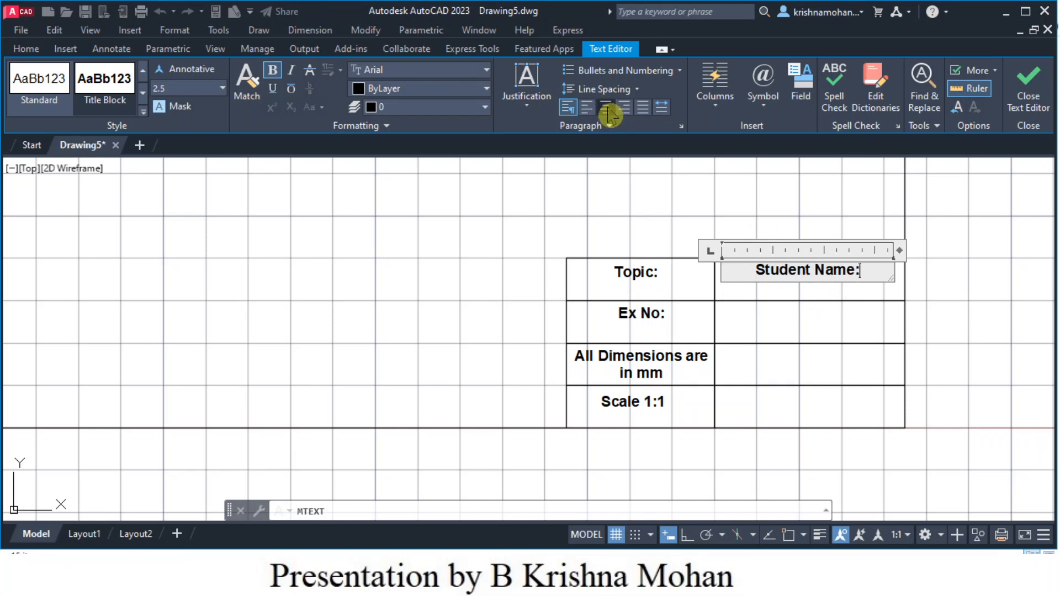
pyautogui.click(806, 338)
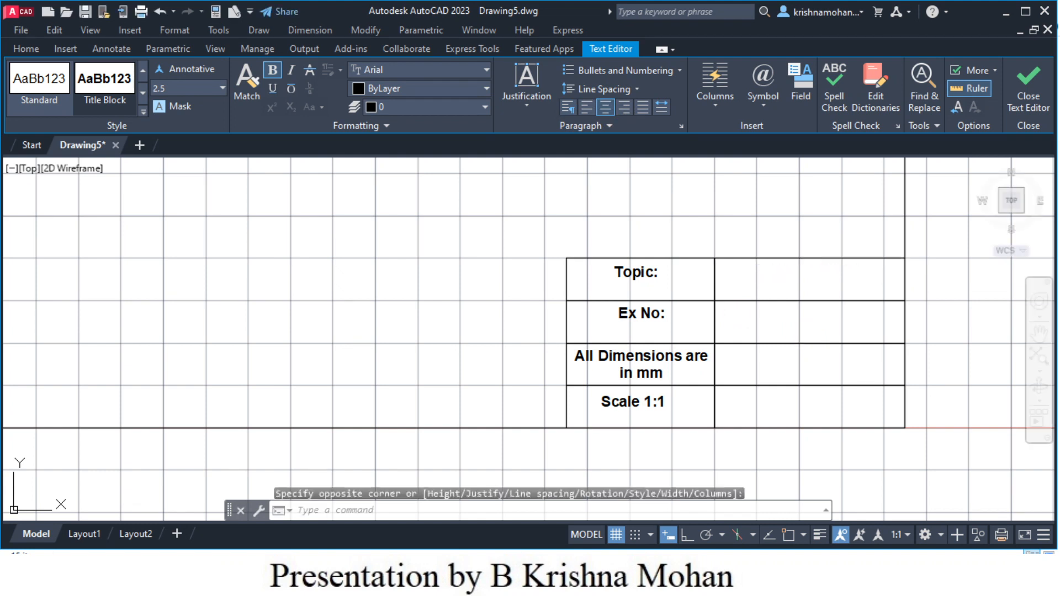
# - Copy Student Name: into the Ex No value cell and change it to 'Student Roll No:'
pyautogui.click(804, 273)
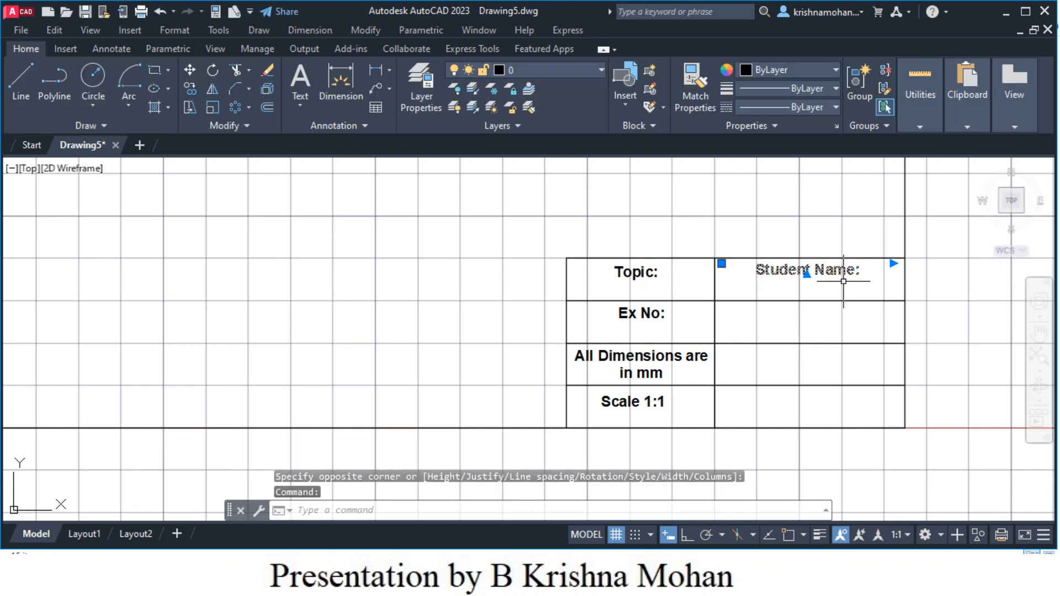
pyautogui.hotkey('ctrl', 'c')
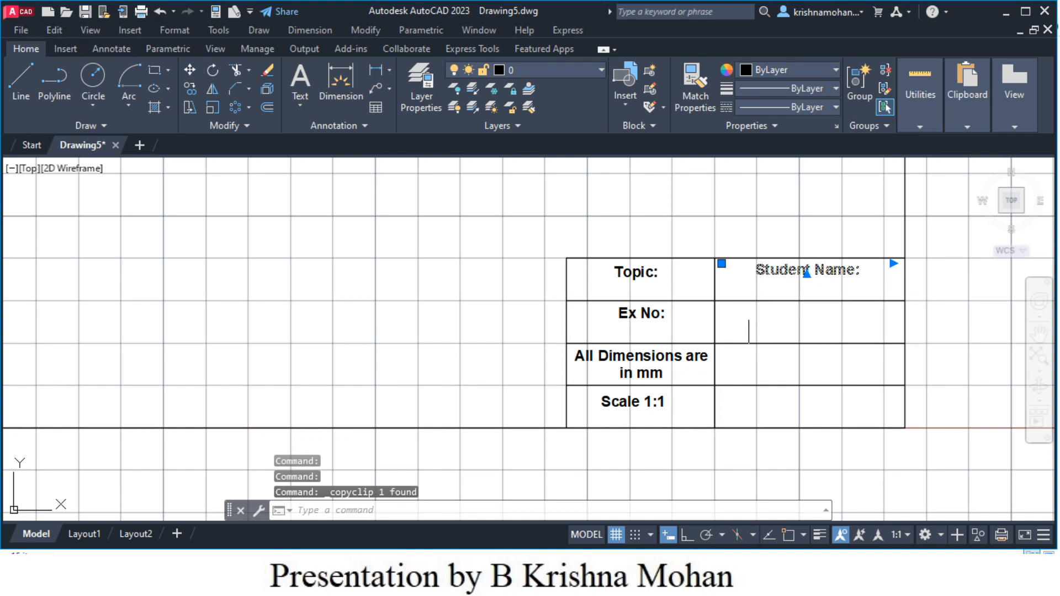
pyautogui.hotkey('ctrl', 'v')
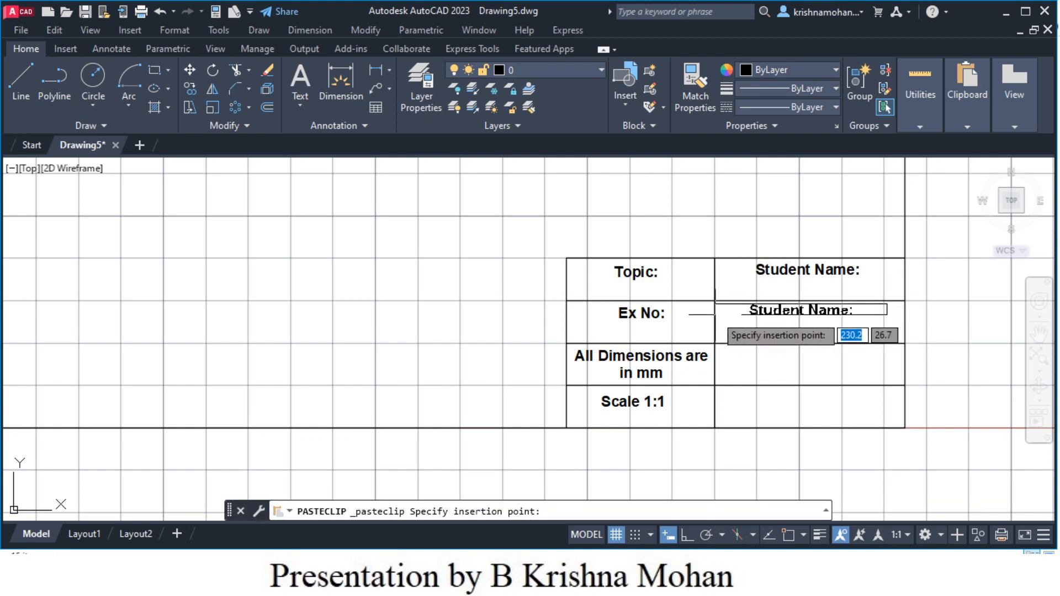
pyautogui.click(717, 319)
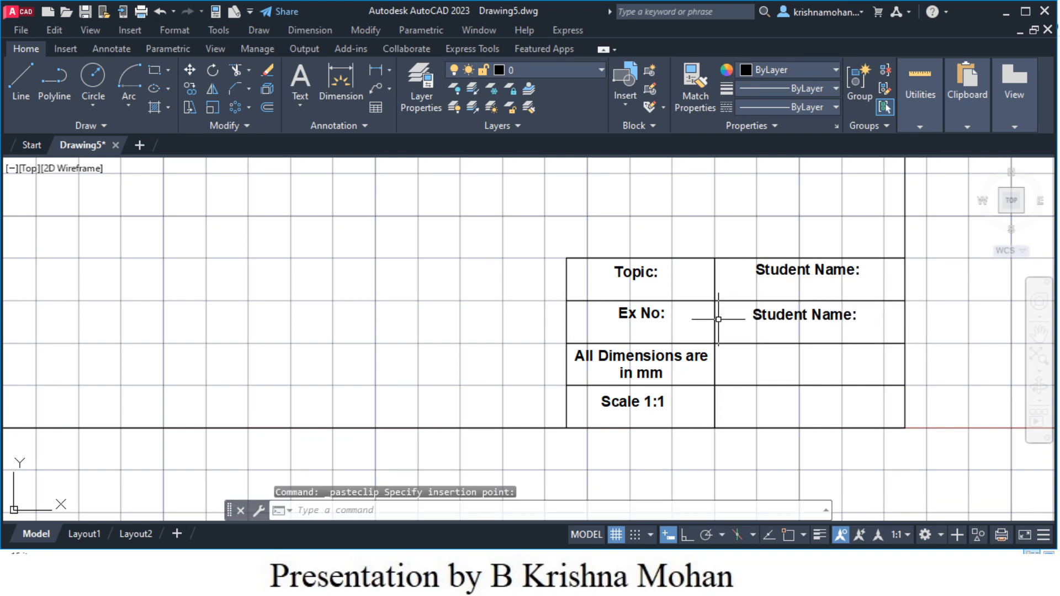
pyautogui.click(824, 314)
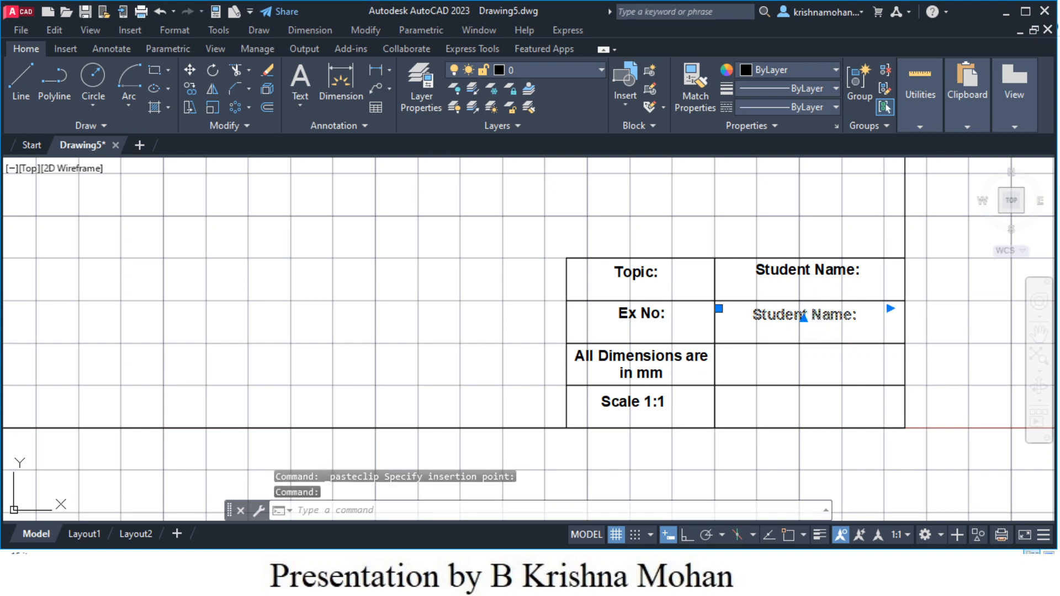
pyautogui.doubleClick(804, 315)
pyautogui.moveTo(852, 316); pyautogui.dragTo(810, 316)
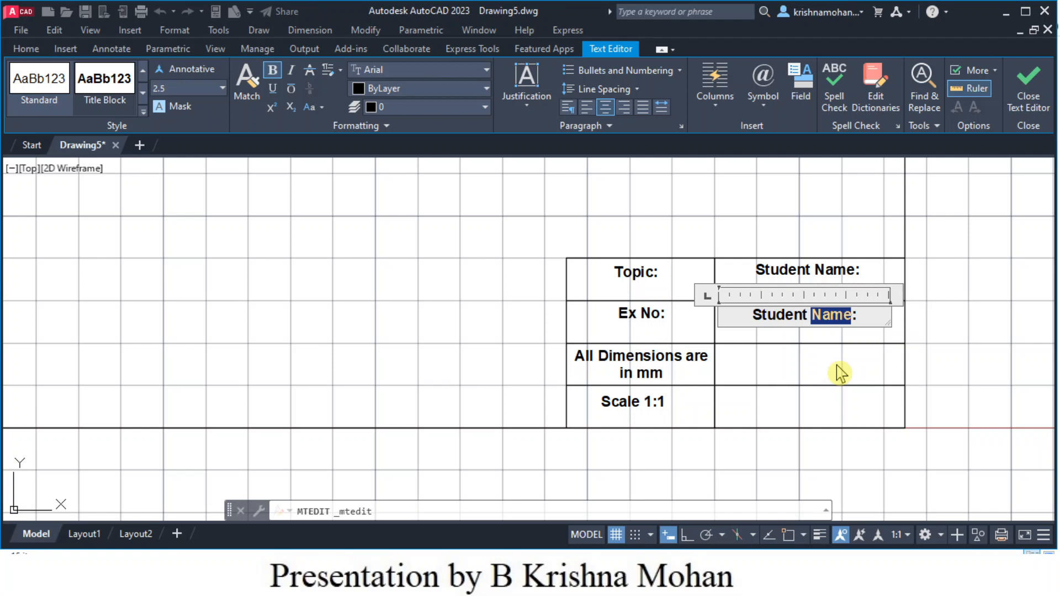
pyautogui.write('Roll')
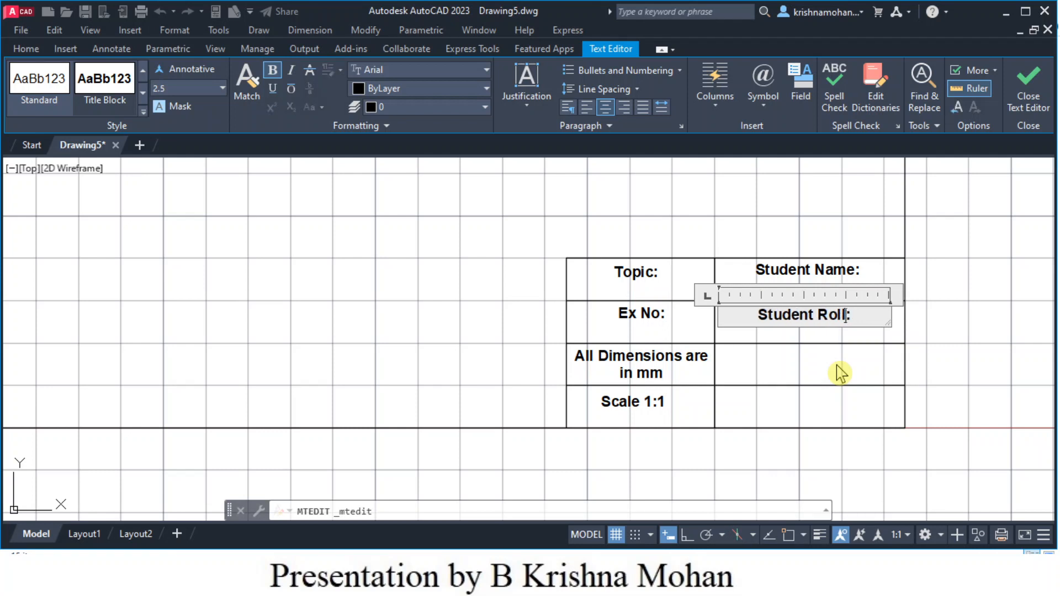
pyautogui.write(' No')
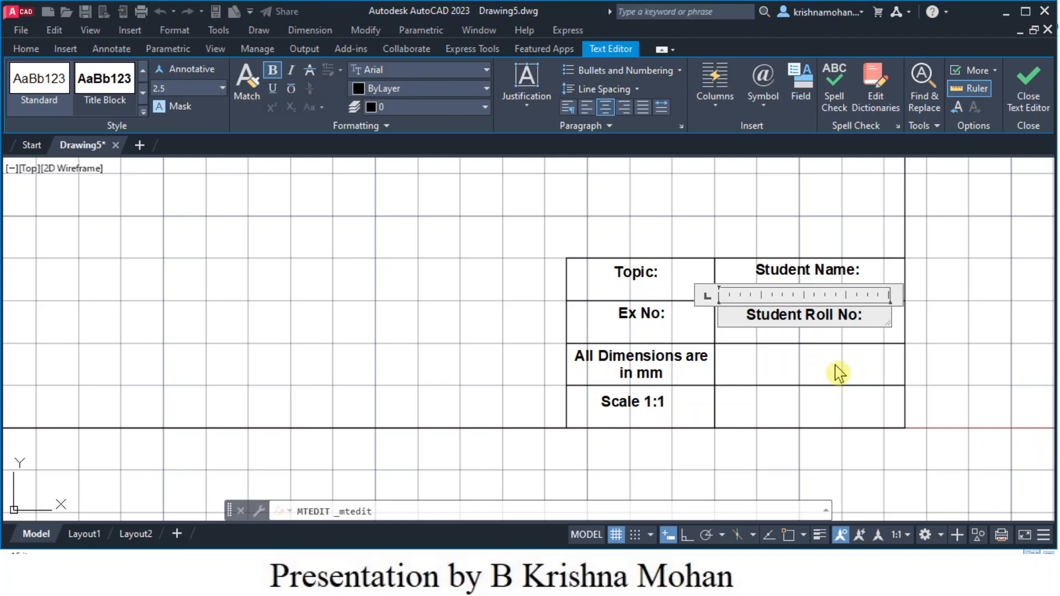
pyautogui.click(838, 371)
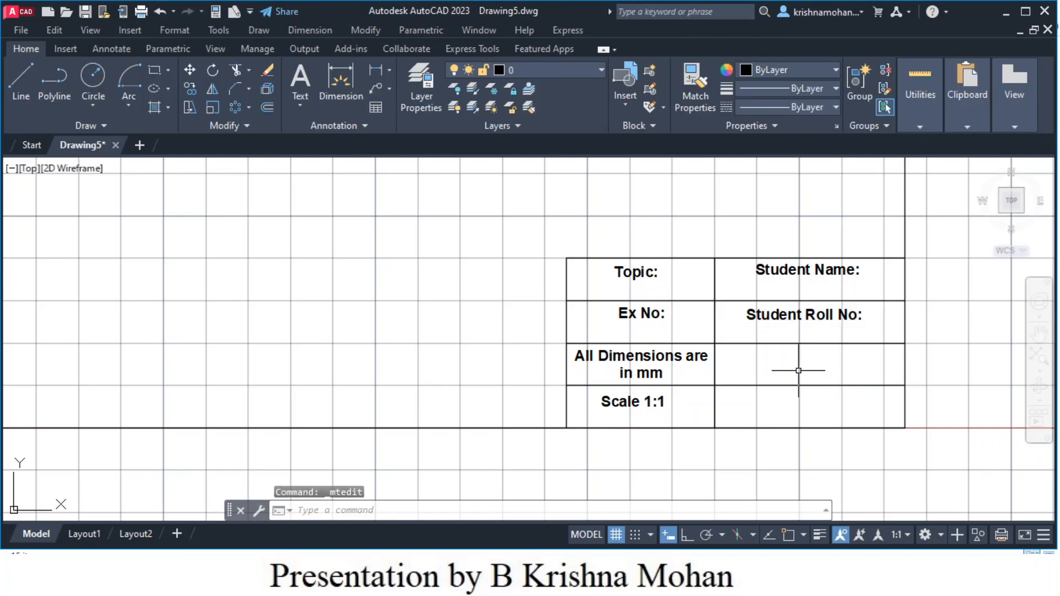
# - Paste the label beside the dimensions note and change it to 'Faculty Name:'
pyautogui.hotkey('ctrl', 'v')
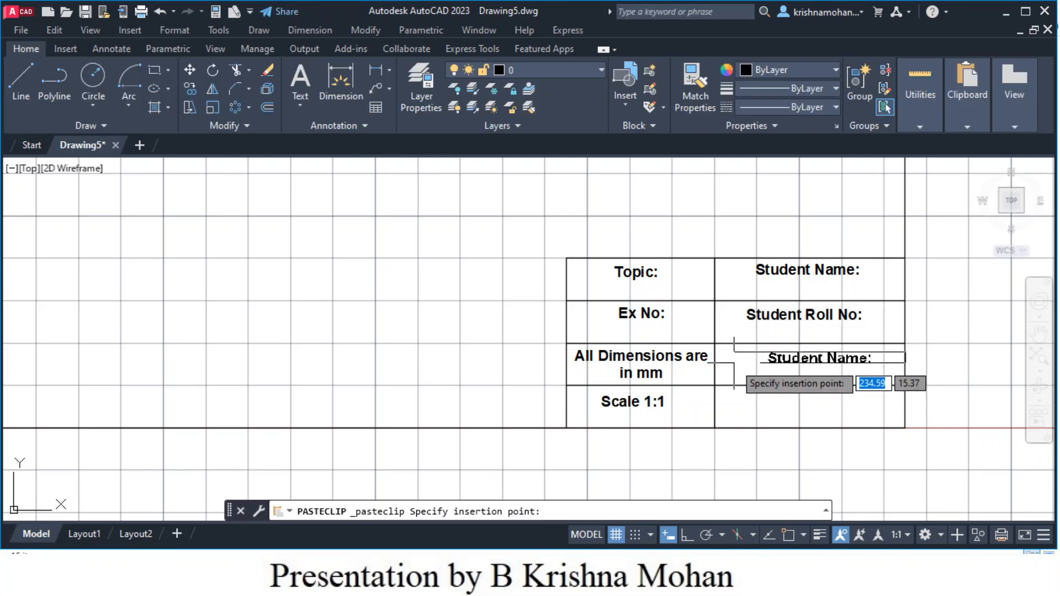
pyautogui.click(716, 360)
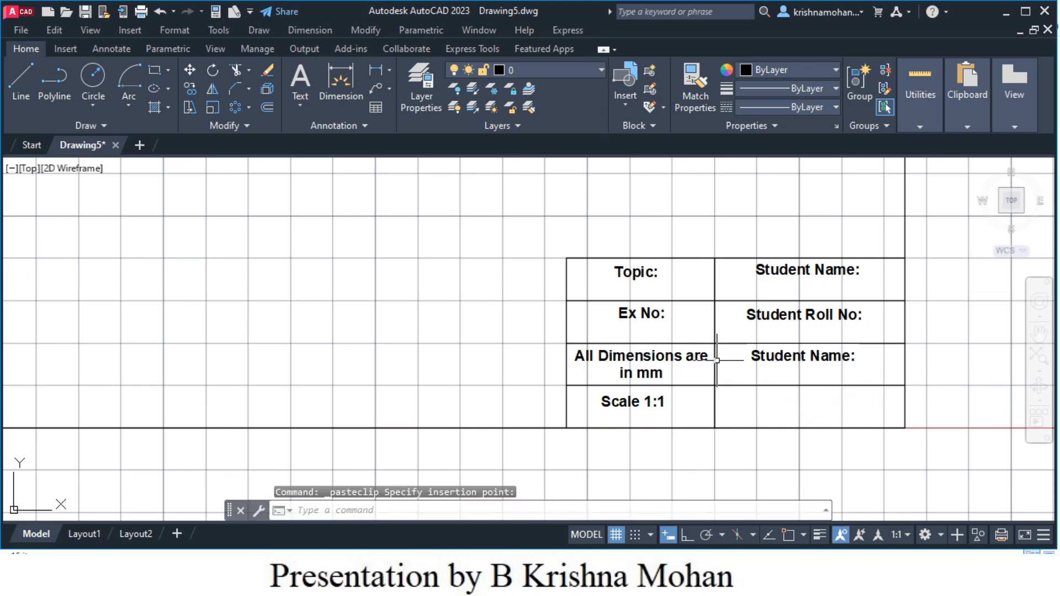
pyautogui.click(780, 361)
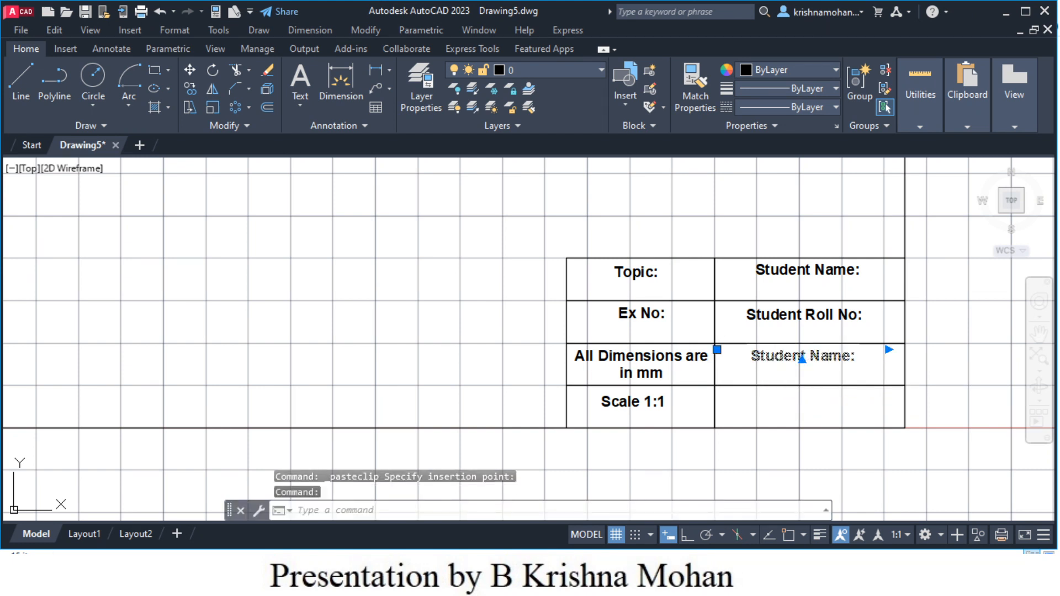
pyautogui.doubleClick(804, 358)
pyautogui.moveTo(808, 358); pyautogui.dragTo(751, 357)
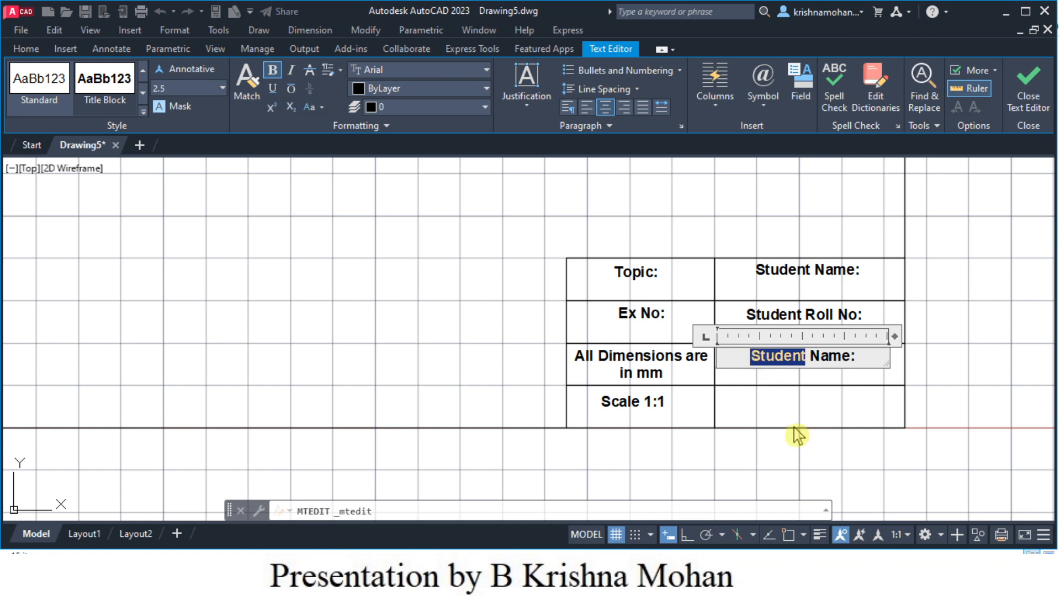
pyautogui.write('Facu')
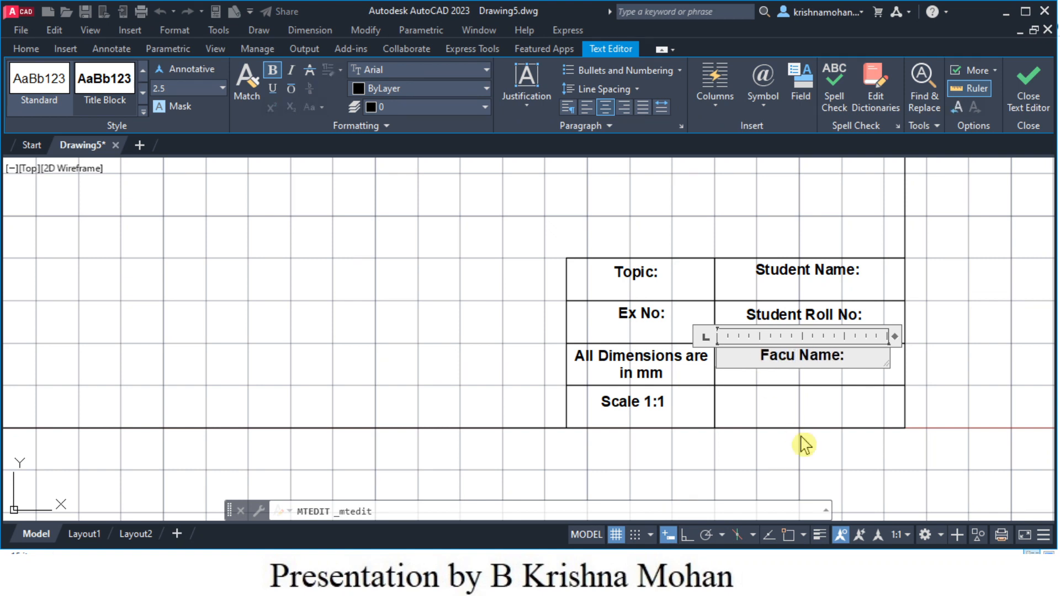
pyautogui.write('l')
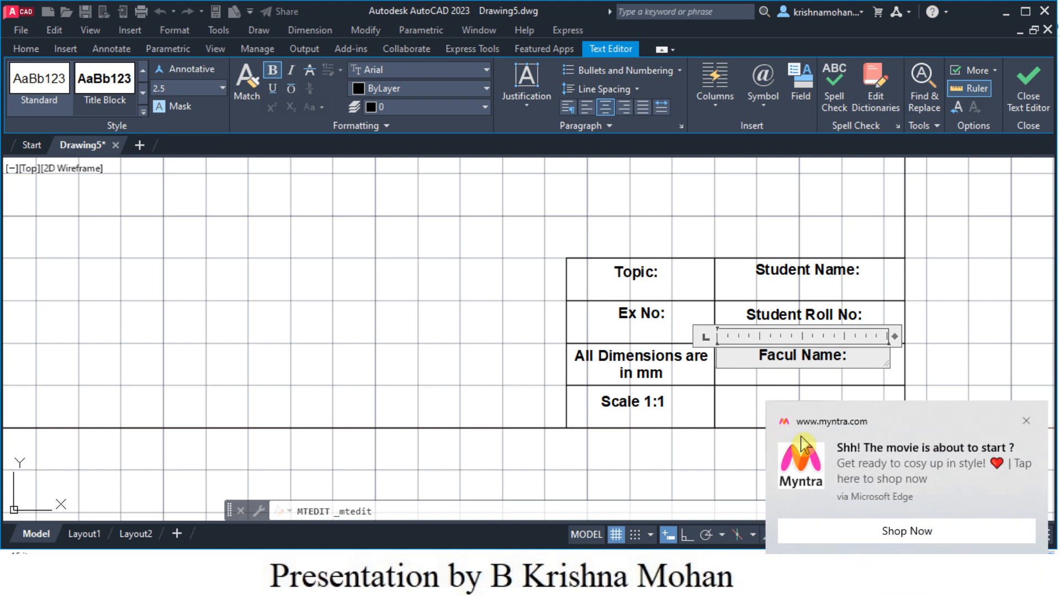
pyautogui.write('ty')
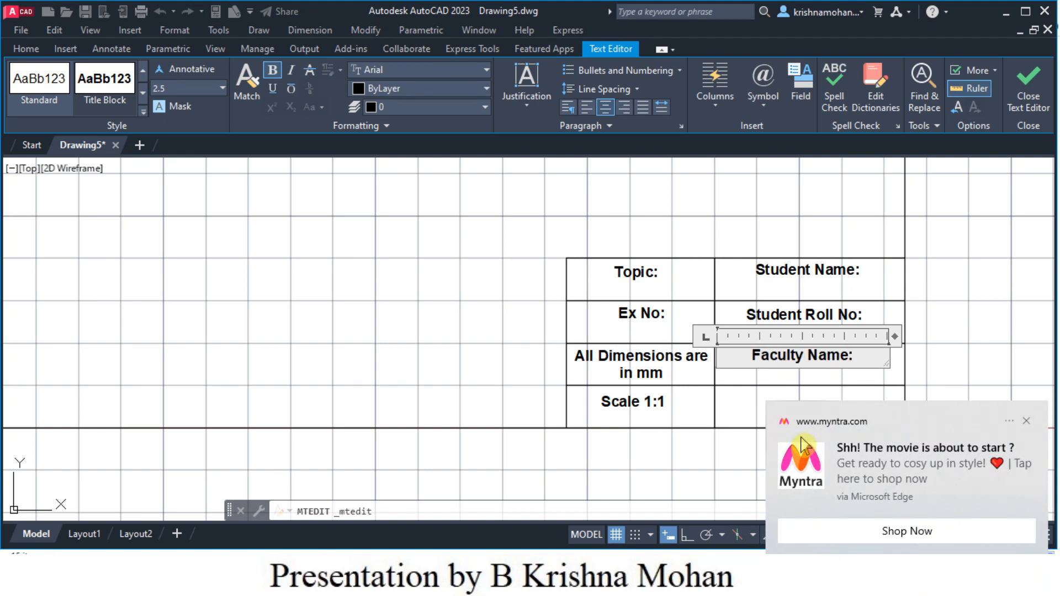
pyautogui.click(751, 411)
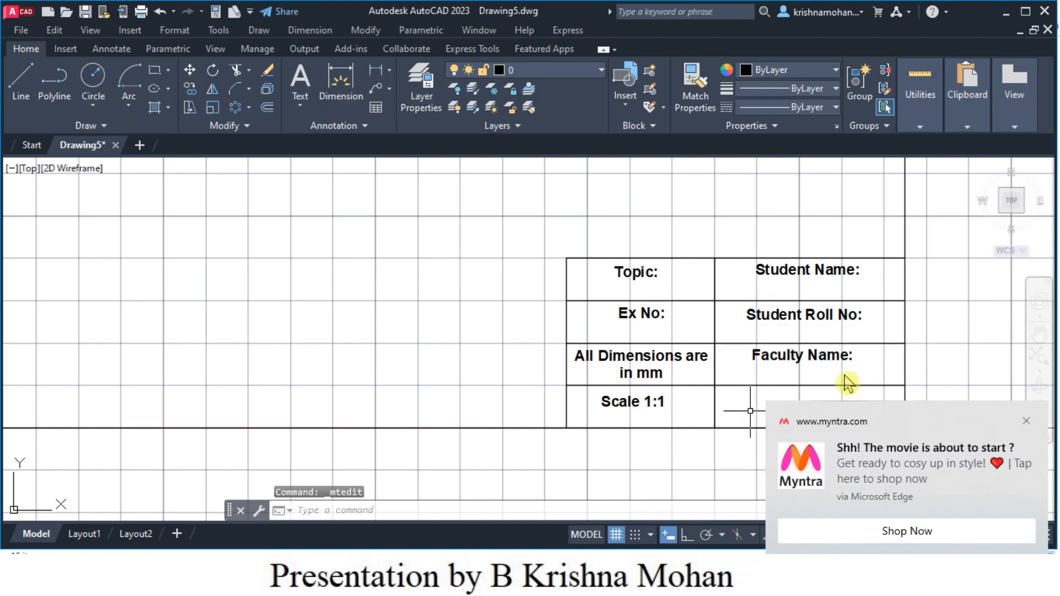
pyautogui.click(1026, 421)
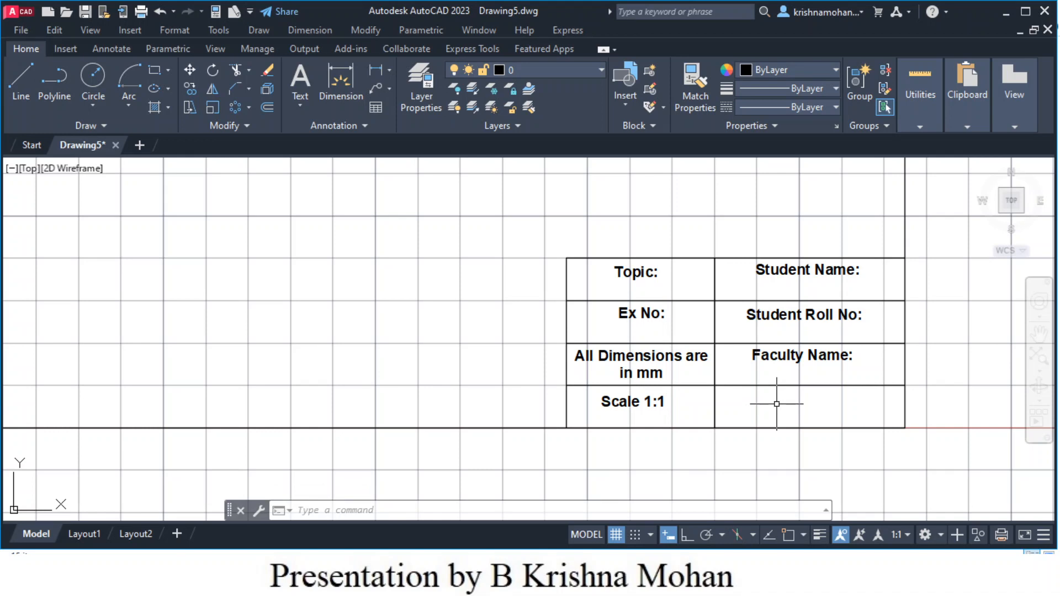
# - Paste the label into the bottom-right cell and reword it 'Faculty Signature:'
pyautogui.hotkey('ctrl', 'v')
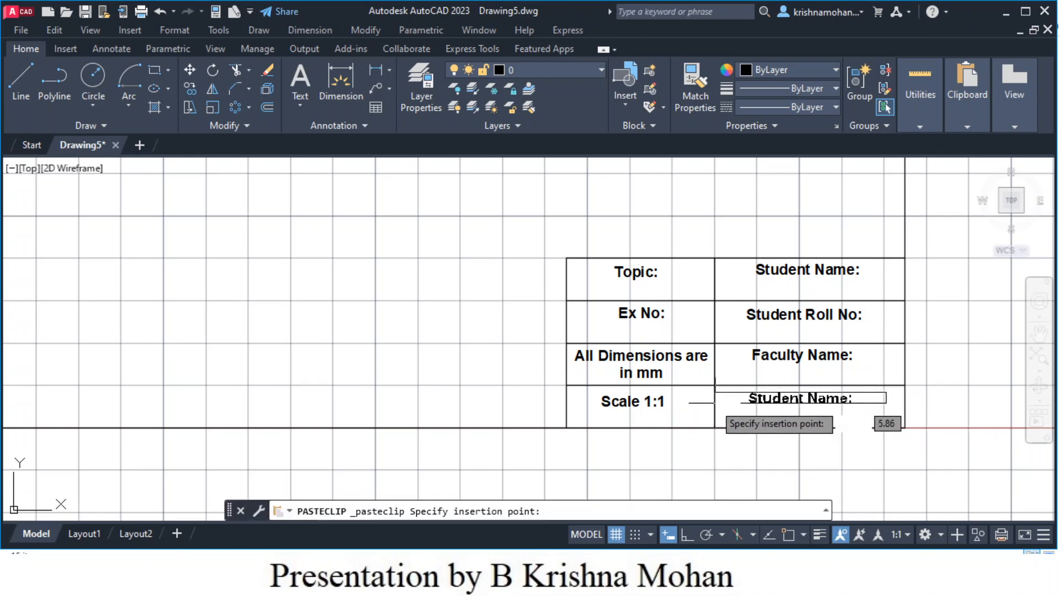
pyautogui.click(714, 400)
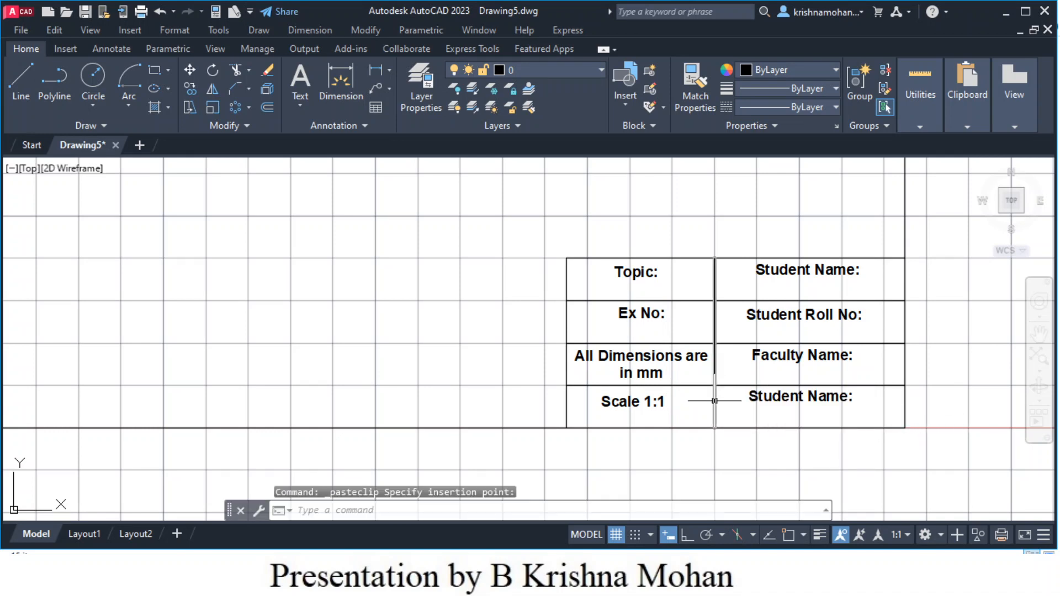
pyautogui.doubleClick(800, 398)
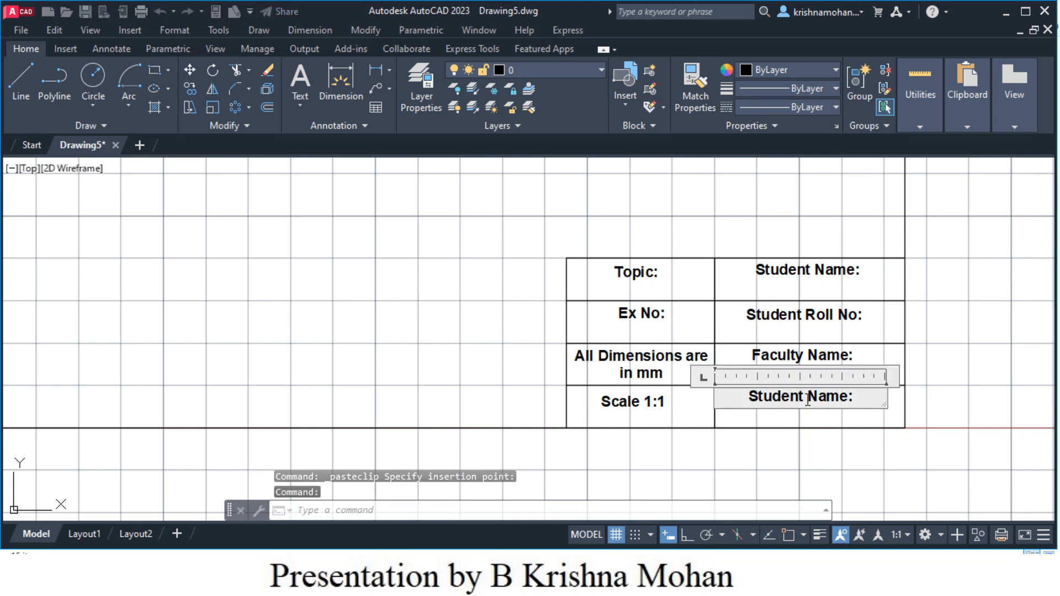
pyautogui.moveTo(804, 398); pyautogui.dragTo(754, 400)
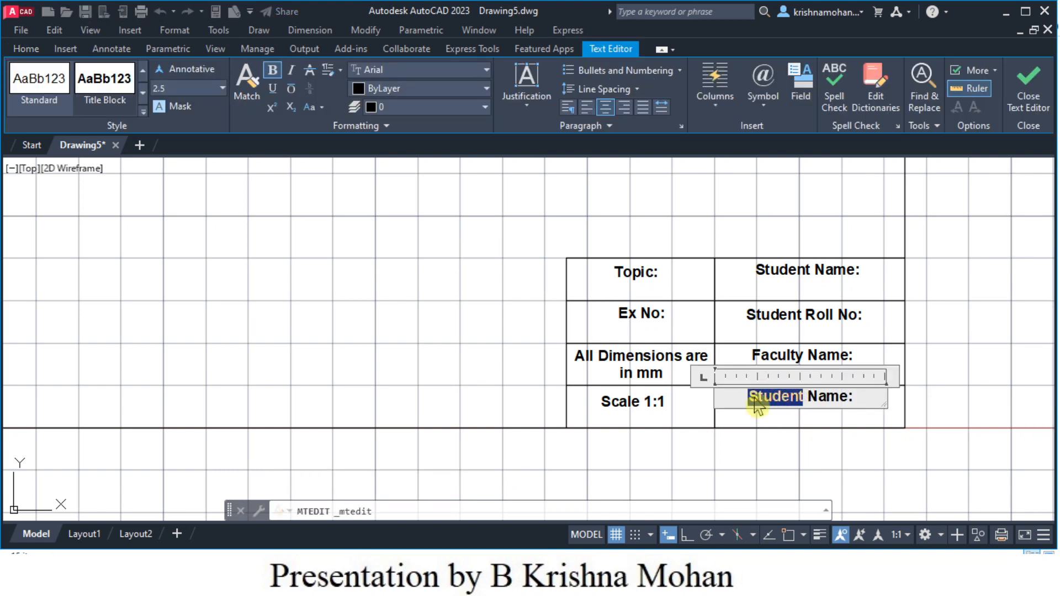
pyautogui.write('Facu')
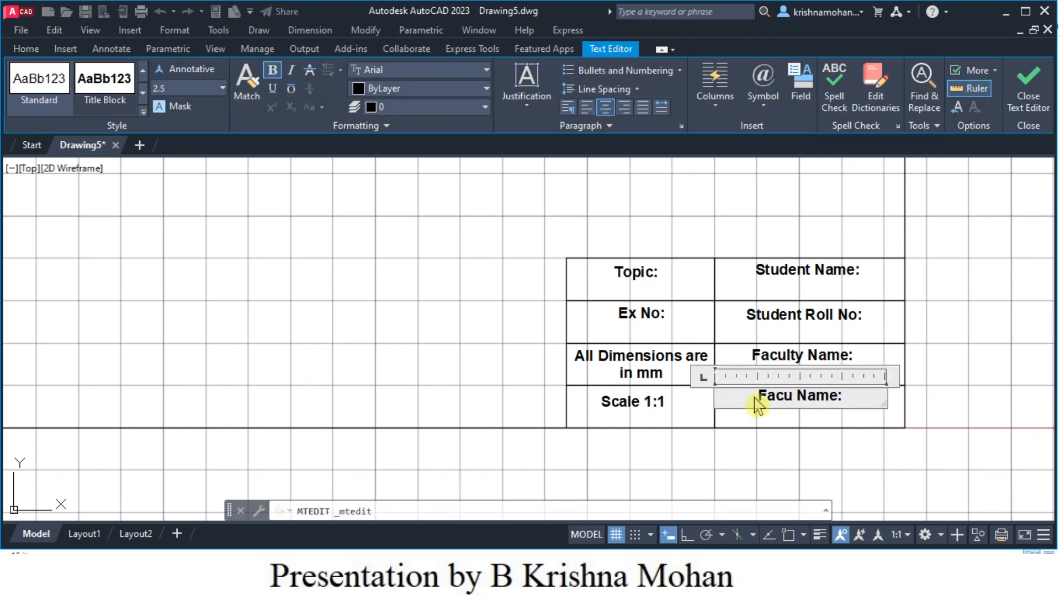
pyautogui.write('lty')
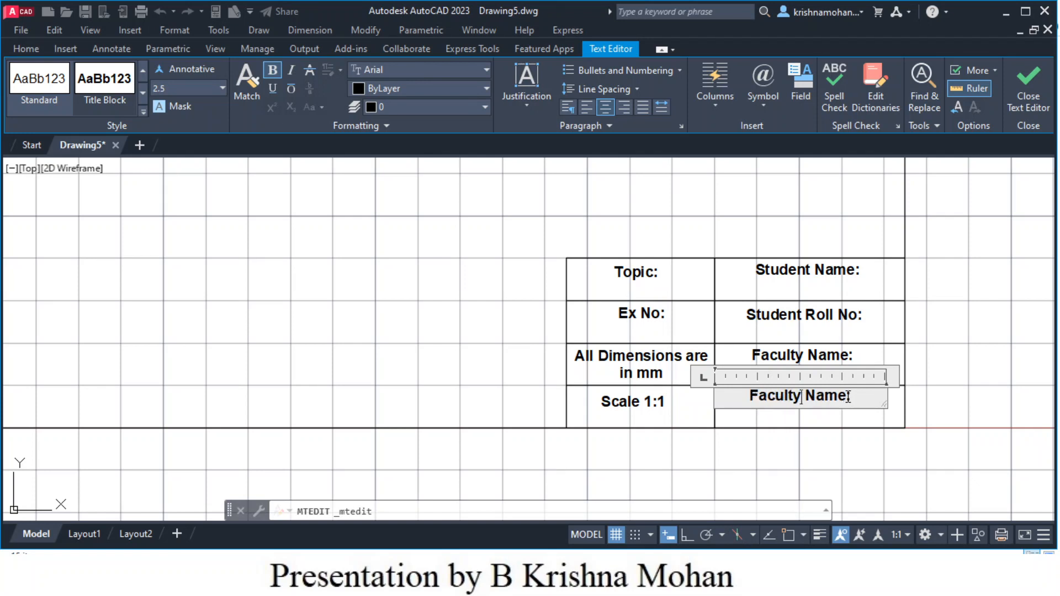
pyautogui.moveTo(849, 396); pyautogui.dragTo(824, 396)
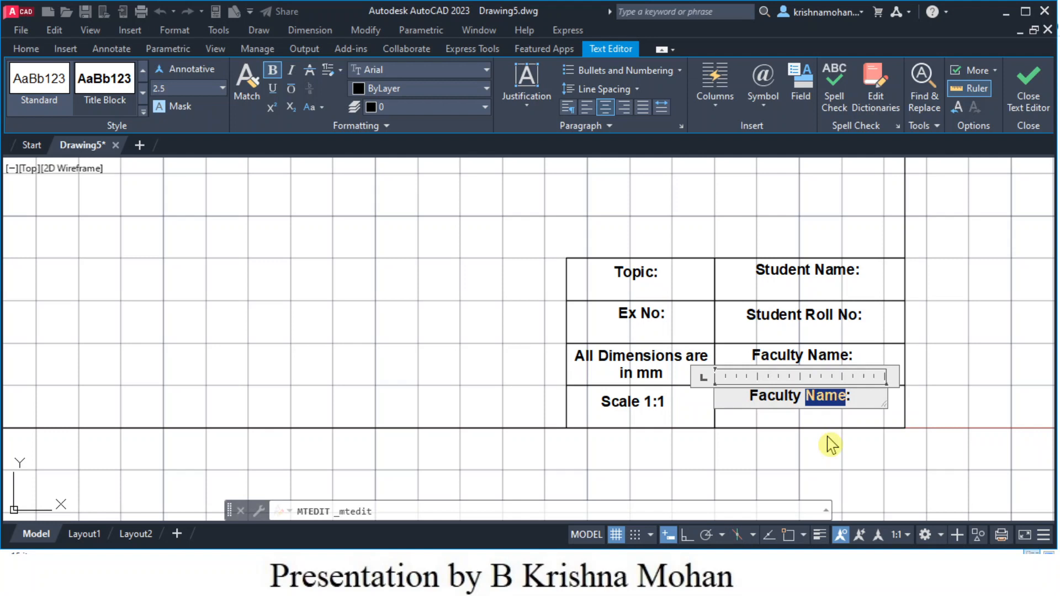
pyautogui.write('Signa')
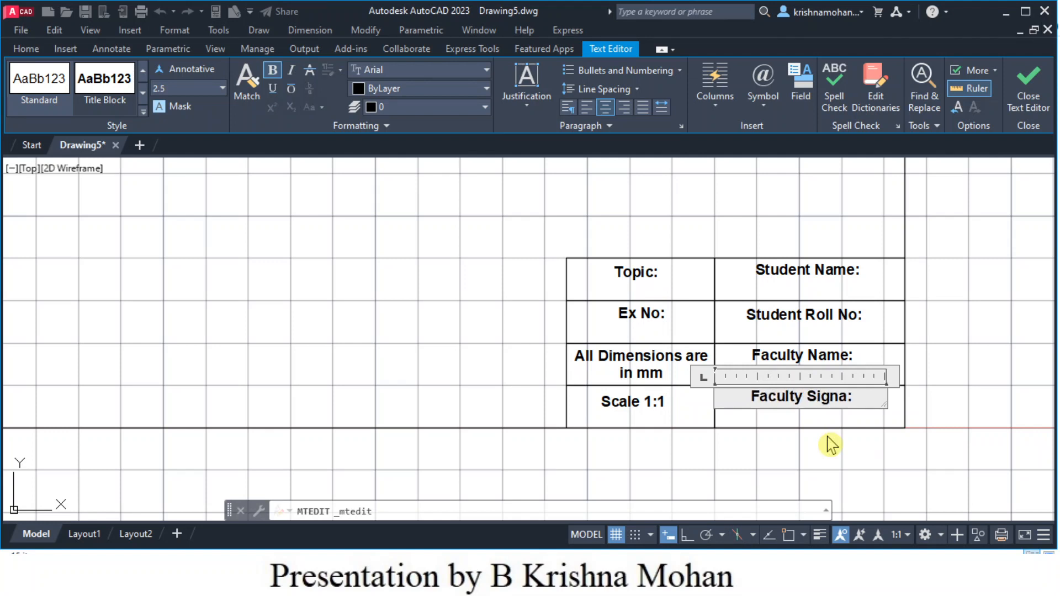
pyautogui.write('ture')
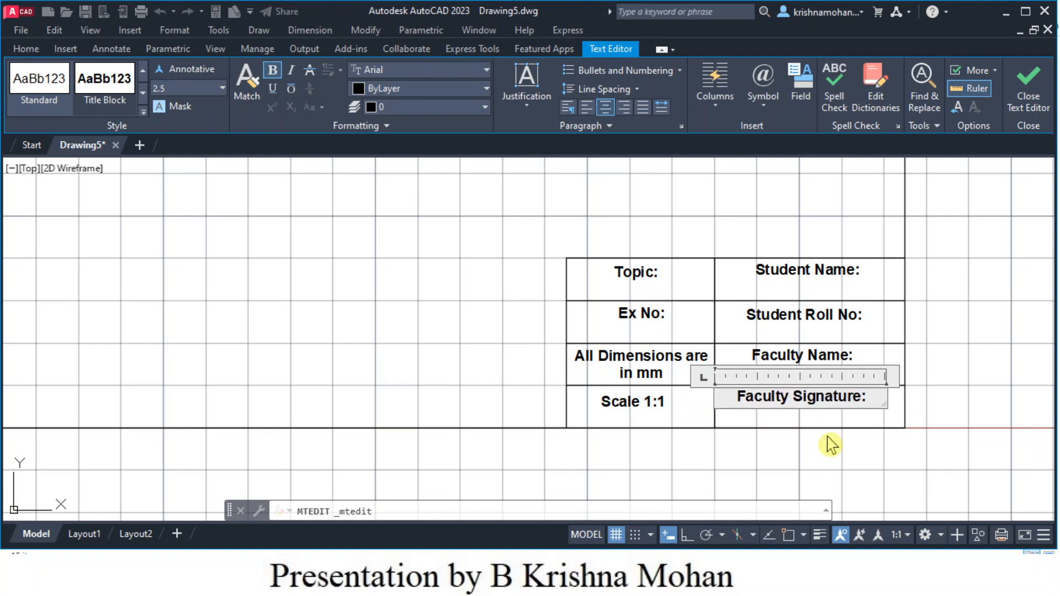
pyautogui.click(817, 444)
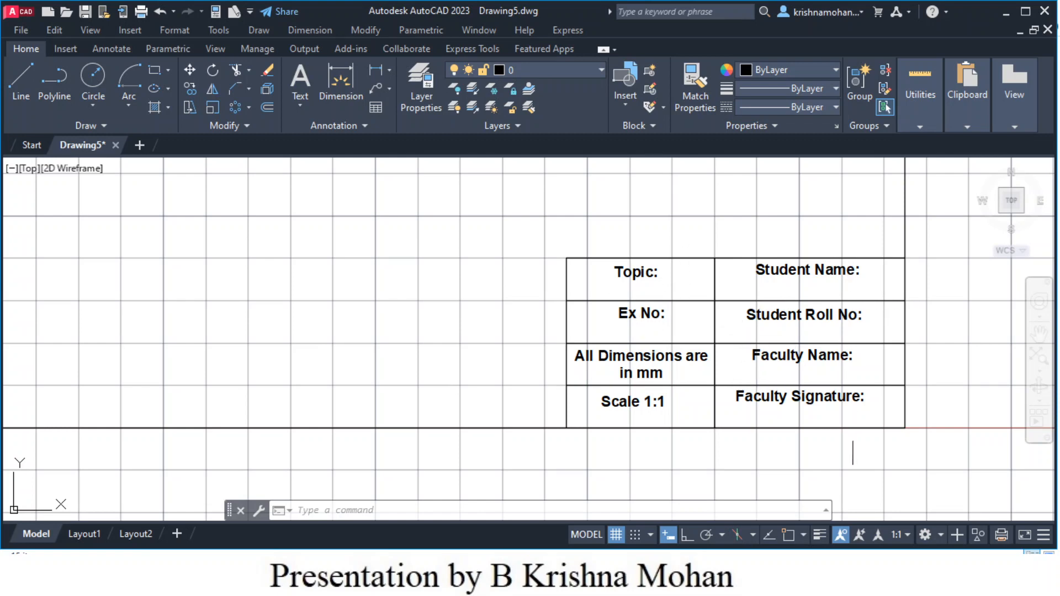
# - Zoom and pan until the whole frame and completed title block are centred on screen
pyautogui.scroll(4, 786, 445)
pyautogui.scroll(-8, 785, 445)
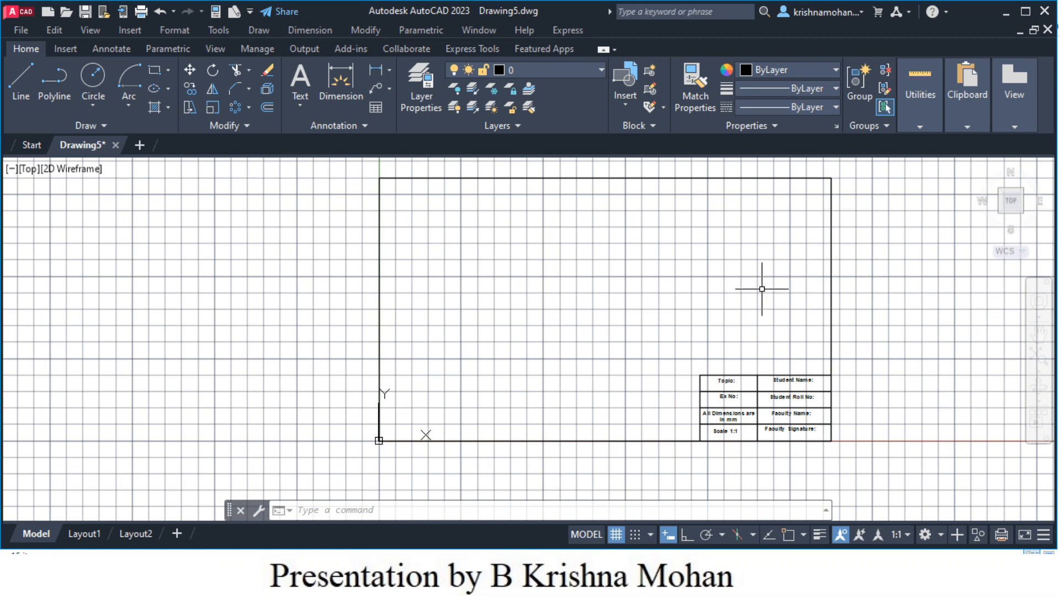
pyautogui.moveTo(762, 289); pyautogui.dragTo(600, 307, button='middle')
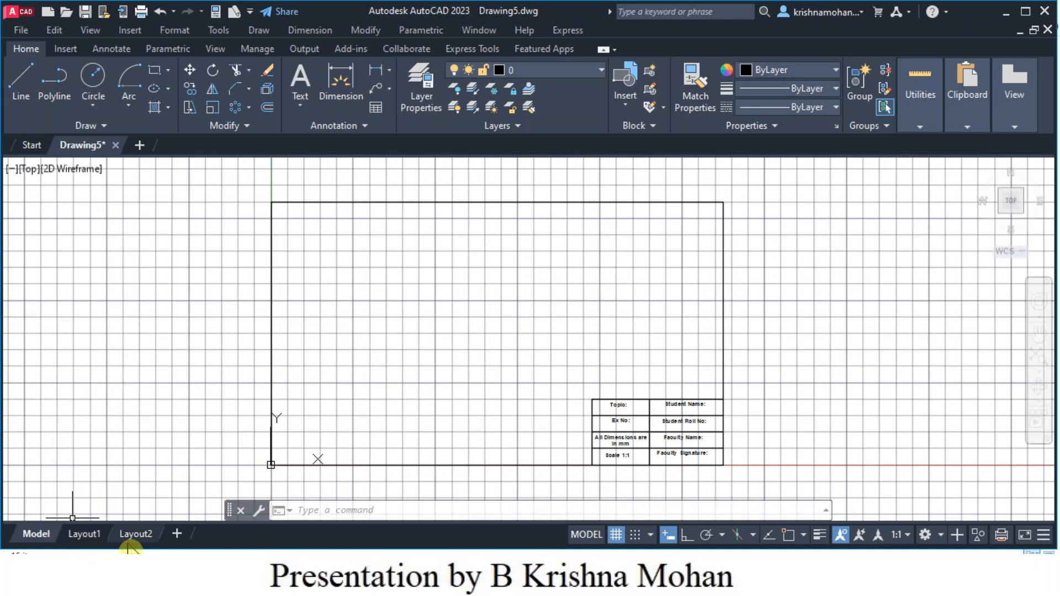
pyautogui.moveTo(88, 544)
# - Delete the Layout2 sheet, leaving only Model and Layout1
pyautogui.click(80, 536)
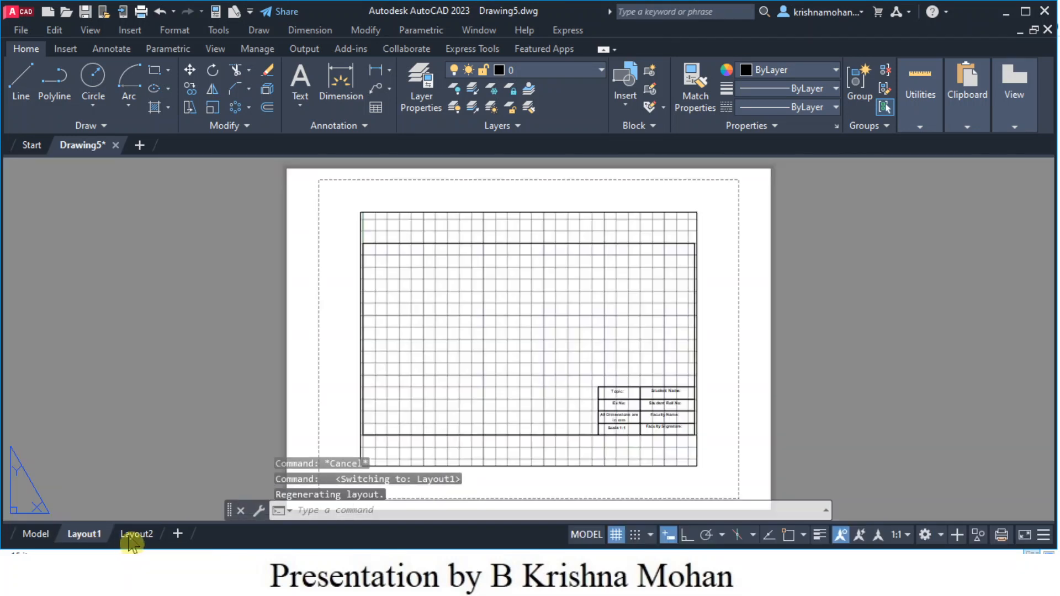
pyautogui.click(134, 535)
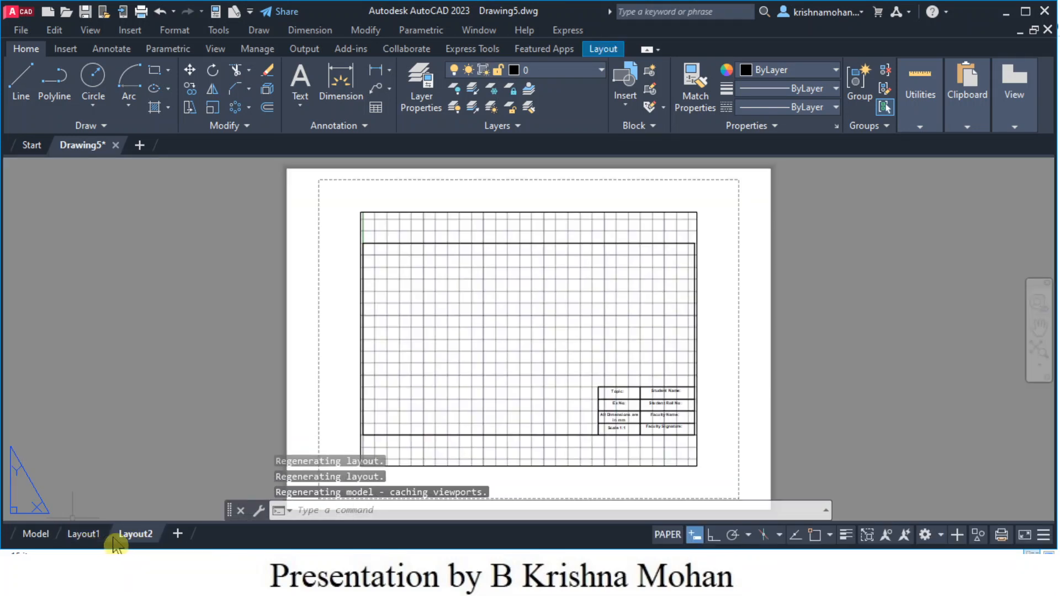
pyautogui.moveTo(94, 542)
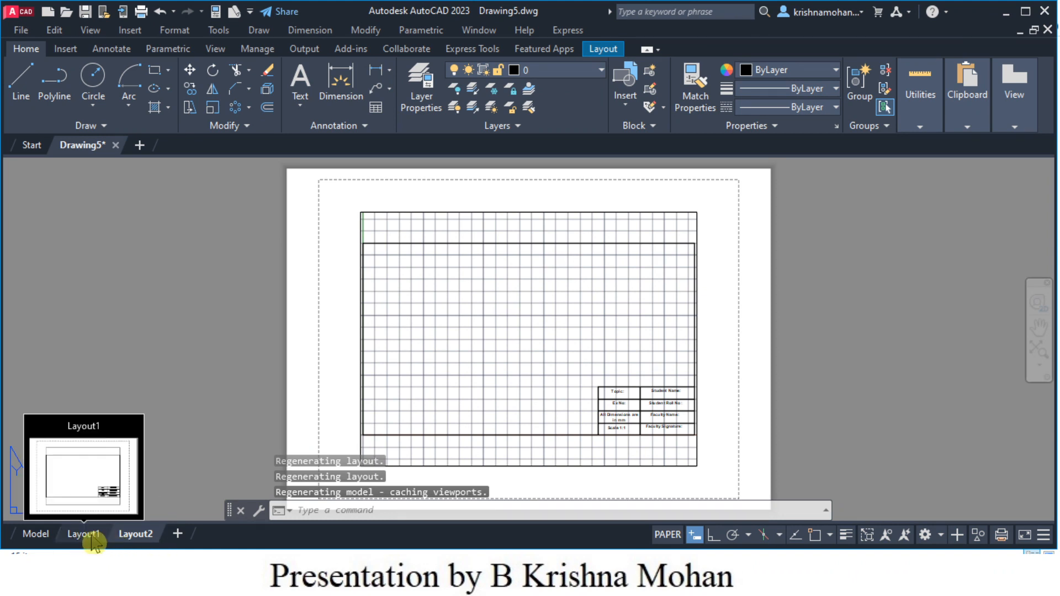
pyautogui.rightClick(136, 543)
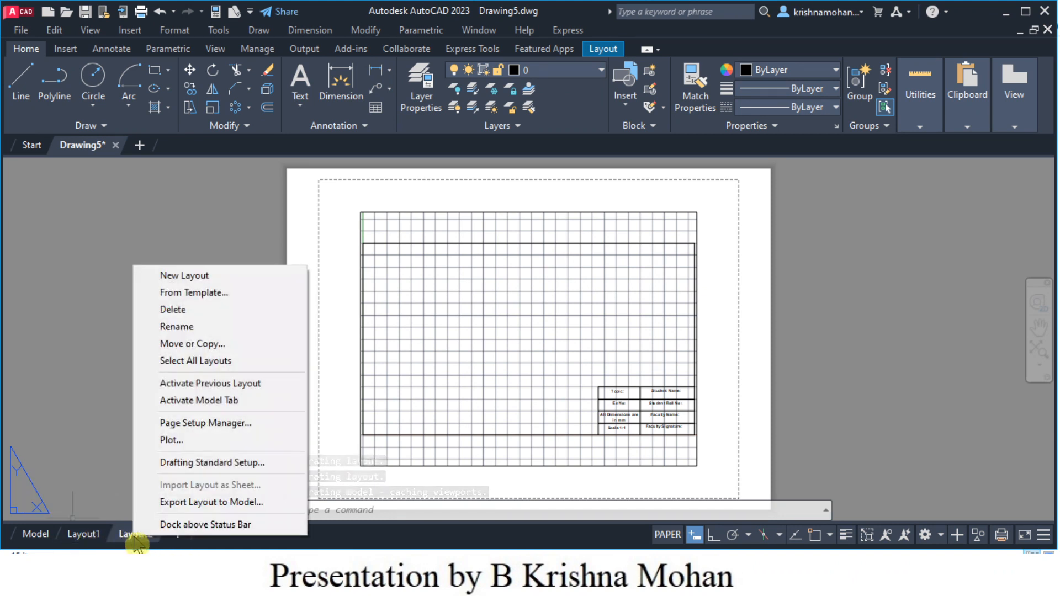
pyautogui.click(173, 310)
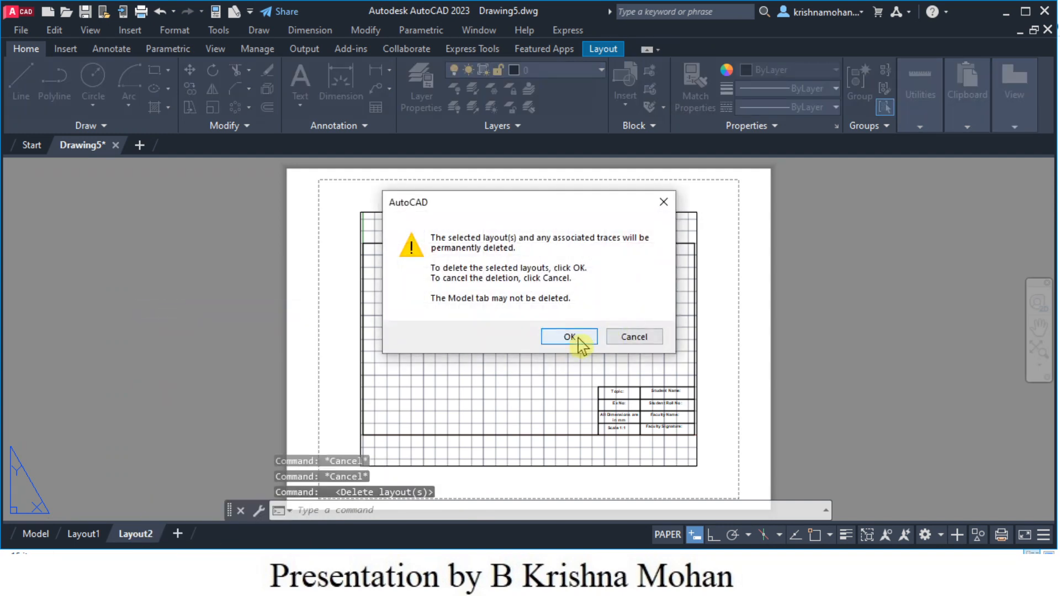
pyautogui.click(569, 337)
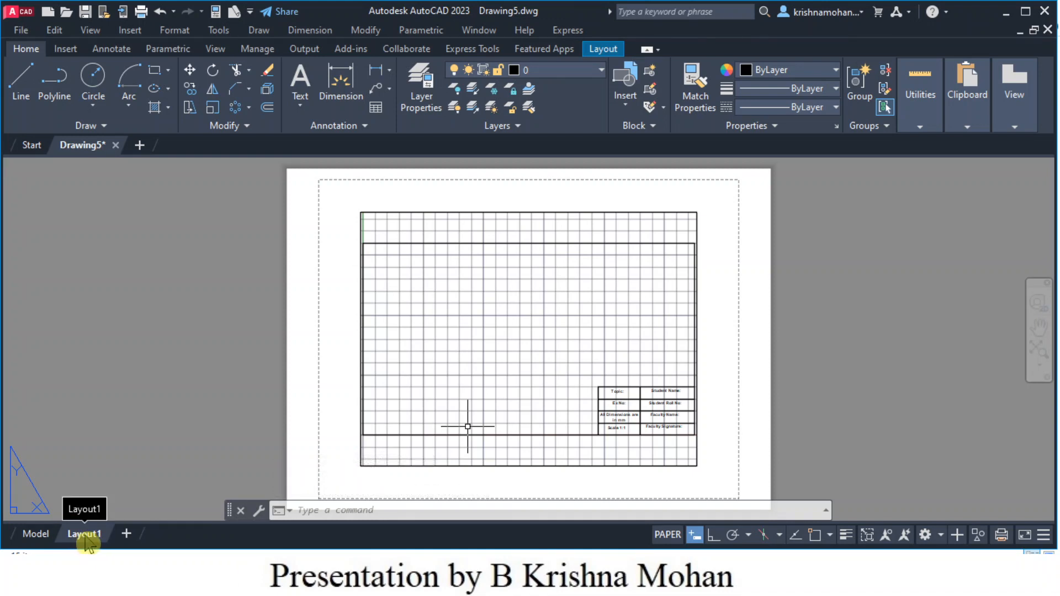
# - Open Layout1's setup through the Page Setup Manager, showing ISO A4 landscape with no printer
pyautogui.rightClick(85, 541)
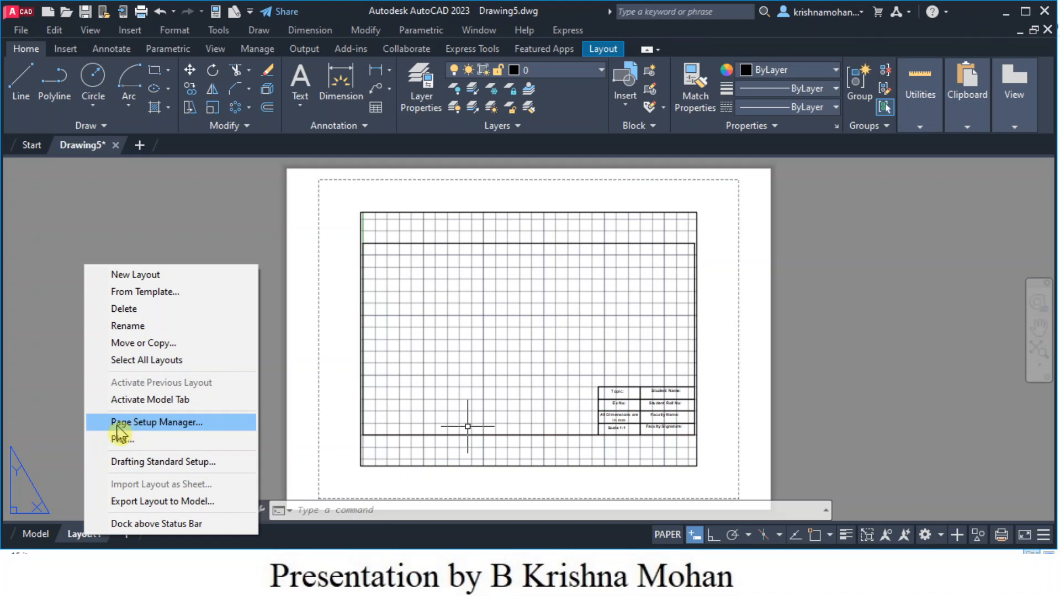
pyautogui.click(171, 423)
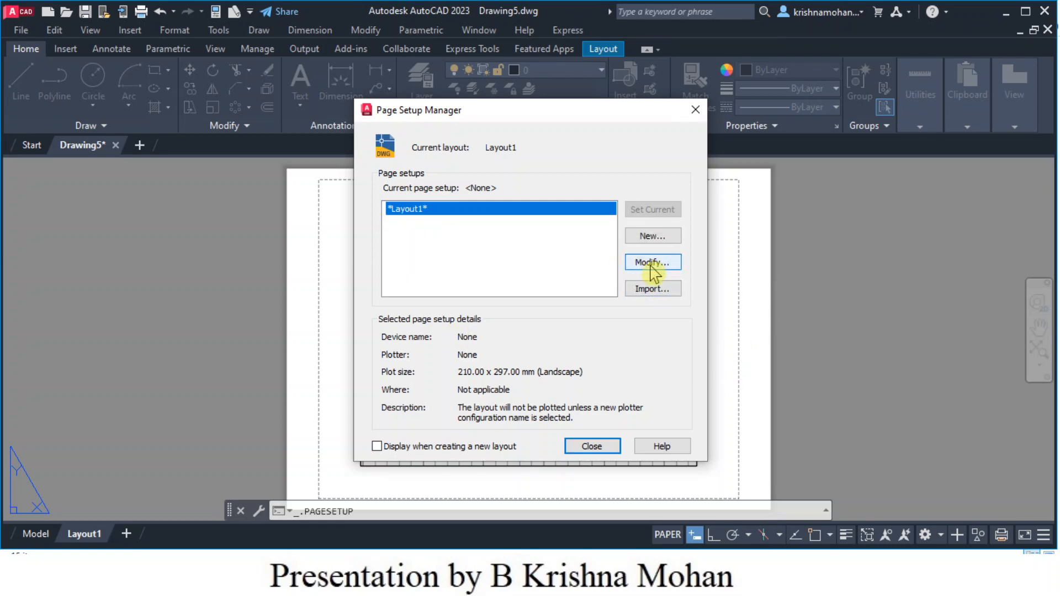
pyautogui.click(653, 263)
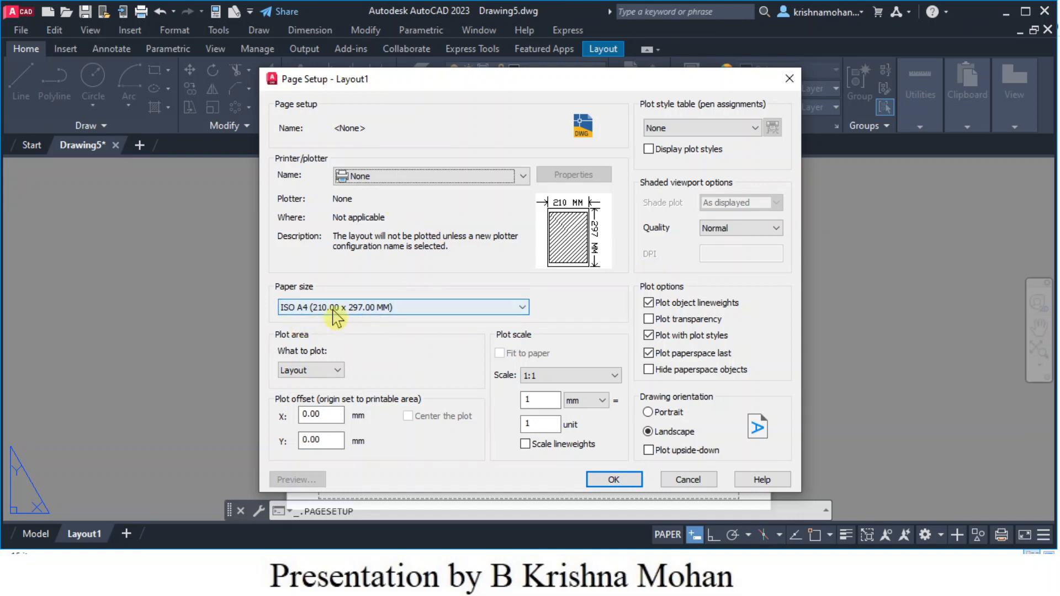
# - Choose ISO A4 (297.00 x 210.00 MM) paper for Layout1 and confirm What to plot is Layout
pyautogui.click(523, 307)
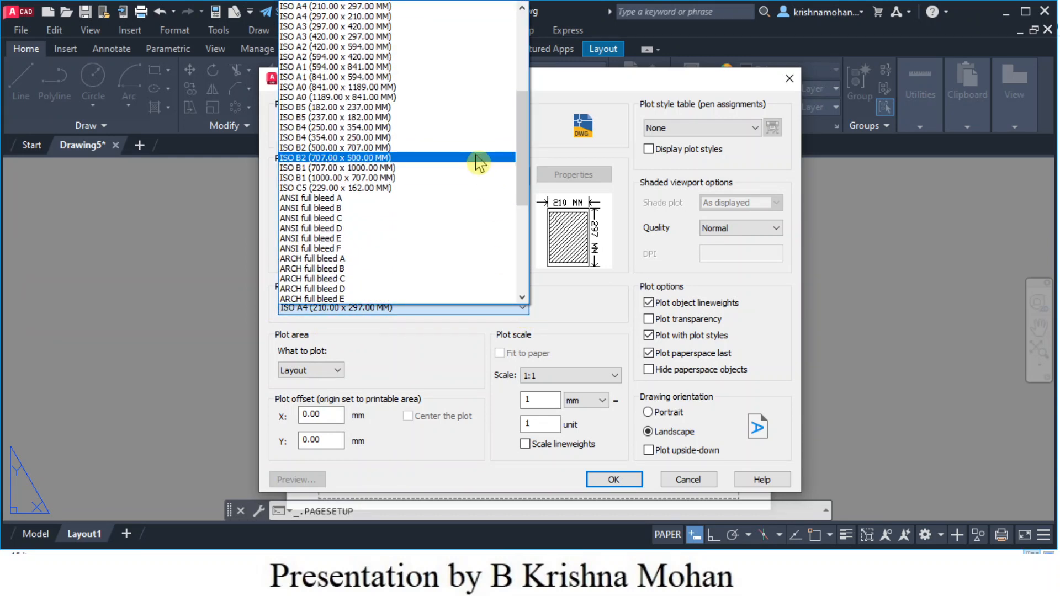
pyautogui.scroll(1, 473, 161)
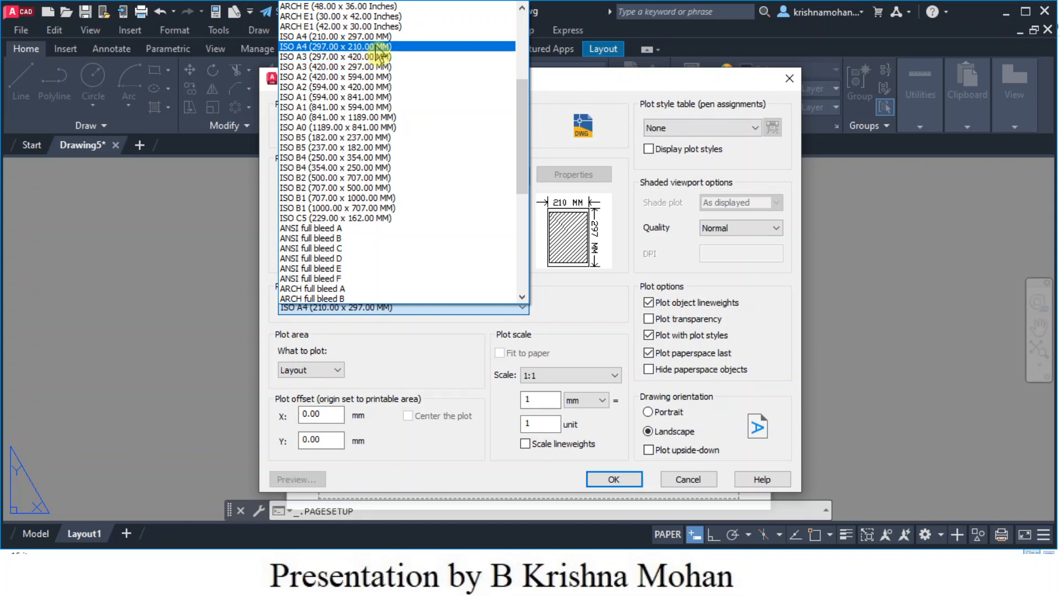
pyautogui.click(377, 49)
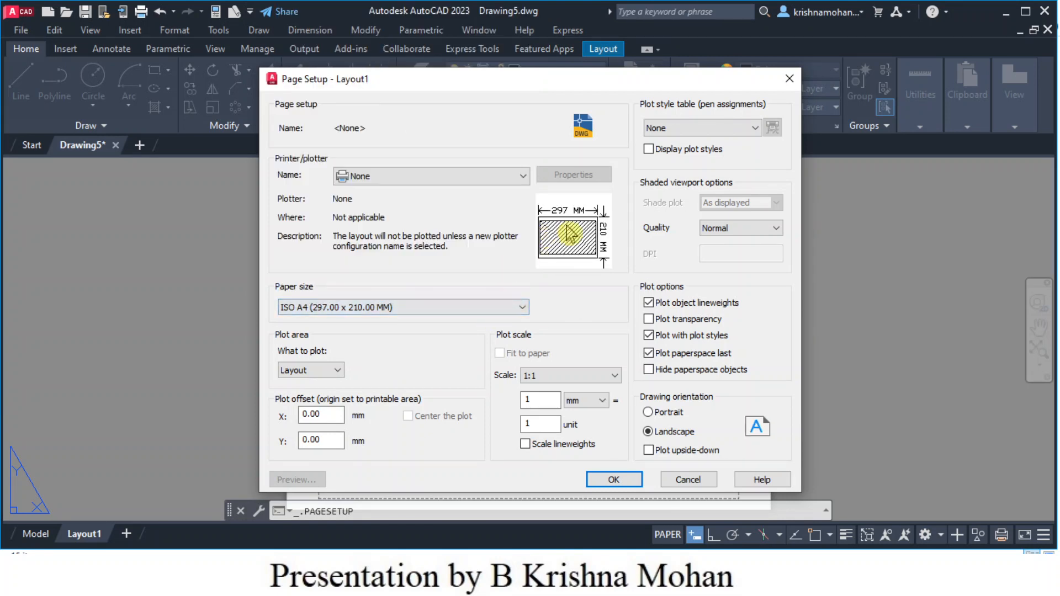
pyautogui.moveTo(607, 229)
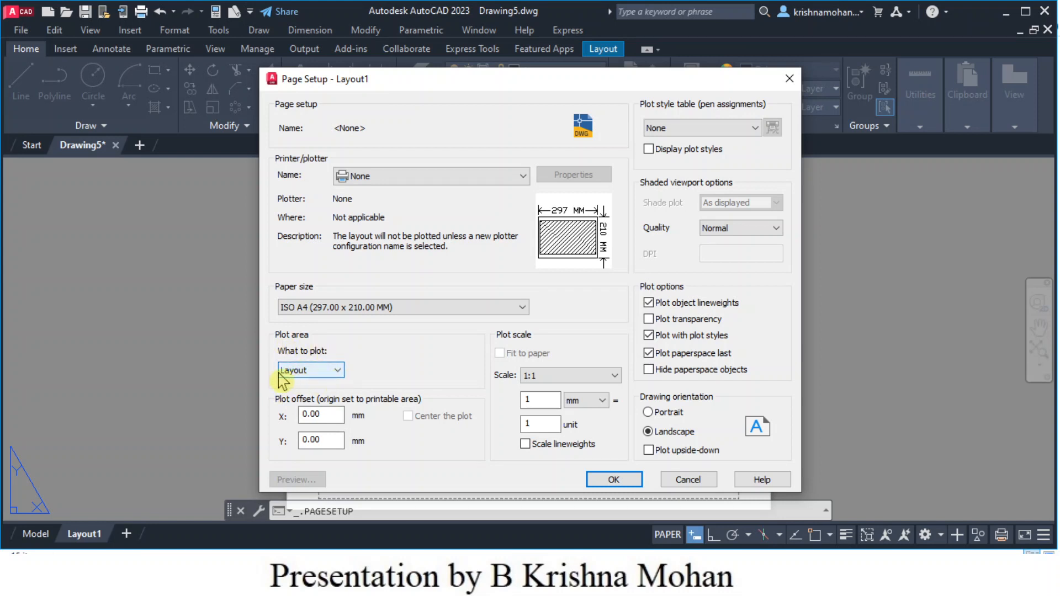
pyautogui.click(335, 370)
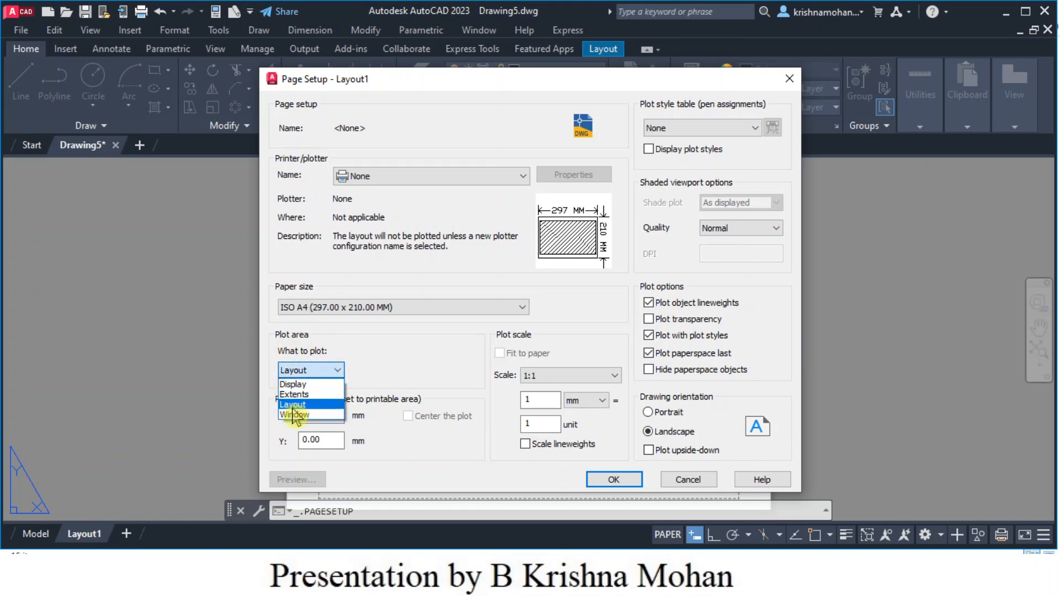
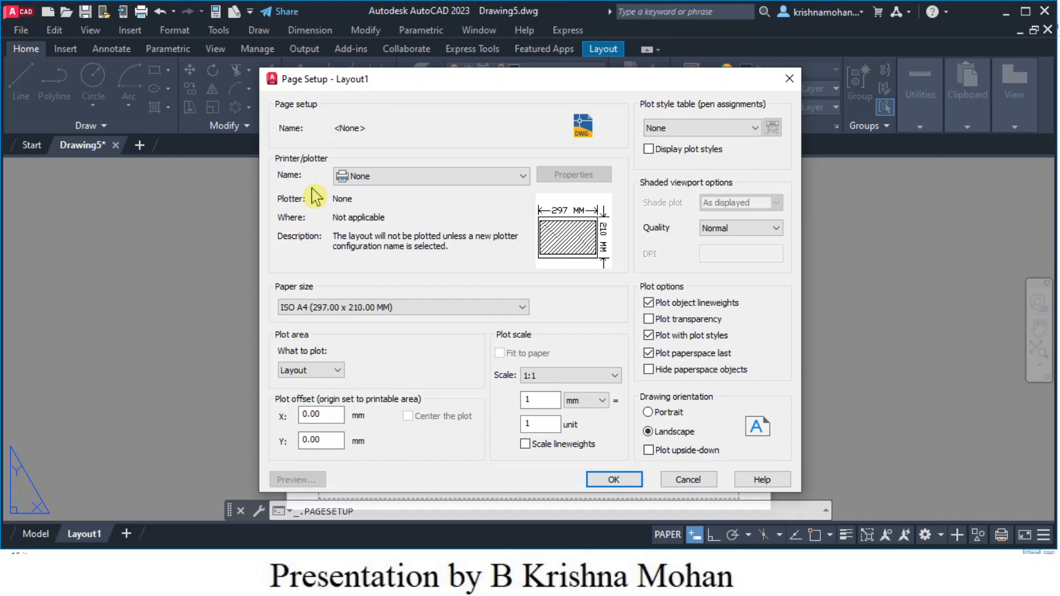
# - Pick DWG To PDF.pc3 as the printer/plotter in Layout1's page setup
pyautogui.click(521, 177)
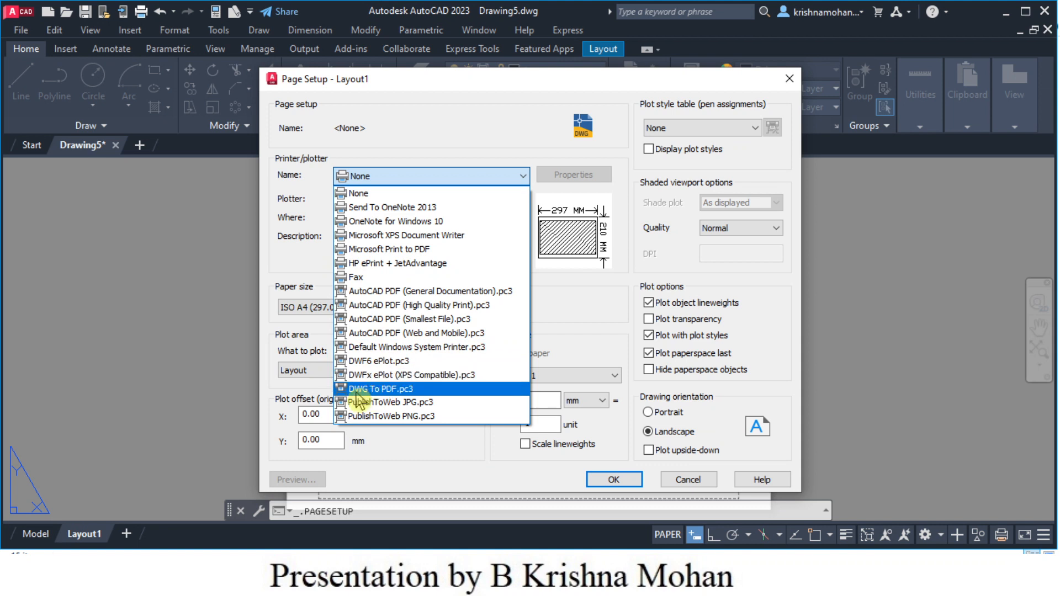
pyautogui.click(390, 390)
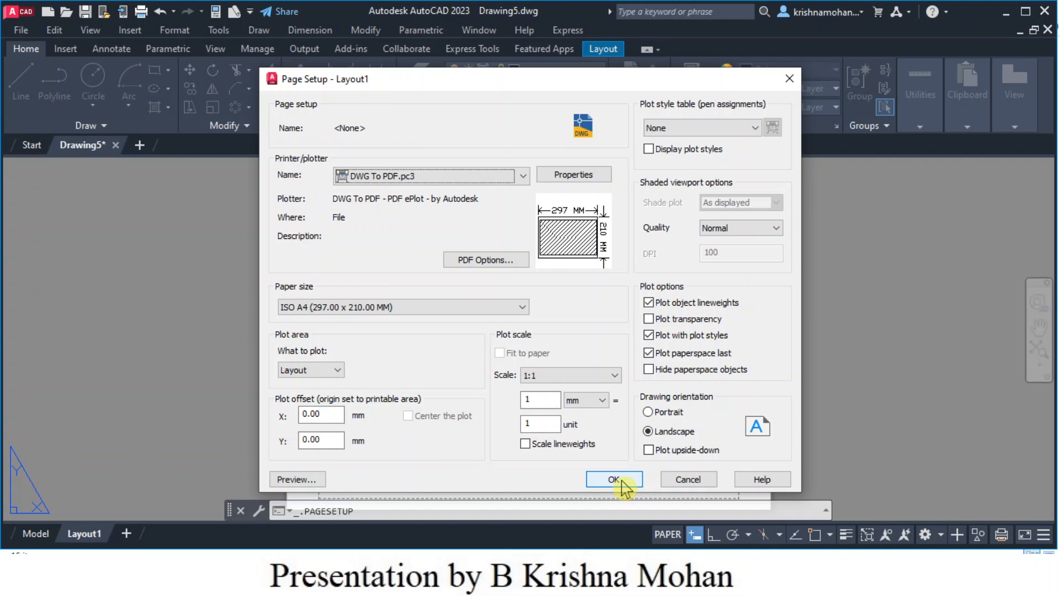
# - Preview the layout plot, then shift the Page Setup dialog aside to view the manager
pyautogui.click(297, 480)
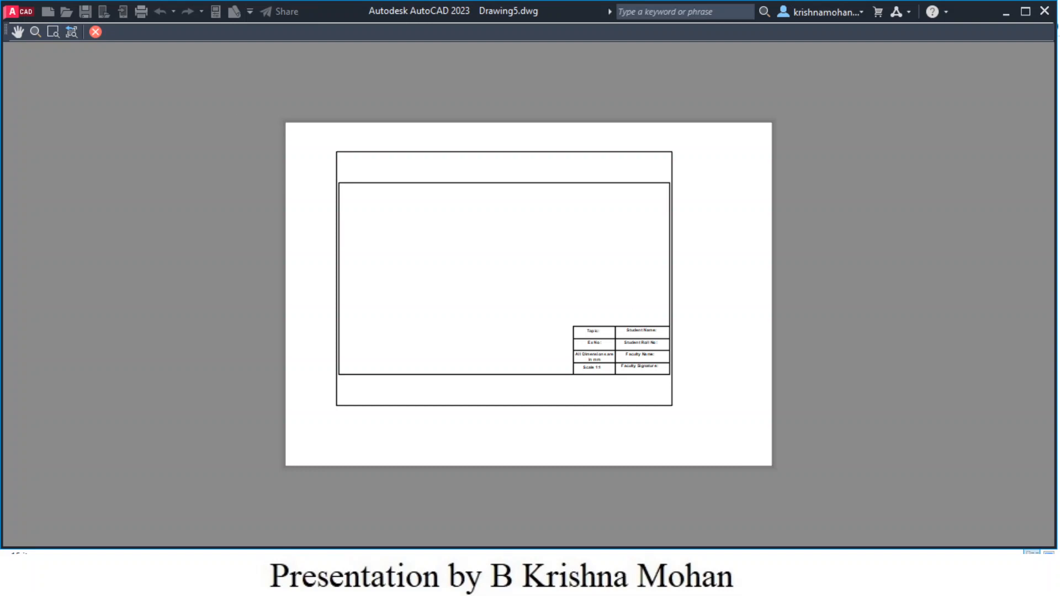
pyautogui.click(97, 32)
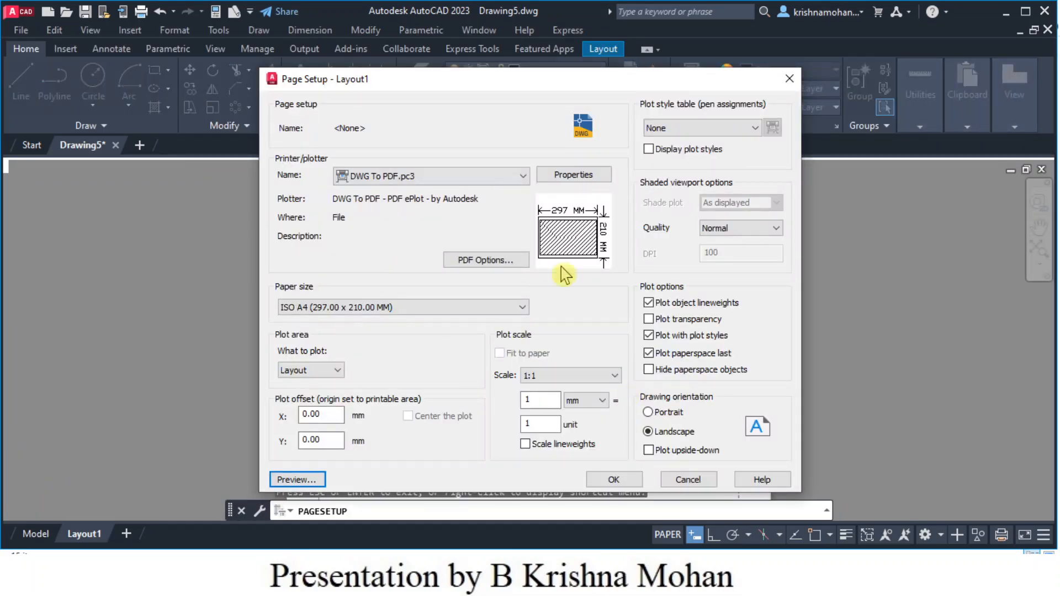
pyautogui.moveTo(635, 88); pyautogui.dragTo(749, 123)
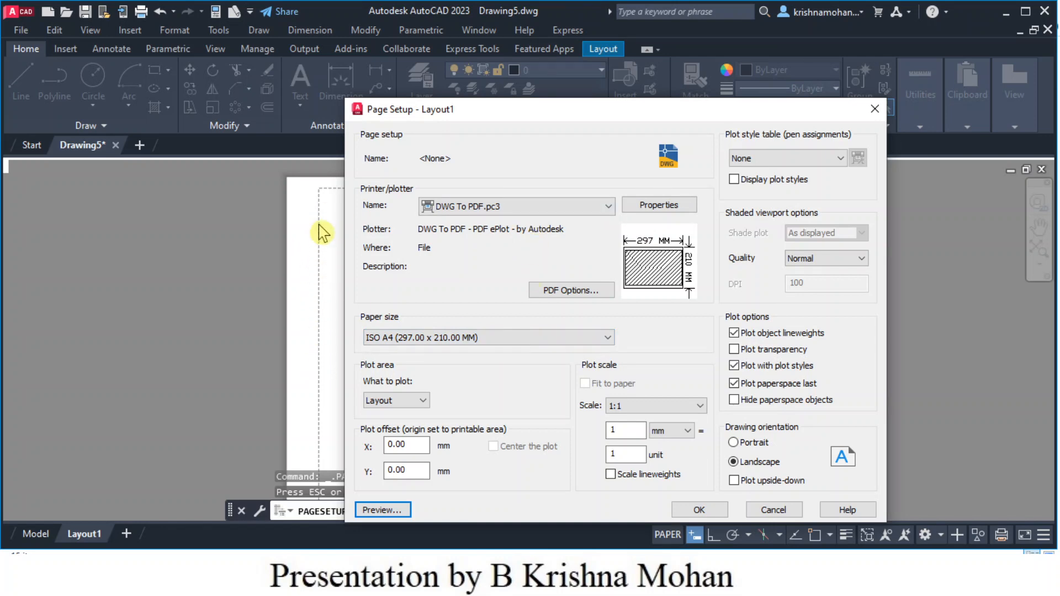
pyautogui.moveTo(599, 116); pyautogui.dragTo(220, 220)
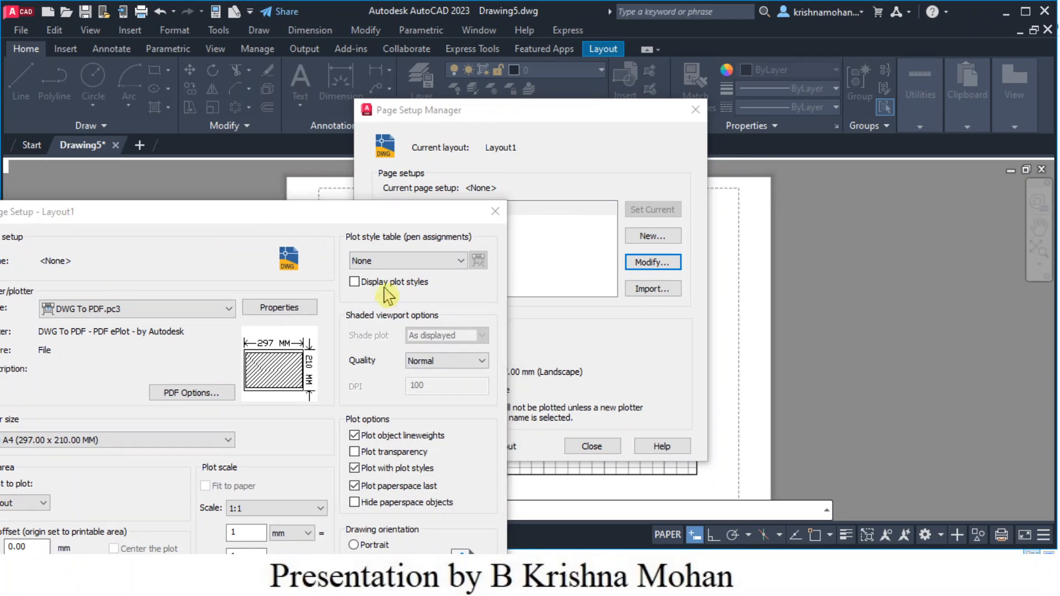
pyautogui.moveTo(398, 218); pyautogui.dragTo(757, 58)
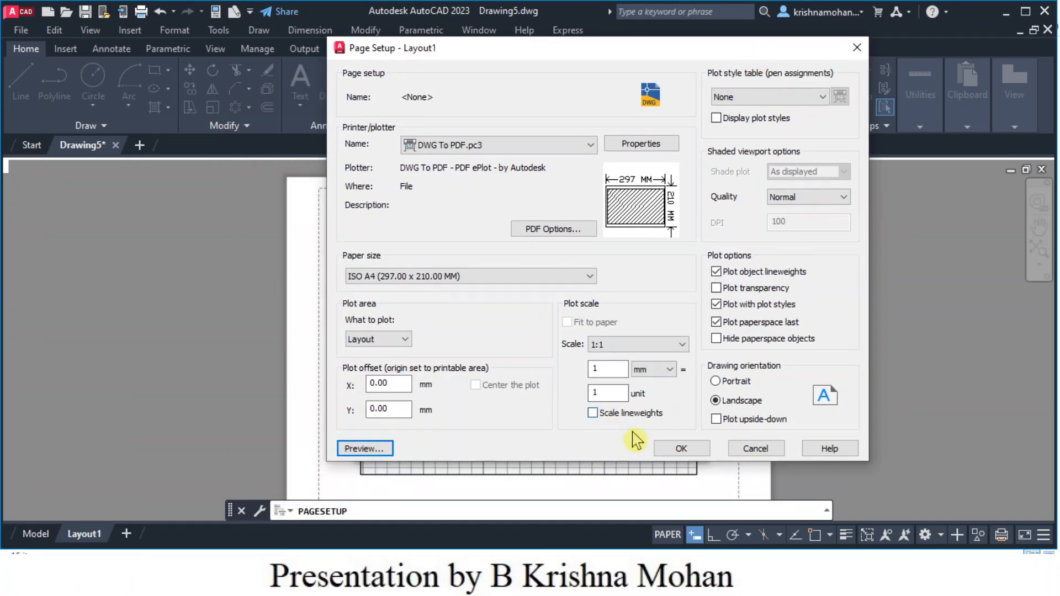
# - Cancel the page setup changes and close the Page Setup Manager
pyautogui.click(387, 453)
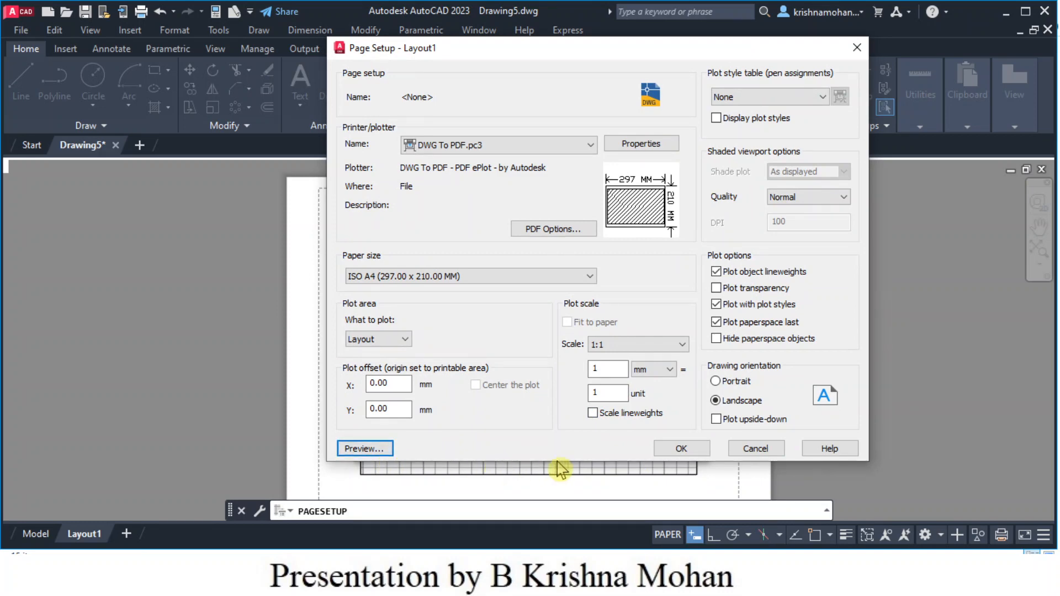
pyautogui.click(754, 450)
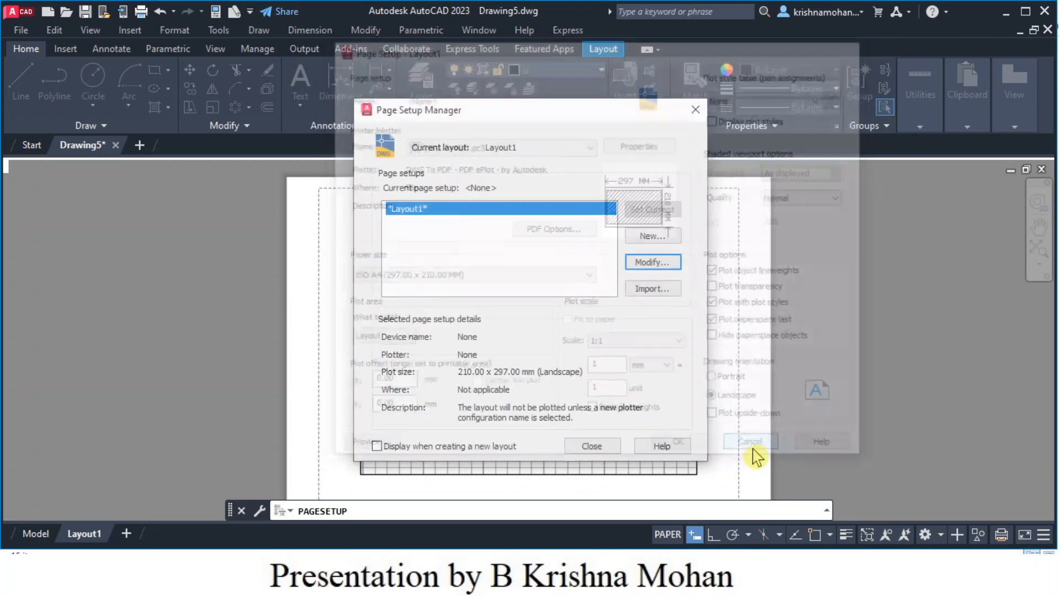
pyautogui.click(591, 447)
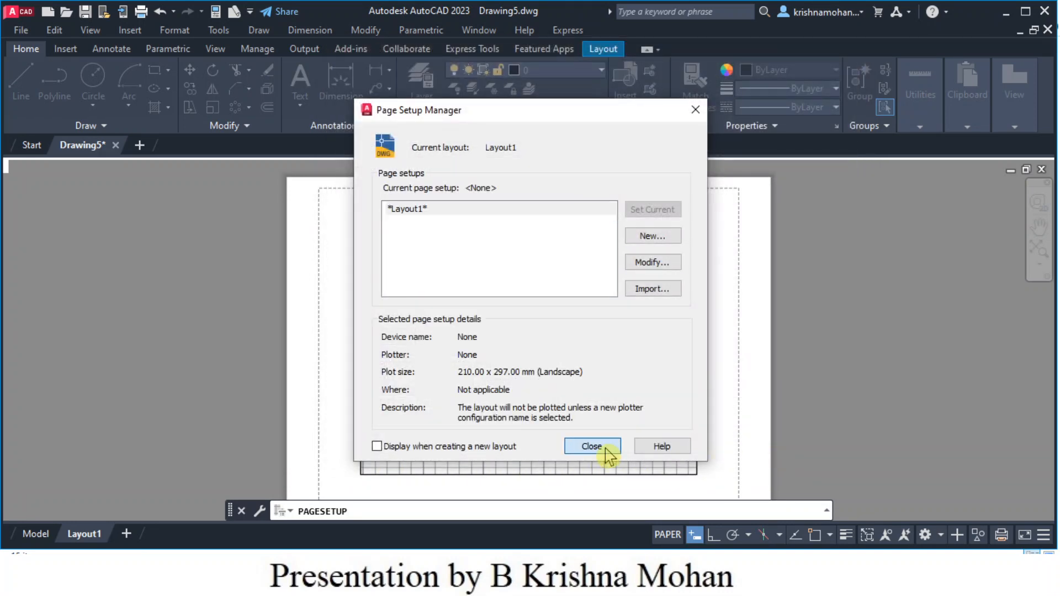
pyautogui.click(749, 371)
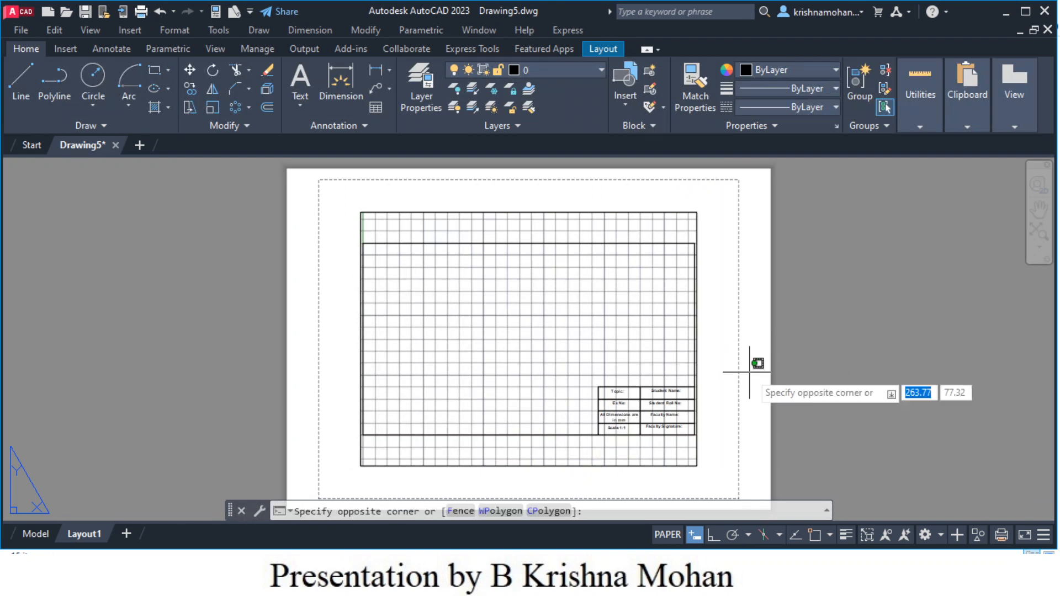
# - Glance at model space, return to Layout1, and select its viewport
pyautogui.click(750, 371)
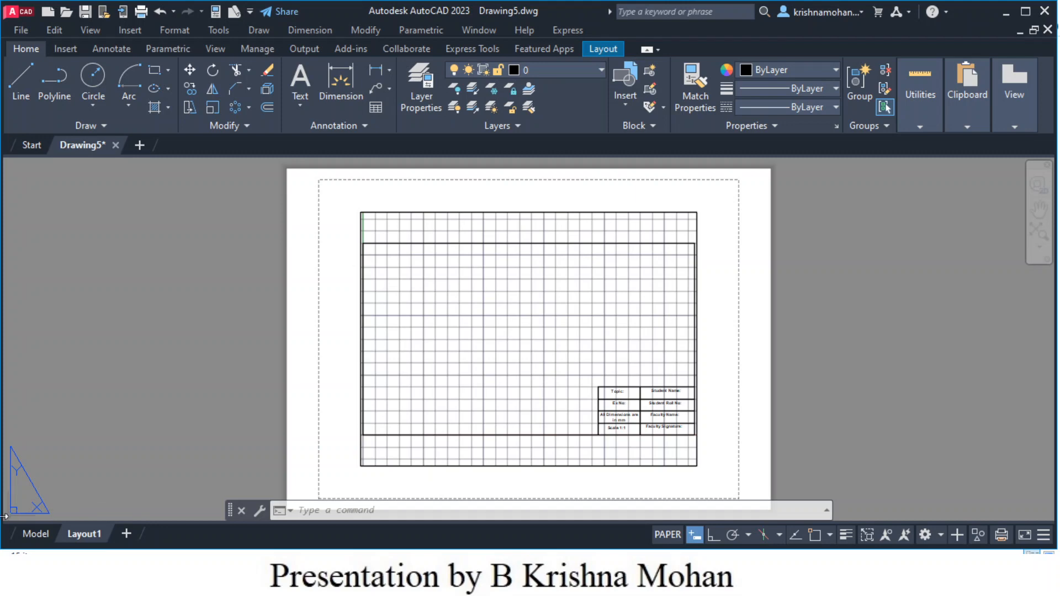
pyautogui.click(38, 542)
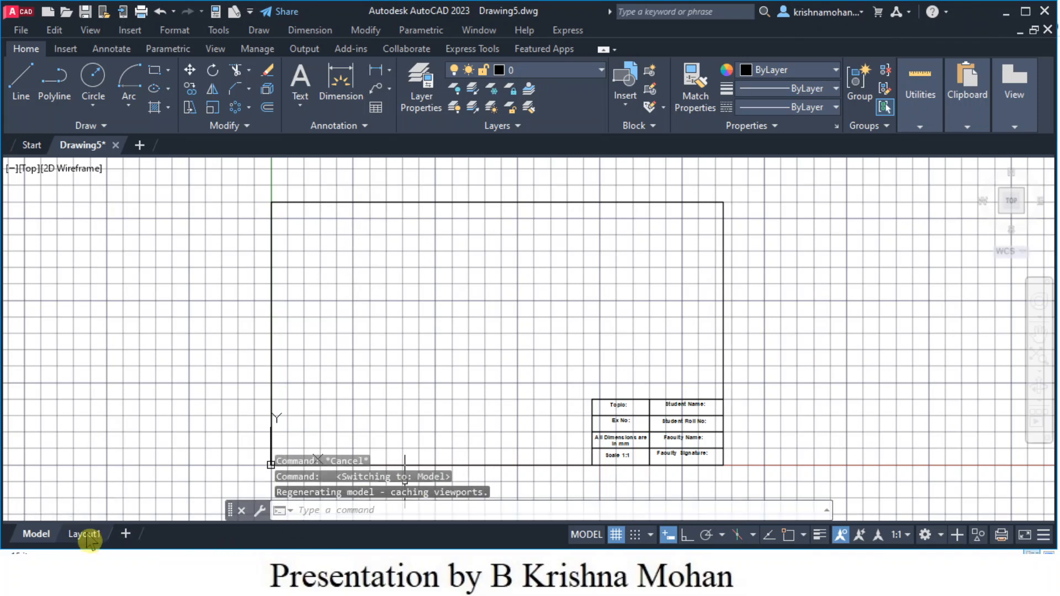
pyautogui.click(84, 534)
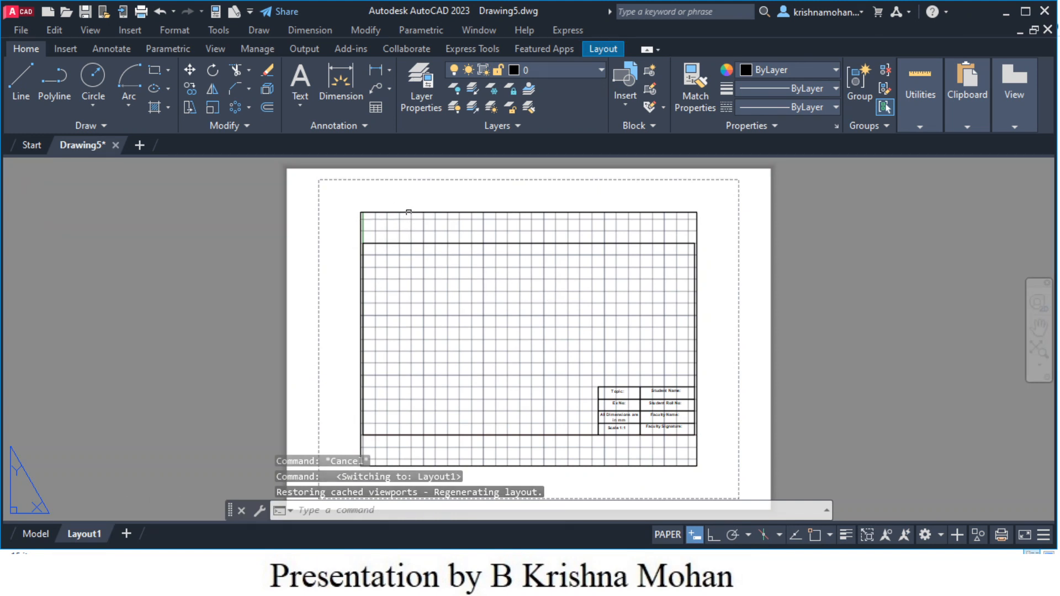
pyautogui.click(409, 212)
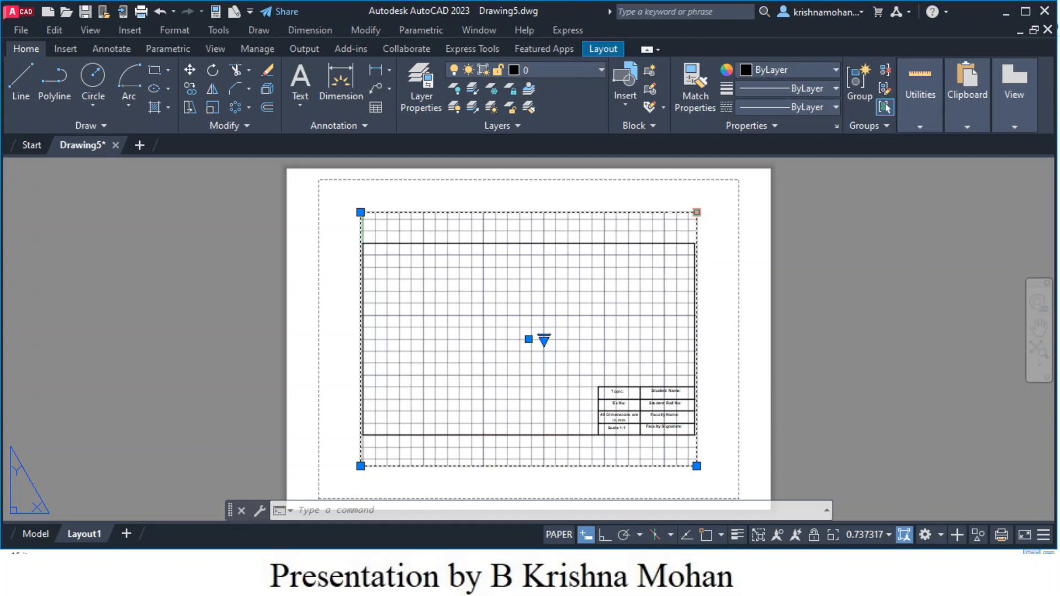
# - Stretch the viewport's top-right, top-left and bottom corners out to the dashed printable margin
pyautogui.click(697, 212)
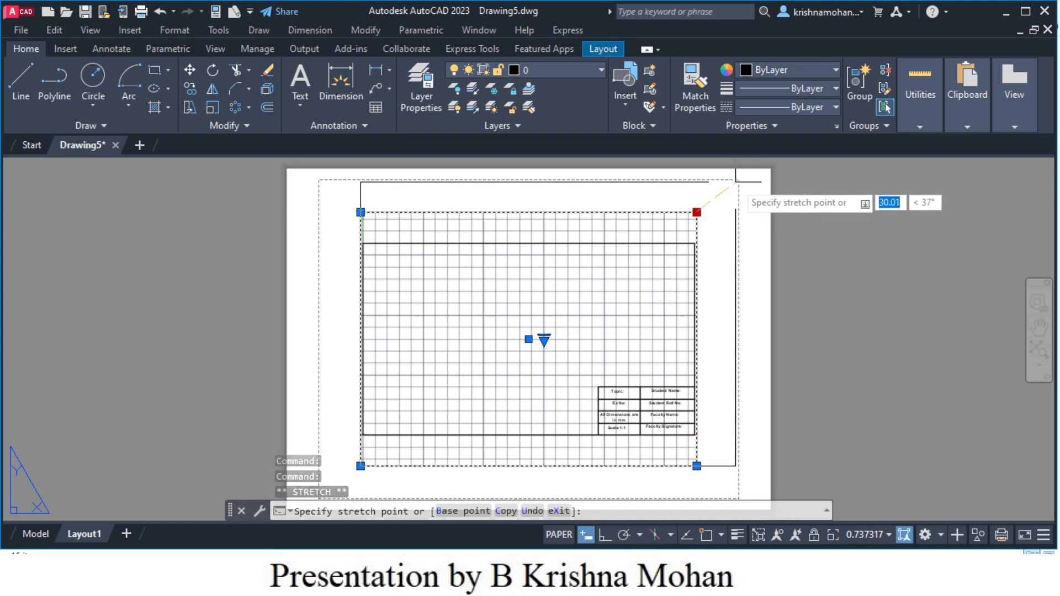
pyautogui.click(737, 181)
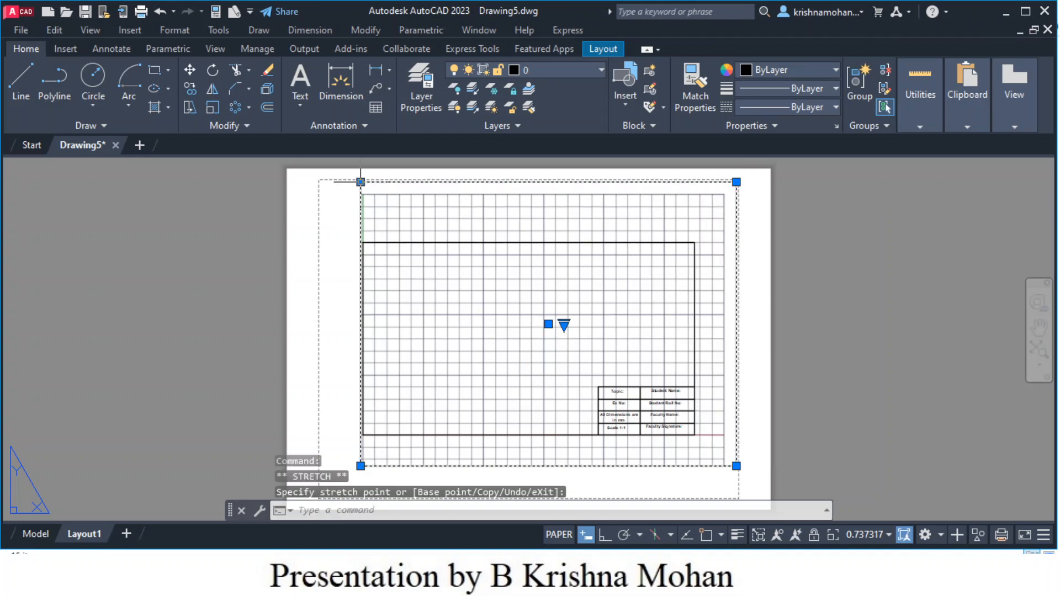
pyautogui.click(360, 182)
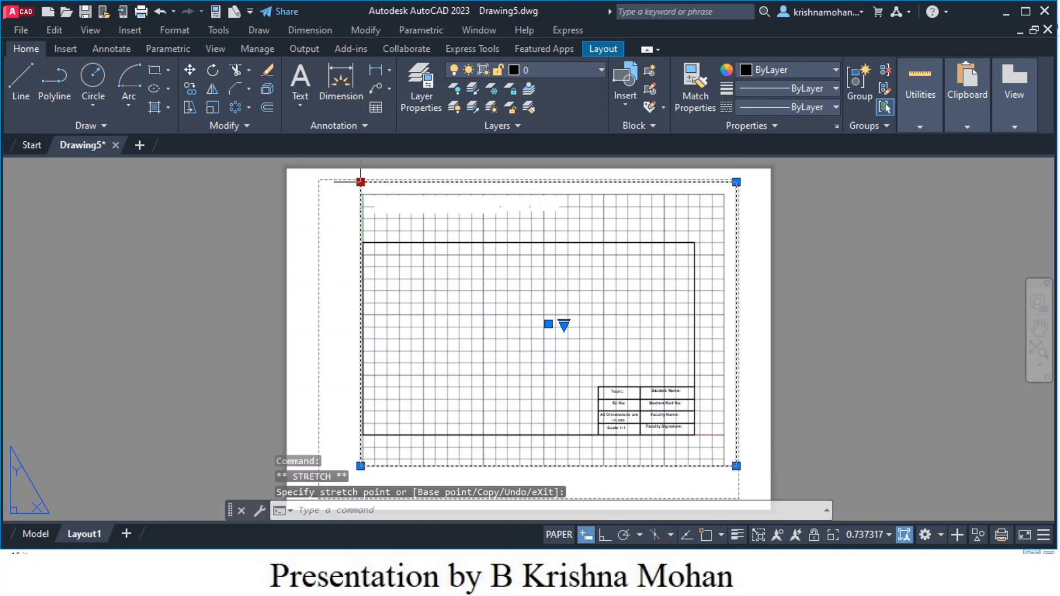
pyautogui.click(322, 182)
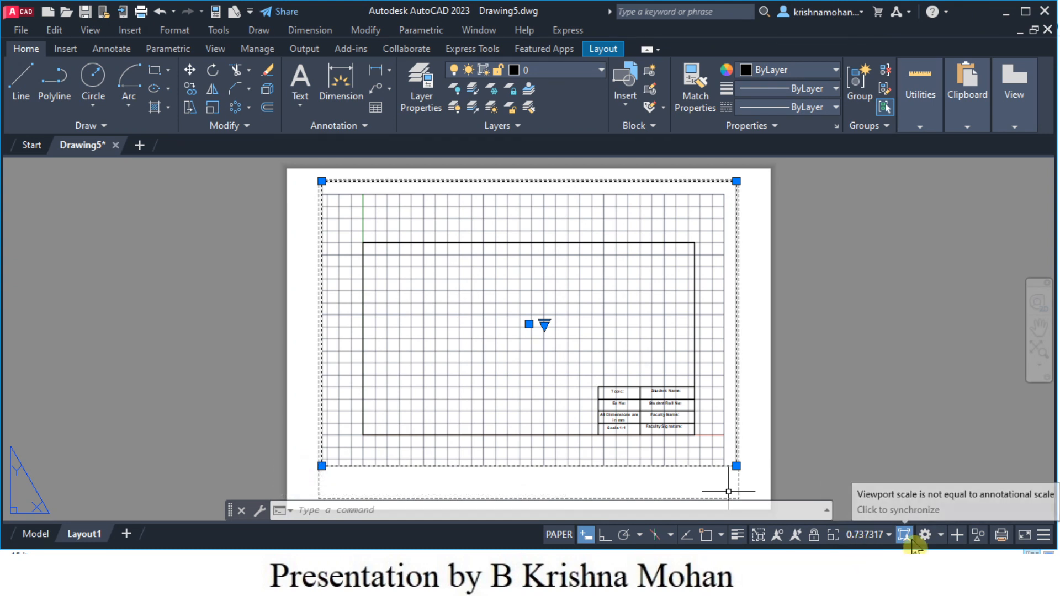
pyautogui.click(321, 466)
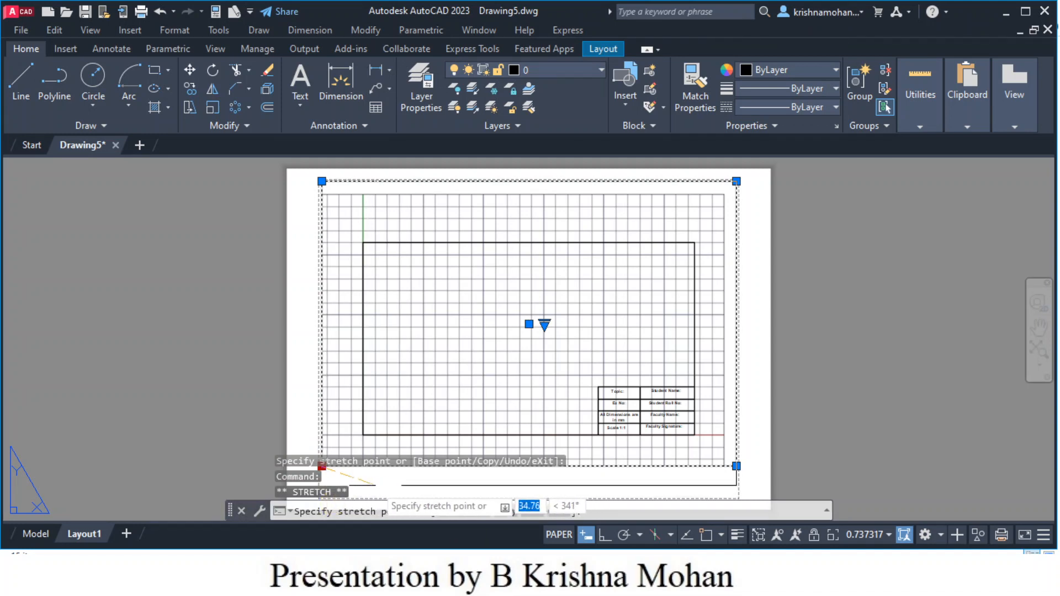
pyautogui.moveTo(365, 485); pyautogui.dragTo(413, 422, button='middle')
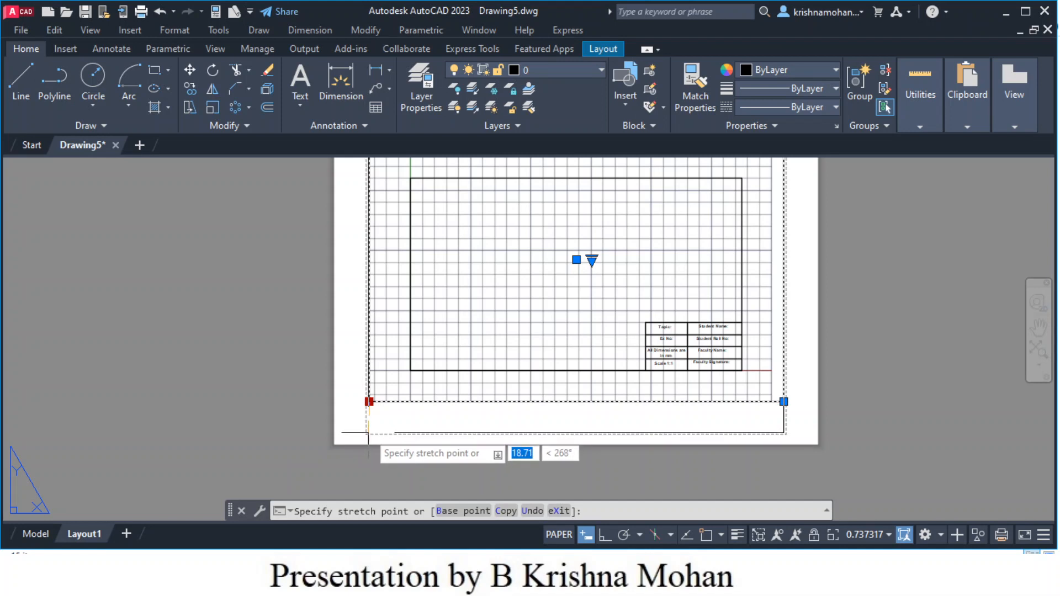
pyautogui.click(369, 430)
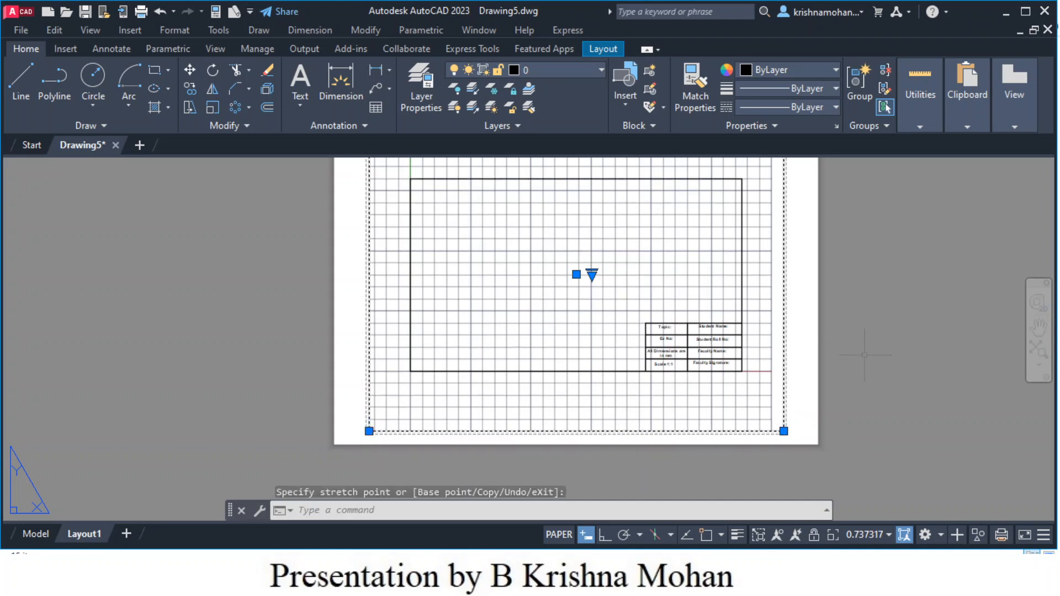
pyautogui.scroll(2, 865, 355)
pyautogui.scroll(-2, 726, 365)
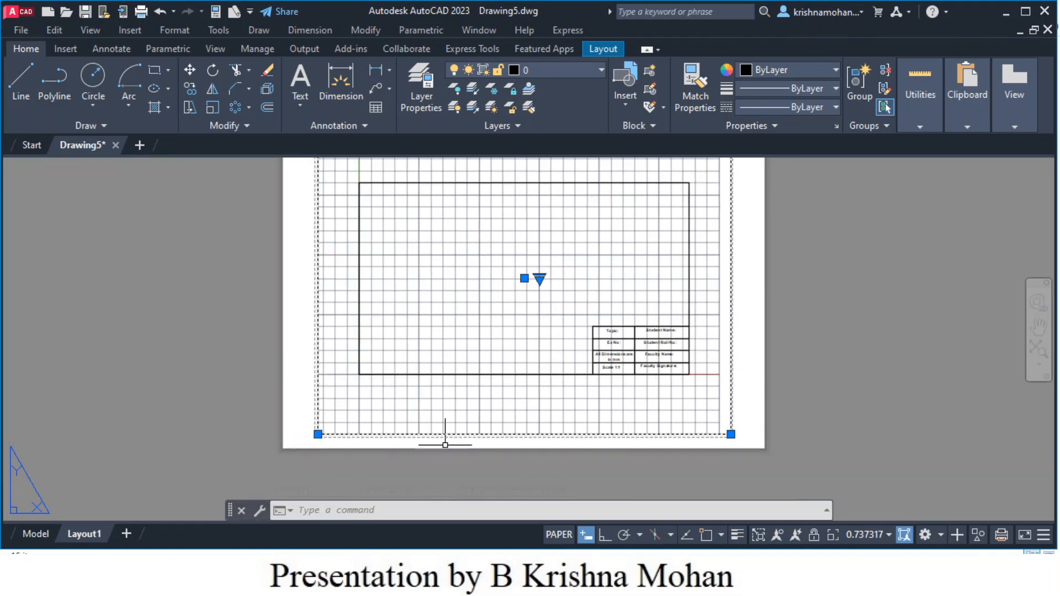
# - Deselect the viewport and activate it for model-space work at scale 0.737317
pyautogui.click(751, 297)
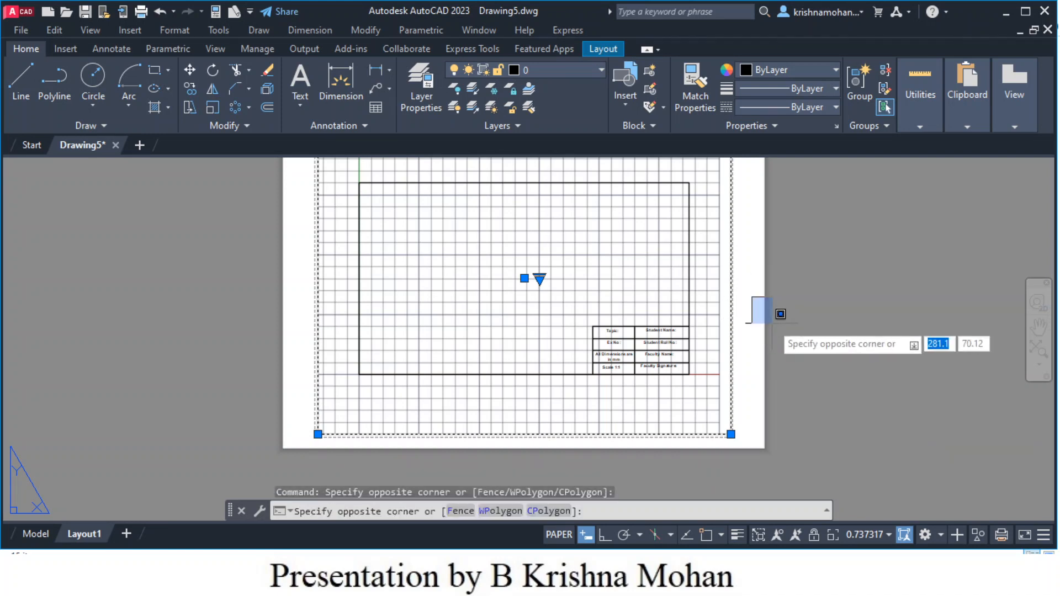
pyautogui.press('Escape')
pyautogui.press('Escape')
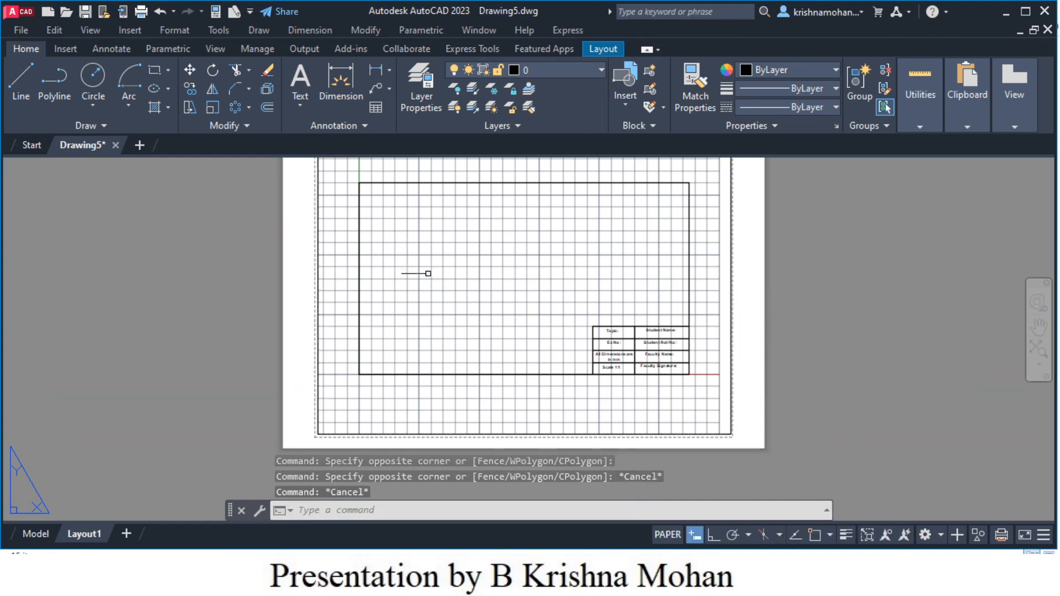
pyautogui.scroll(2, 443, 313)
pyautogui.scroll(-2, 442, 313)
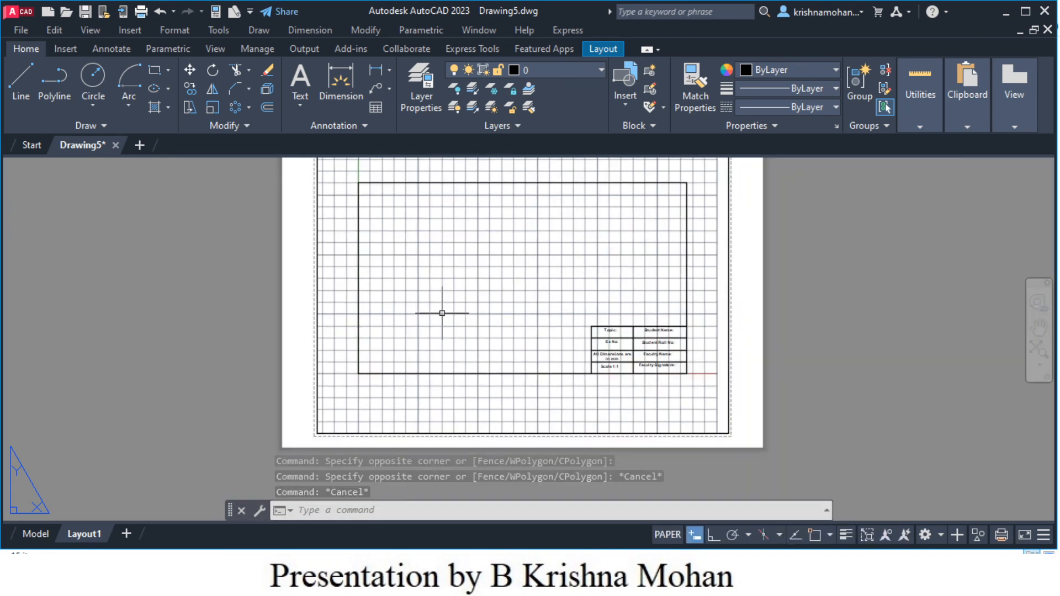
pyautogui.scroll(-2, 442, 313)
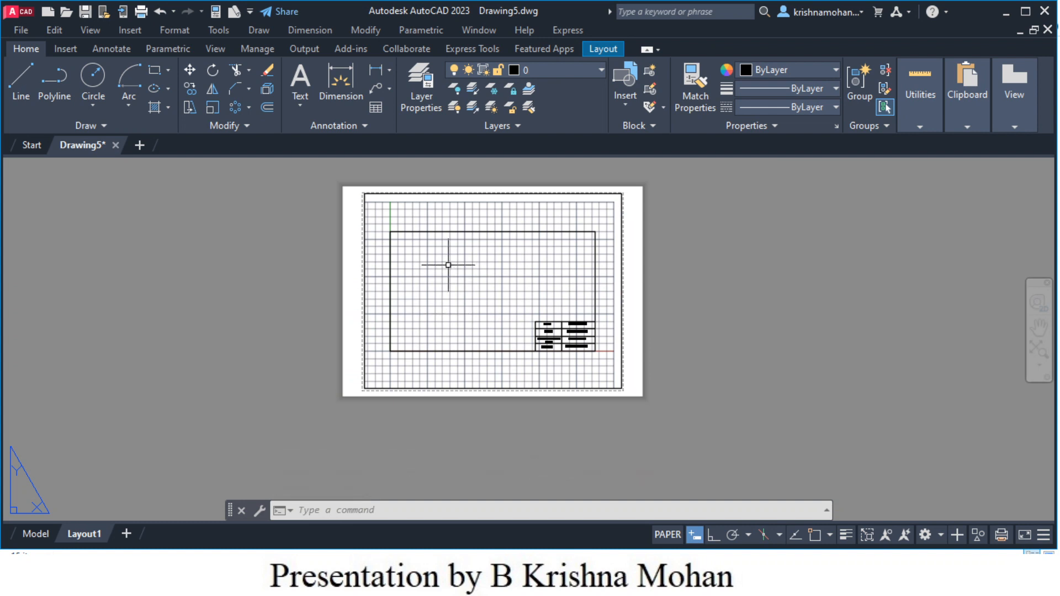
pyautogui.scroll(2, 449, 265)
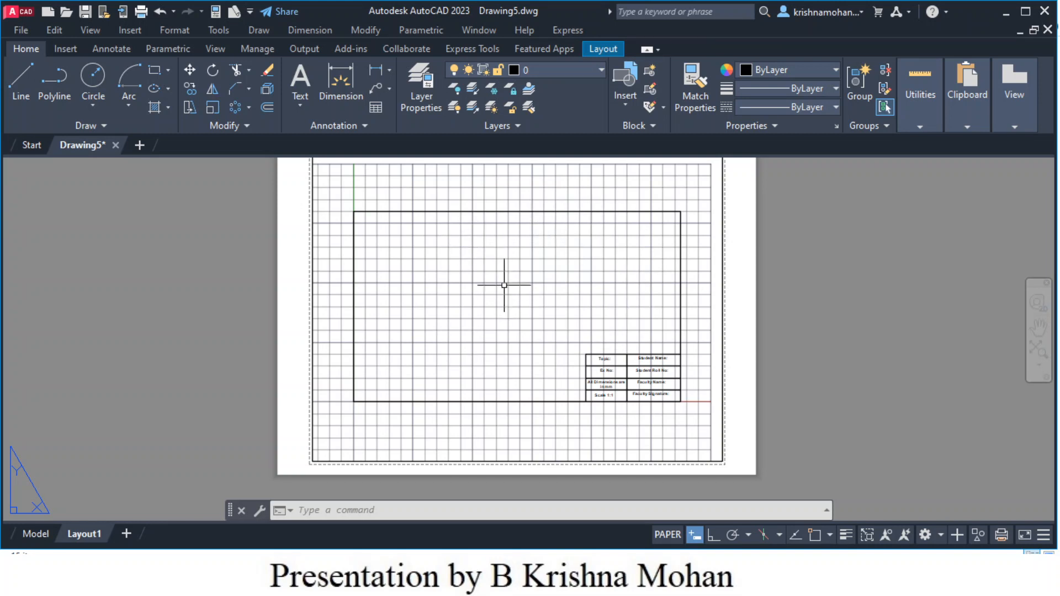
pyautogui.doubleClick(461, 298)
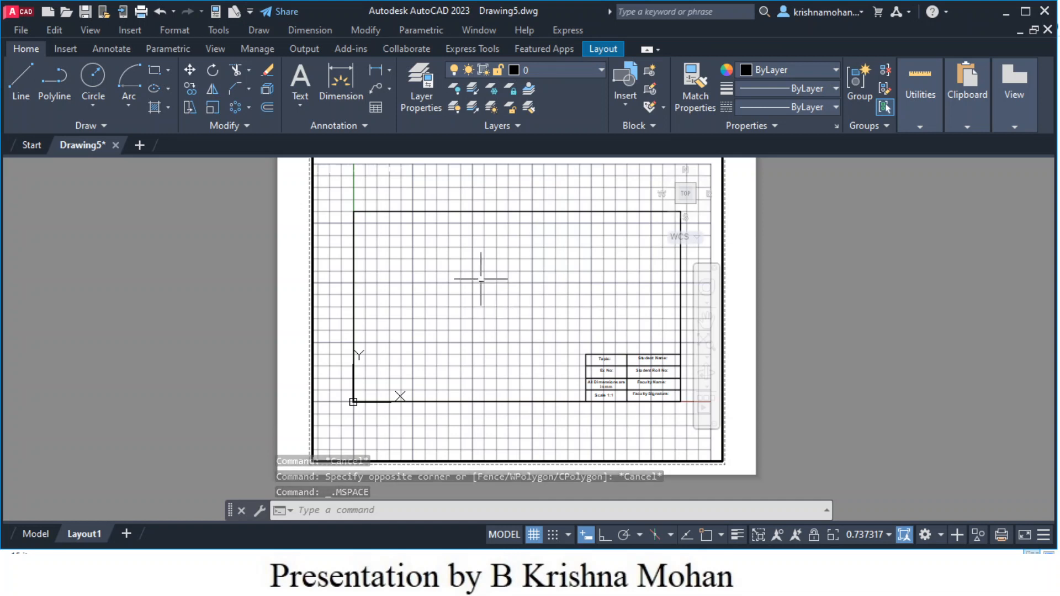
# - Set the viewport scale to 1:1 and pan the drawing to position the title block
pyautogui.click(888, 534)
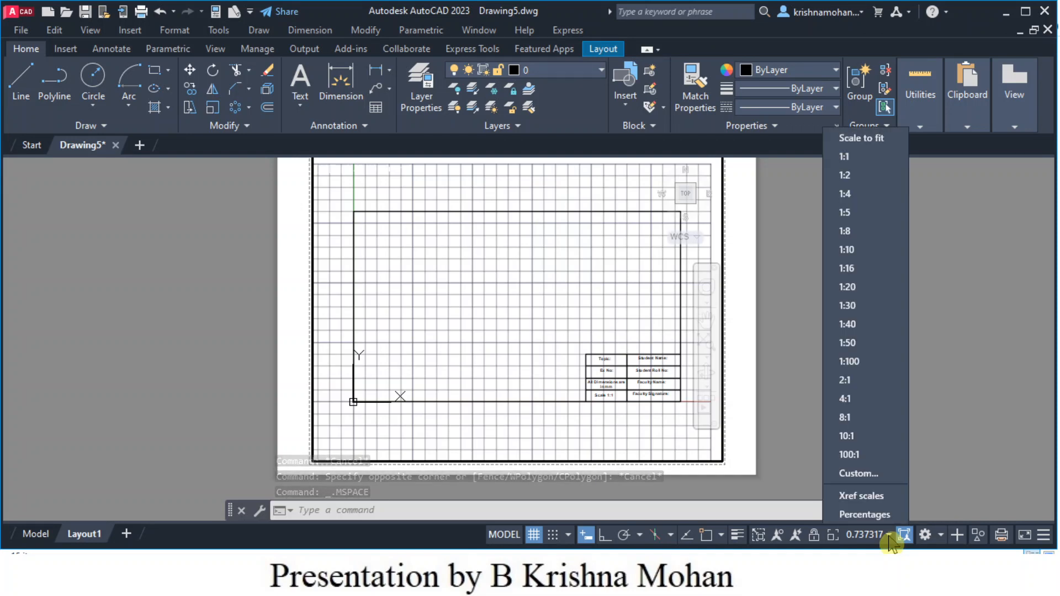
pyautogui.click(851, 160)
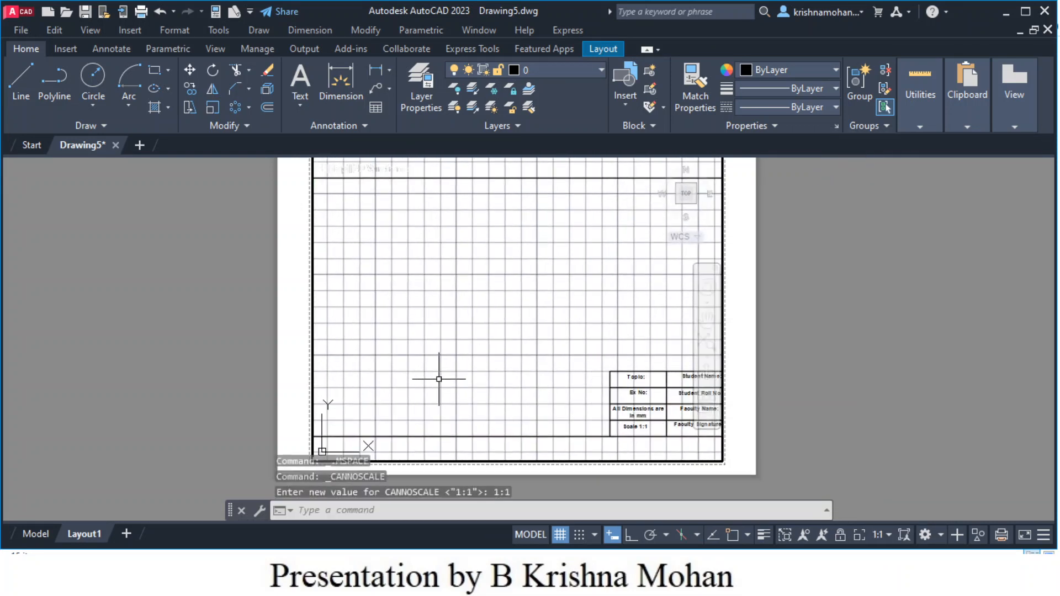
pyautogui.scroll(-2, 439, 379)
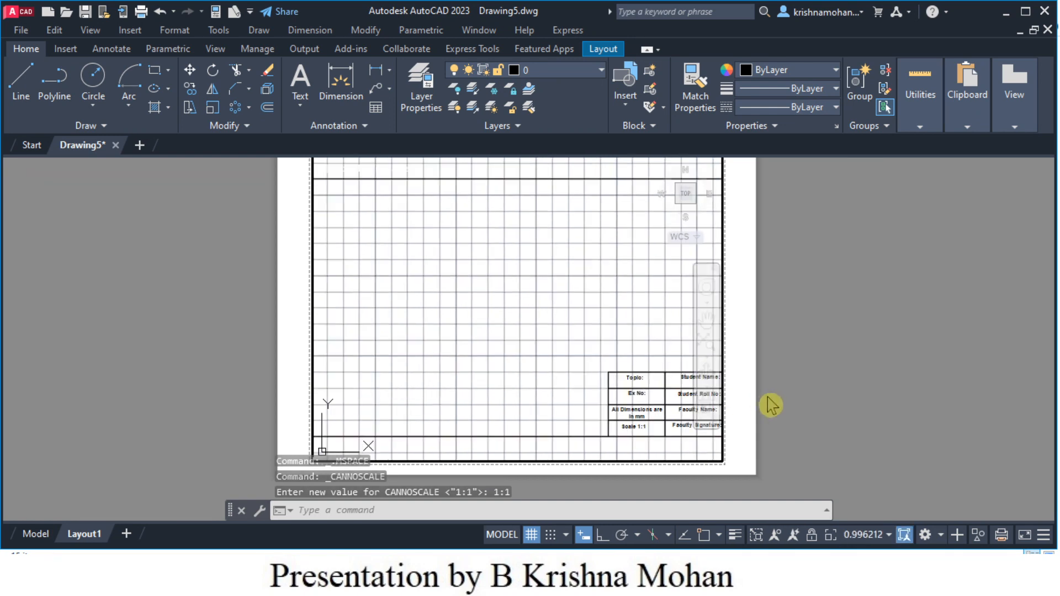
pyautogui.scroll(1, 769, 402)
pyautogui.scroll(-1, 762, 406)
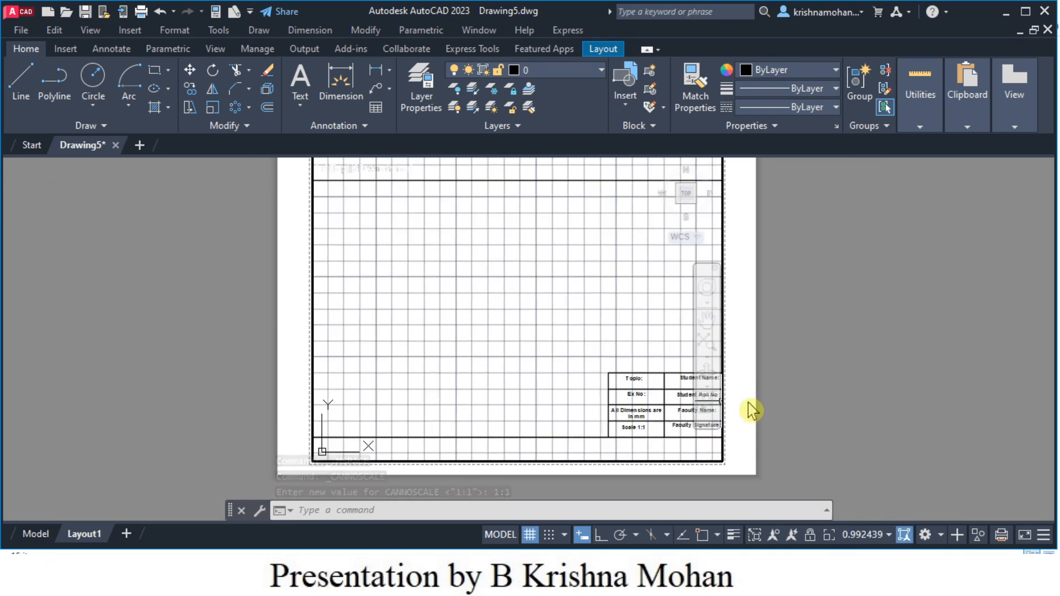
pyautogui.moveTo(787, 414); pyautogui.dragTo(793, 446, button='middle')
pyautogui.moveTo(720, 437); pyautogui.dragTo(720, 416, button='middle')
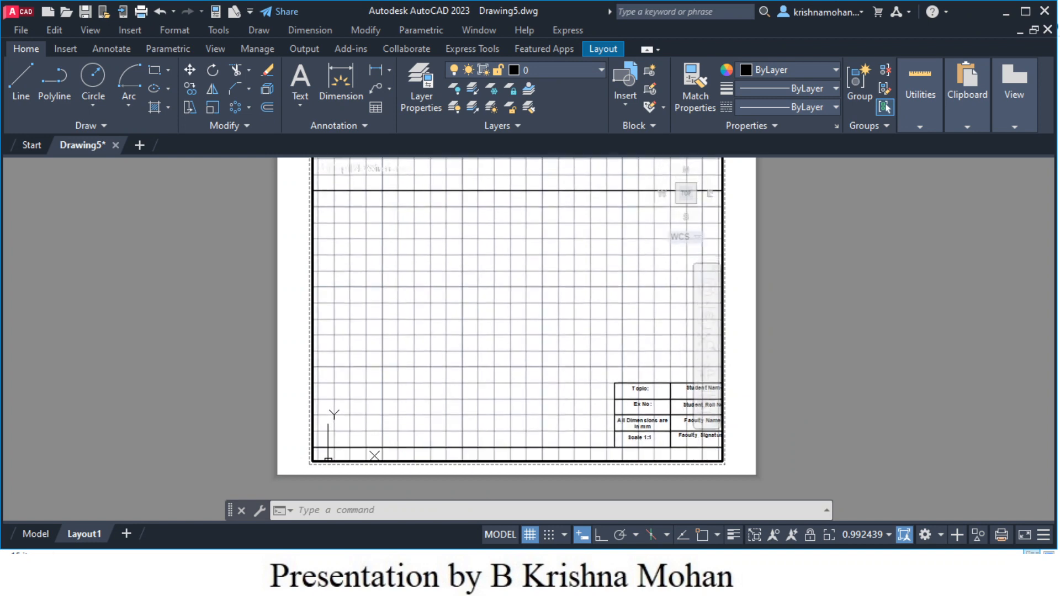
pyautogui.scroll(1, 721, 416)
pyautogui.scroll(-1, 720, 415)
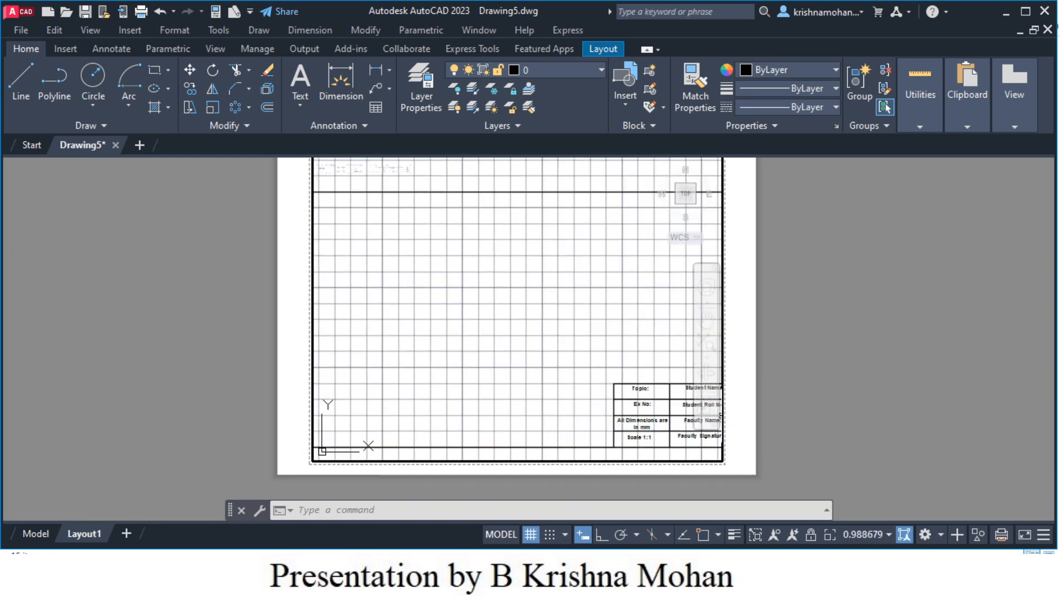
pyautogui.scroll(-5, 729, 406)
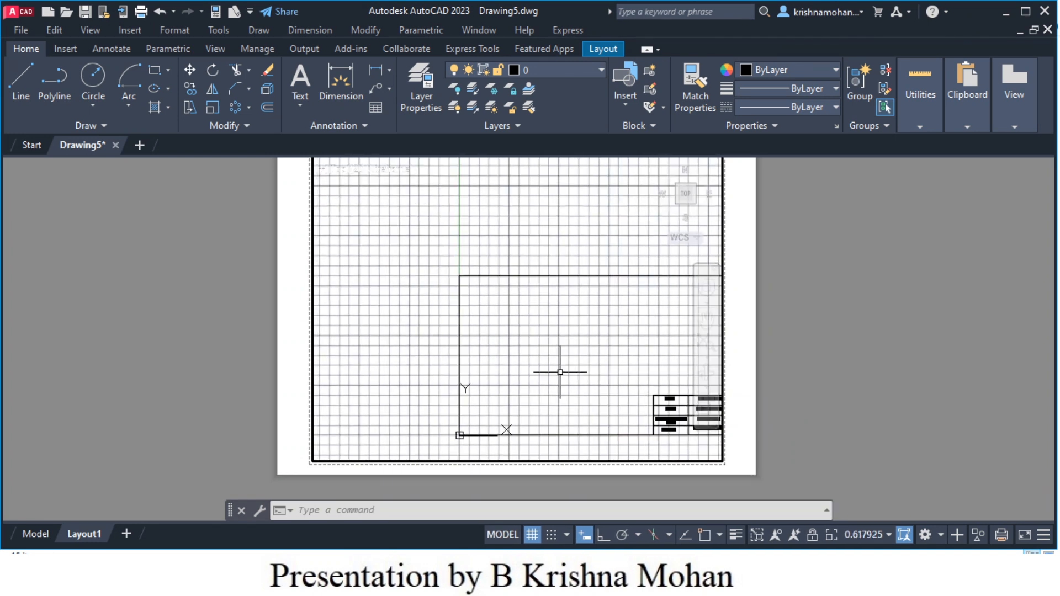
pyautogui.scroll(5, 560, 372)
pyautogui.moveTo(577, 370); pyautogui.dragTo(538, 367)
pyautogui.scroll(1, 538, 368)
pyautogui.scroll(-1, 951, 362)
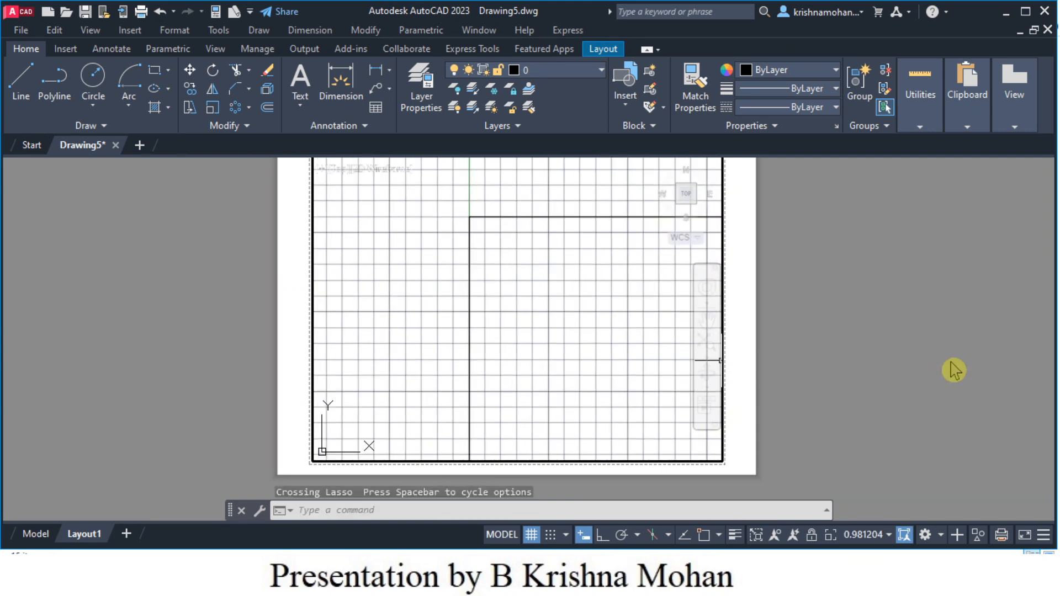
pyautogui.moveTo(871, 382)
pyautogui.mouseDown(button='middle')
pyautogui.moveTo(885, 402)
pyautogui.moveTo(881, 384)
pyautogui.mouseUp(button='middle')
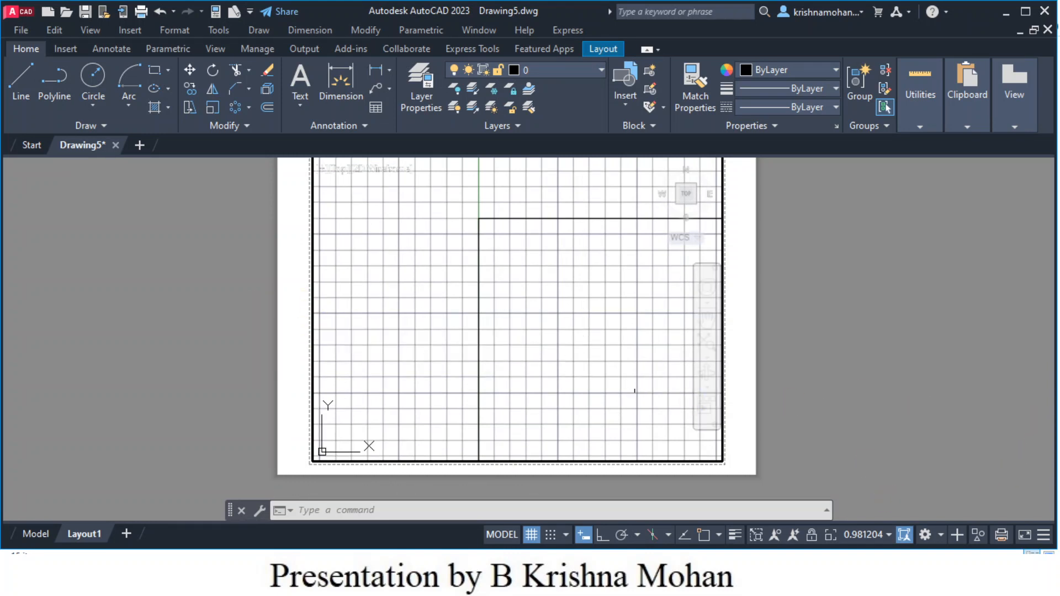
pyautogui.scroll(-2, 807, 444)
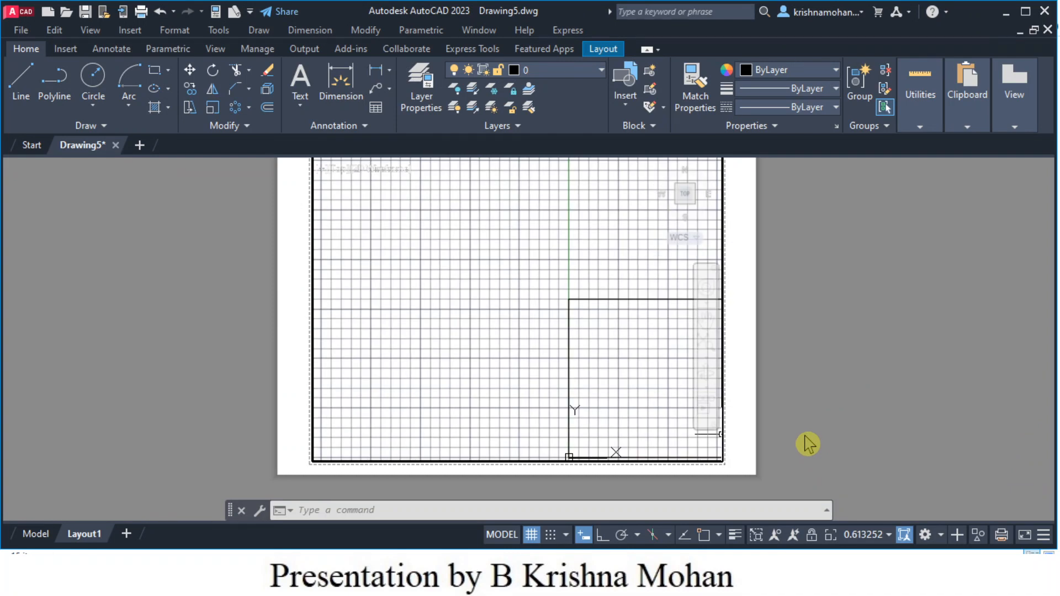
pyautogui.scroll(2, 807, 444)
# - Cancel the stray selection, leave the viewport, and recentre the paper sheet
pyautogui.click(545, 373)
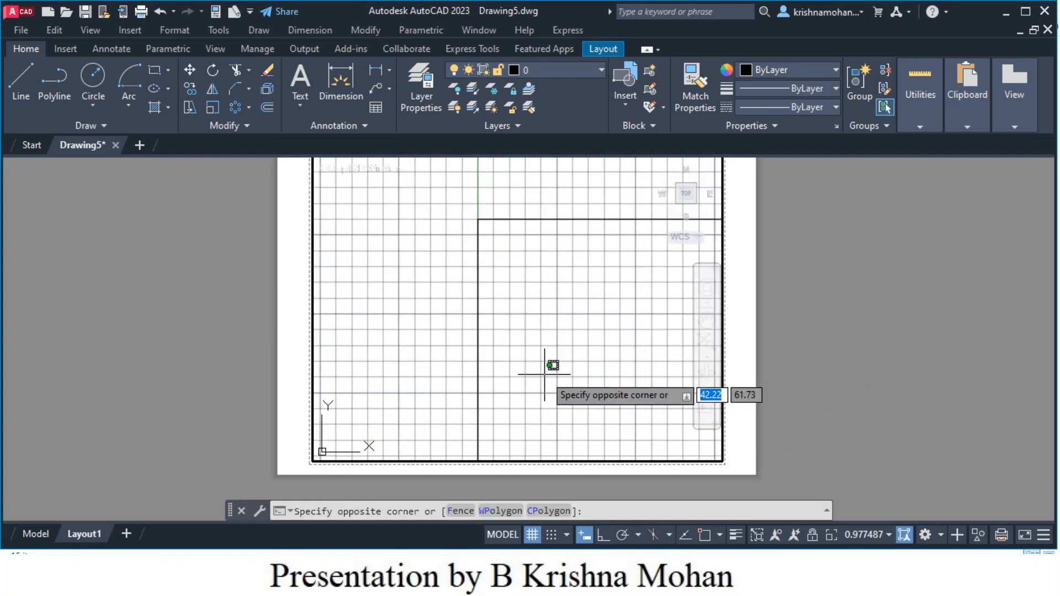
pyautogui.click(544, 374)
pyautogui.press('Escape')
pyautogui.press('Escape')
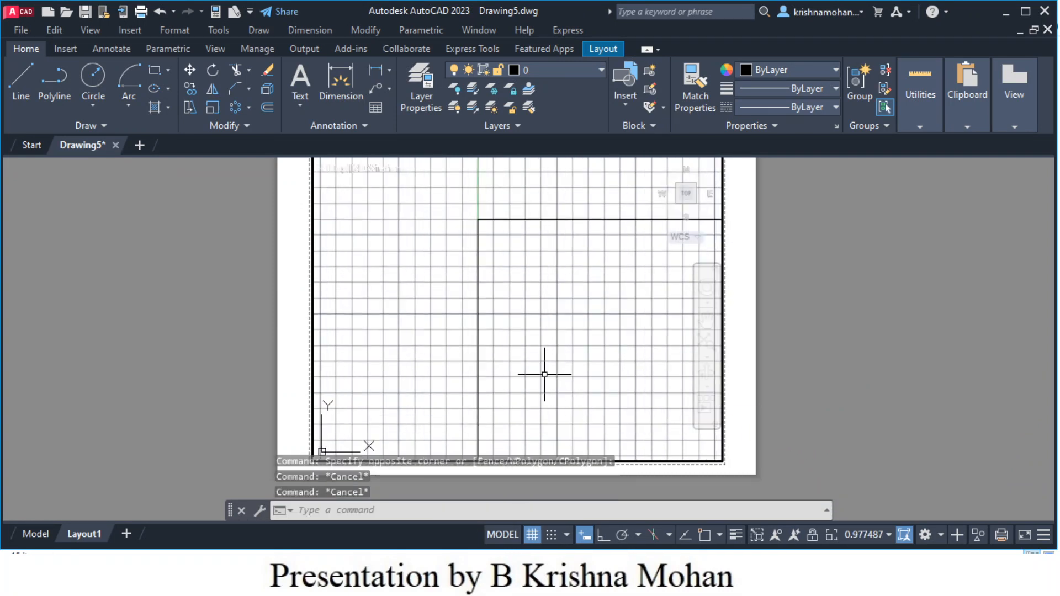
pyautogui.doubleClick(741, 374)
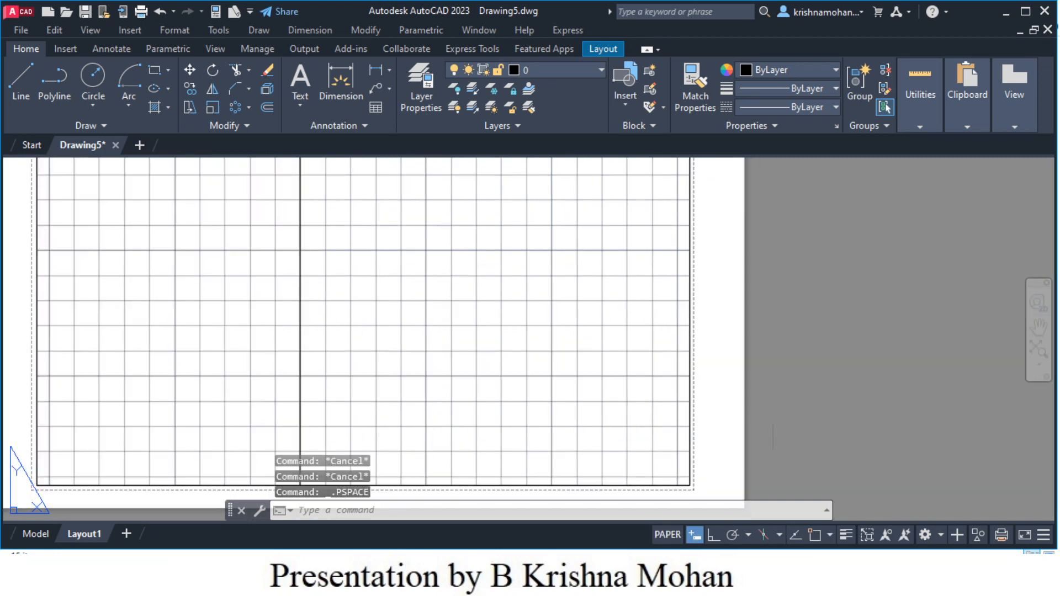
pyautogui.scroll(-2, 773, 422)
pyautogui.scroll(1, 773, 421)
pyautogui.scroll(-1, 773, 422)
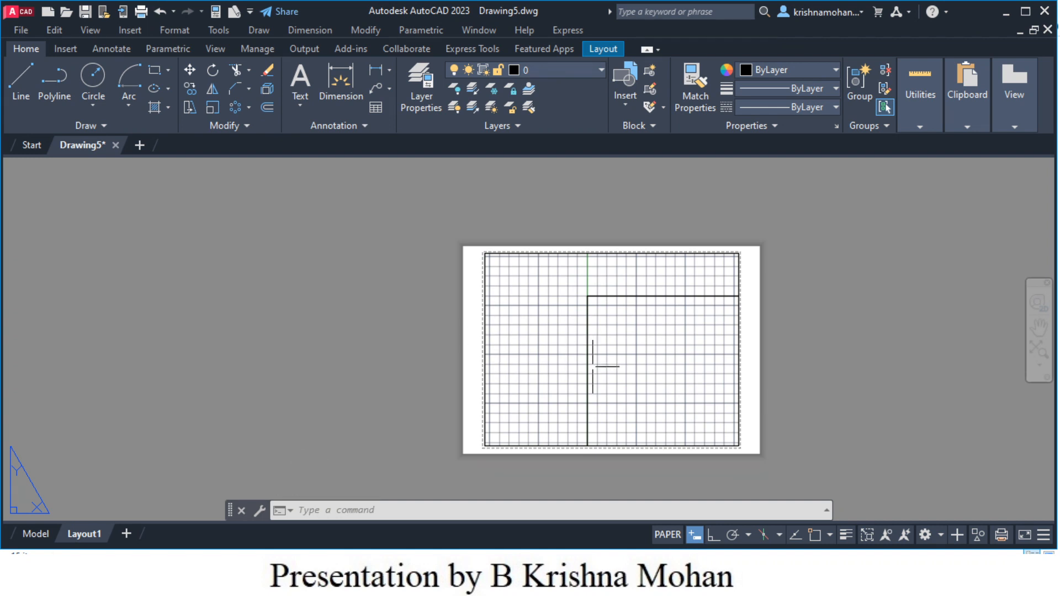
pyautogui.moveTo(620, 367); pyautogui.dragTo(556, 360, button='middle')
pyautogui.scroll(2, 556, 360)
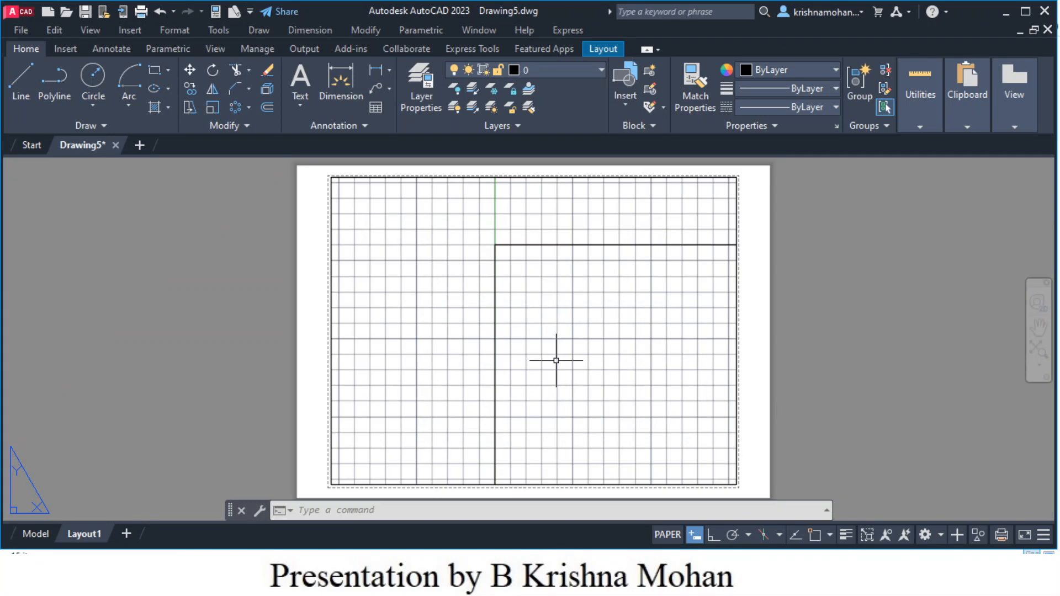
pyautogui.scroll(-2, 556, 361)
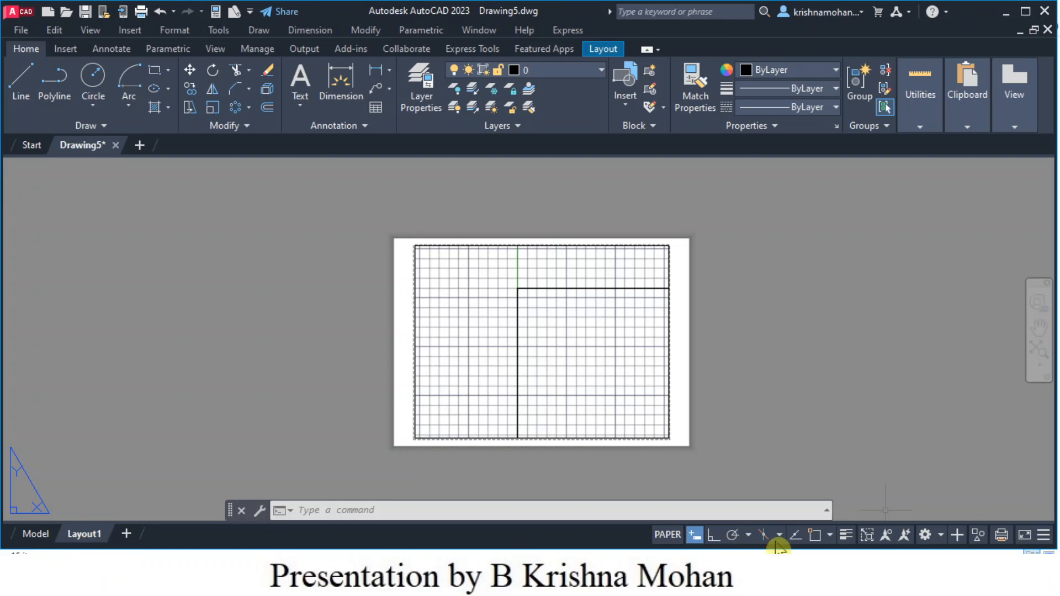
# - Re-enter the viewport, reapply the 1:1 scale, and pan the title block into view
pyautogui.doubleClick(576, 378)
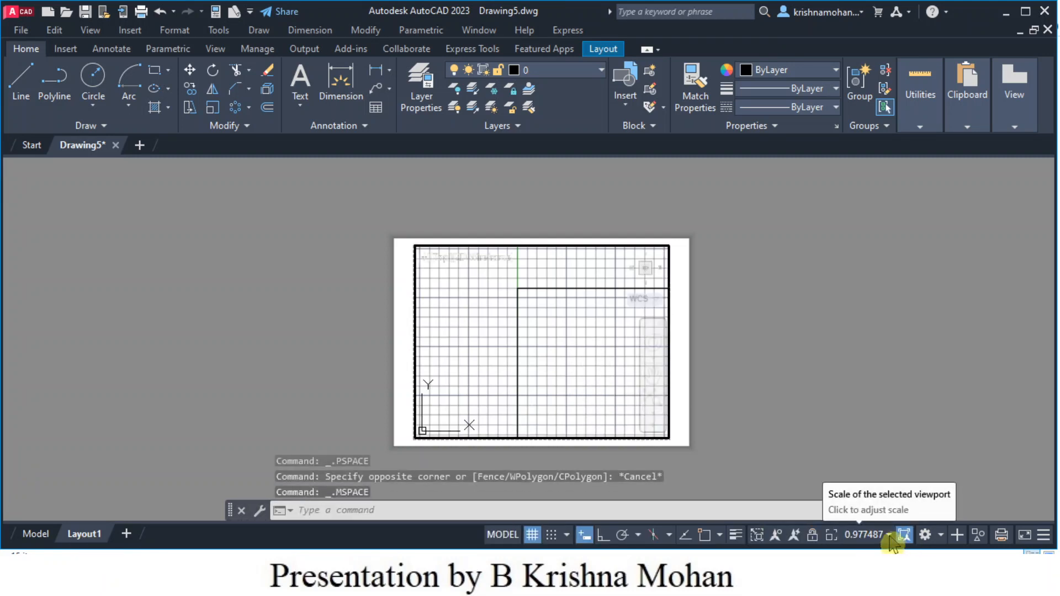
pyautogui.click(891, 543)
pyautogui.click(862, 161)
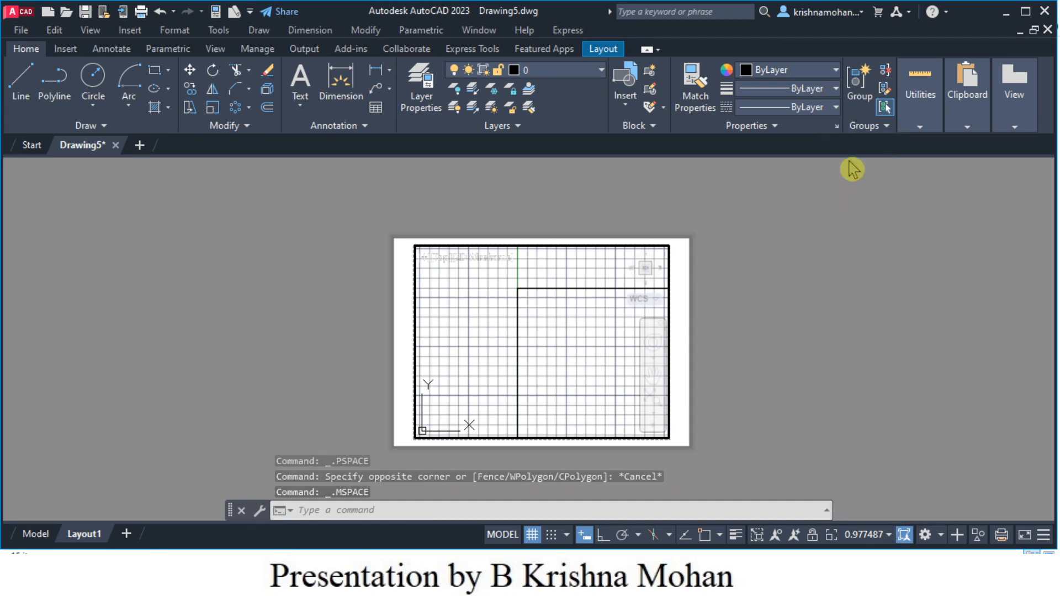
pyautogui.moveTo(568, 350); pyautogui.dragTo(468, 335, button='middle')
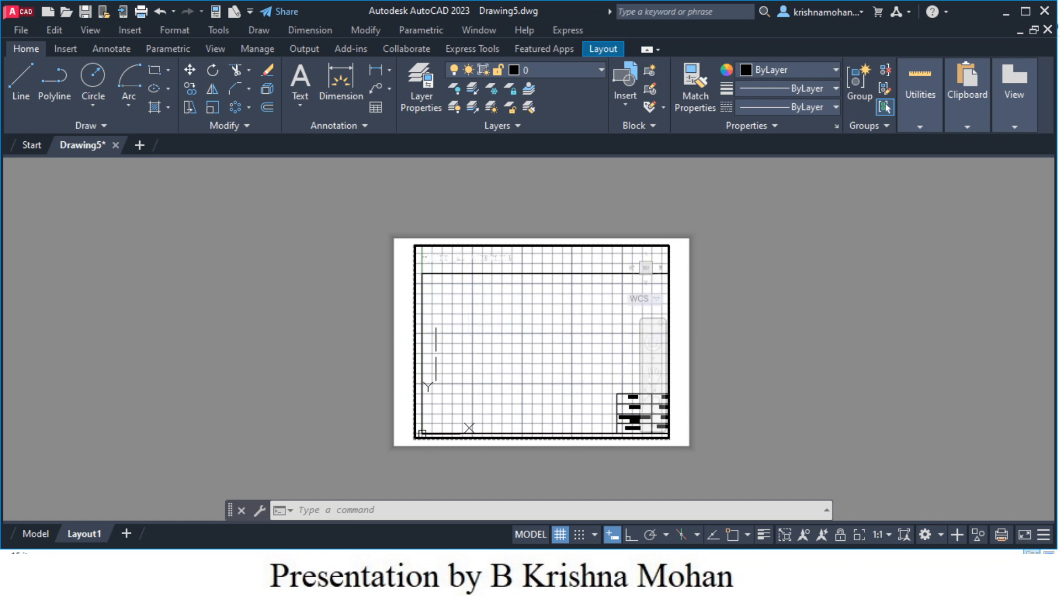
# - Set Layout1's paper size to ISO A4 (297.00 x 210.00 MM) through the Page Setup Manager
pyautogui.rightClick(91, 537)
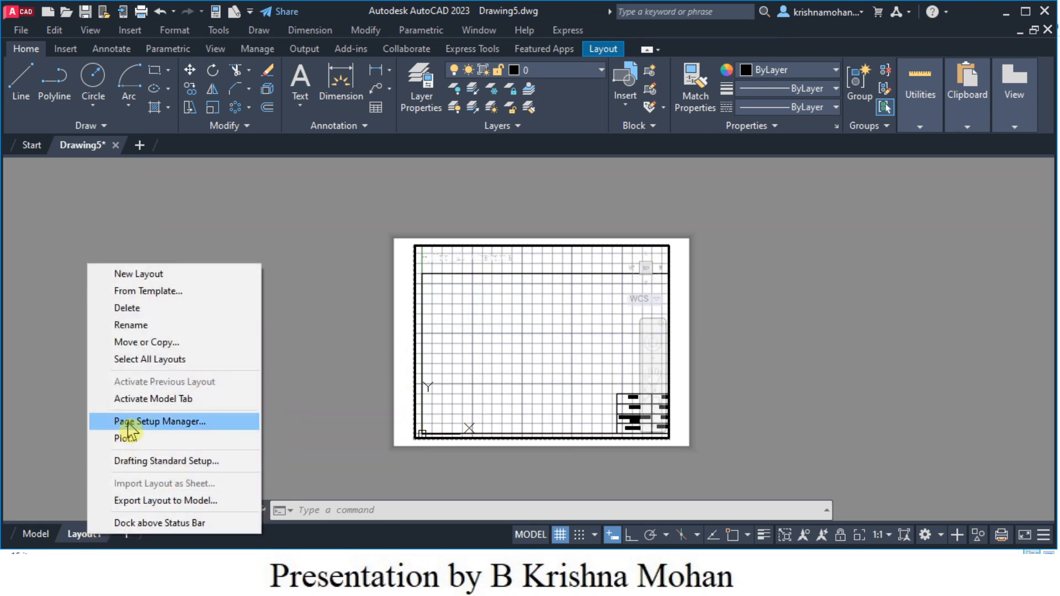
pyautogui.click(158, 425)
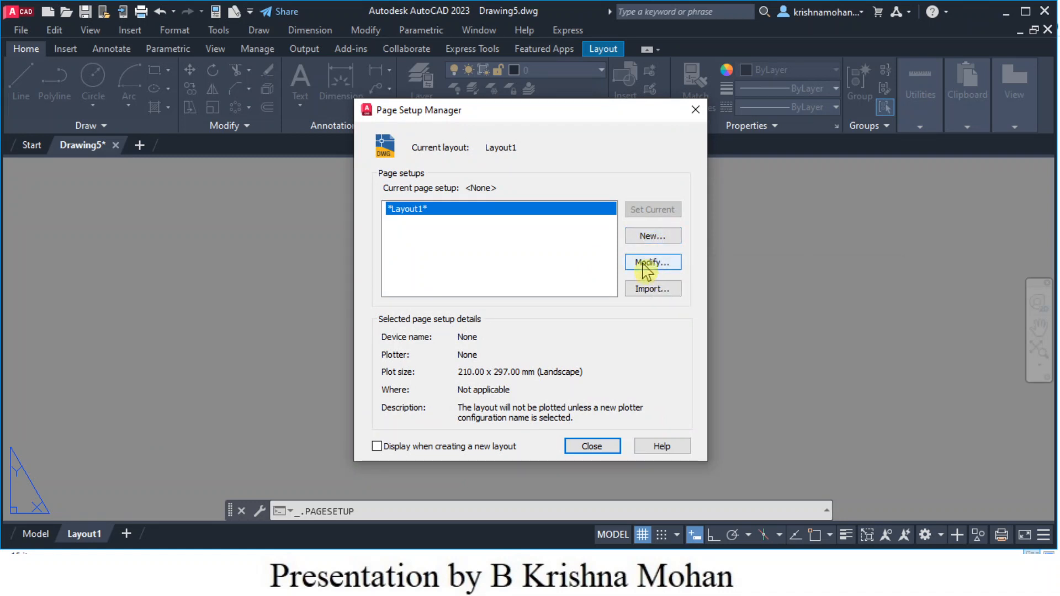
pyautogui.click(652, 262)
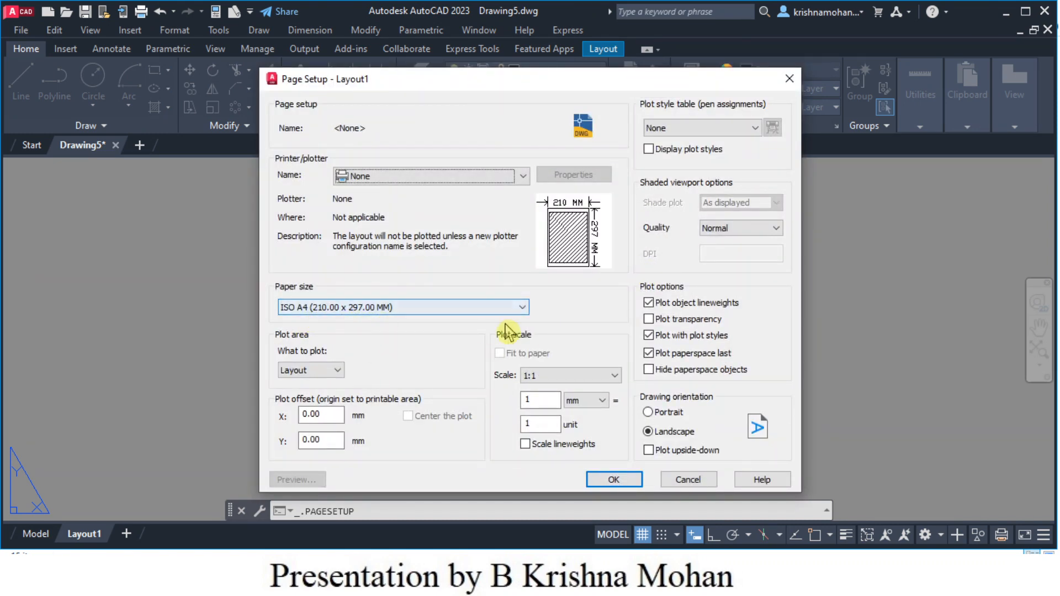
pyautogui.click(522, 308)
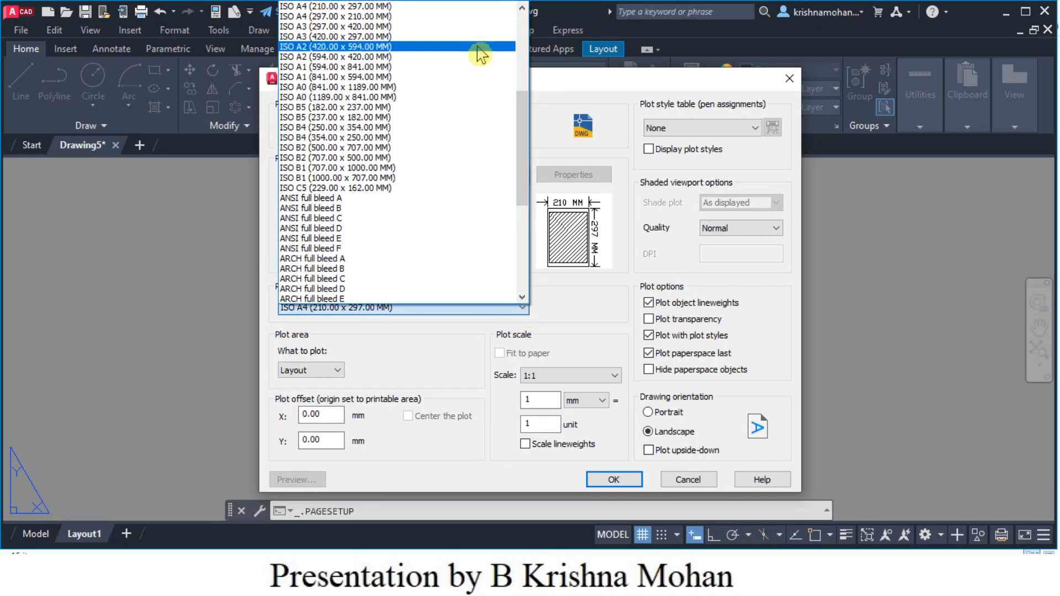
pyautogui.click(484, 17)
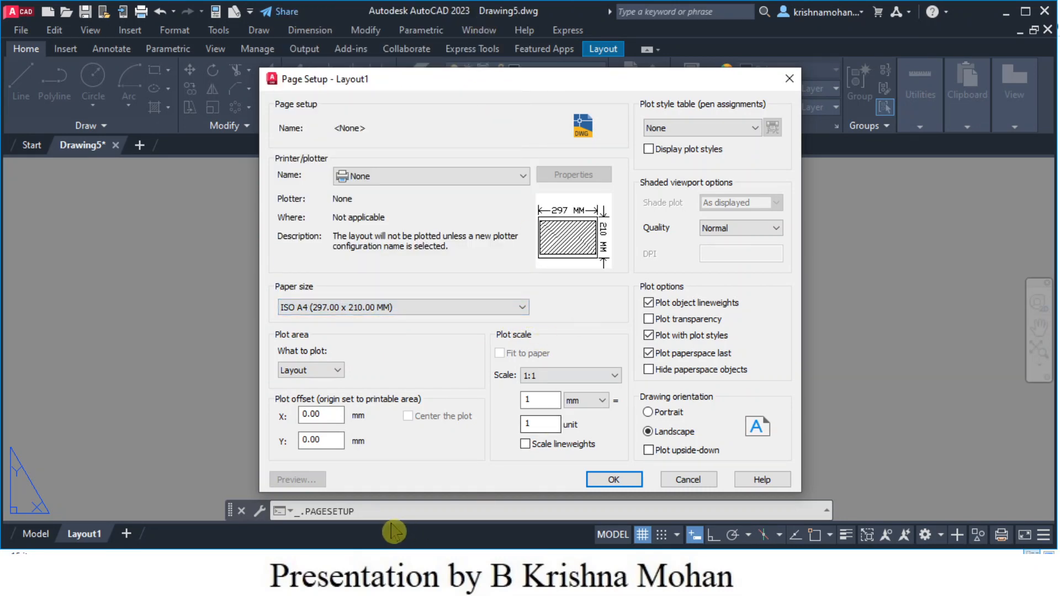
pyautogui.click(614, 480)
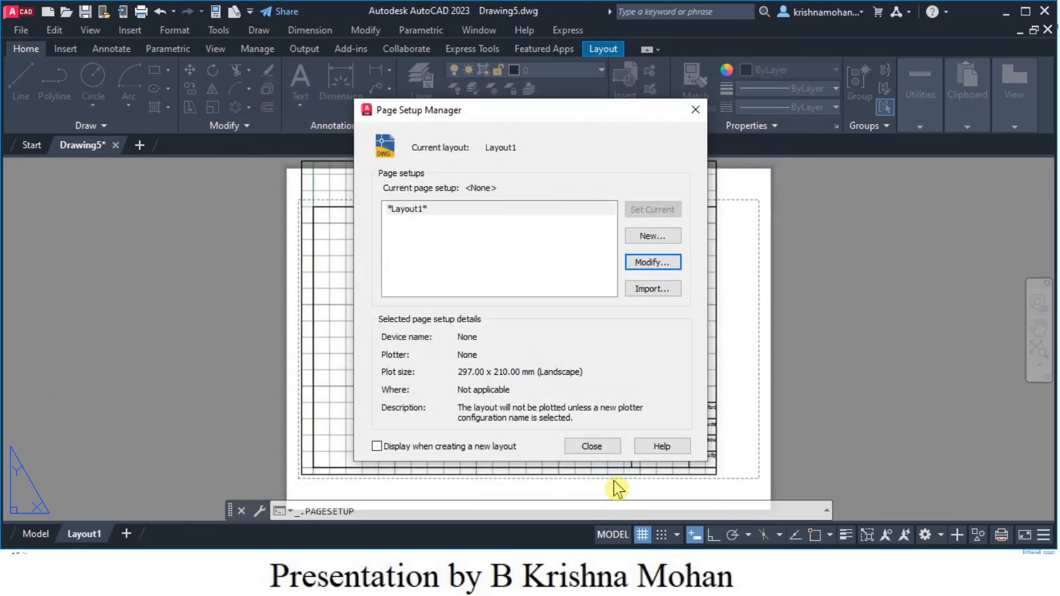
pyautogui.click(593, 448)
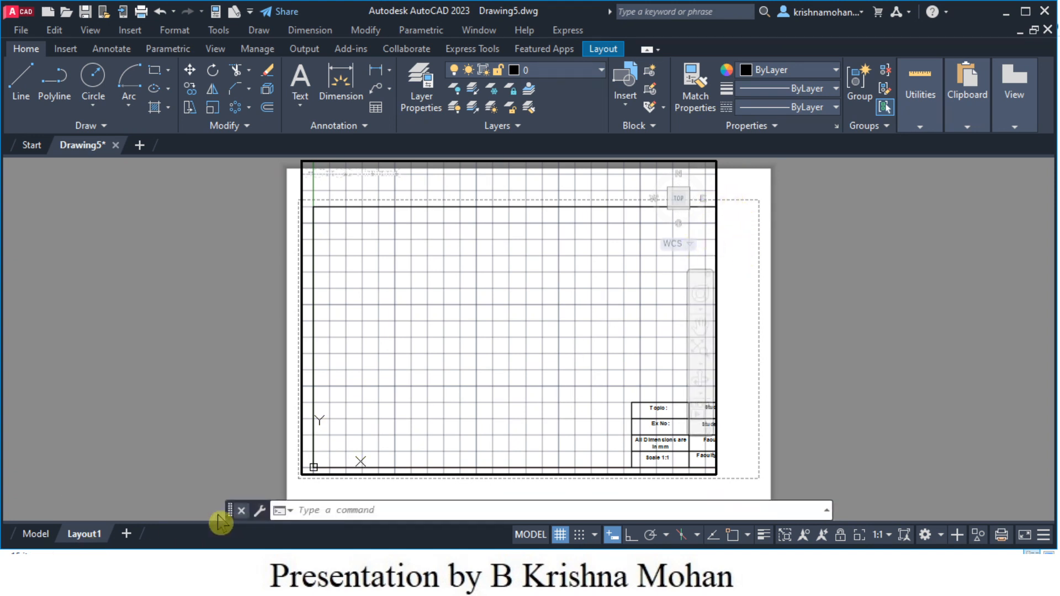
# - Reopen Layout1's page setup and confirm ISO A4 landscape, 297 x 210 mm
pyautogui.rightClick(86, 538)
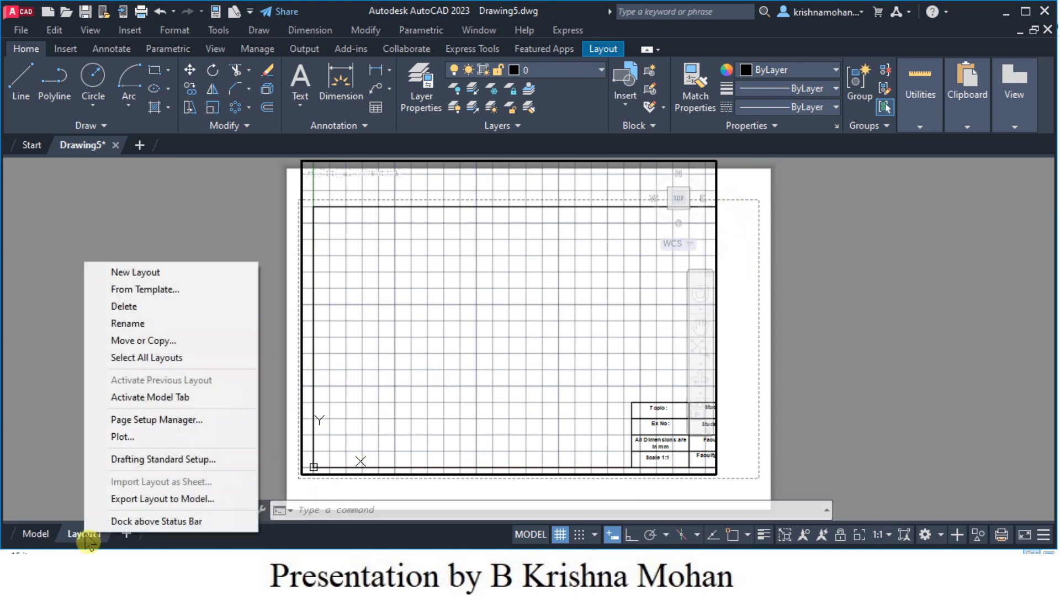
pyautogui.click(120, 421)
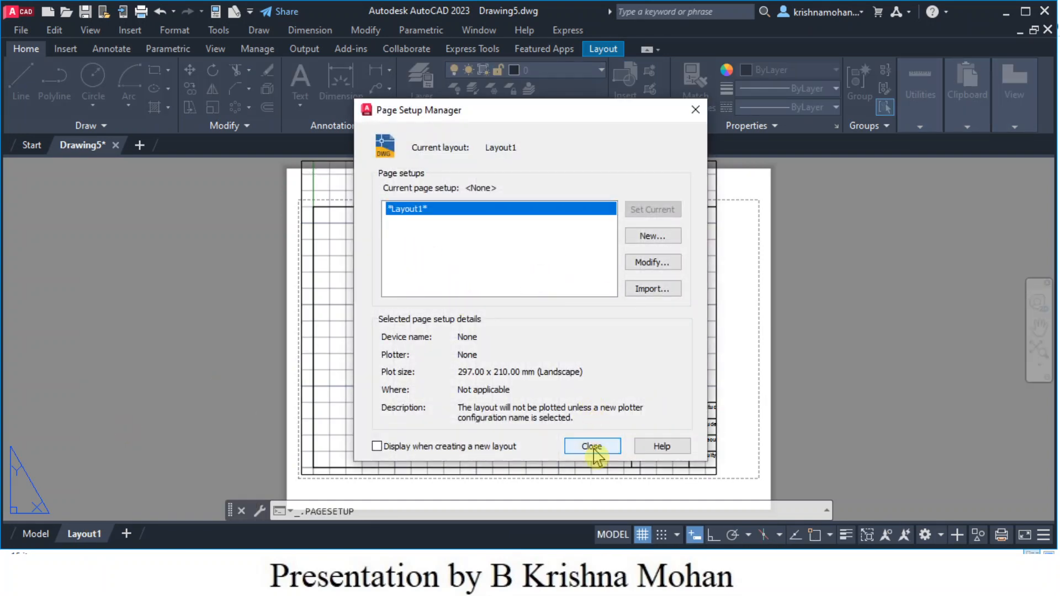
pyautogui.click(591, 446)
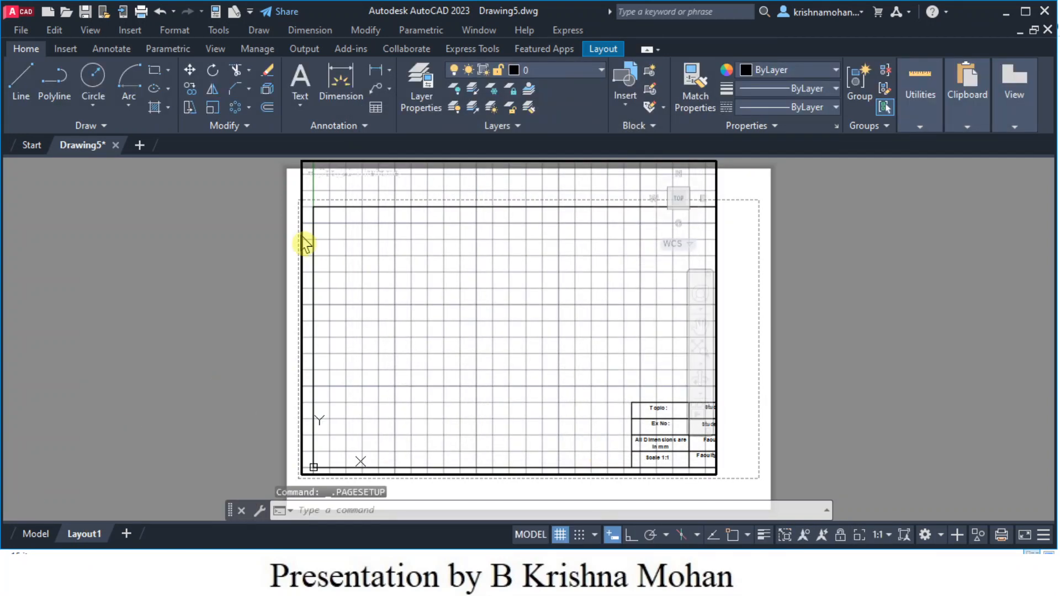
pyautogui.rightClick(86, 537)
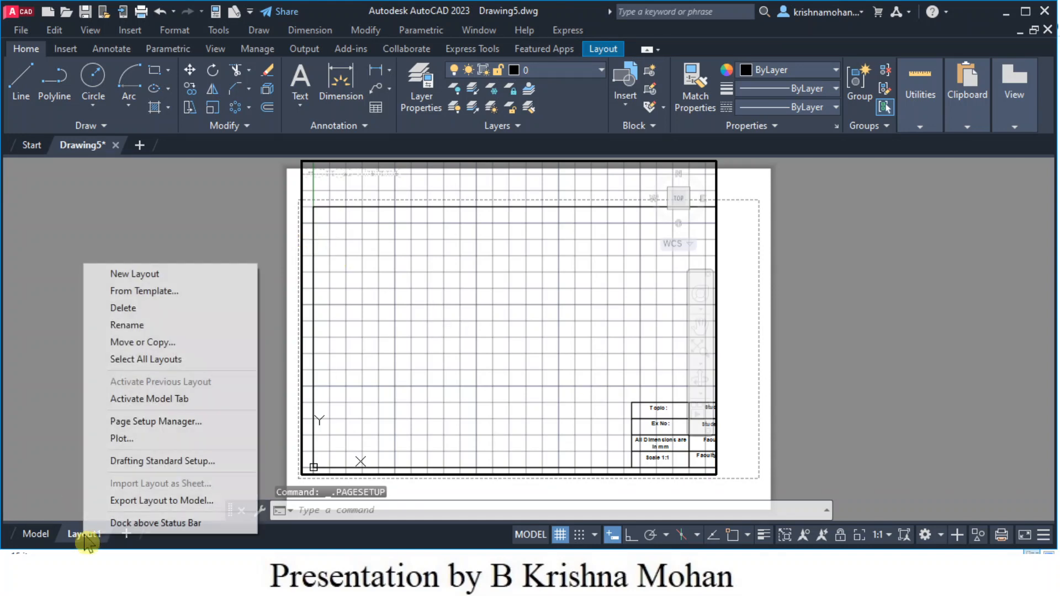
pyautogui.click(124, 423)
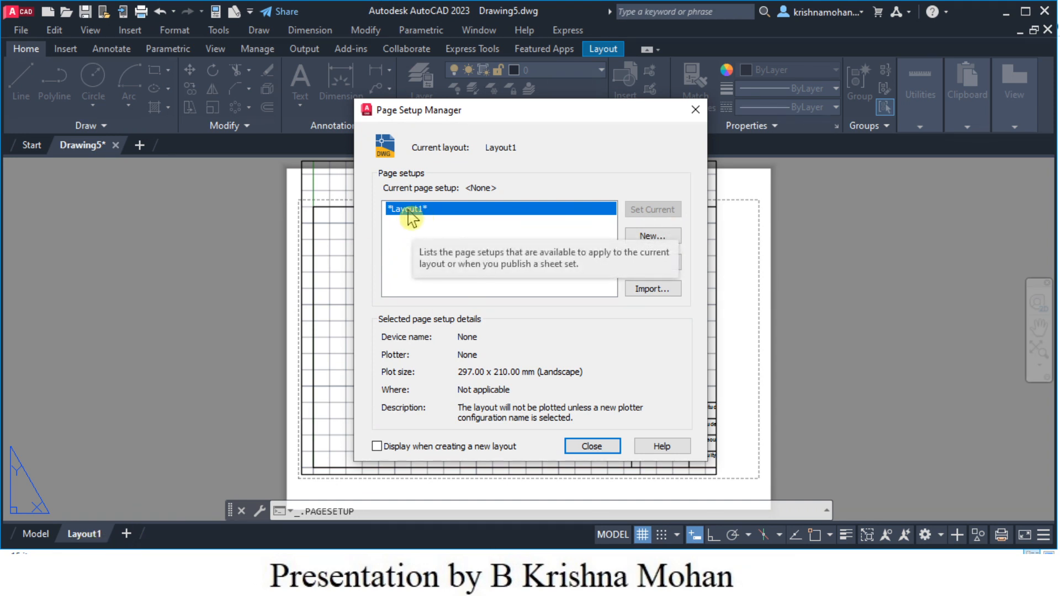
pyautogui.click(652, 265)
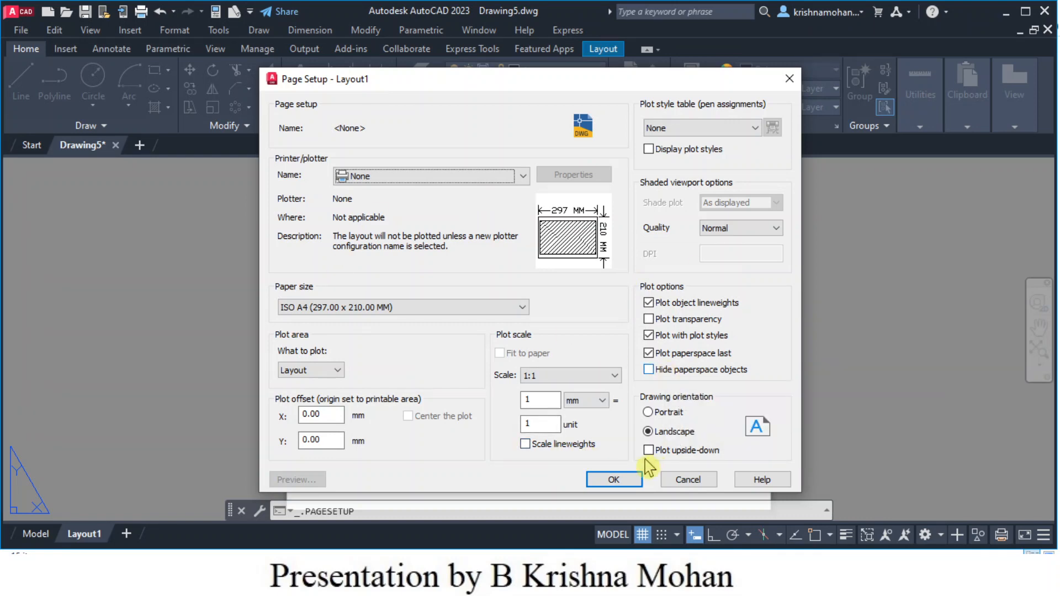
pyautogui.click(612, 482)
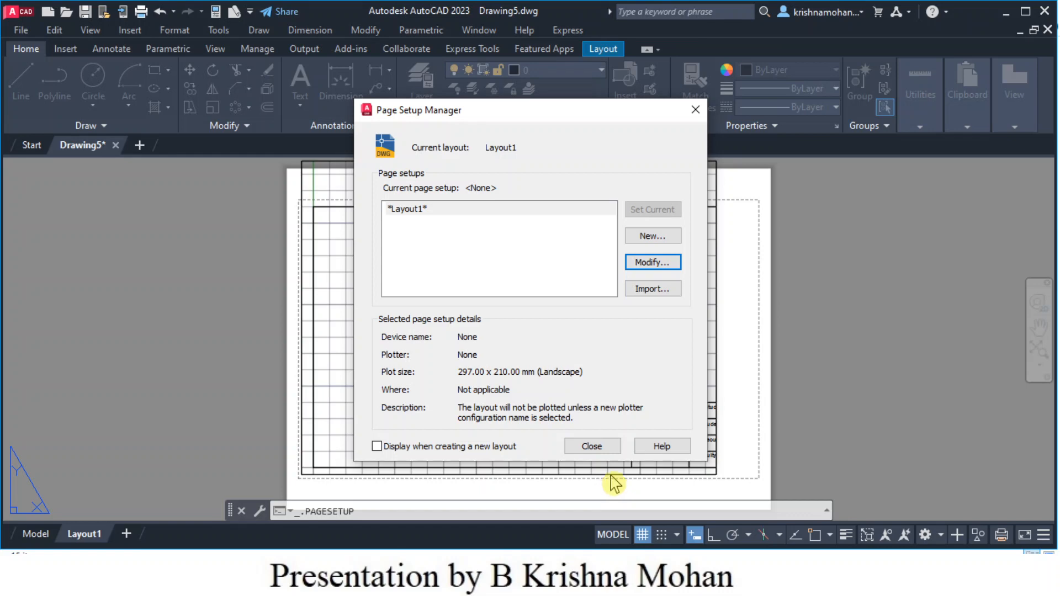
pyautogui.click(602, 448)
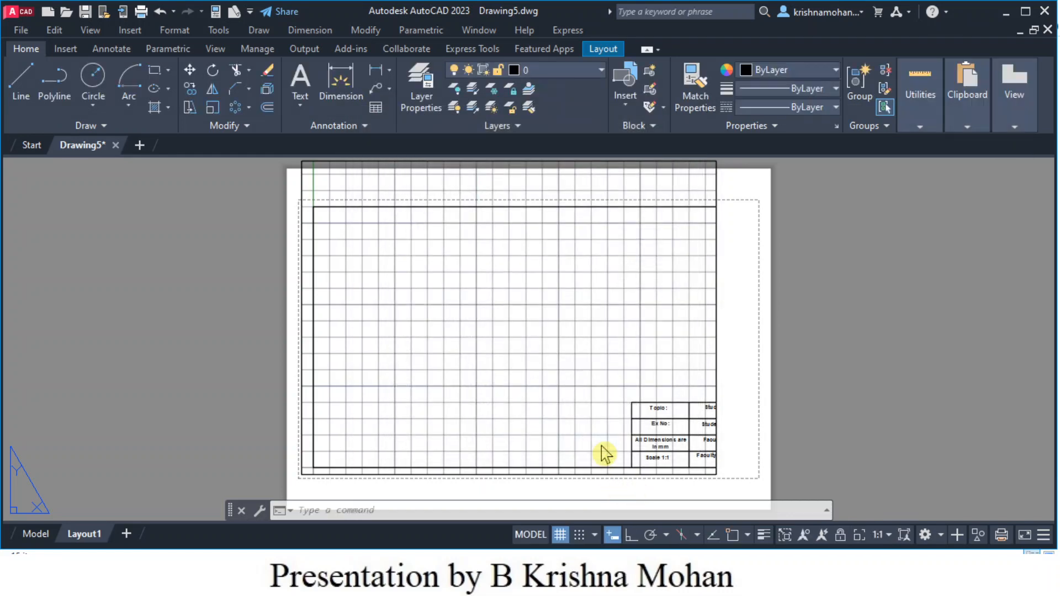
# - Return to paper space and drag the viewport's top-right corner to the printable-area corner
pyautogui.doubleClick(733, 294)
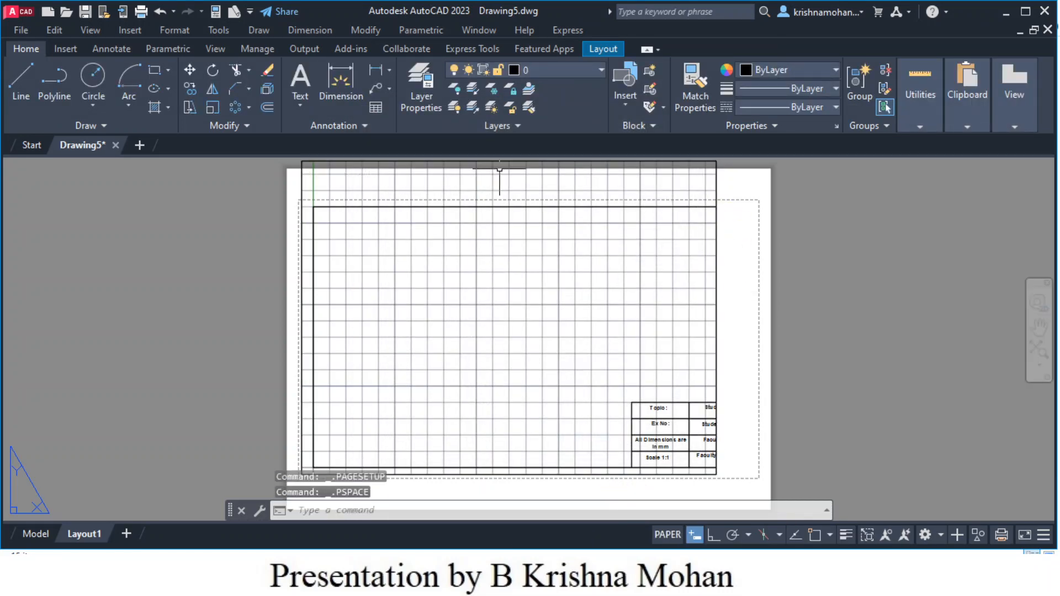
pyautogui.click(525, 256)
pyautogui.click(543, 213)
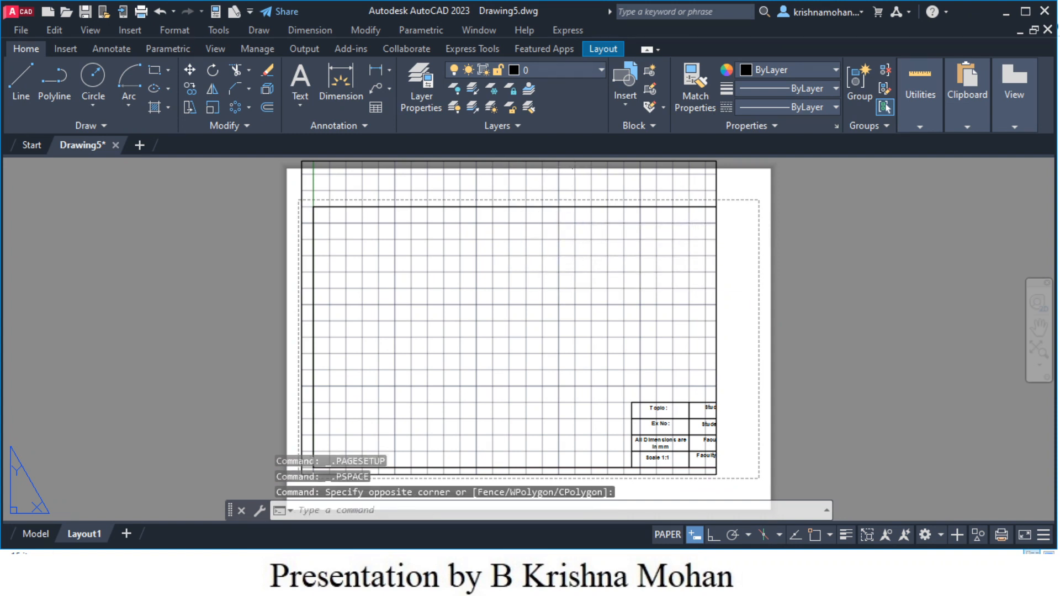
pyautogui.click(576, 161)
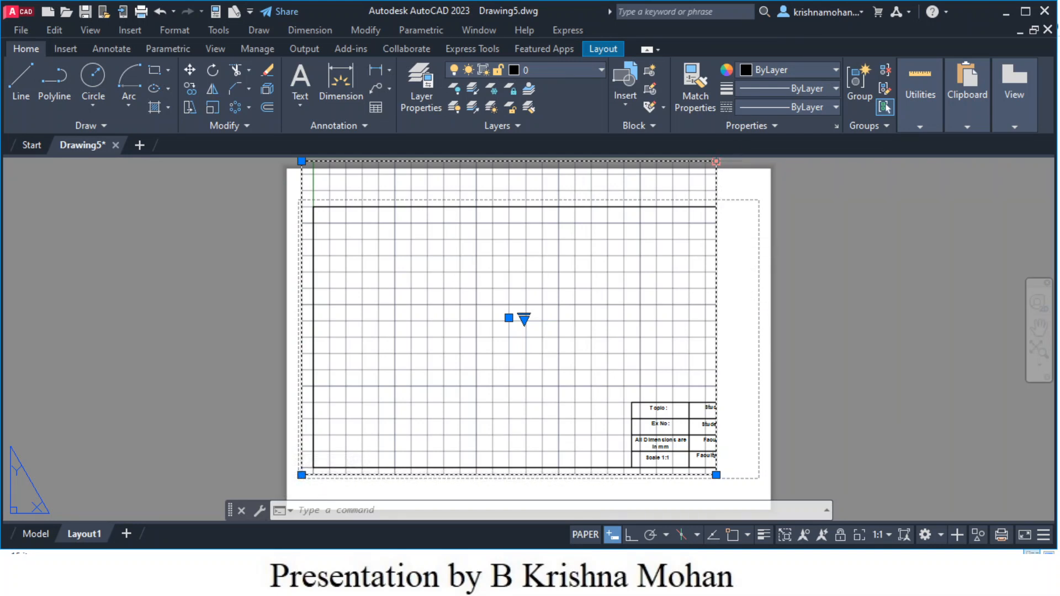
pyautogui.click(716, 162)
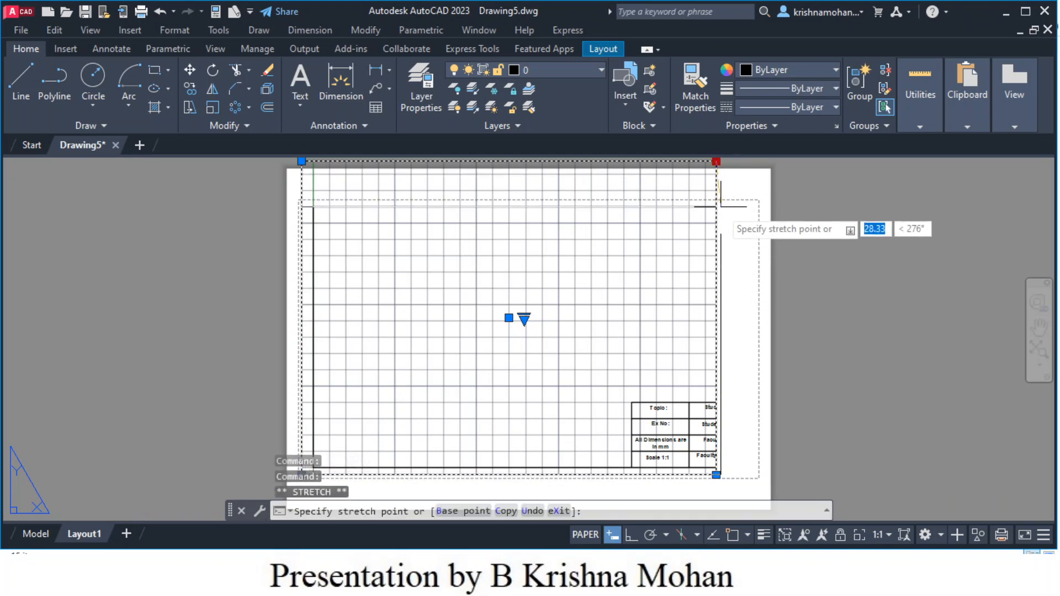
pyautogui.click(755, 202)
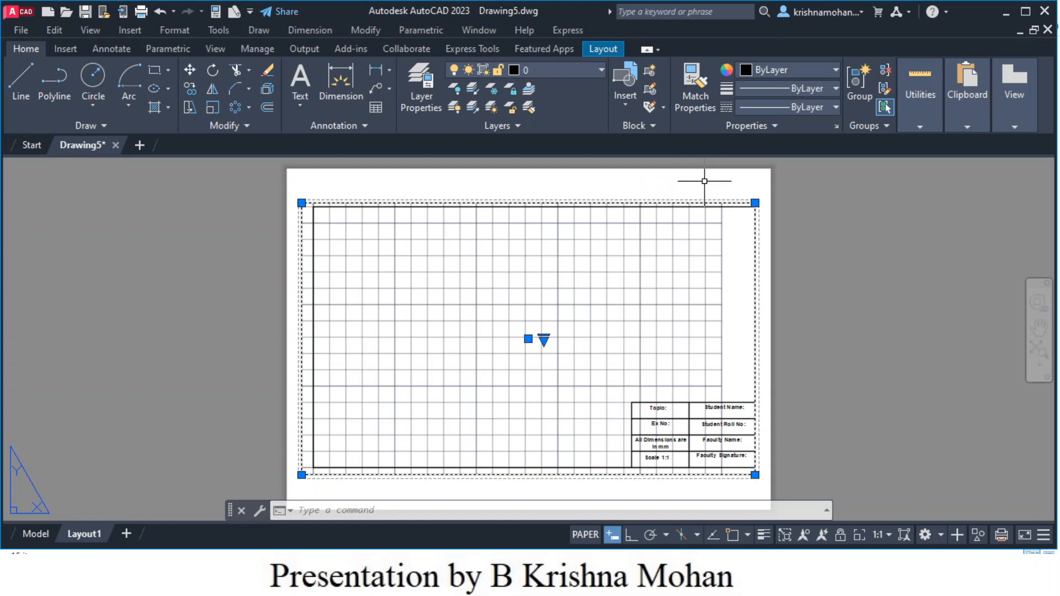
pyautogui.press('Escape')
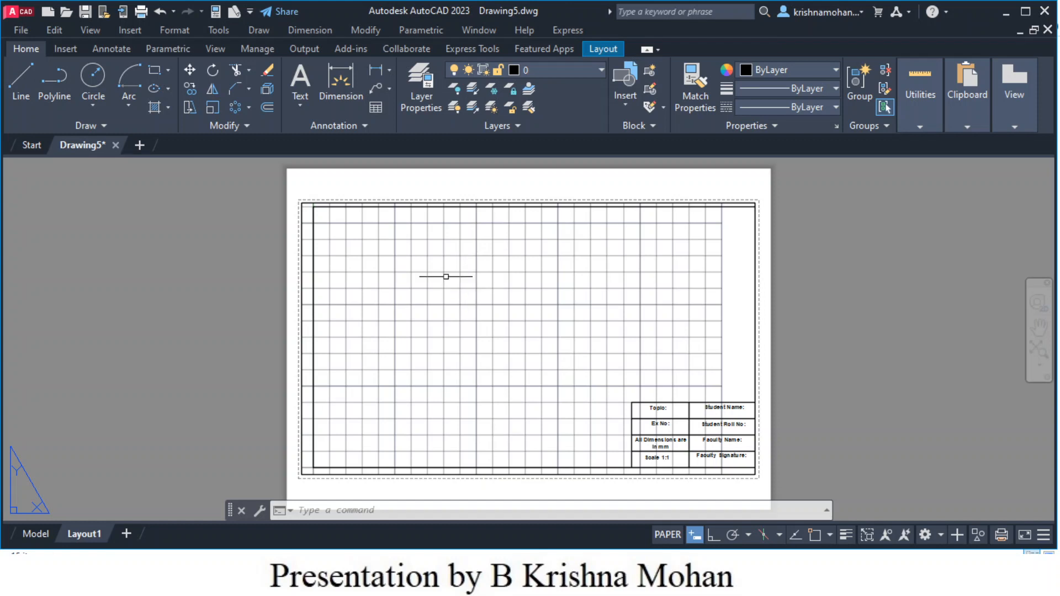
# - Enter the viewport and pan the drawing slightly so the border and title block fit inside
pyautogui.doubleClick(510, 294)
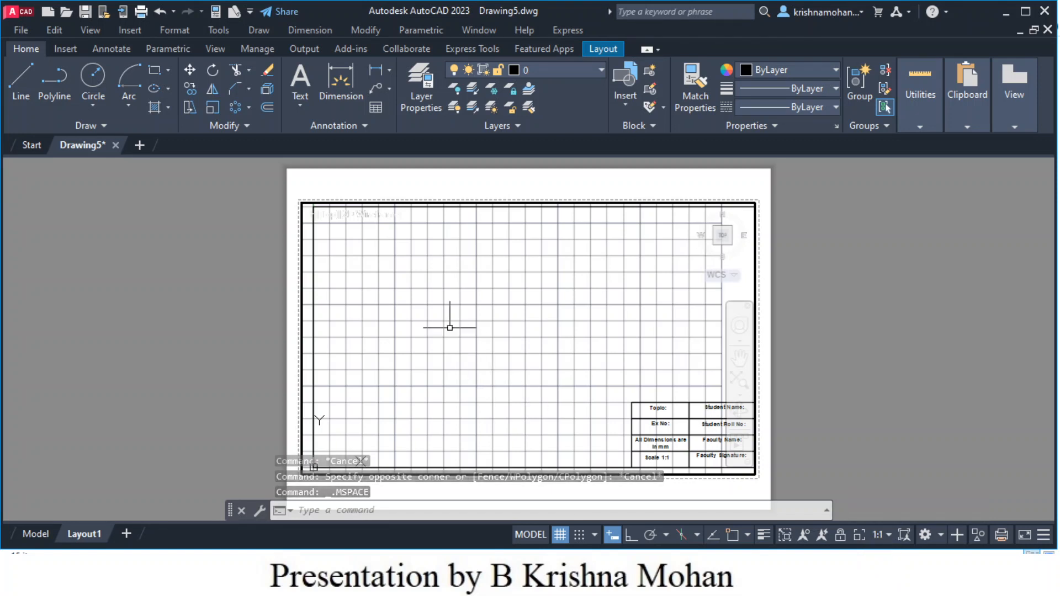
pyautogui.moveTo(490, 336); pyautogui.dragTo(481, 339, button='middle')
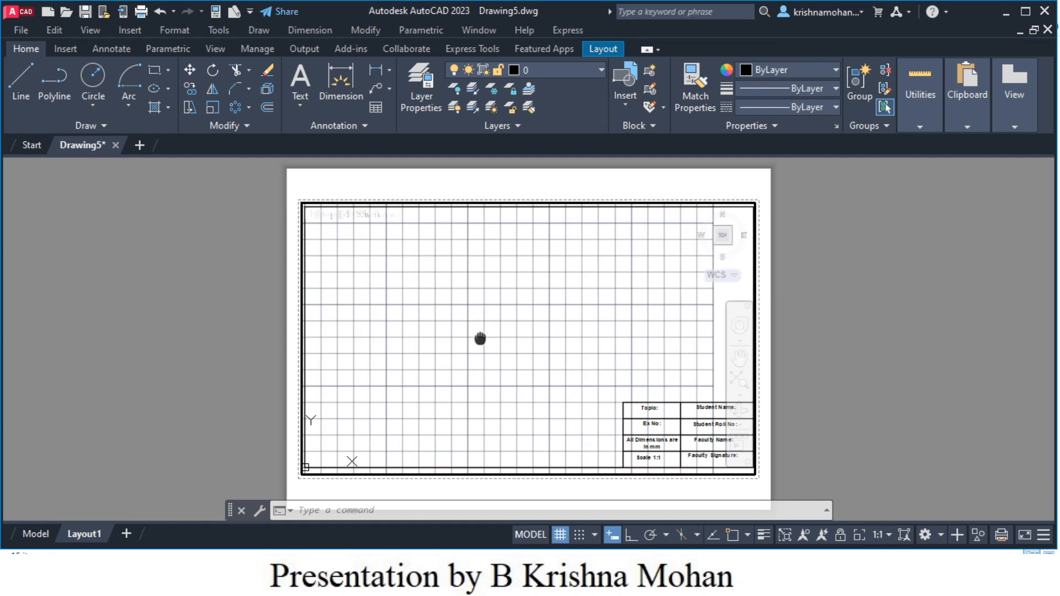
pyautogui.moveTo(480, 338); pyautogui.dragTo(481, 336, button='middle')
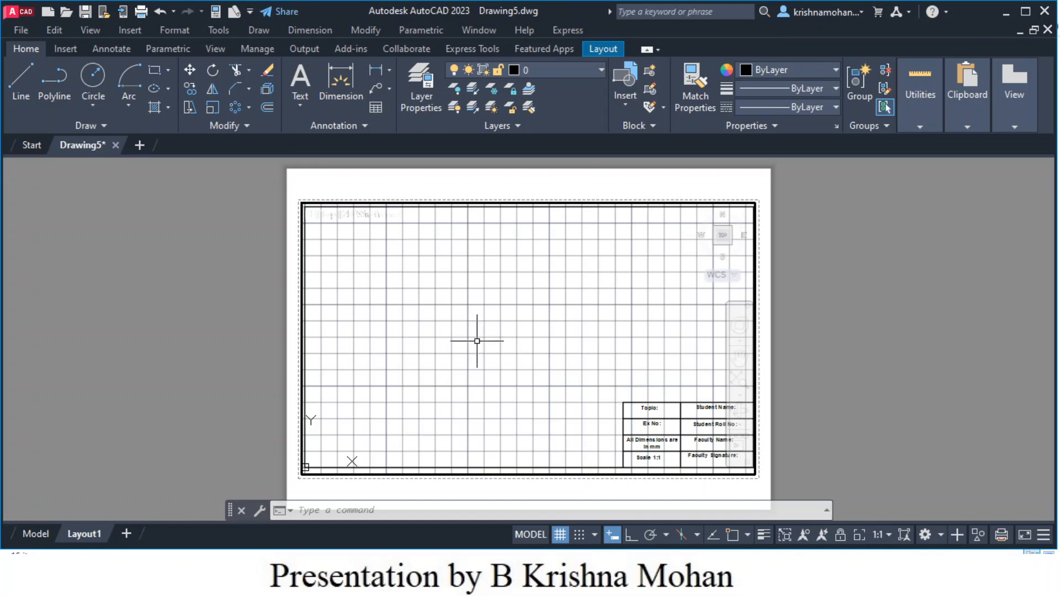
pyautogui.moveTo(477, 341); pyautogui.dragTo(477, 344, button='middle')
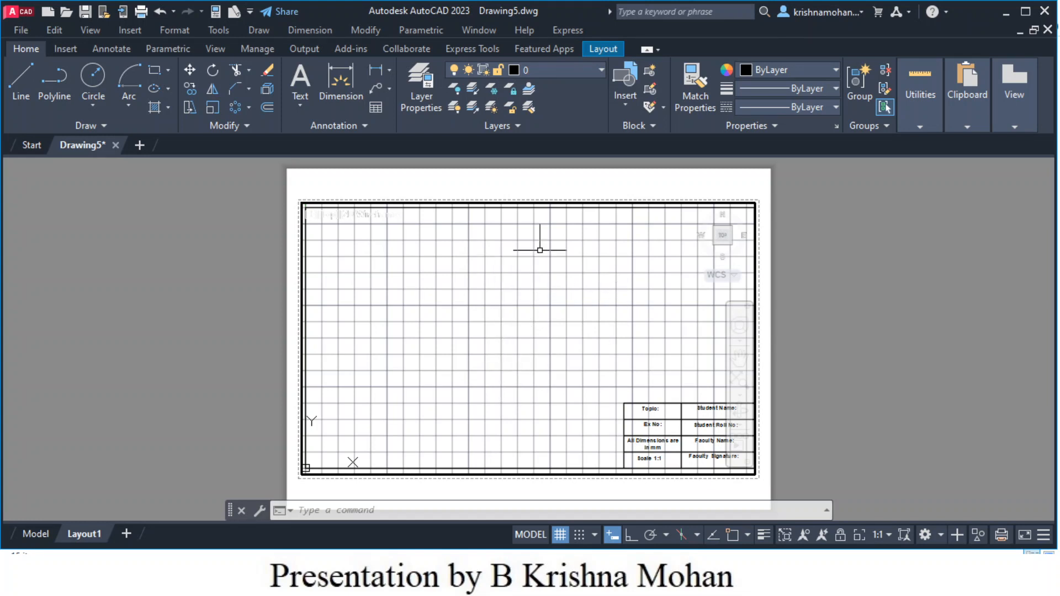
# - Open the Plot dialog for Layout1 and select the DWG To PDF.pc3 plotter
pyautogui.rightClick(82, 544)
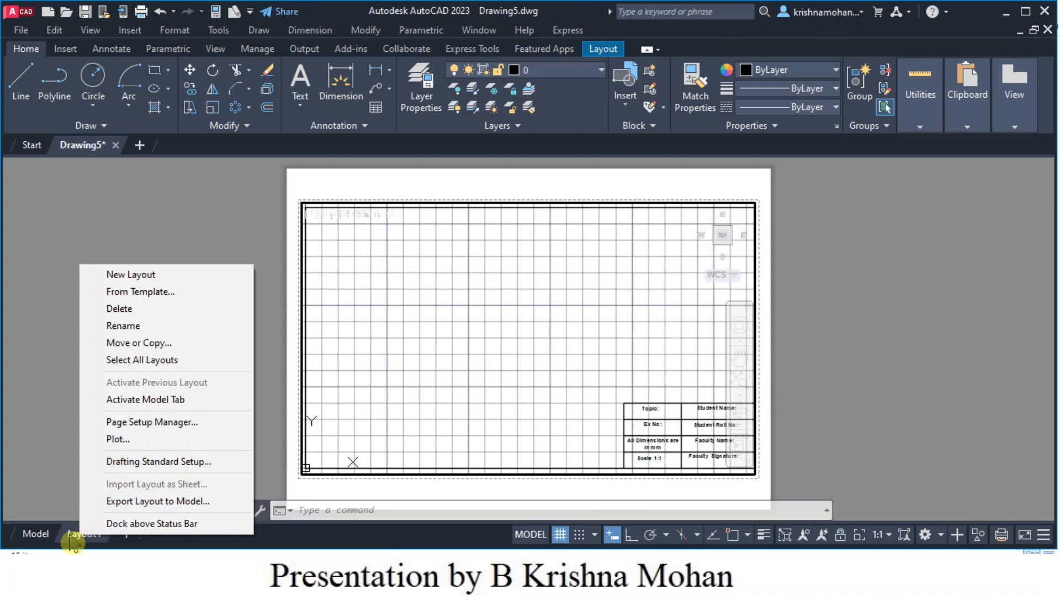
pyautogui.click(114, 440)
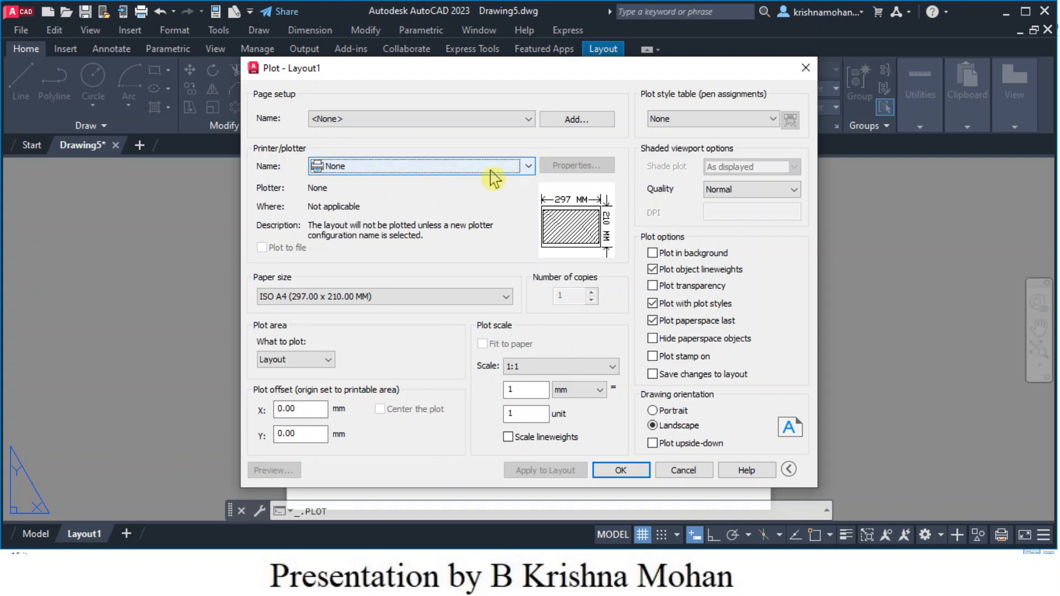
pyautogui.click(528, 166)
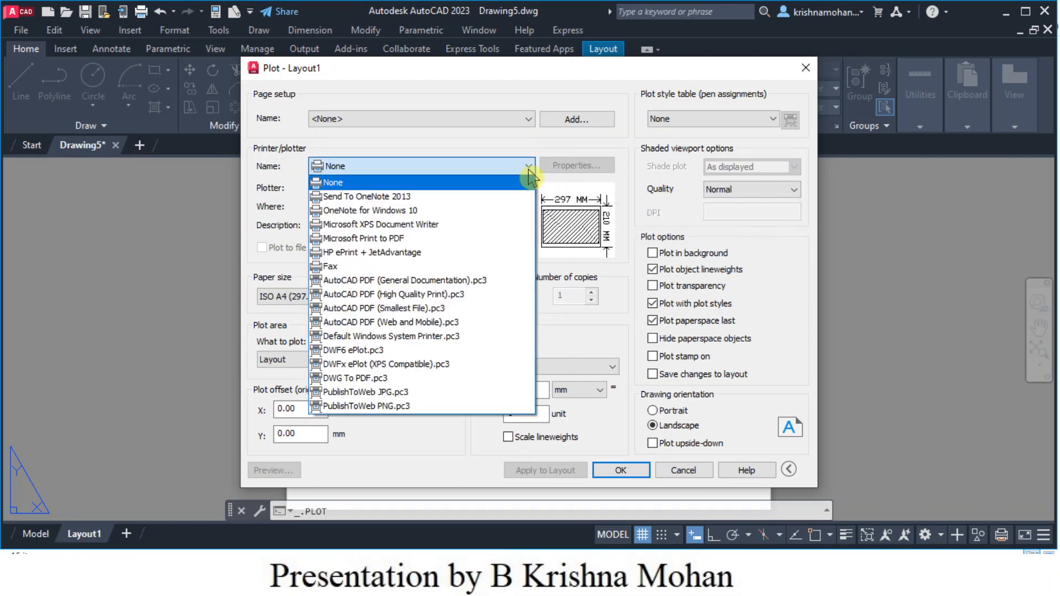
pyautogui.click(358, 382)
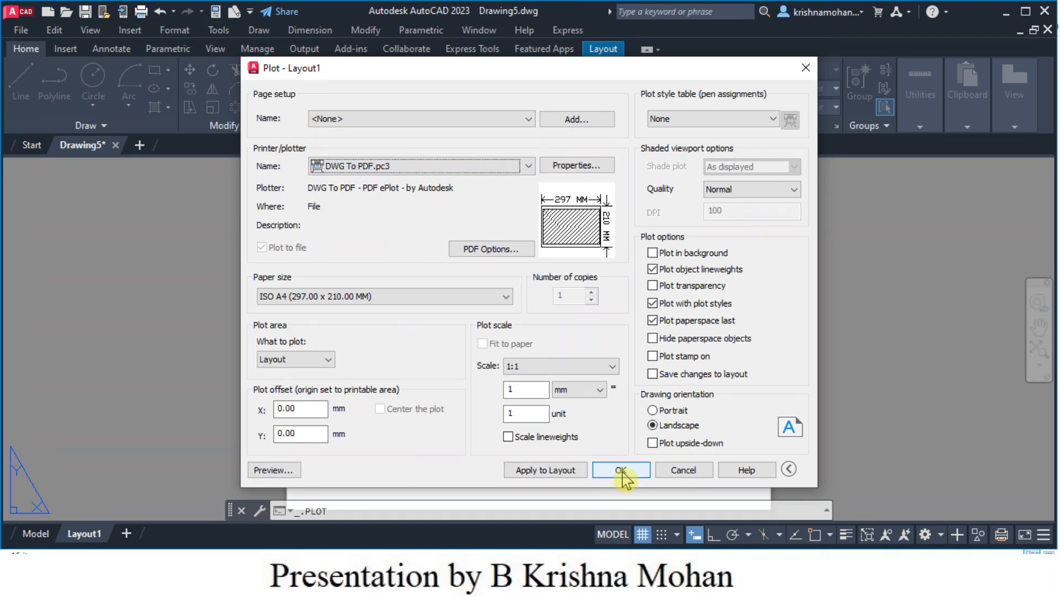
pyautogui.click(275, 474)
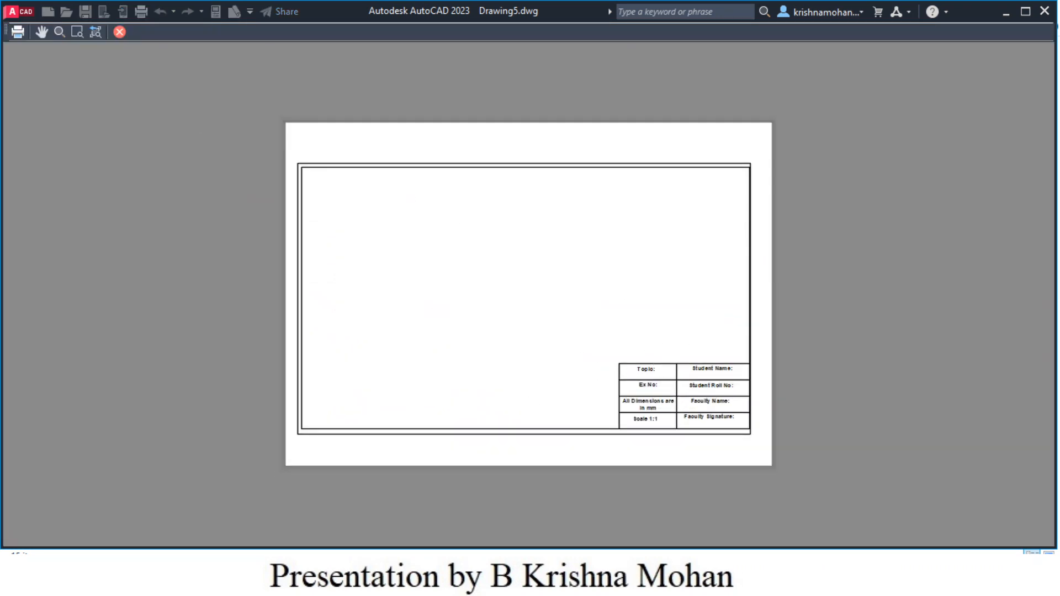
pyautogui.click(119, 32)
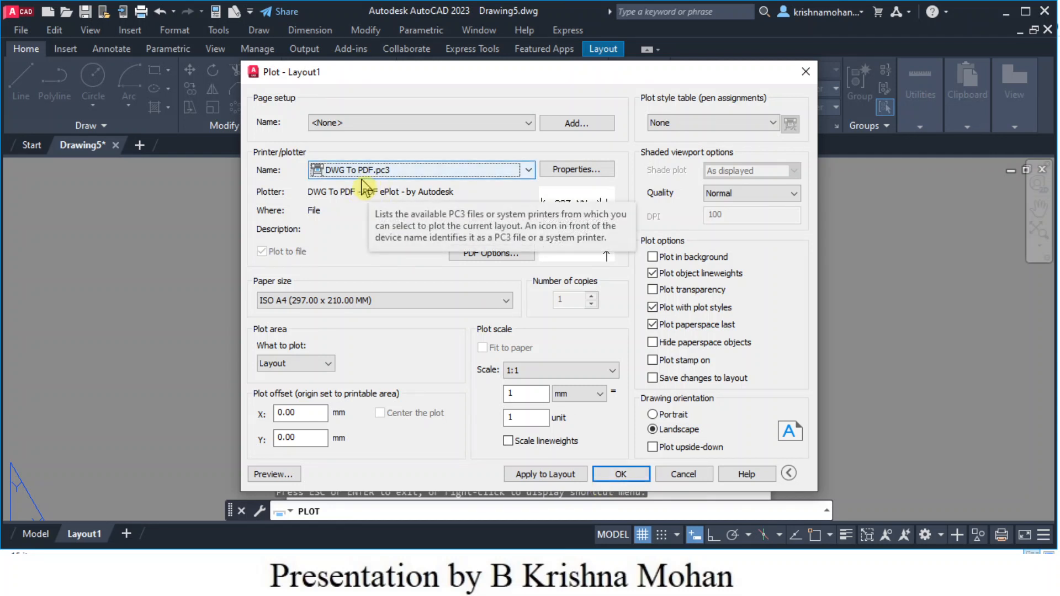
# - Save the plot as Title Block.pdf in Desktop > Graphics for Engineers > Practice, then scroll the opened PDF
pyautogui.click(621, 475)
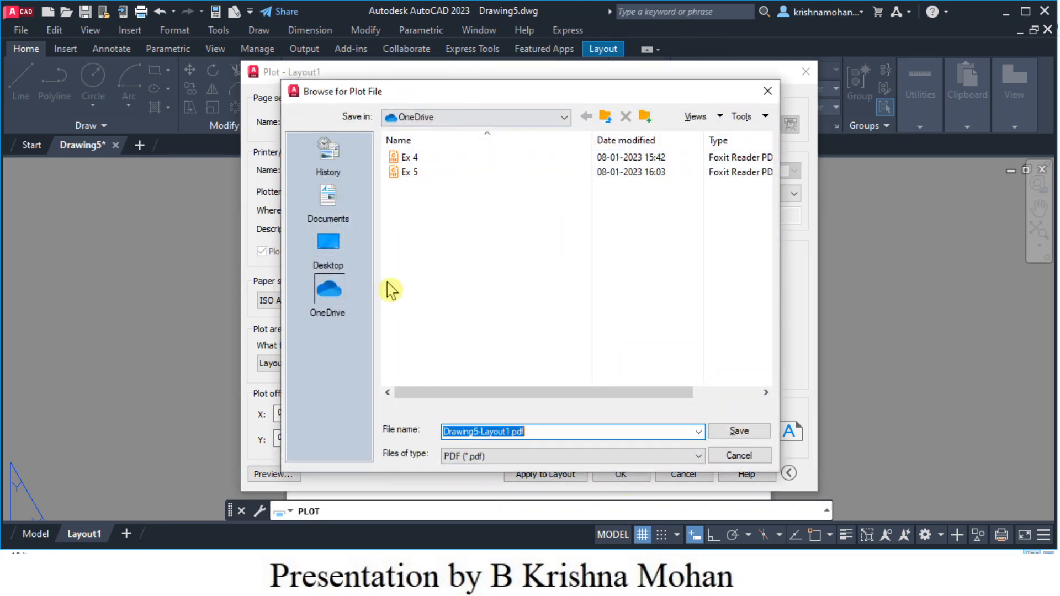
pyautogui.click(329, 247)
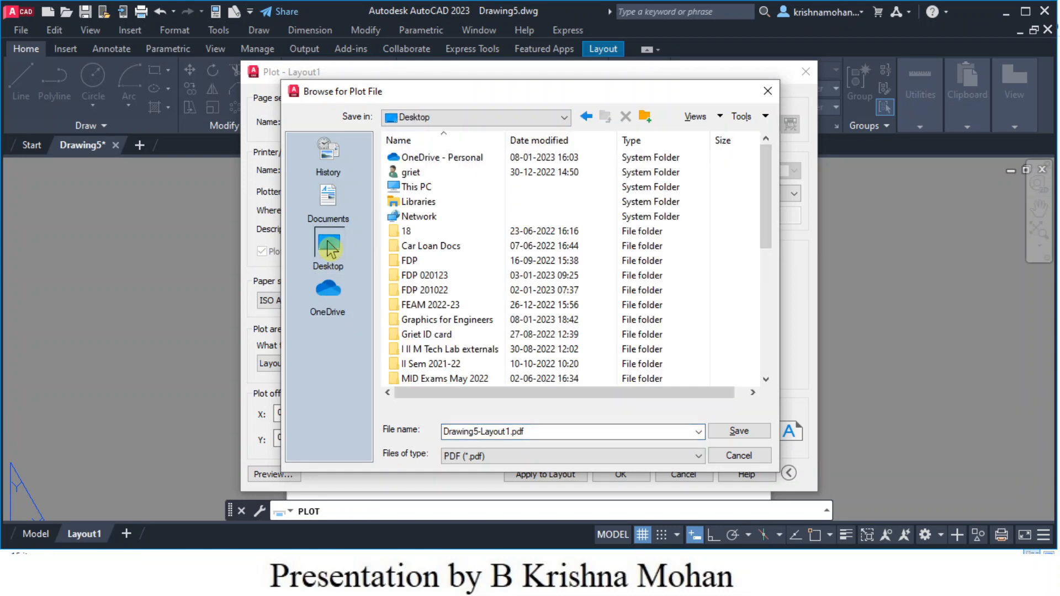
pyautogui.doubleClick(476, 322)
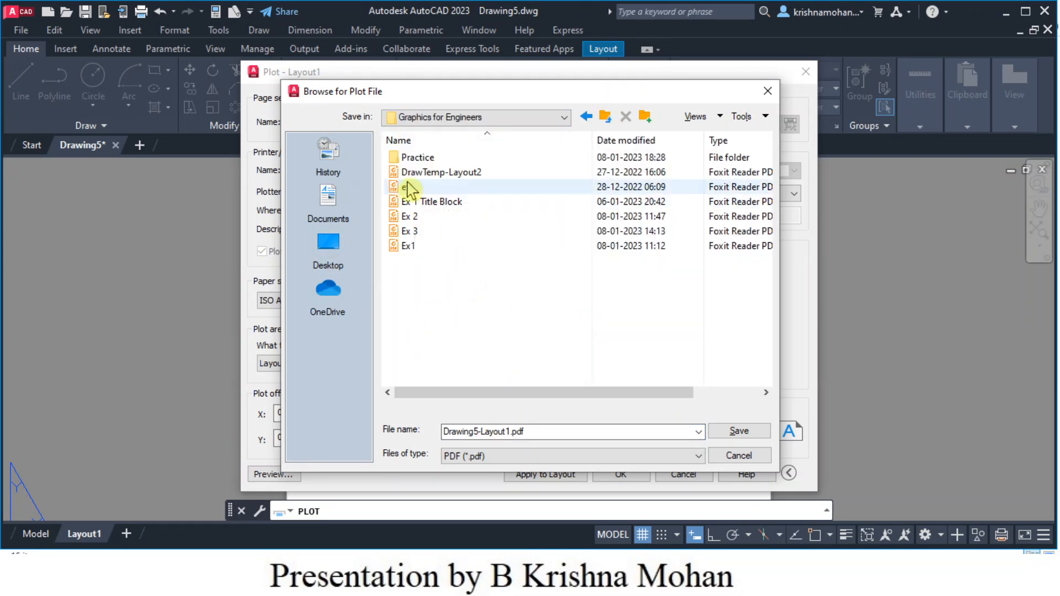
pyautogui.doubleClick(423, 159)
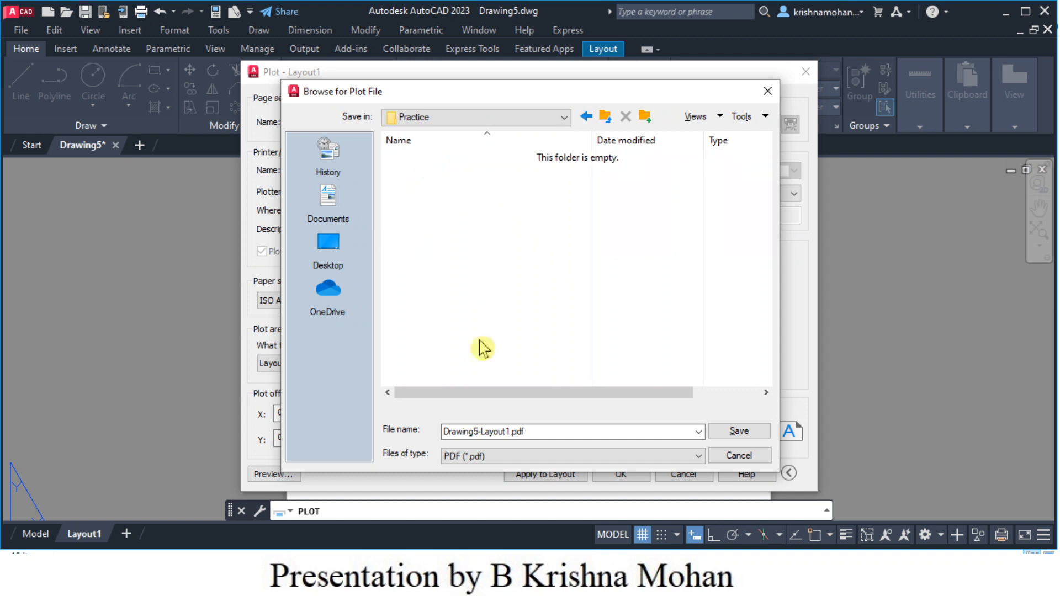
pyautogui.doubleClick(539, 436)
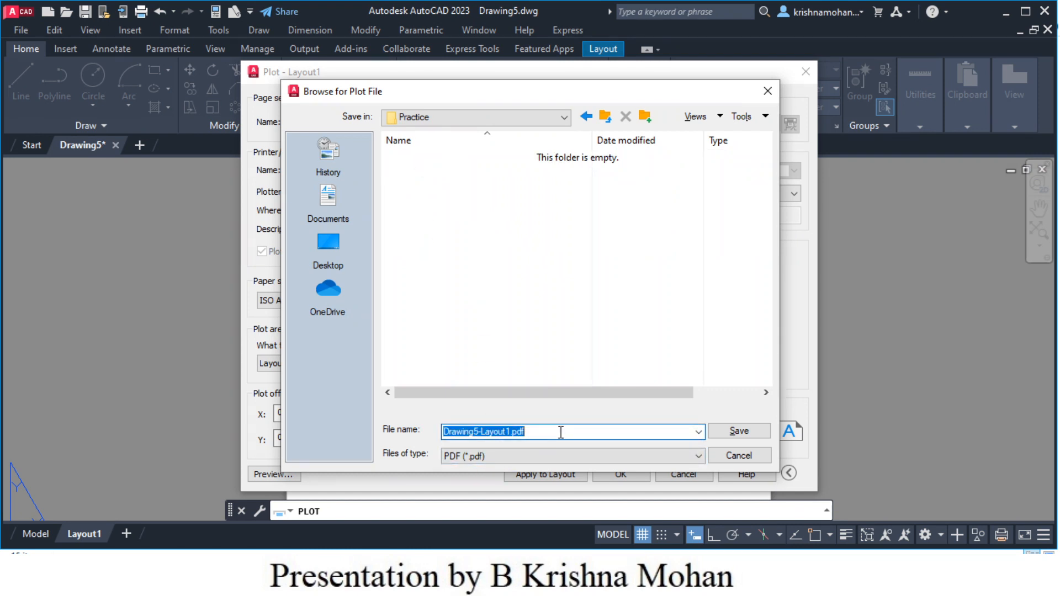
pyautogui.write('Title Block')
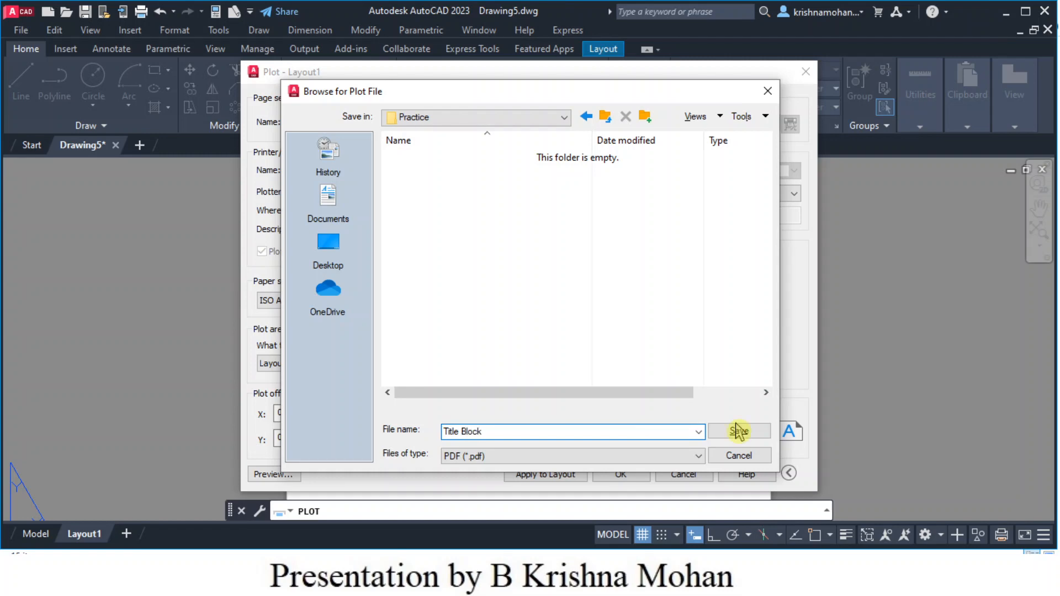
pyautogui.click(738, 431)
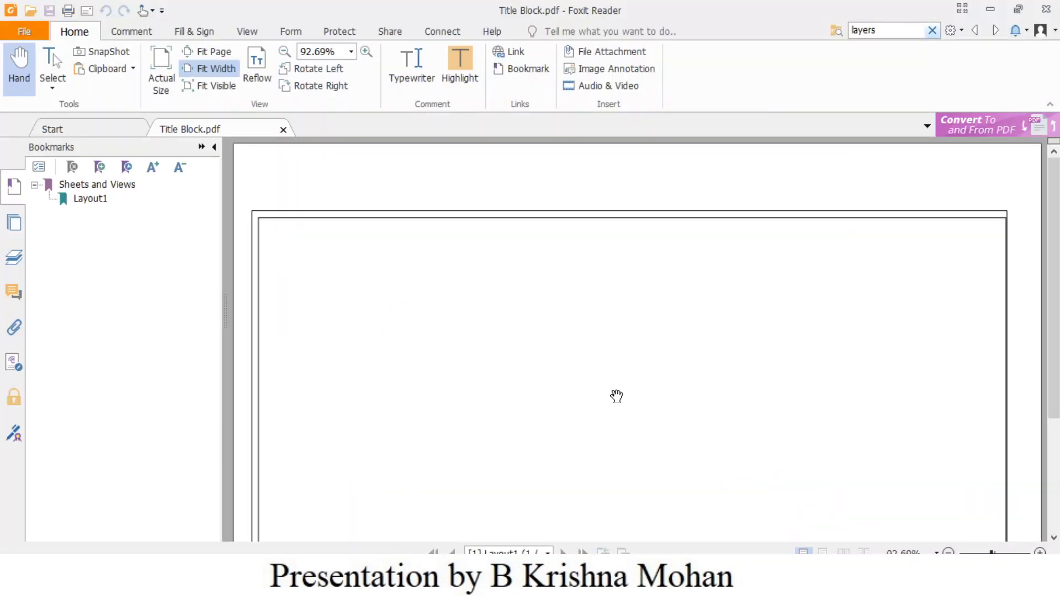
pyautogui.scroll(-5, 616, 396)
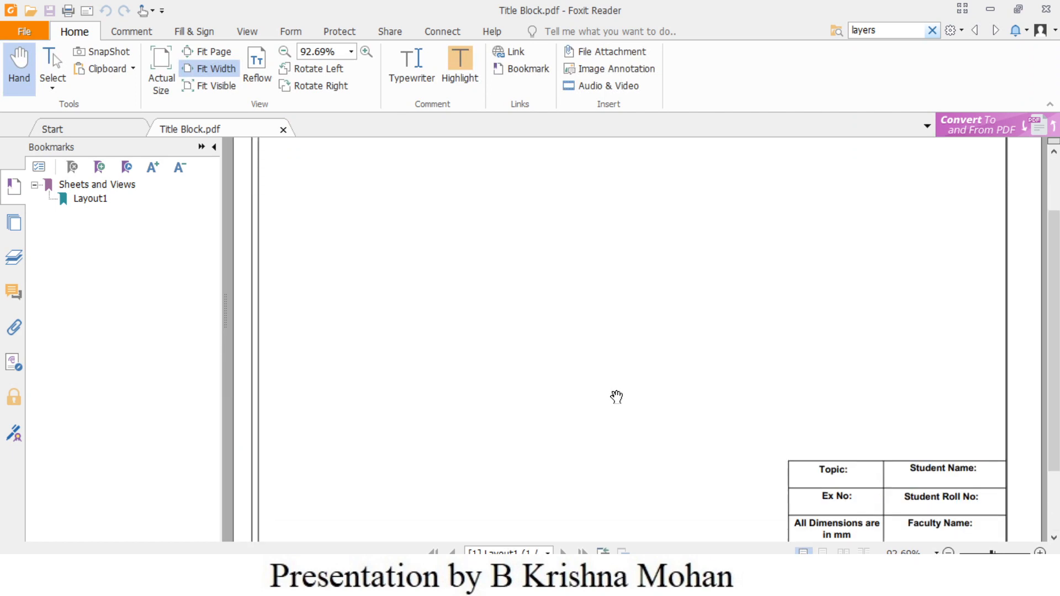
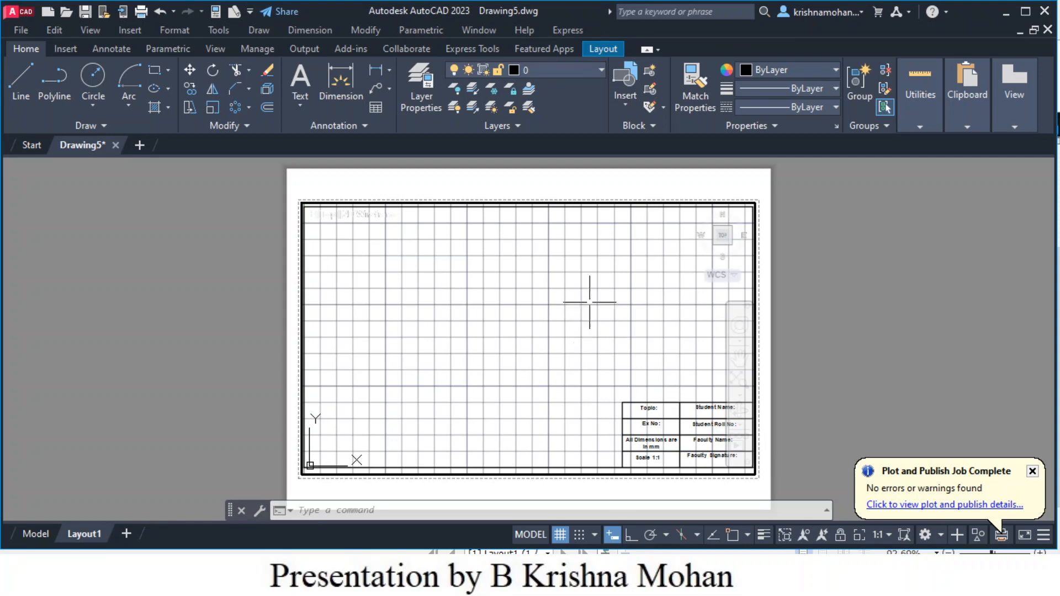
# - Cancel any leftover commands after plotting Layout1 to PDF
pyautogui.press('Escape')
pyautogui.press('Escape')
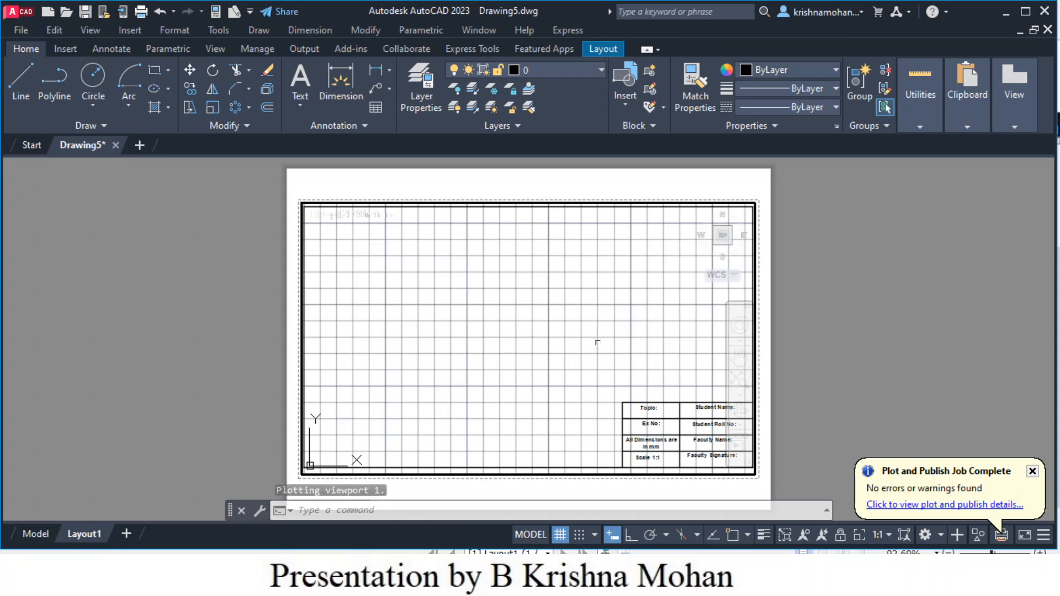
pyautogui.press('Escape')
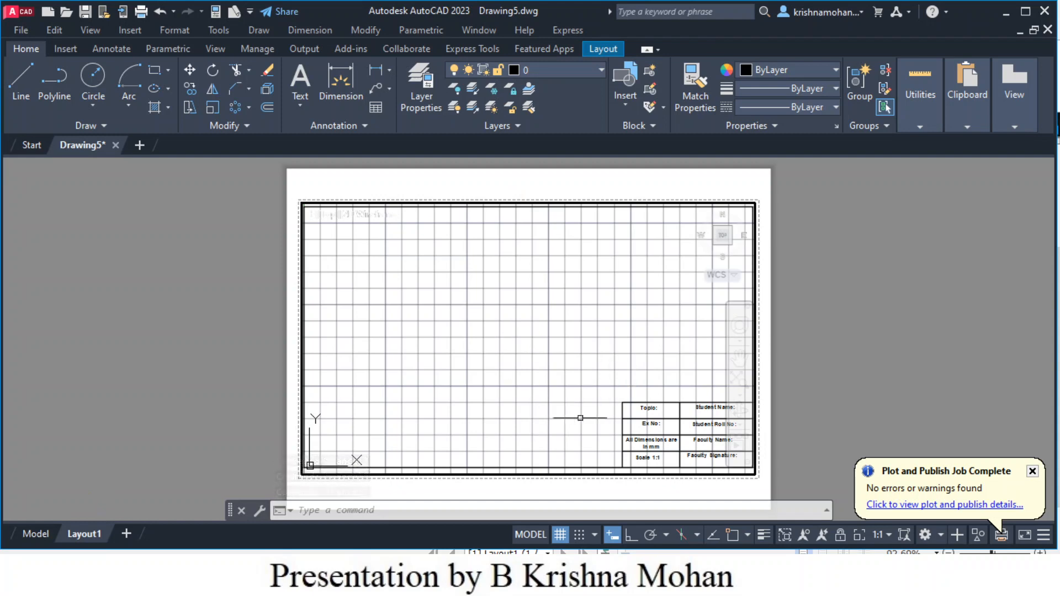
# - Switch to model space and bring up the Format menu
pyautogui.click(35, 535)
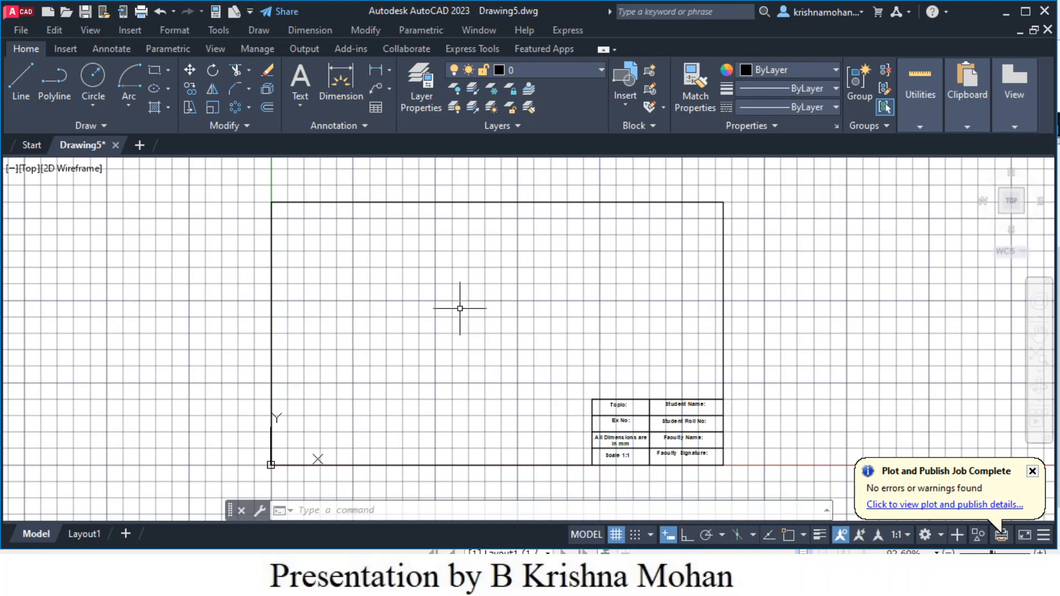
pyautogui.click(174, 31)
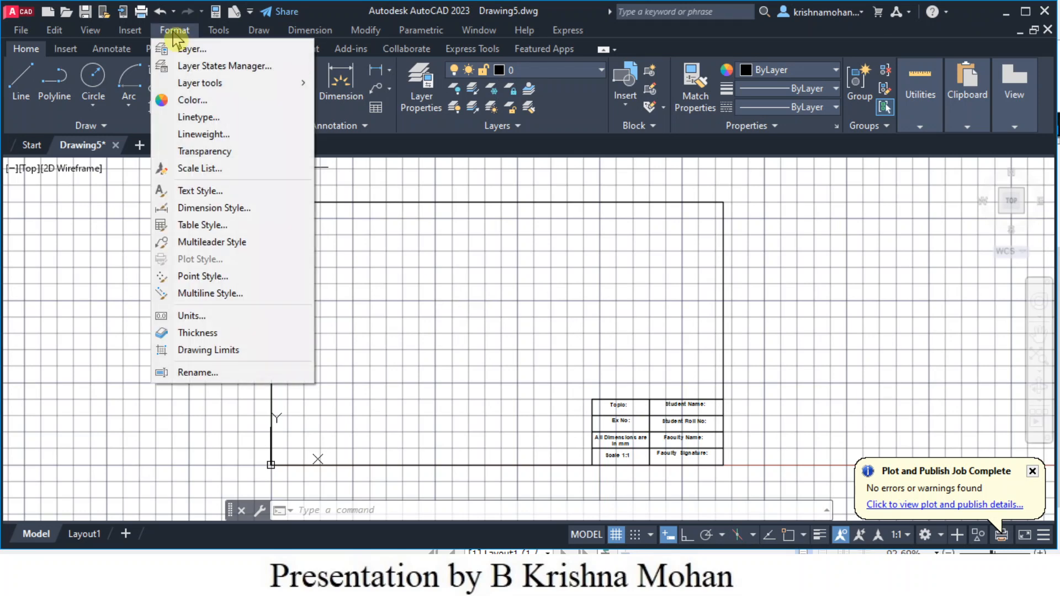
# - In the Linetype Manager, load HIDDEN2 from the acadiso.lin list
pyautogui.click(214, 124)
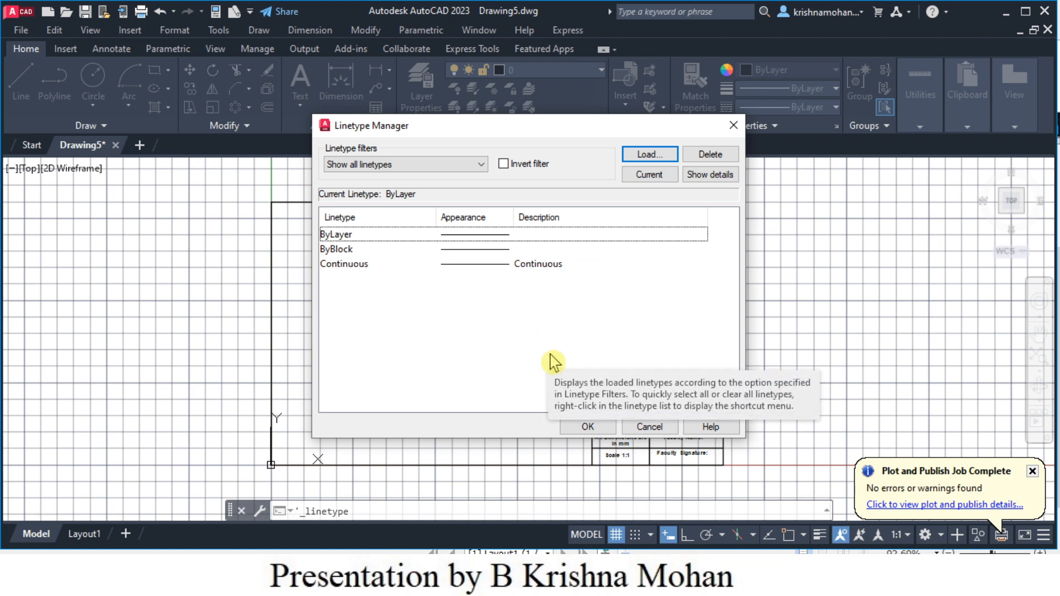
pyautogui.click(646, 158)
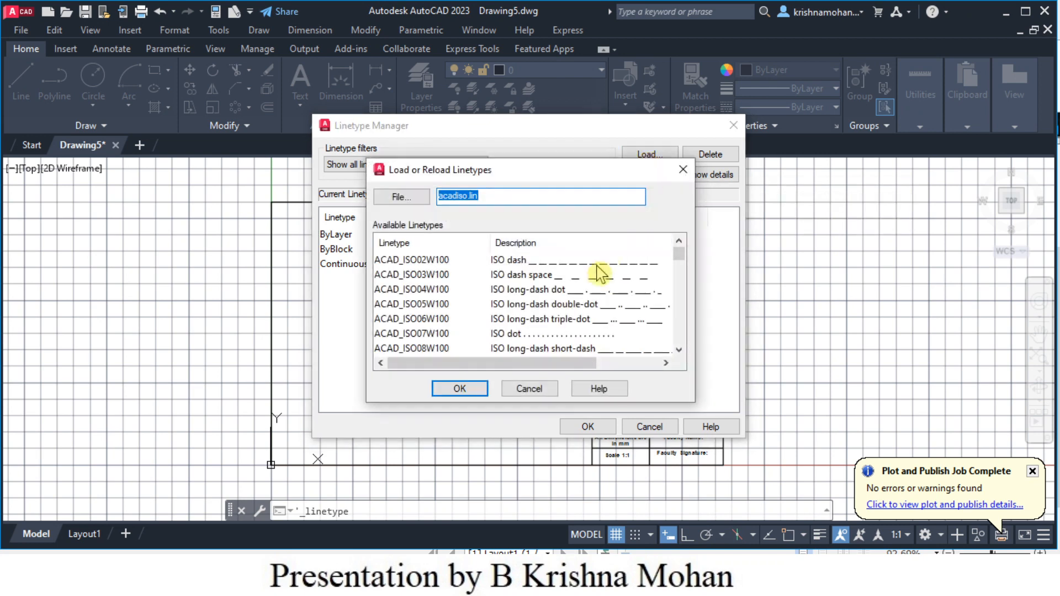
pyautogui.scroll(-9, 591, 287)
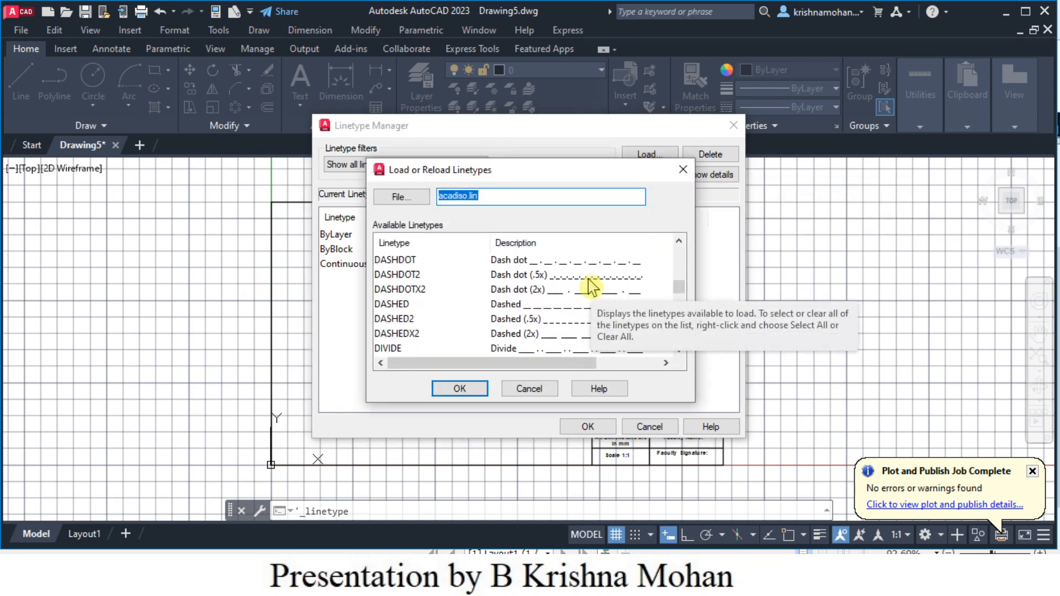
pyautogui.scroll(-2, 592, 287)
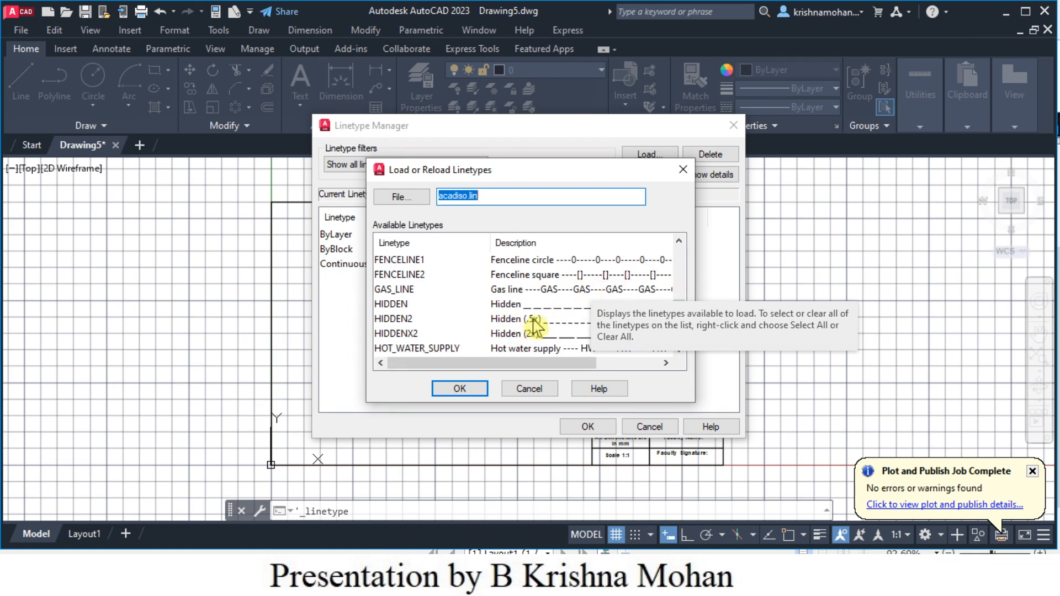
pyautogui.click(401, 321)
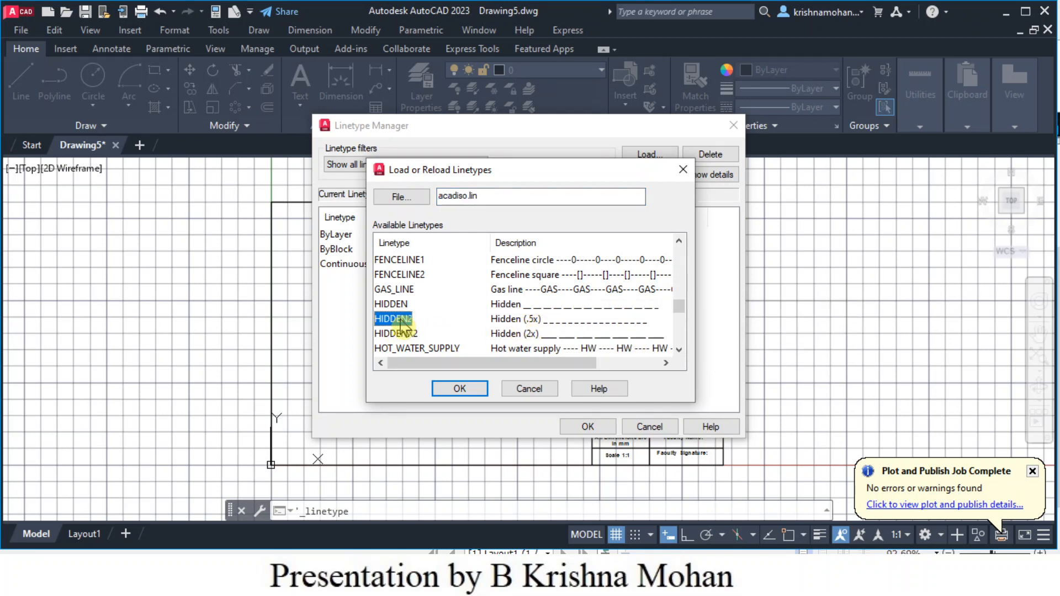
pyautogui.click(452, 390)
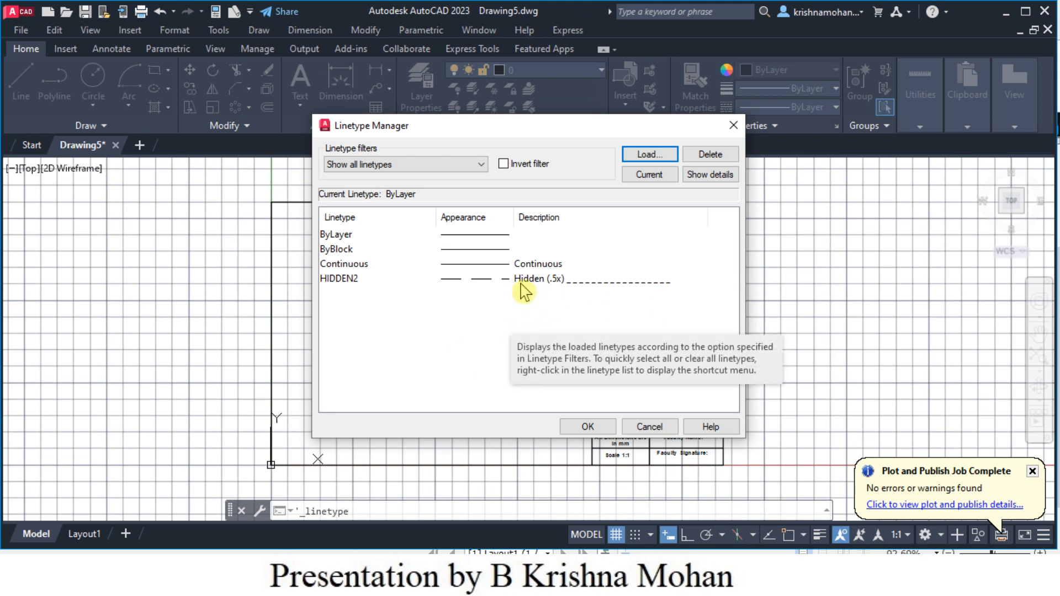
# - Load the CENTER2 linetype from acadiso.lin as well
pyautogui.click(647, 160)
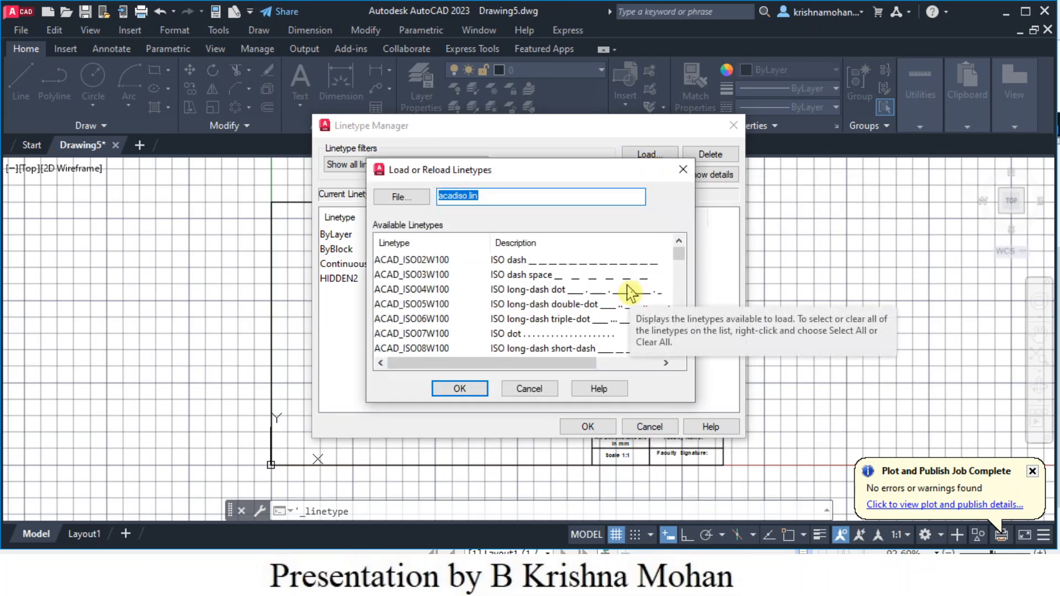
pyautogui.scroll(-5, 577, 314)
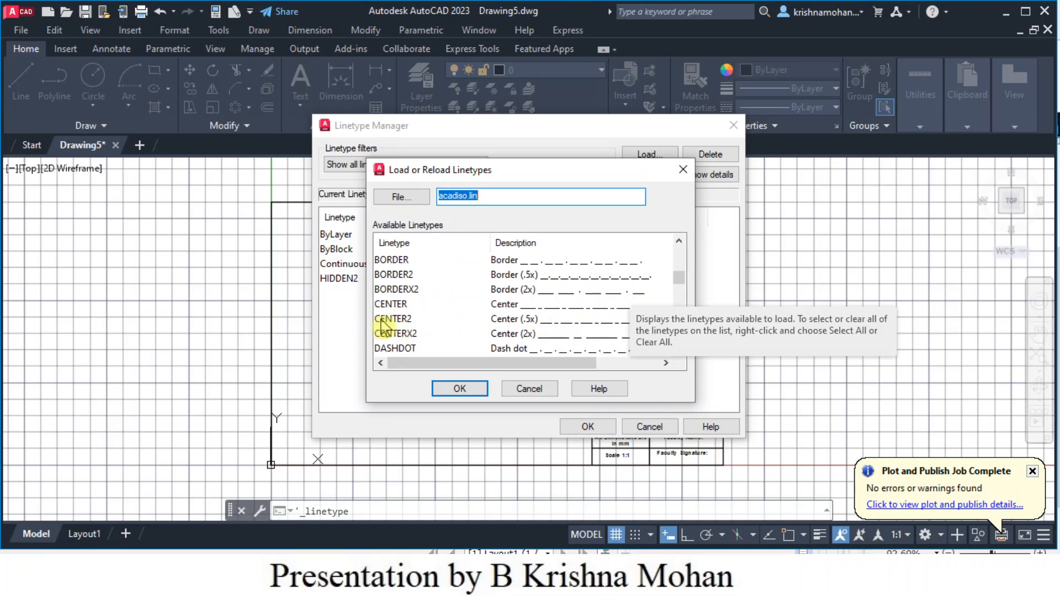
pyautogui.click(396, 319)
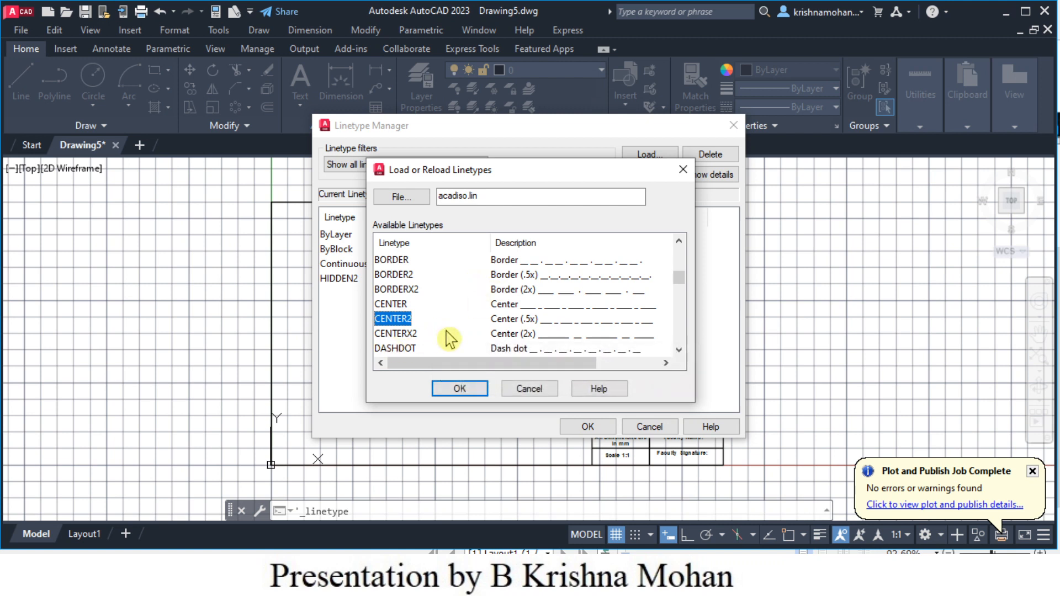
pyautogui.click(459, 392)
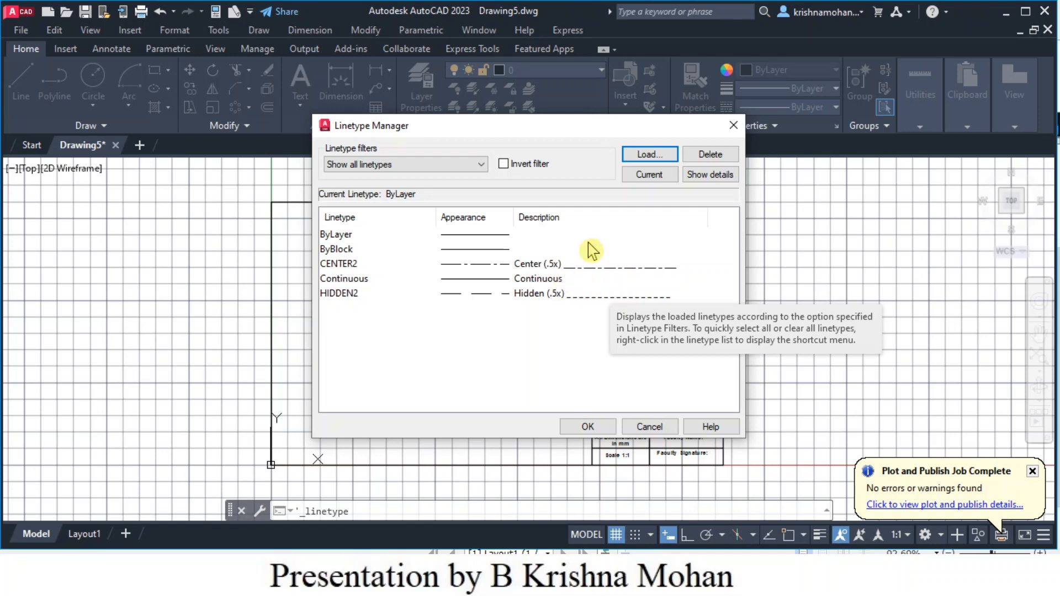
# - Load ACAD_ISO05W100 (ISO long-dash double-dot) into the drawing
pyautogui.click(647, 158)
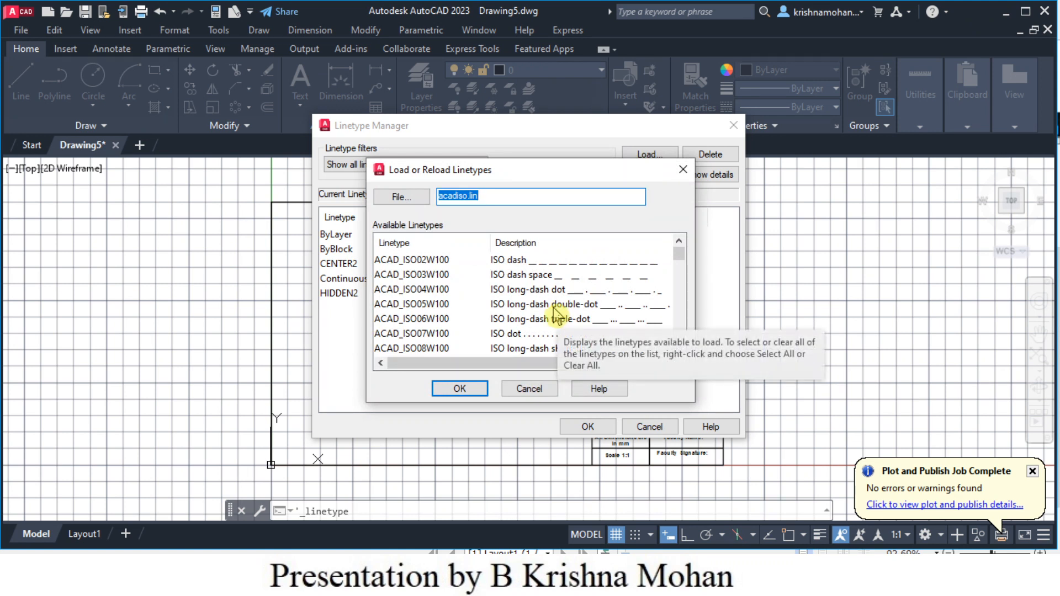
pyautogui.scroll(-1, 556, 314)
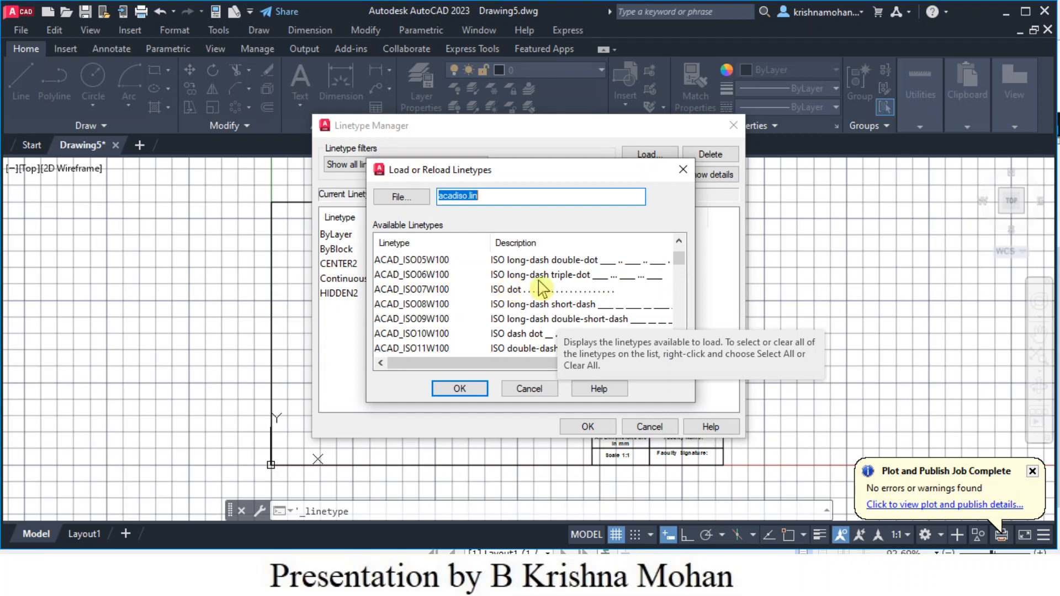
pyautogui.click(586, 263)
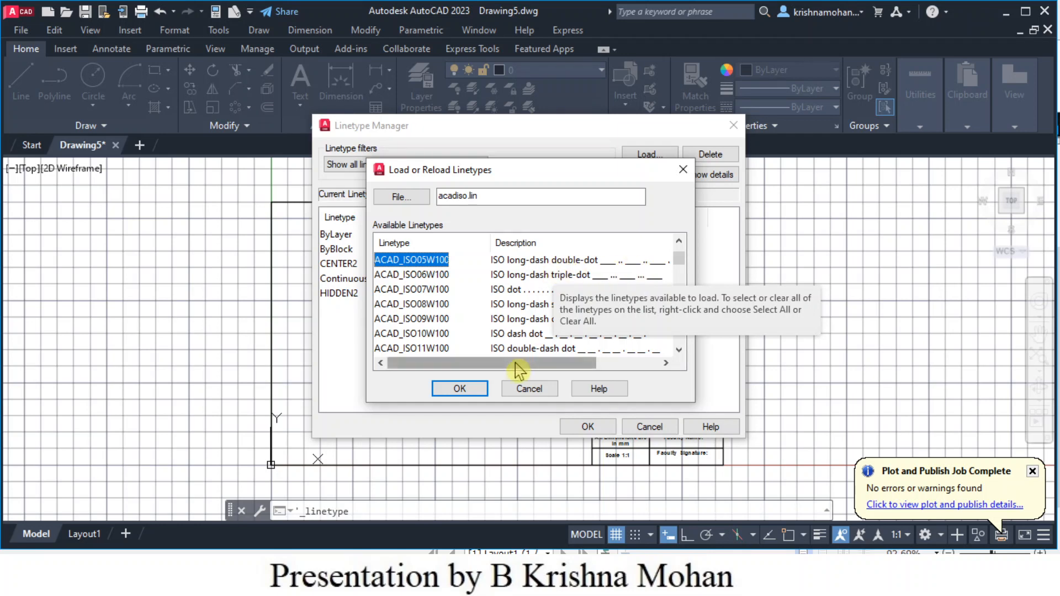
pyautogui.click(456, 393)
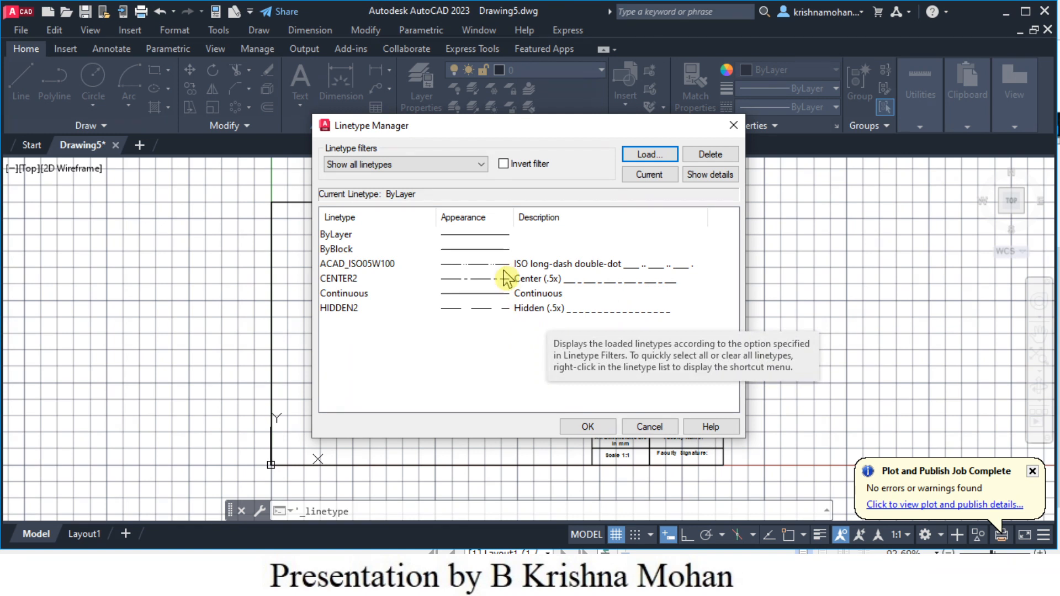
# - Load ACAD_ISO04W100 (ISO long-dash dot), then close the Linetype Manager with OK
pyautogui.click(646, 160)
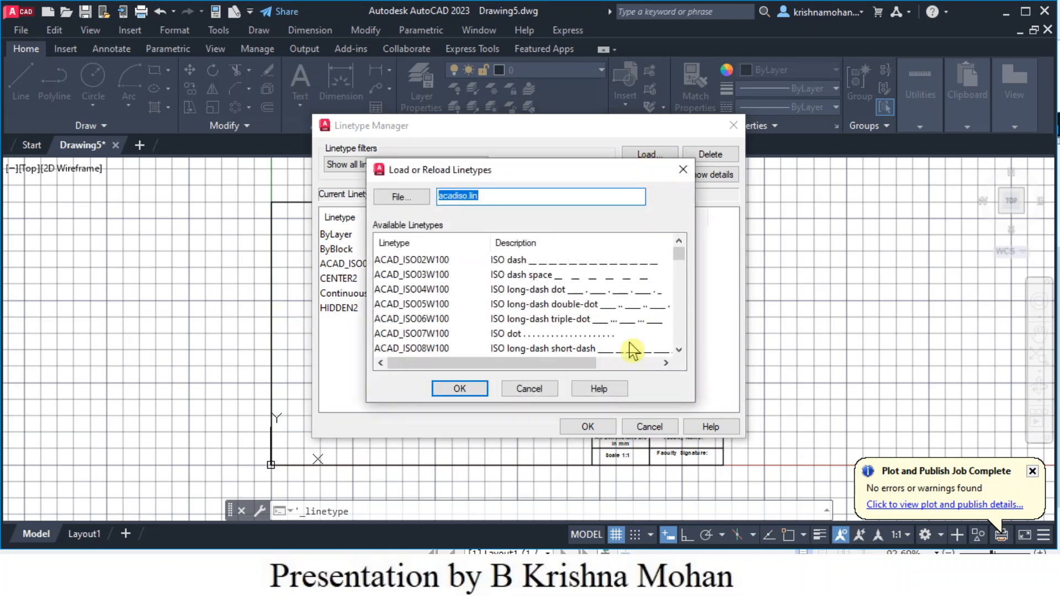
pyautogui.scroll(-1, 618, 330)
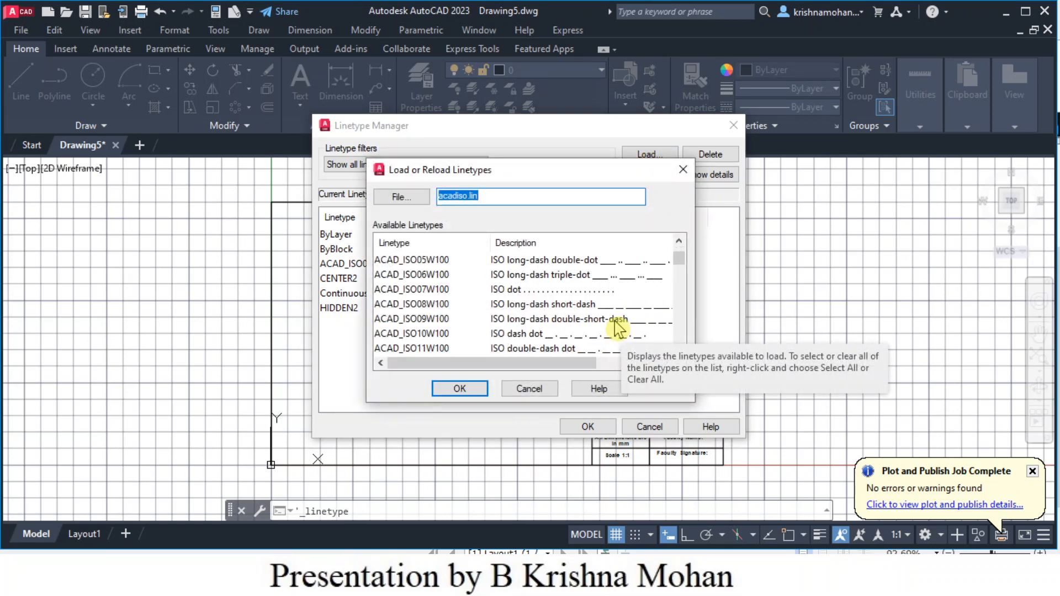
pyautogui.scroll(-3, 618, 330)
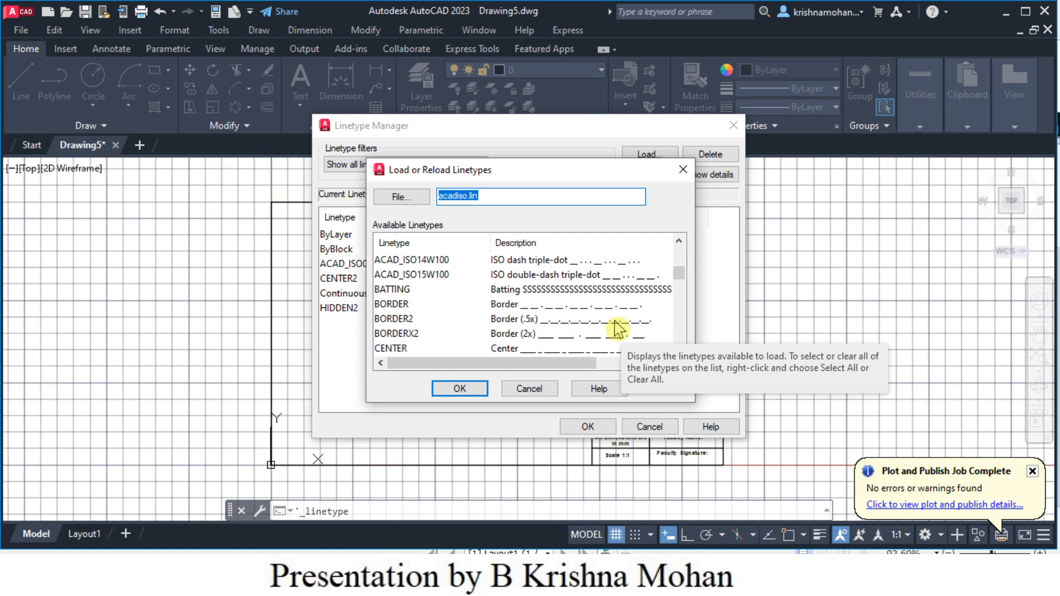
pyautogui.scroll(-3, 618, 330)
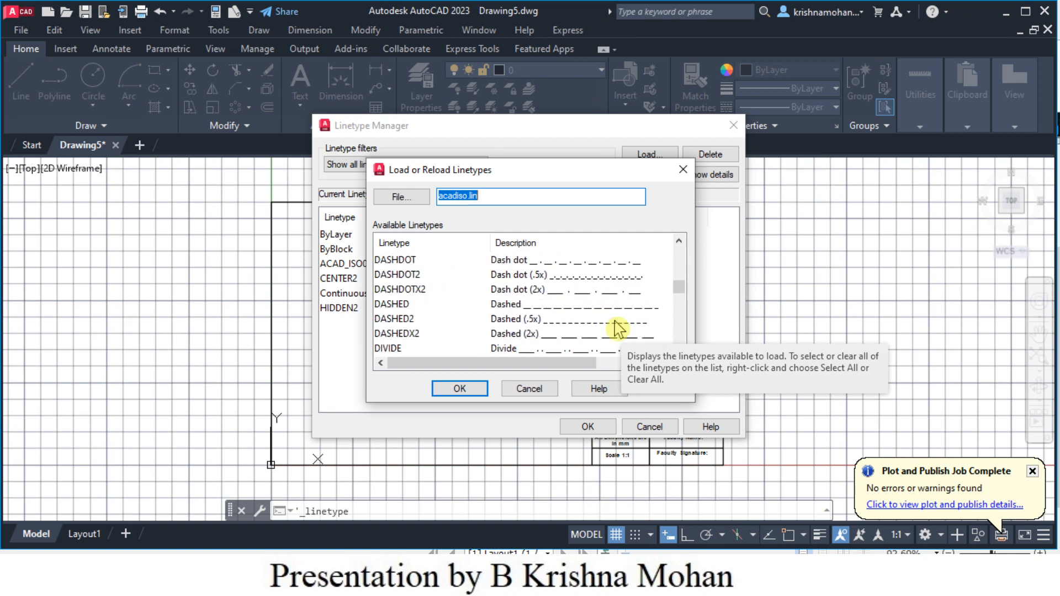
pyautogui.scroll(-6, 618, 330)
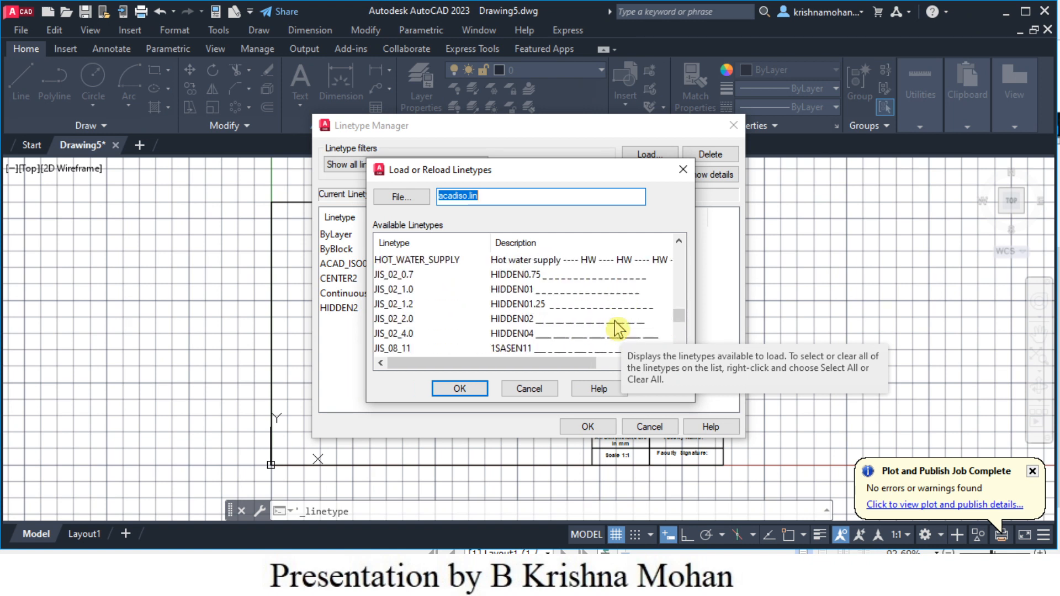
pyautogui.scroll(13, 618, 330)
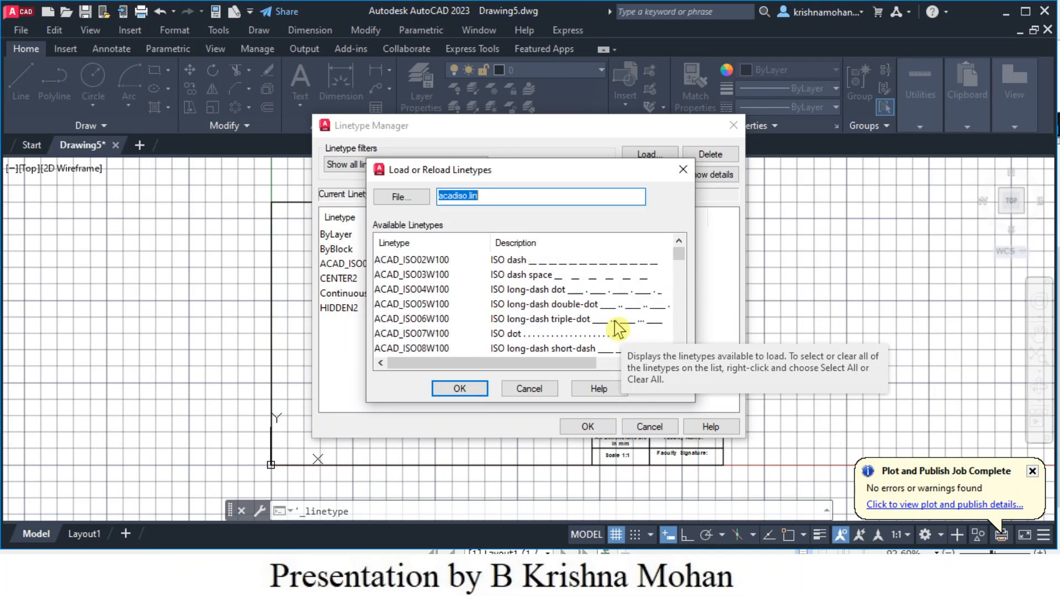
pyautogui.click(548, 288)
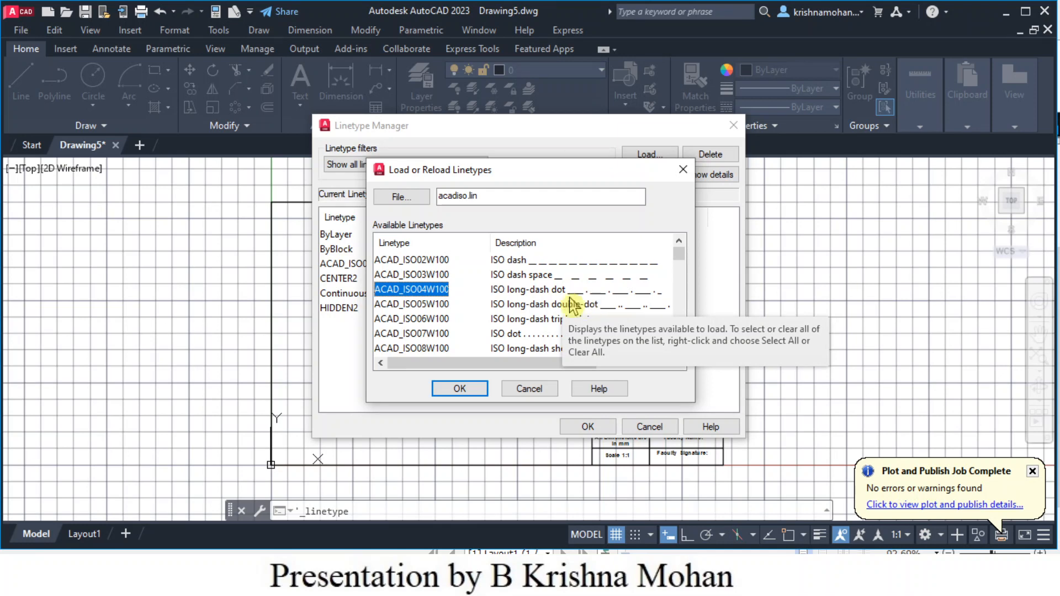
pyautogui.click(459, 389)
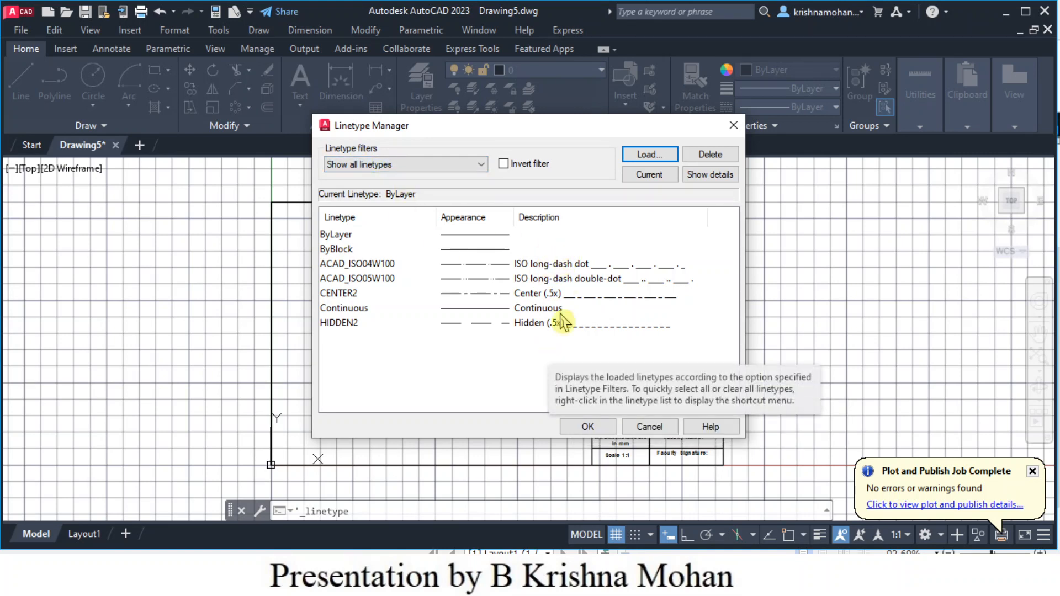
pyautogui.click(588, 427)
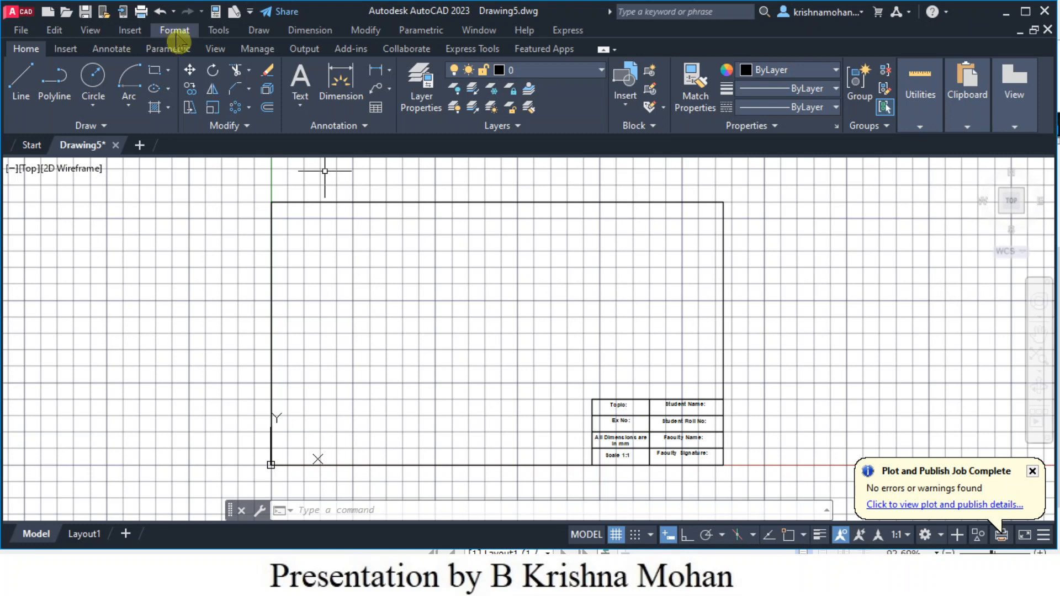
# - Bring up the Layer Properties Manager through Format > Layer
pyautogui.click(176, 31)
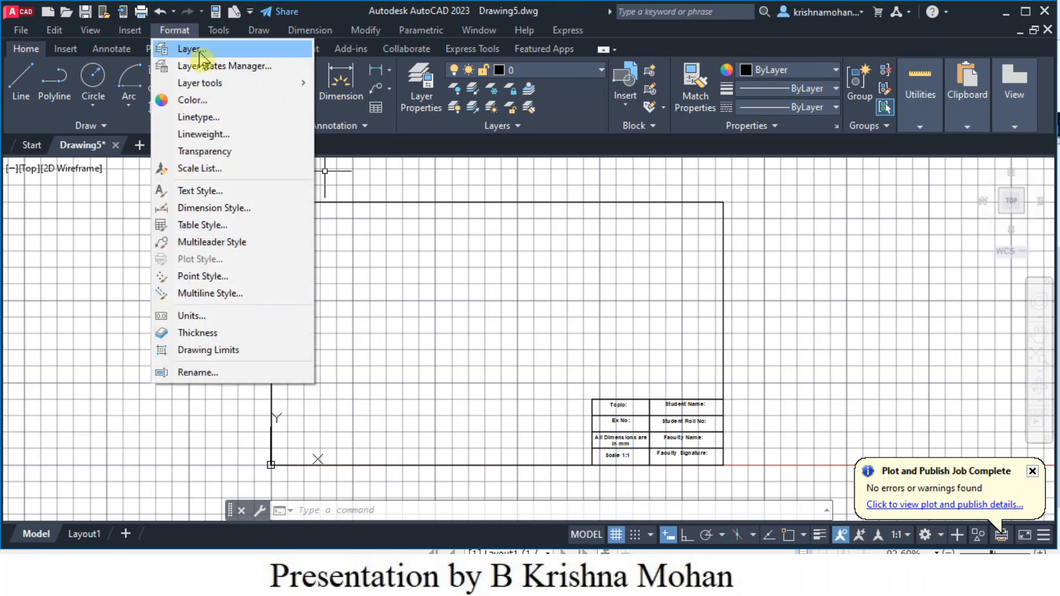
pyautogui.click(190, 49)
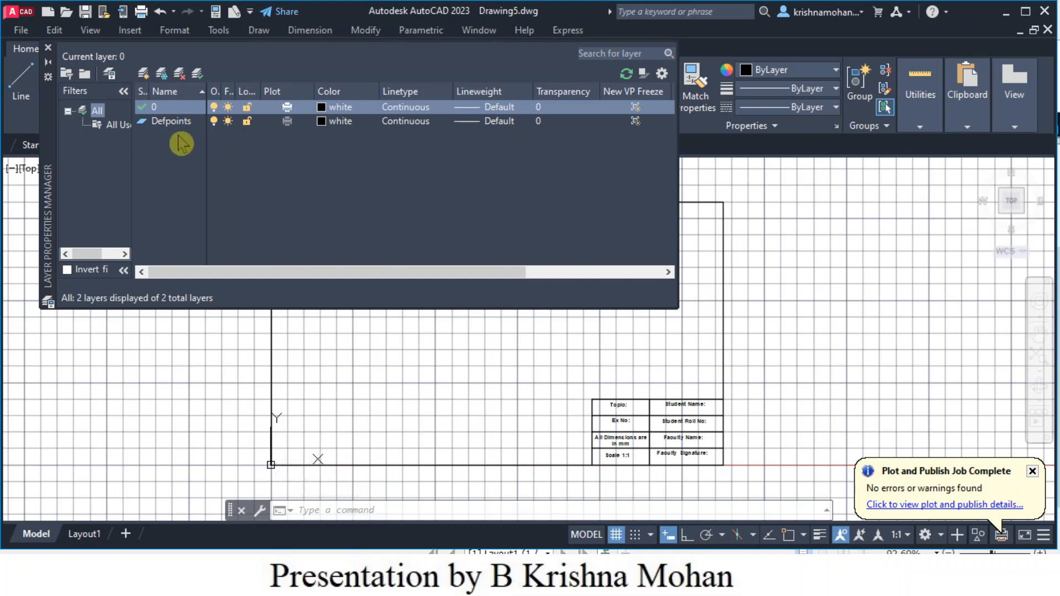
# - Create a layer named Object and set its lineweight to 0.60 mm
pyautogui.click(143, 78)
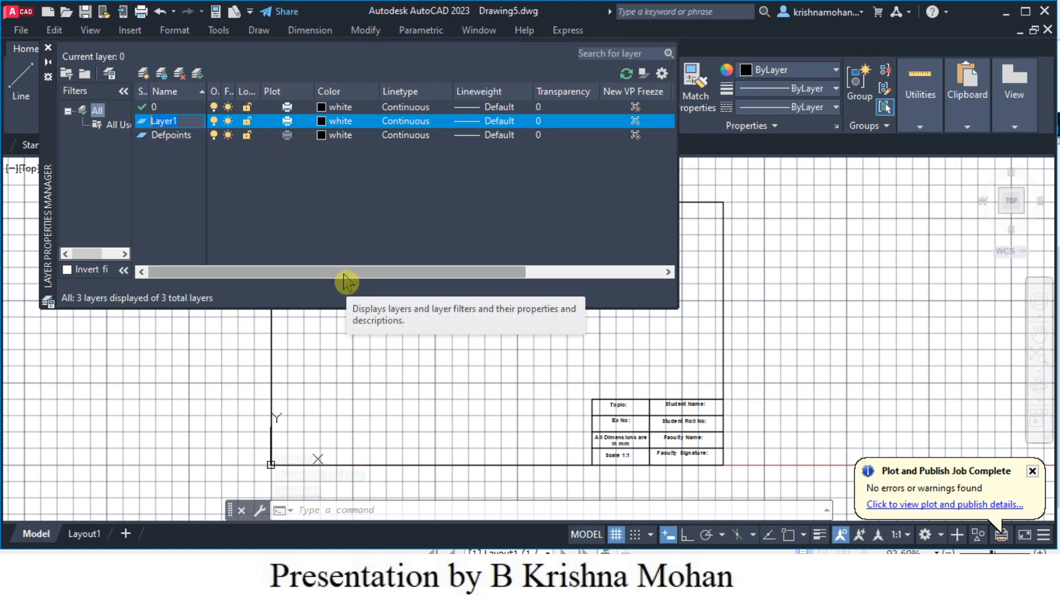
pyautogui.write('Object')
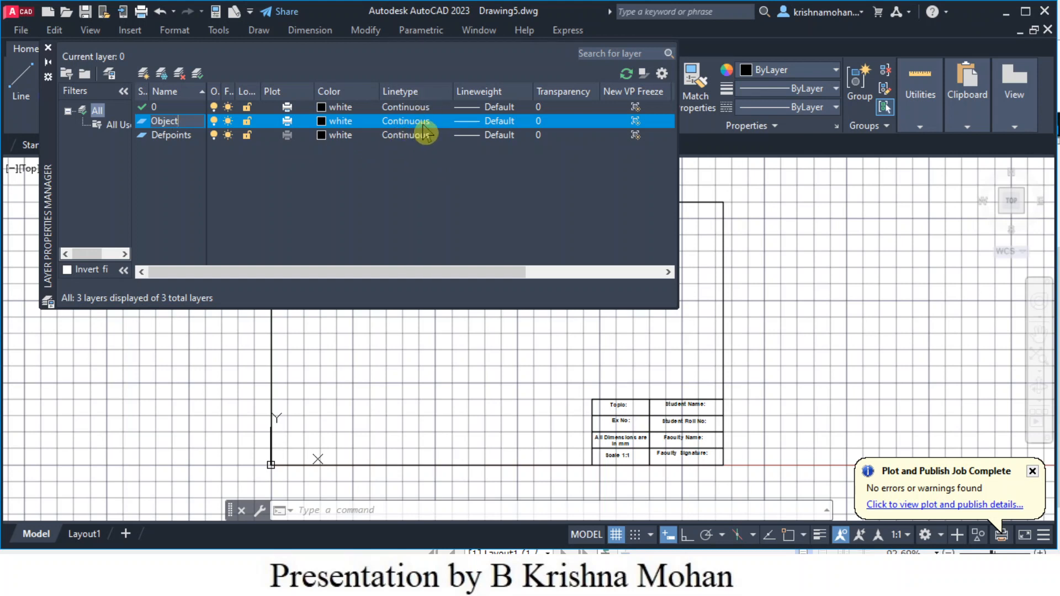
pyautogui.click(499, 122)
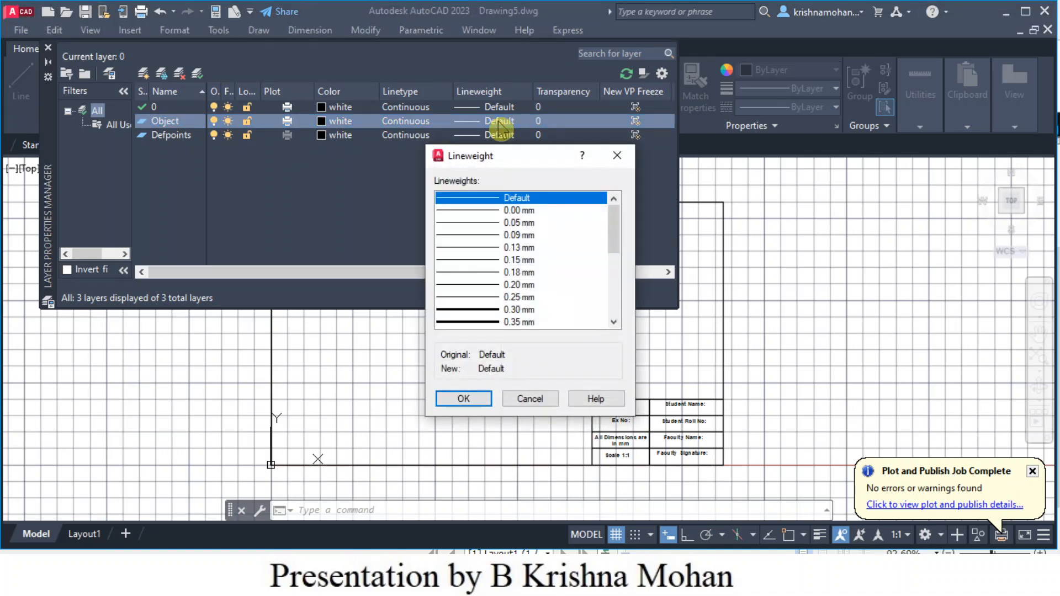
pyautogui.click(614, 322)
pyautogui.click(614, 322)
pyautogui.click(613, 321)
pyautogui.click(613, 322)
pyautogui.click(614, 322)
pyautogui.click(506, 298)
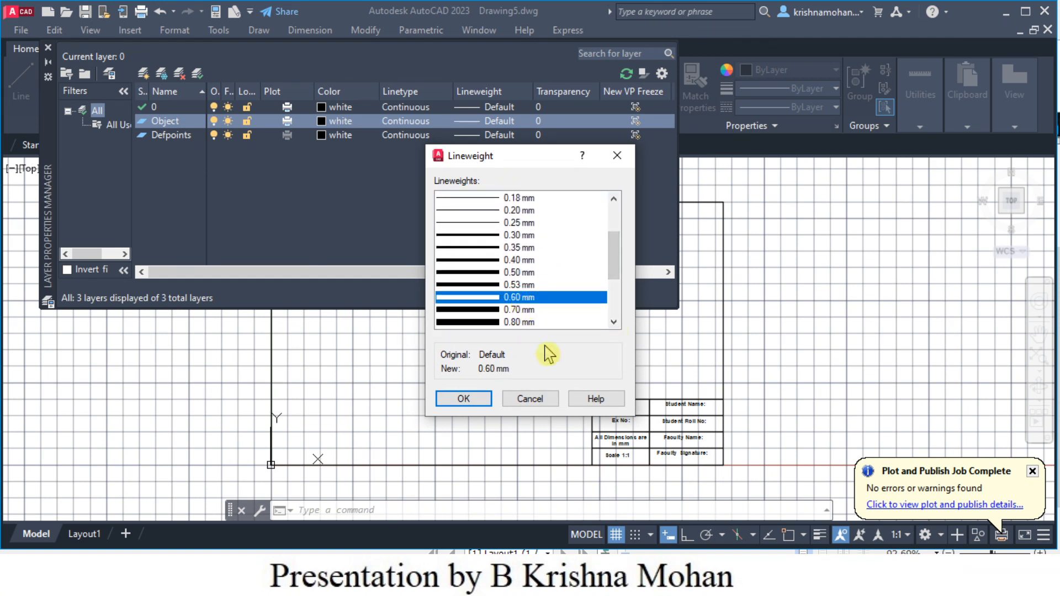
pyautogui.click(472, 401)
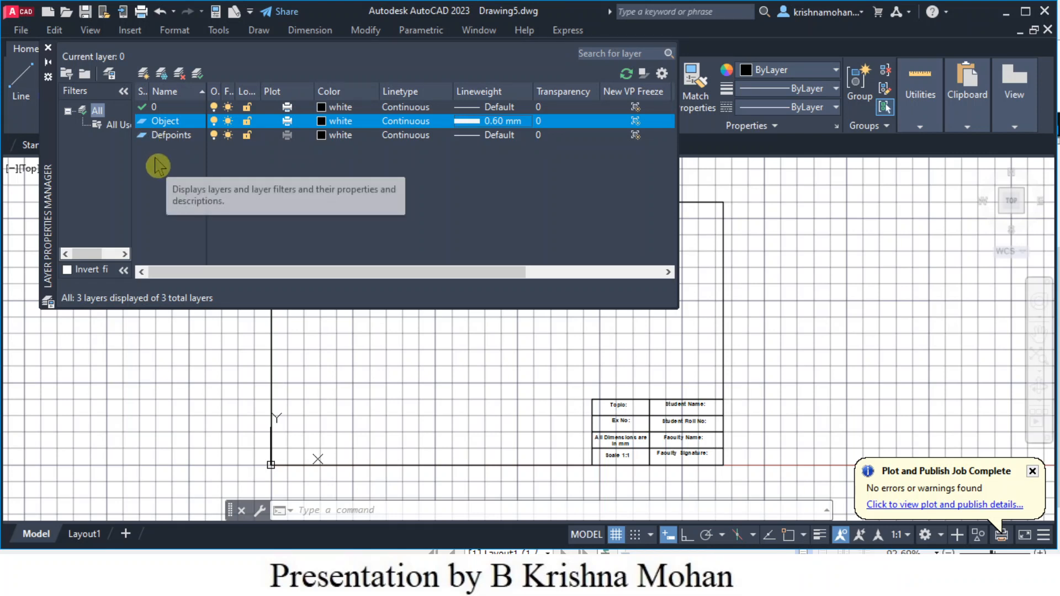
# - Add a new layer named Center Line using the CENTER2 linetype
pyautogui.click(143, 78)
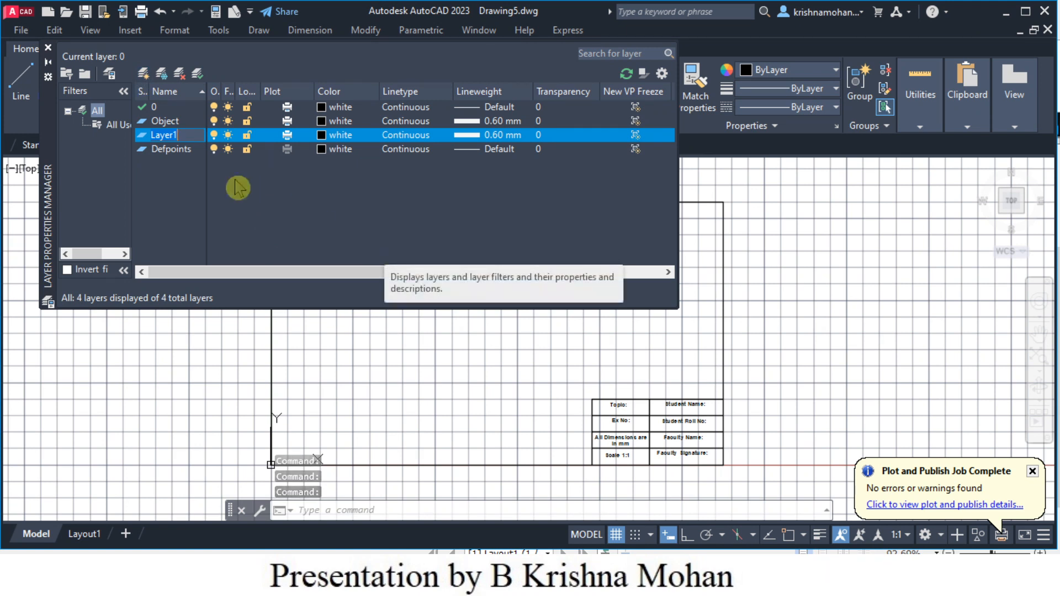
pyautogui.moveTo(184, 135); pyautogui.dragTo(150, 134)
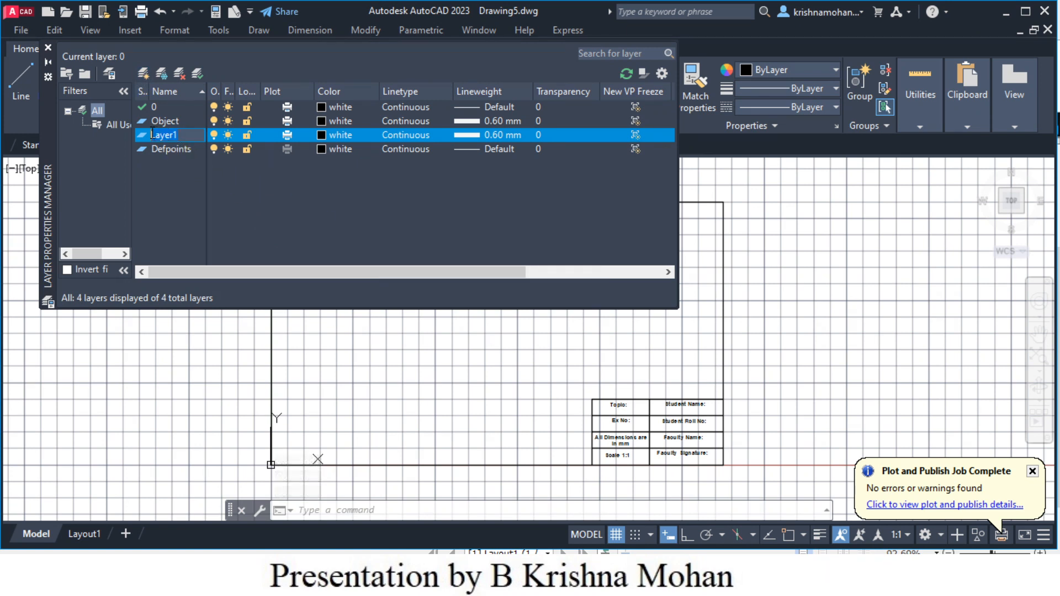
pyautogui.write('Center Line')
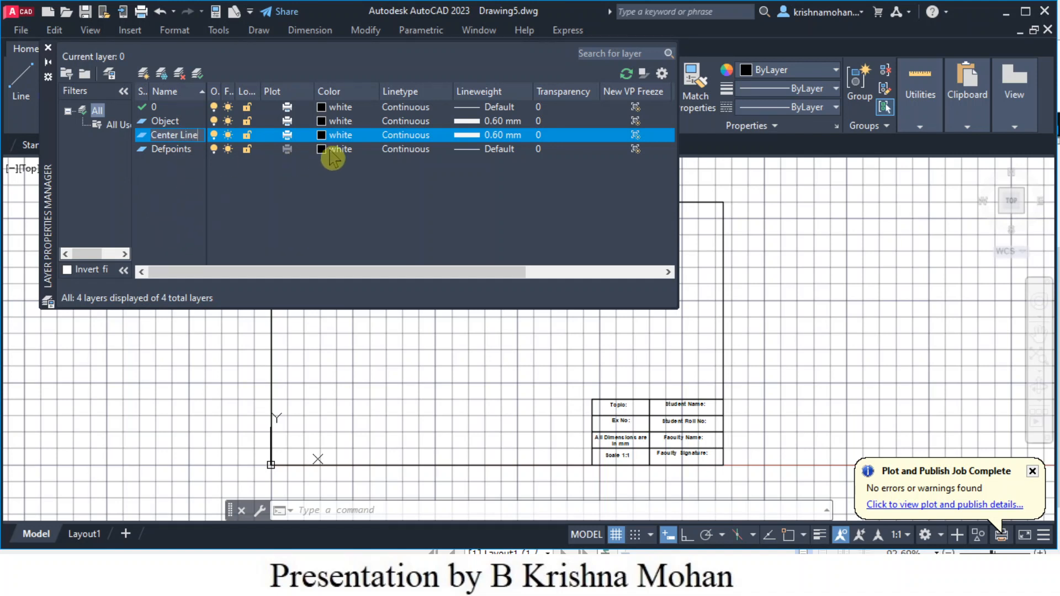
pyautogui.click(406, 135)
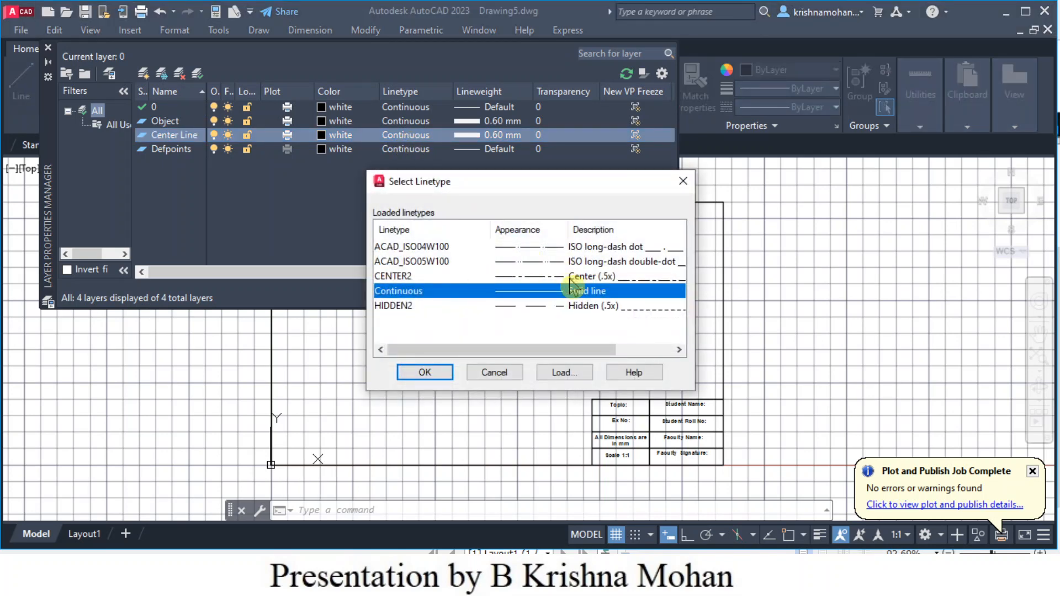
pyautogui.click(406, 277)
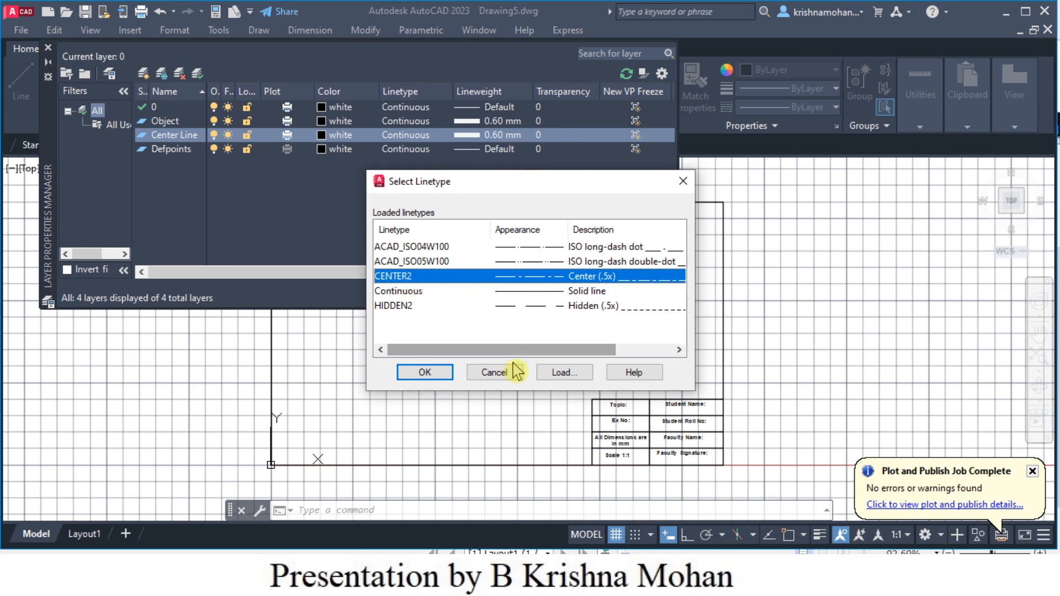
pyautogui.click(433, 376)
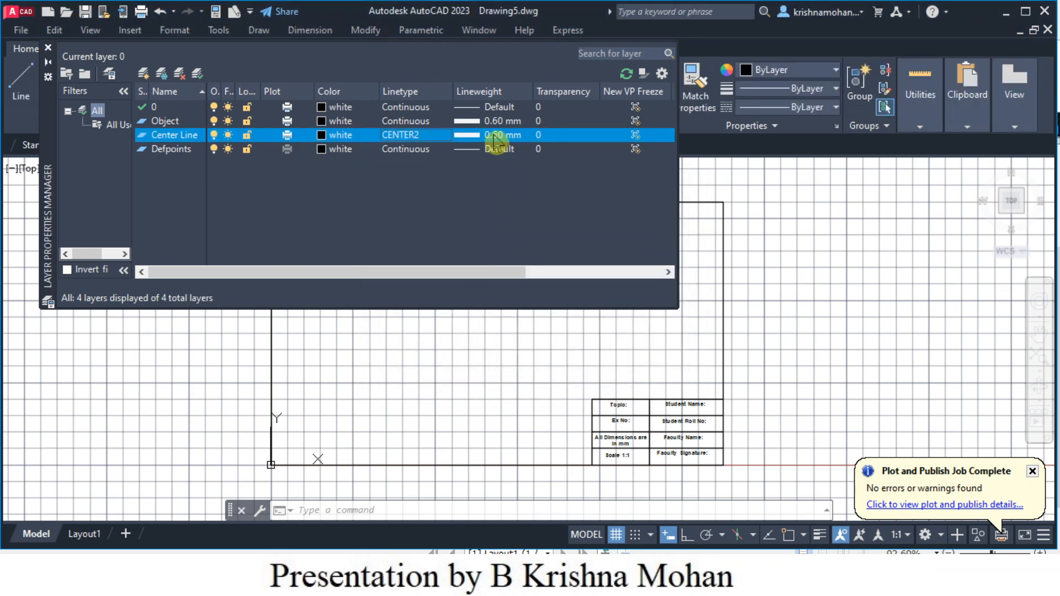
# - Give Center Line a 0.30 mm lineweight, then add another new layer
pyautogui.click(495, 136)
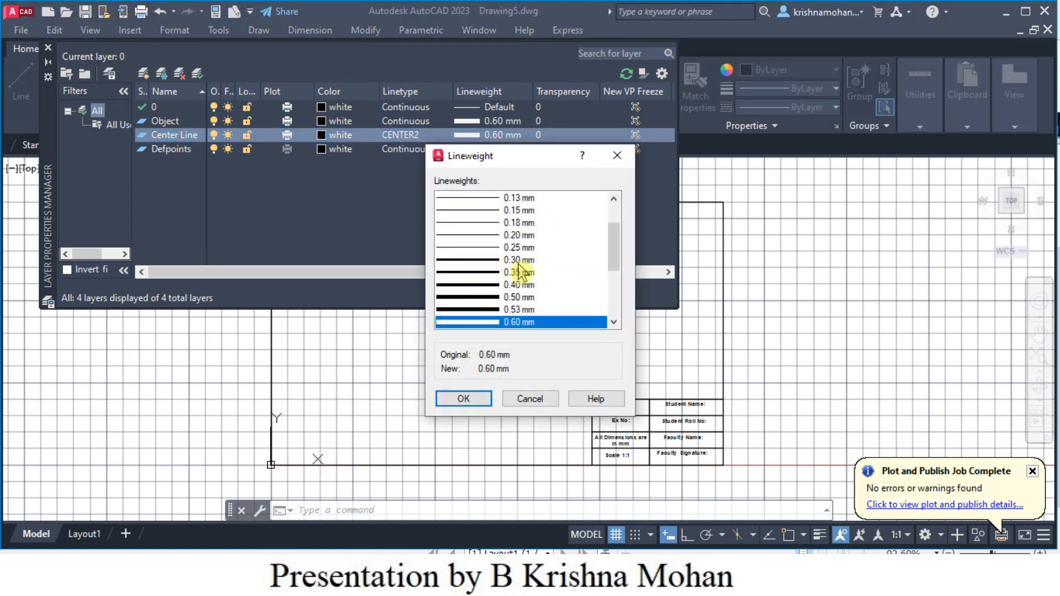
pyautogui.click(521, 260)
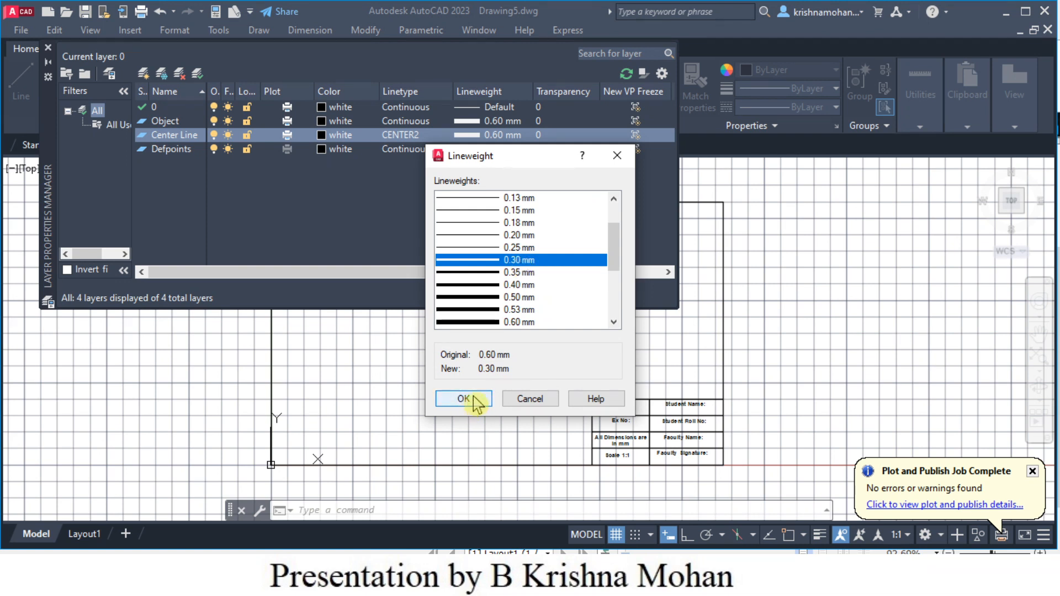
pyautogui.doubleClick(495, 261)
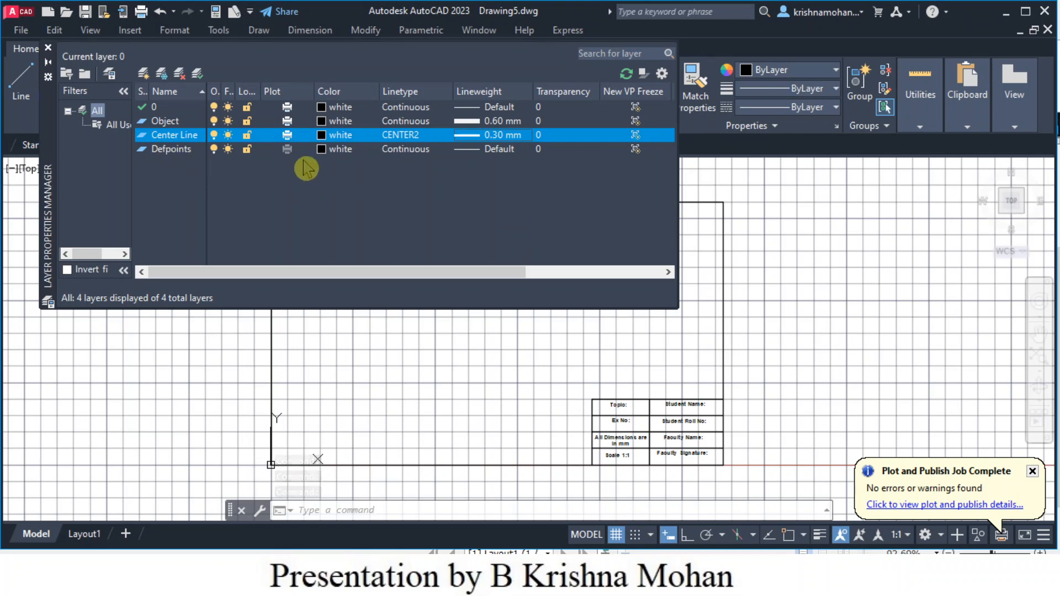
pyautogui.click(143, 74)
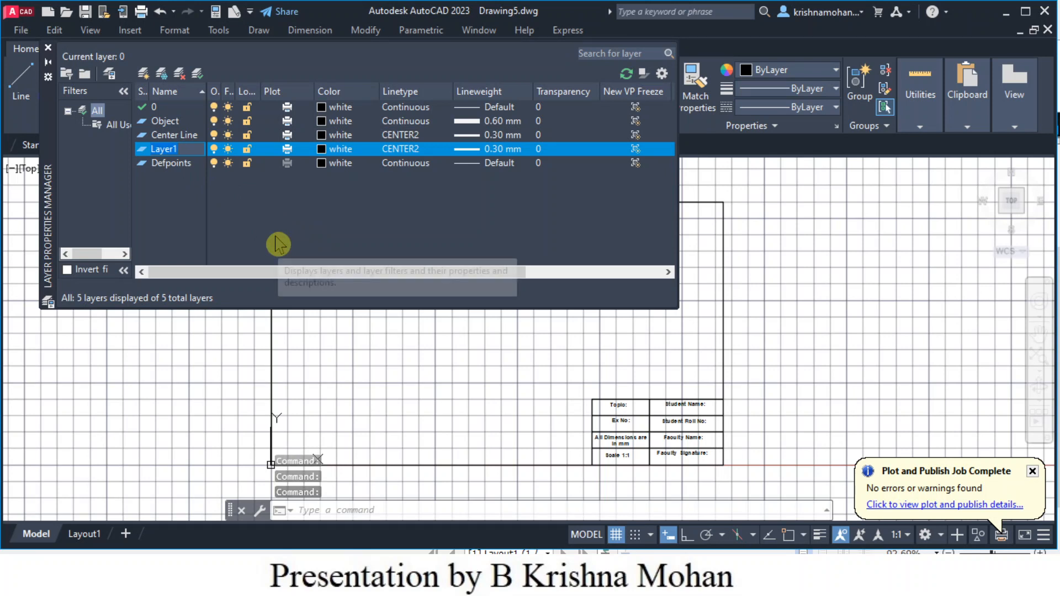
# - Rename Layer1 to Construction, using Continuous linetype and 0.00 mm lineweight
pyautogui.press('BackSpace')
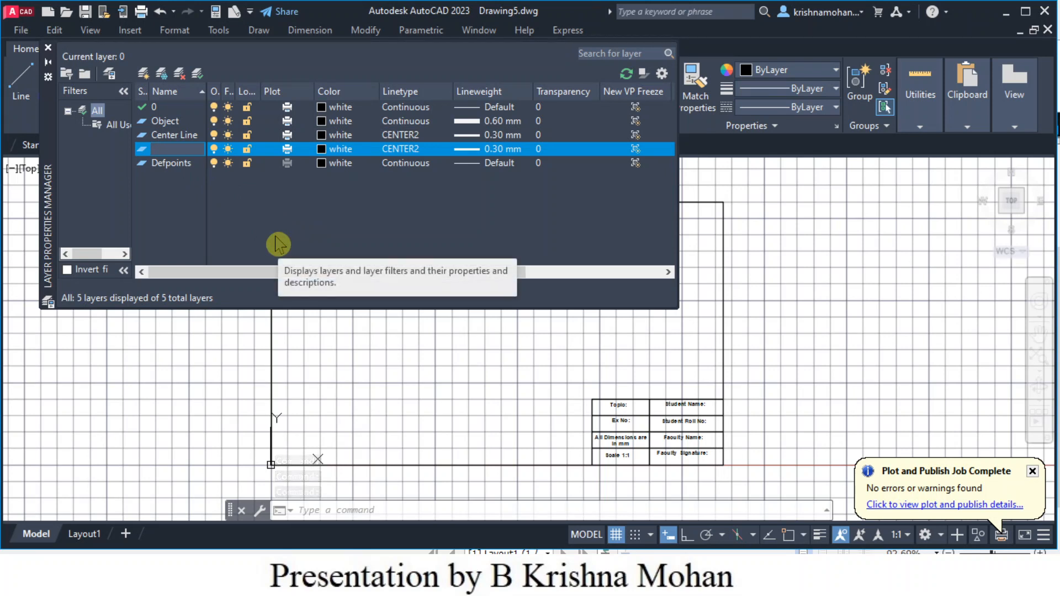
pyautogui.write('Construction')
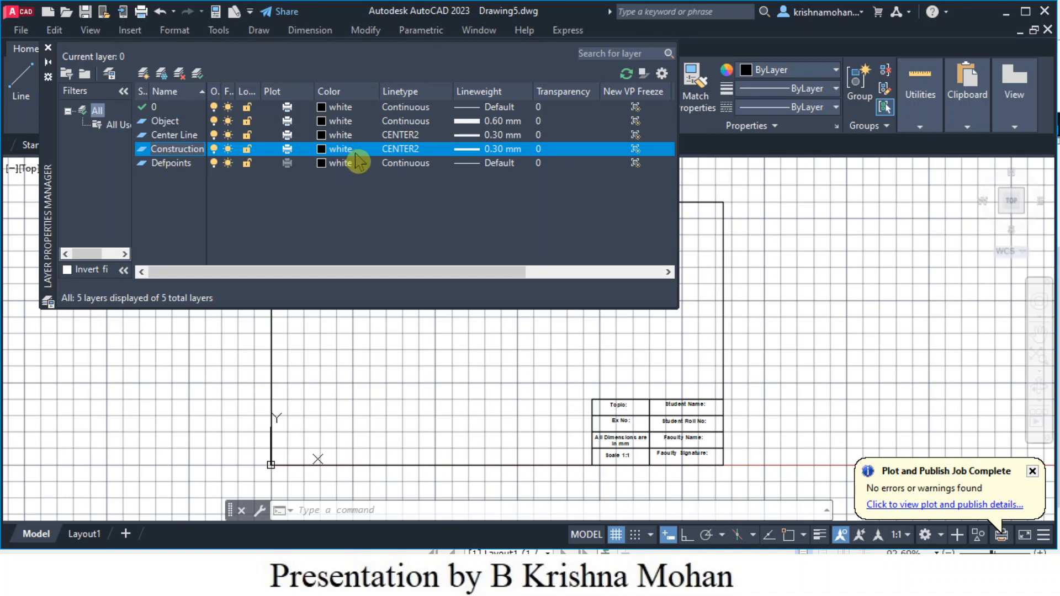
pyautogui.click(406, 150)
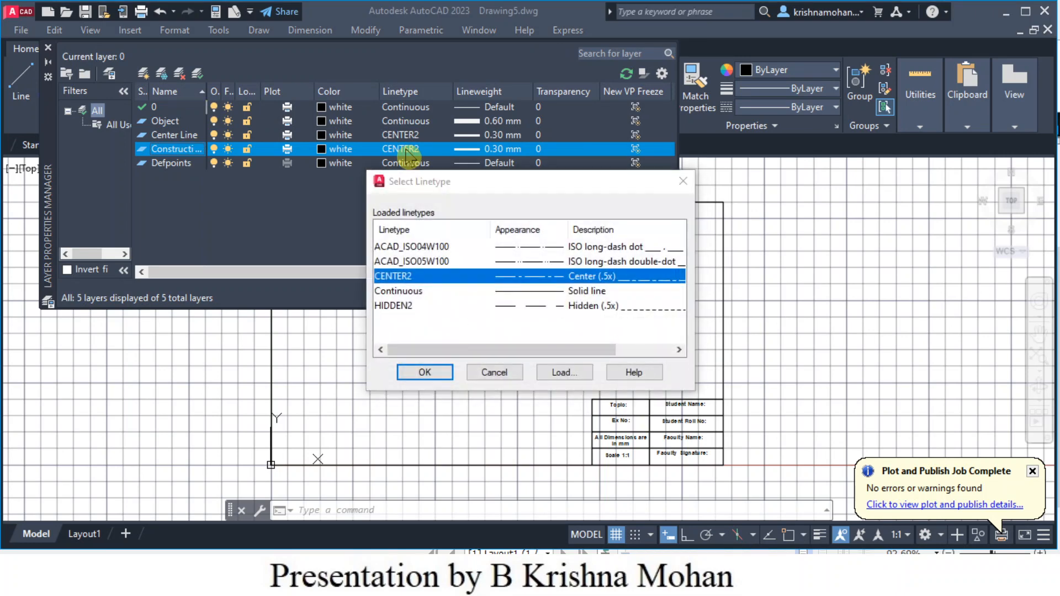
pyautogui.click(568, 296)
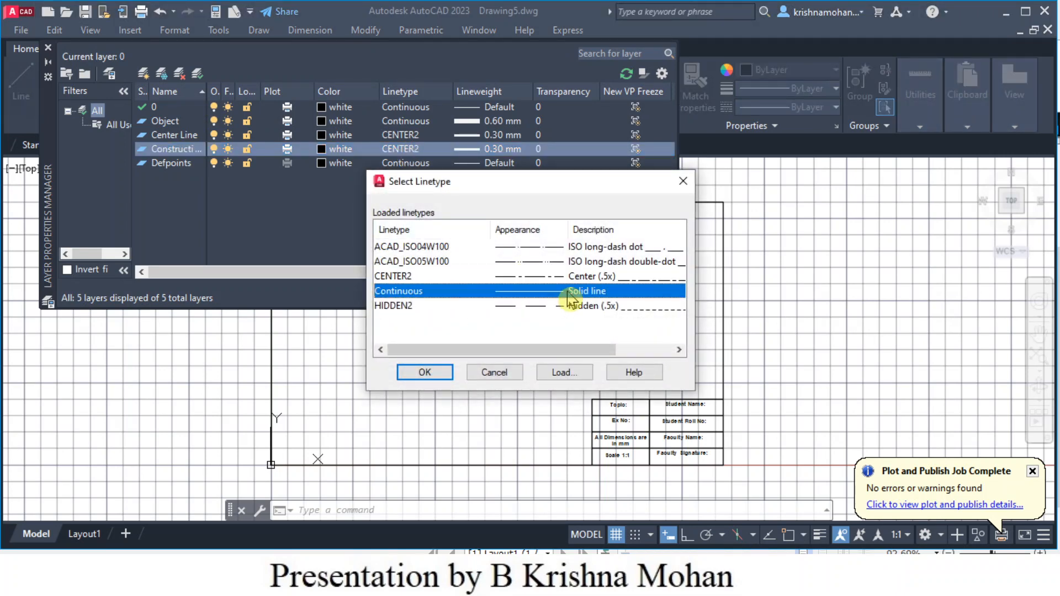
pyautogui.click(425, 372)
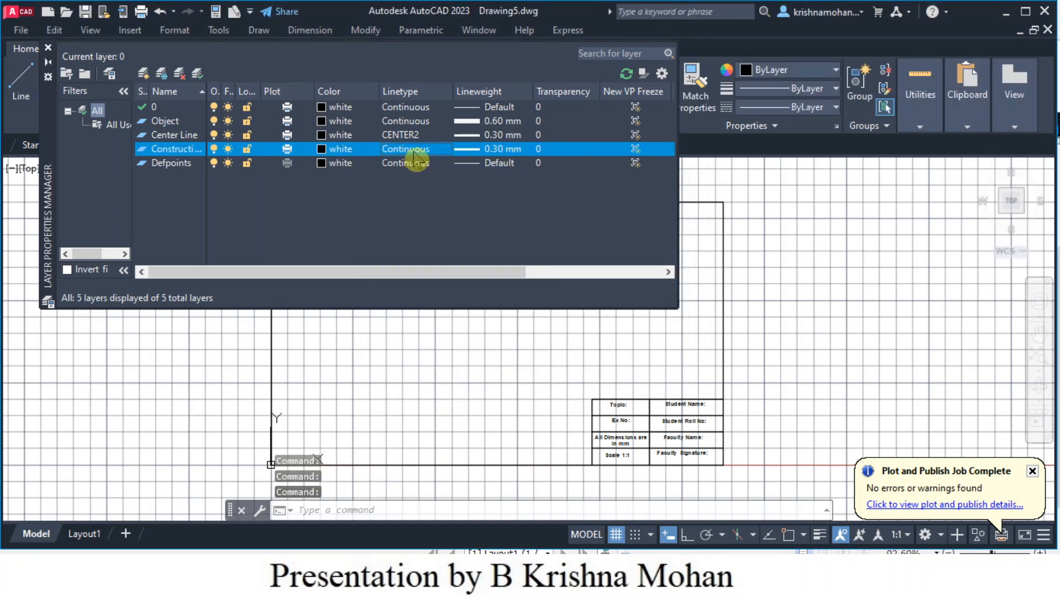
pyautogui.click(503, 151)
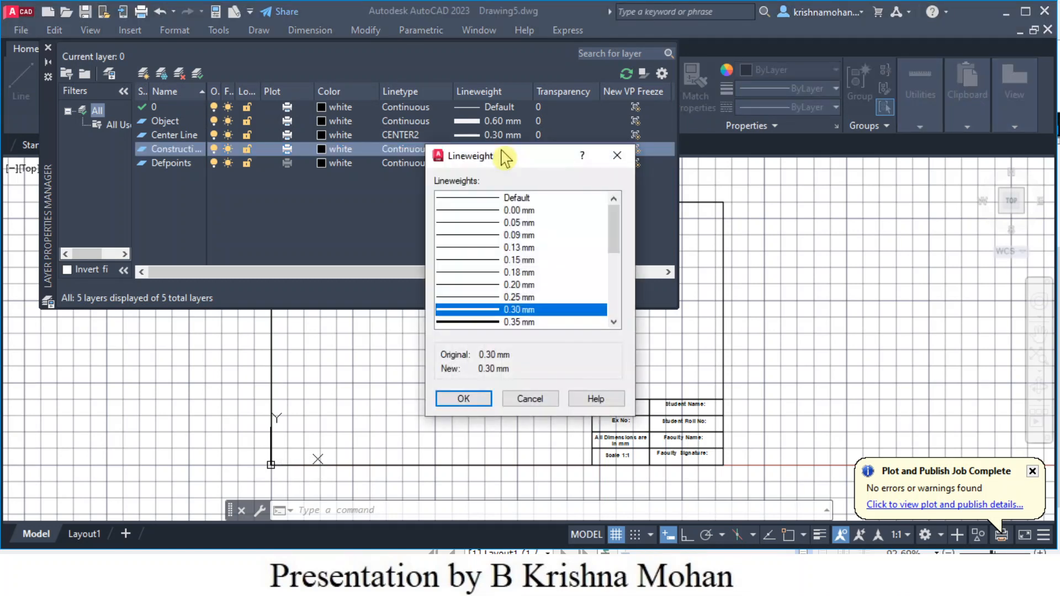
pyautogui.click(514, 212)
pyautogui.doubleClick(519, 212)
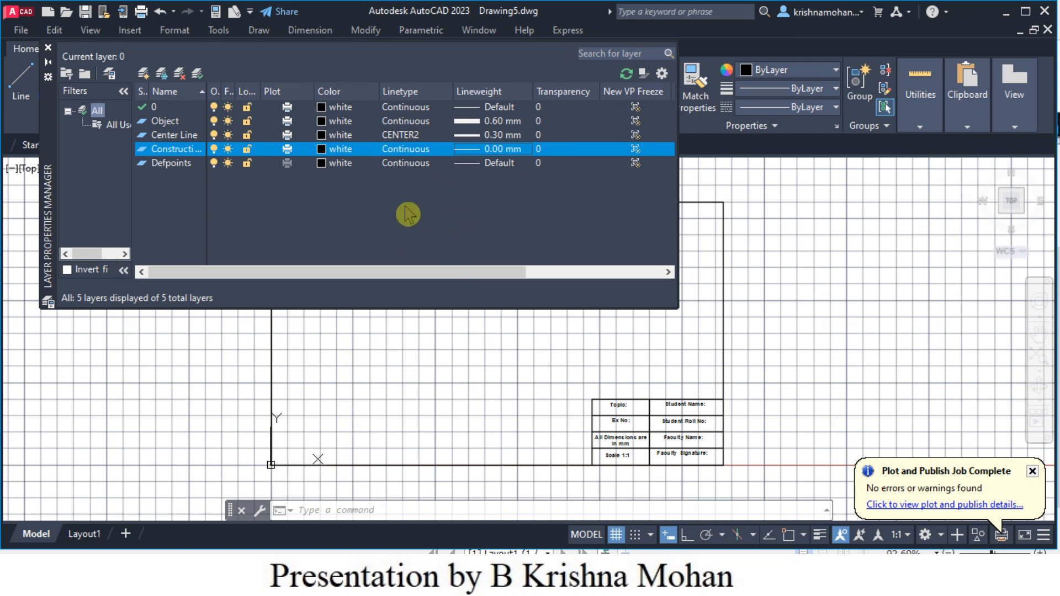
# - Create a new layer and name it 'Cutting Plane'
pyautogui.click(143, 78)
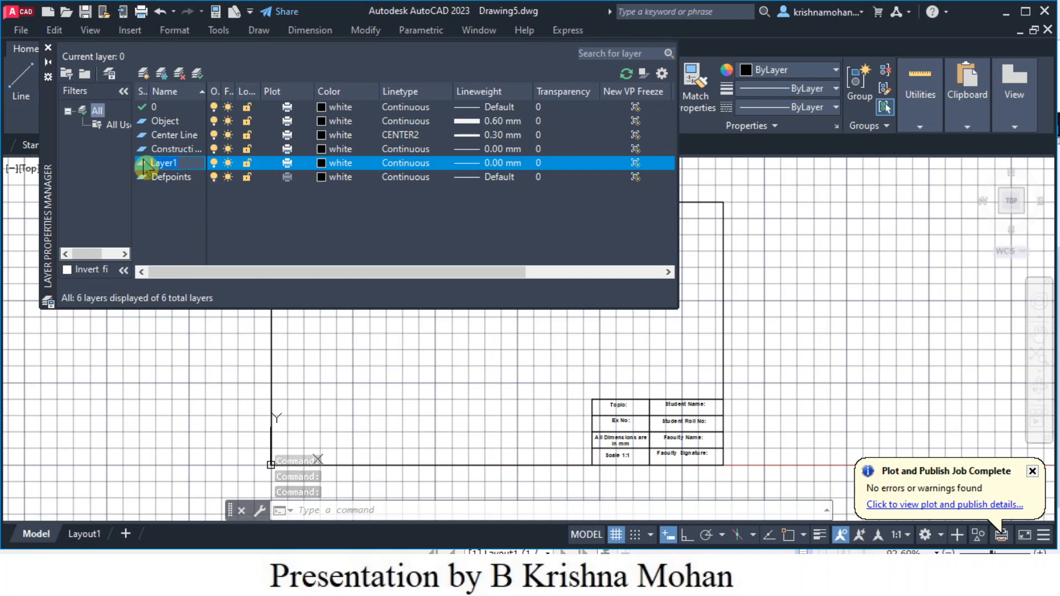
pyautogui.write('Cutting Pla')
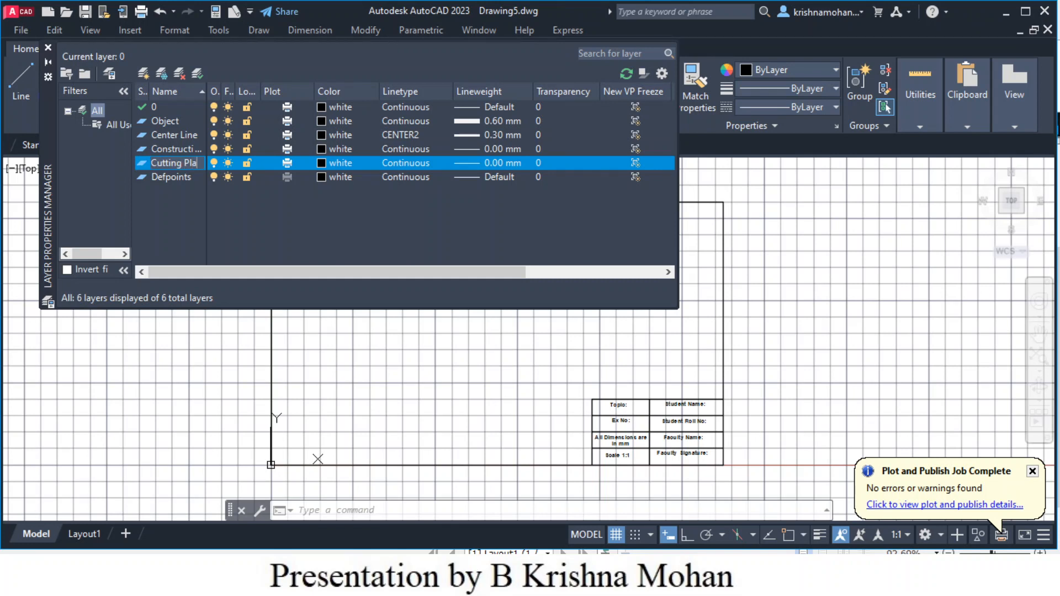
pyautogui.write('ne')
pyautogui.click(237, 217)
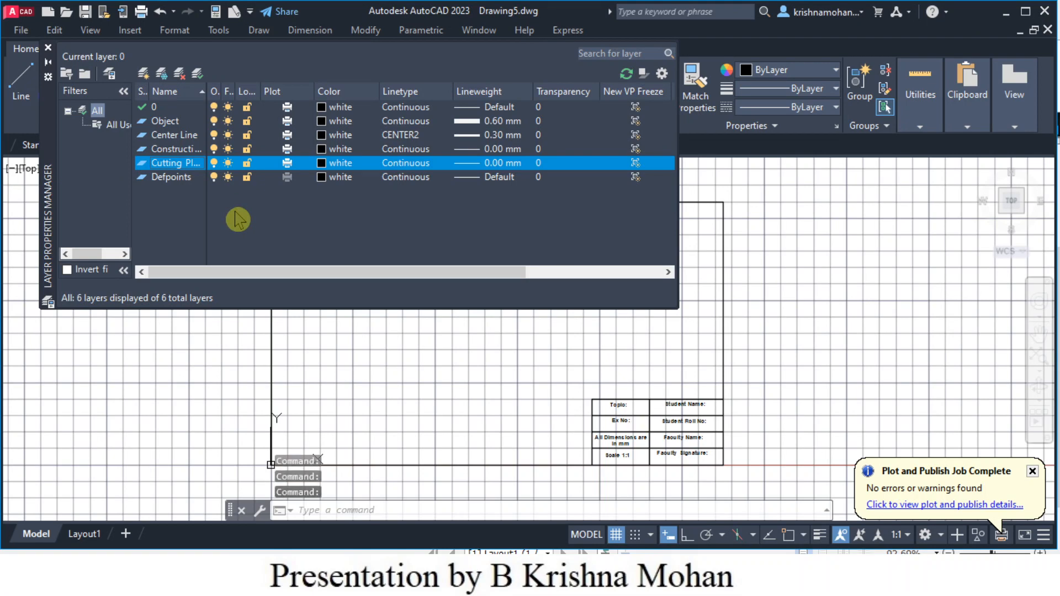
# - Assign the ACAD_ISO04W100 long-dash dot linetype to the Cutting Plane layer
pyautogui.click(413, 165)
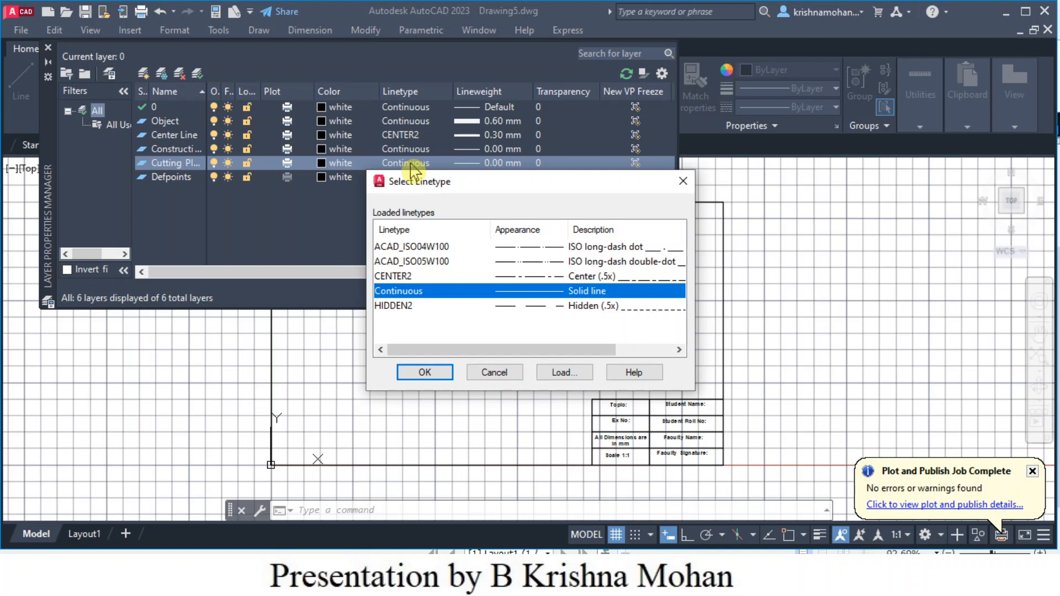
pyautogui.click(630, 249)
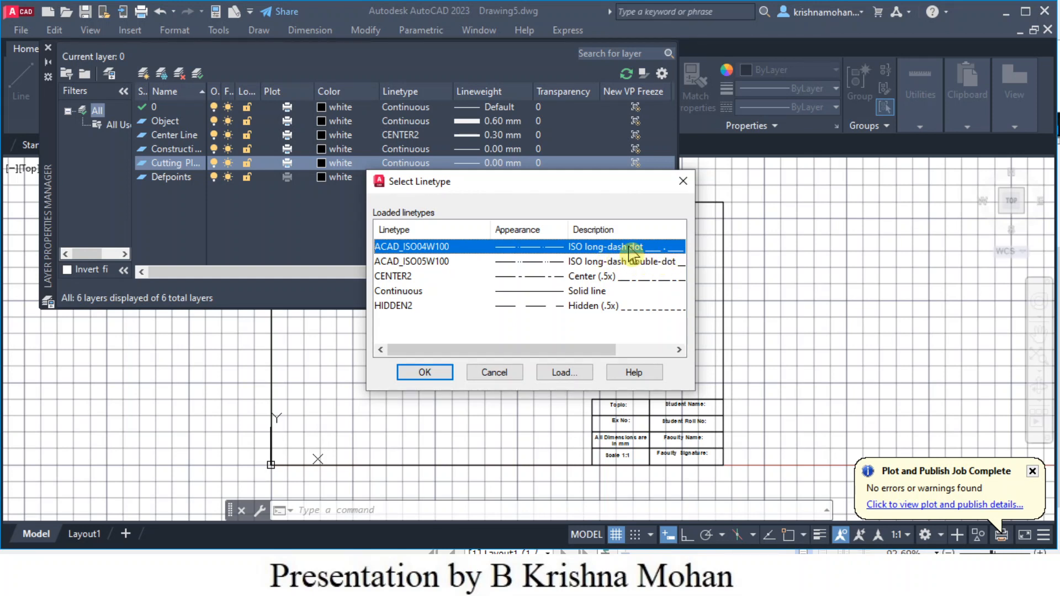
pyautogui.click(423, 374)
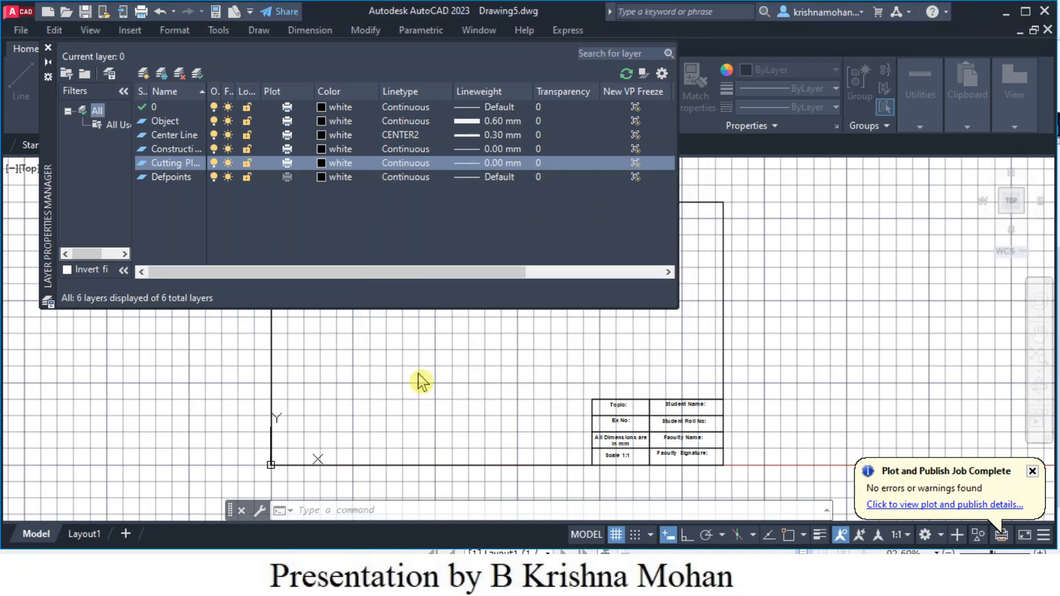
# - Set the Cutting Plane layer's lineweight to 0.30 mm
pyautogui.click(500, 165)
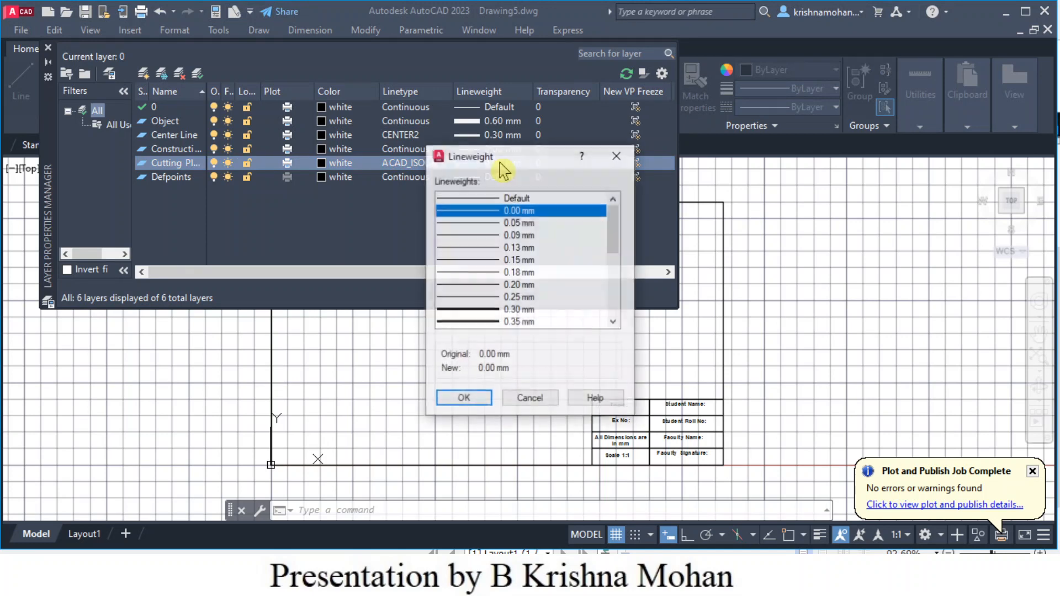
pyautogui.click(513, 310)
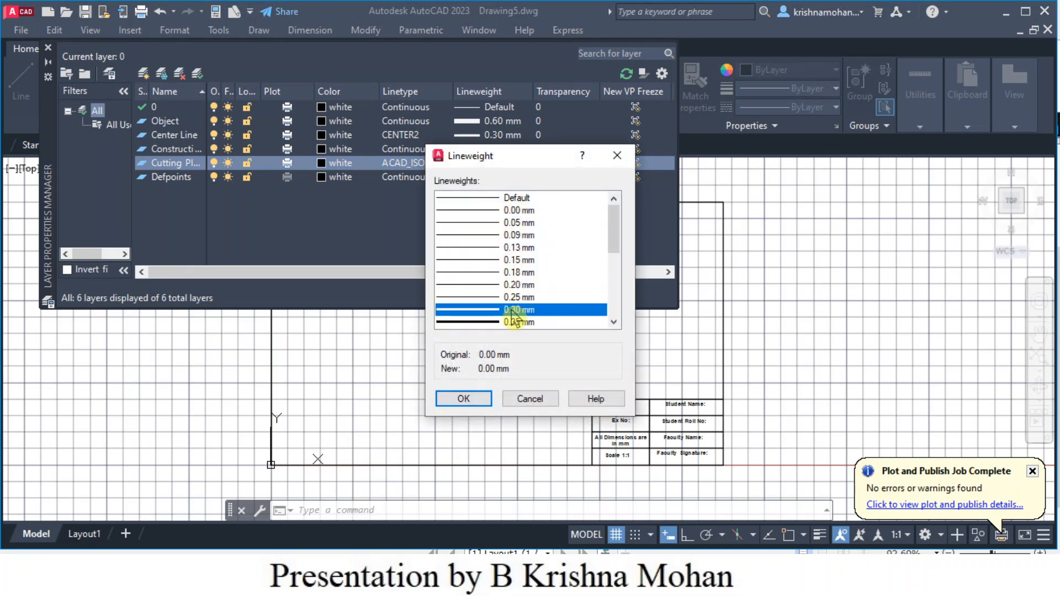
pyautogui.click(470, 401)
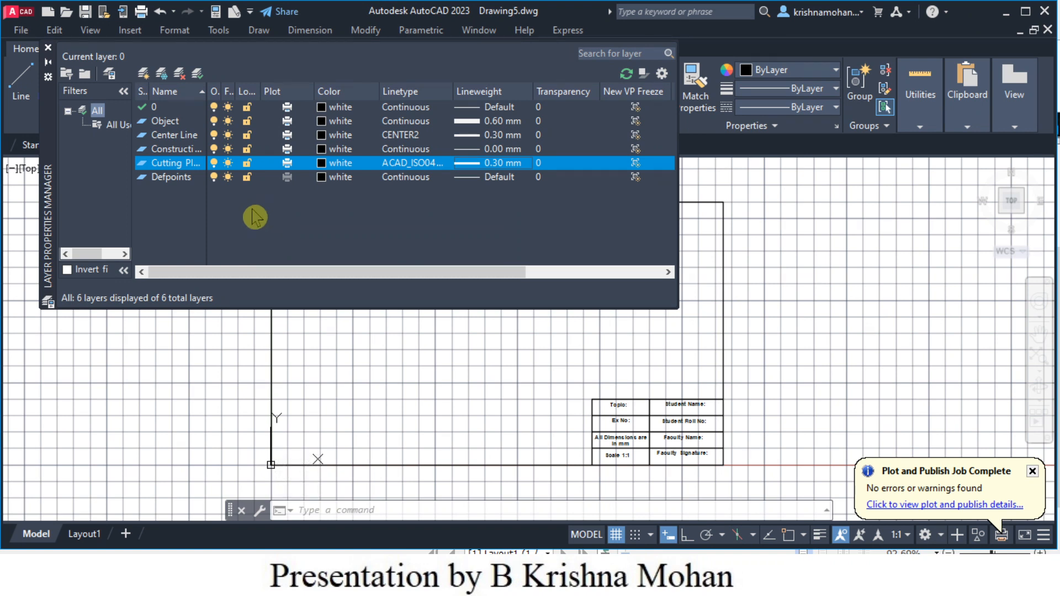
# - Create a new layer named 'Locus line'
pyautogui.click(142, 79)
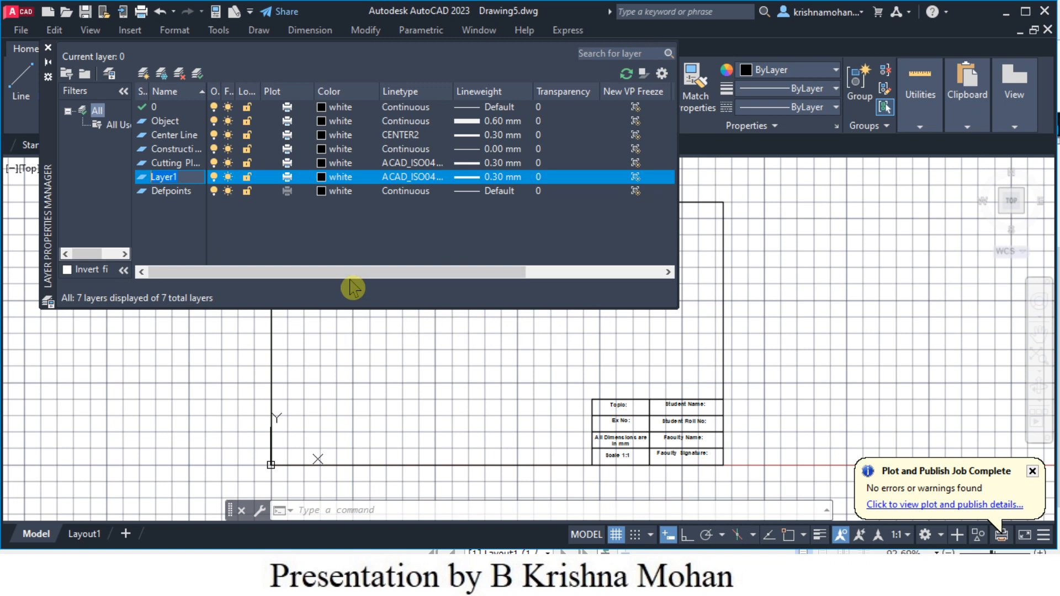
pyautogui.write('Locus line')
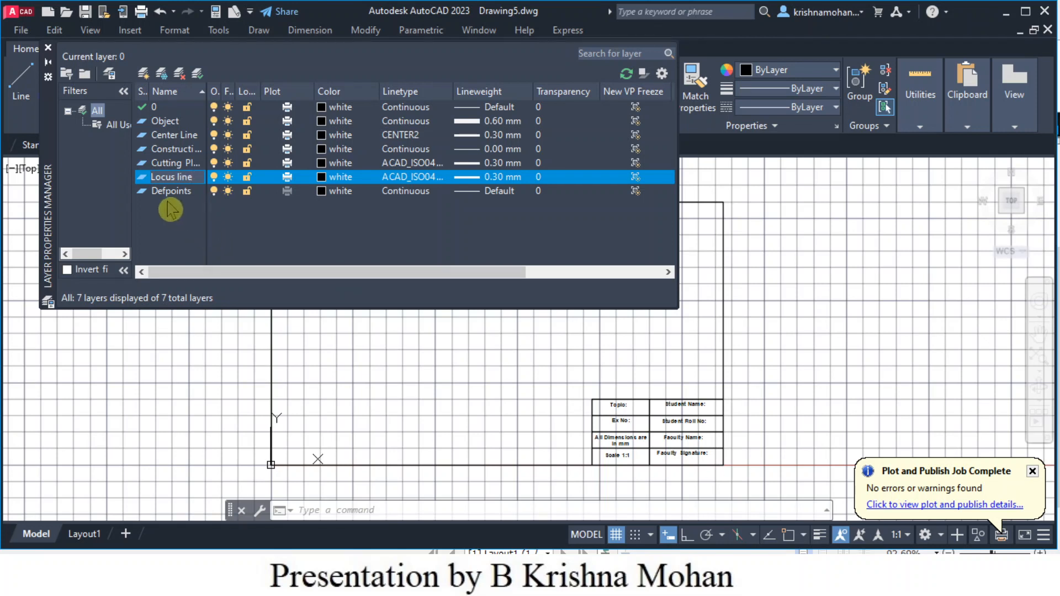
pyautogui.click(421, 178)
# - Give the Locus line layer the ACAD_ISO05W100 long-dash double-dot linetype
pyautogui.click(421, 178)
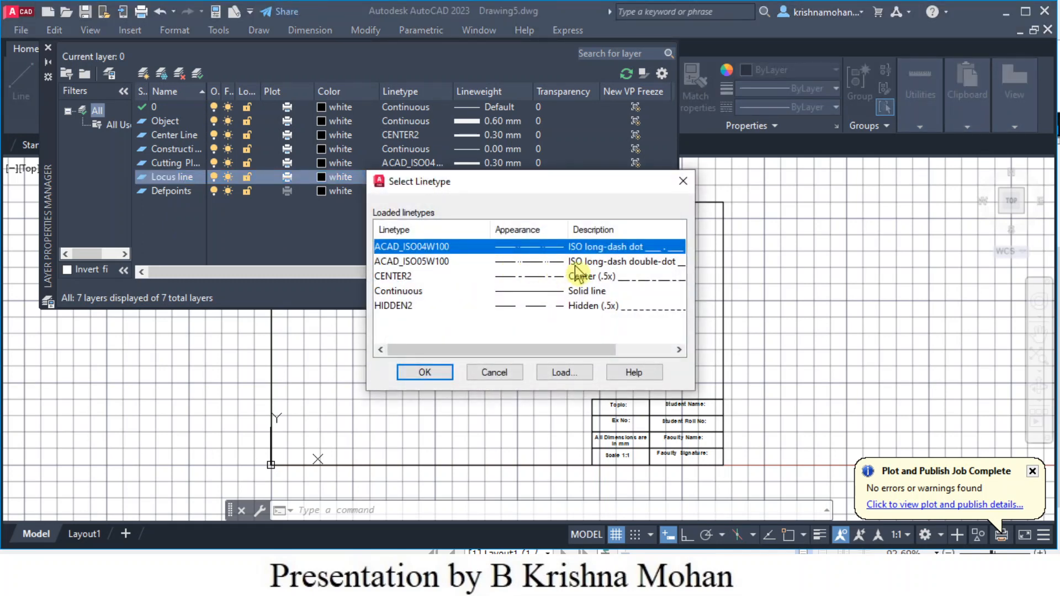
pyautogui.click(599, 264)
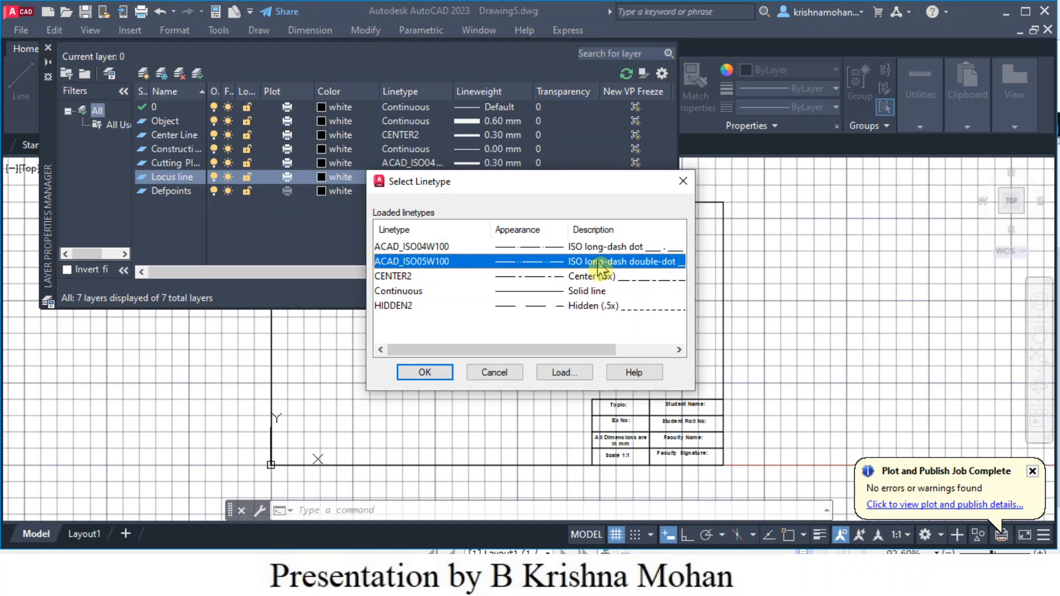
pyautogui.click(425, 373)
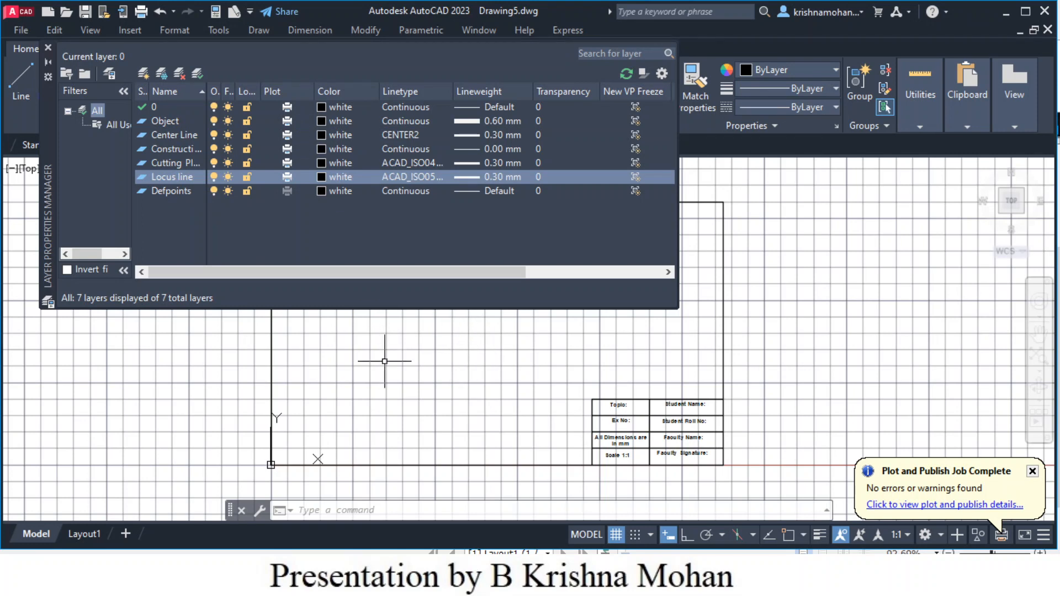
# - Close the Layer Properties Manager and choose Save As from the application menu
pyautogui.click(48, 49)
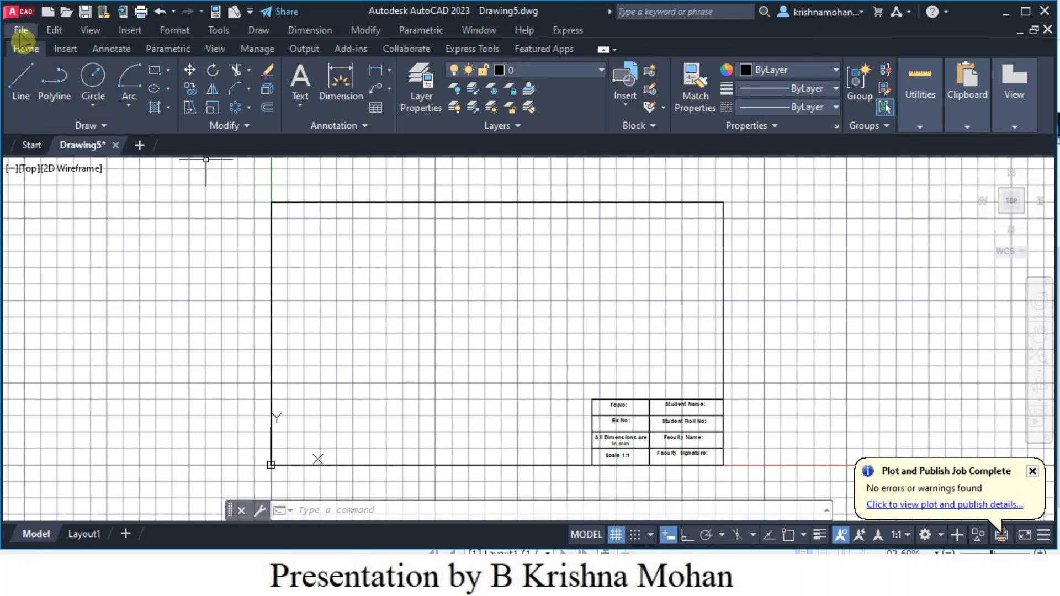
pyautogui.click(13, 12)
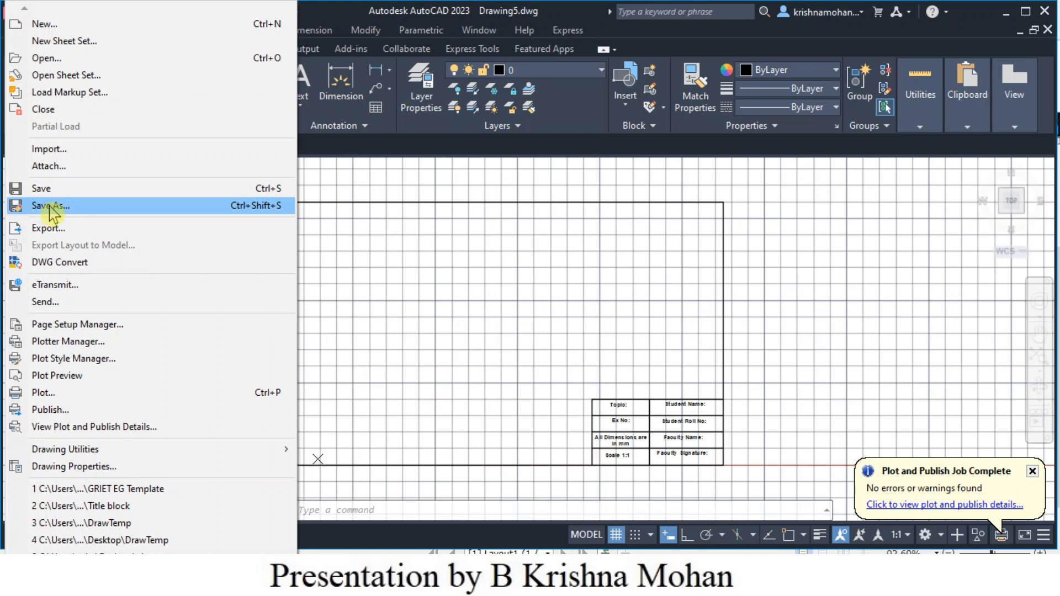
pyautogui.click(50, 208)
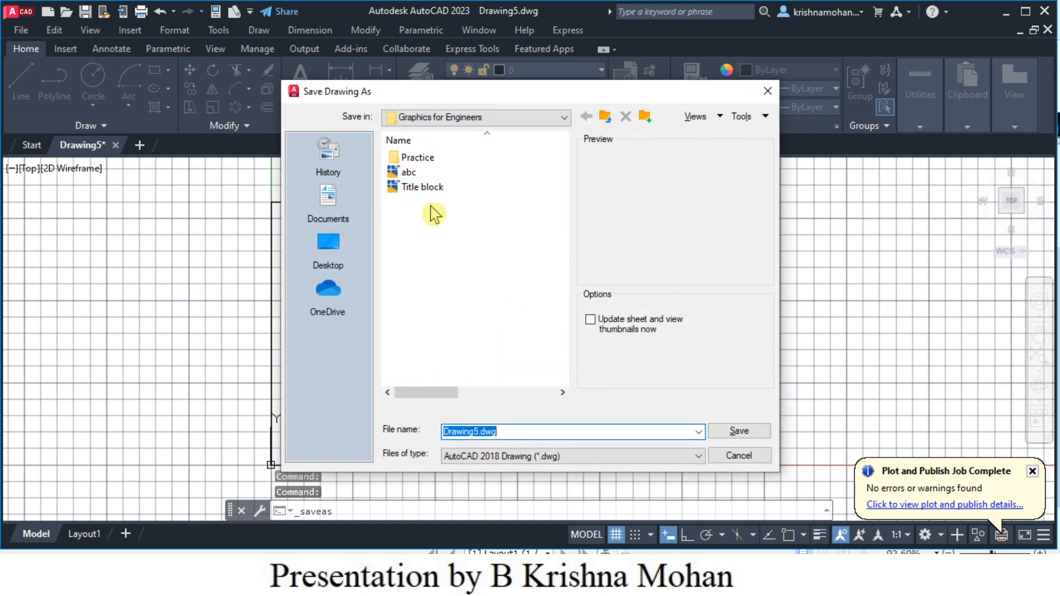
# - Set the file type to AutoCAD Drawing Template (*.dwt)
pyautogui.doubleClick(426, 159)
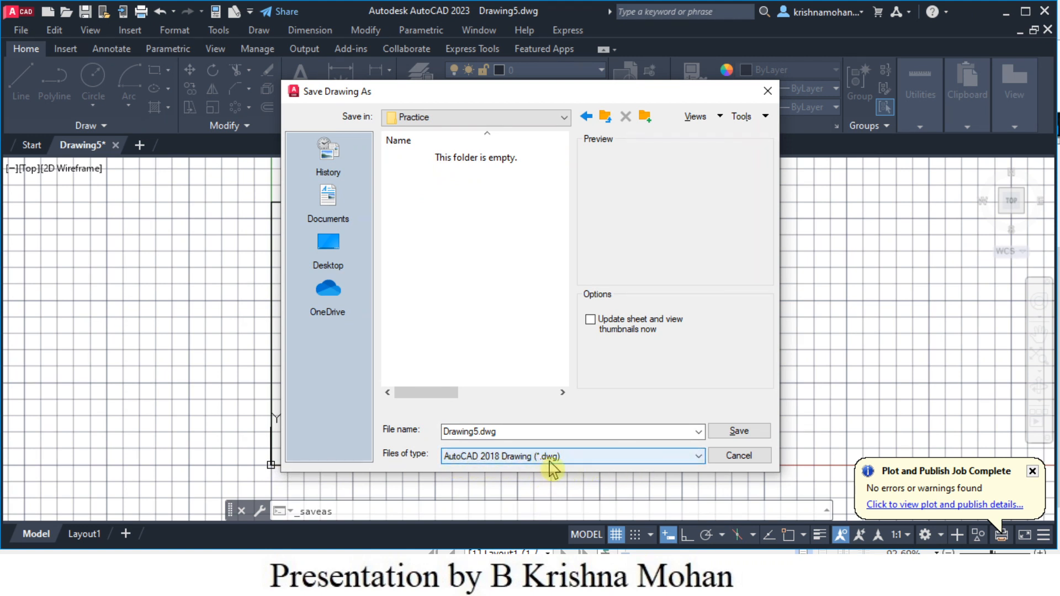
pyautogui.click(699, 456)
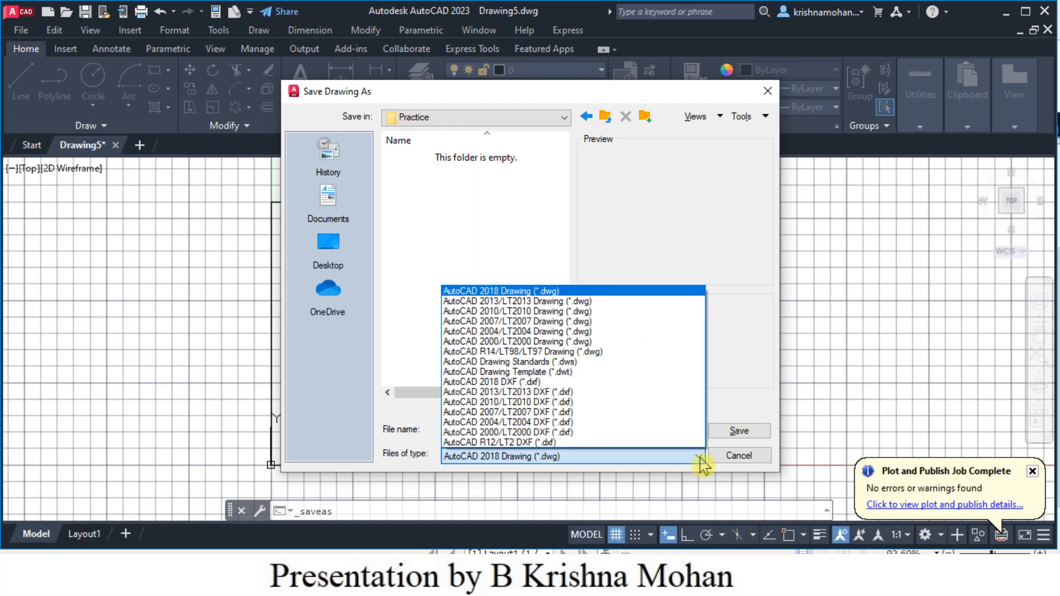
pyautogui.click(566, 374)
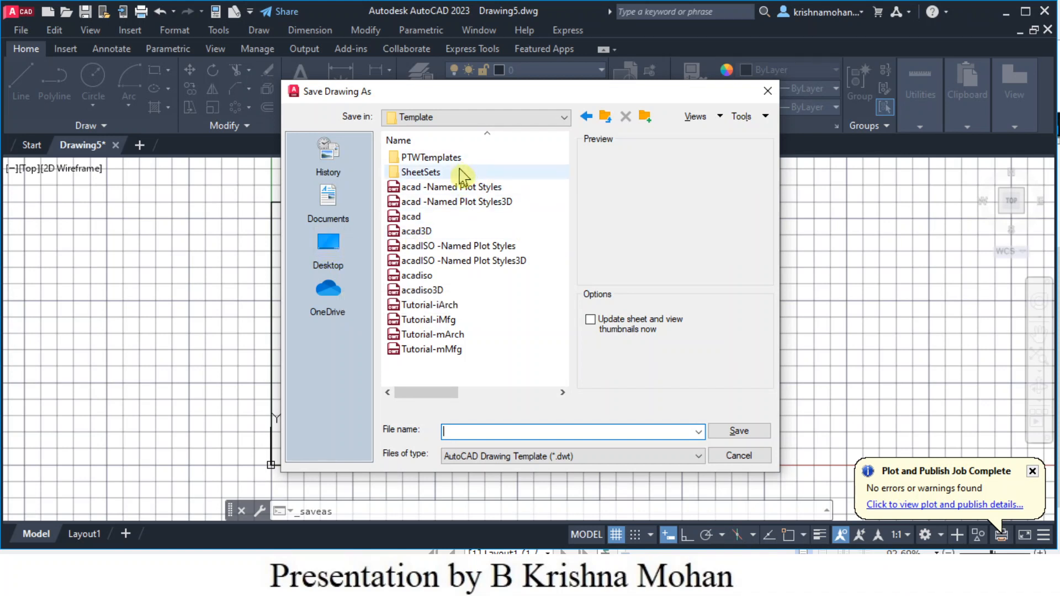
# - Save the template as 'GRIET GE Template' in Desktop > Graphics for Engineers > Practice
pyautogui.click(331, 246)
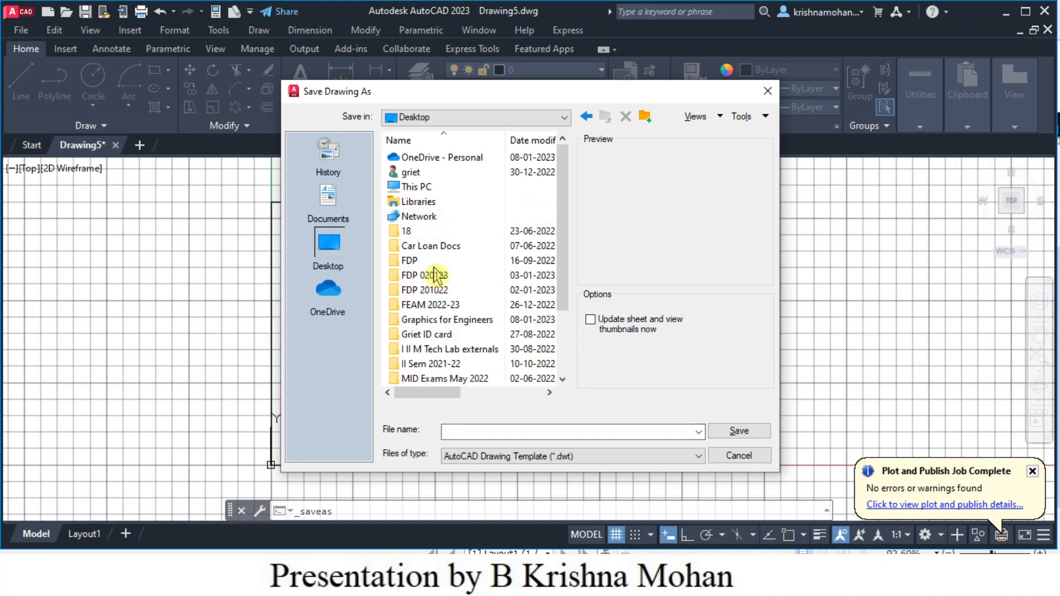
pyautogui.doubleClick(476, 321)
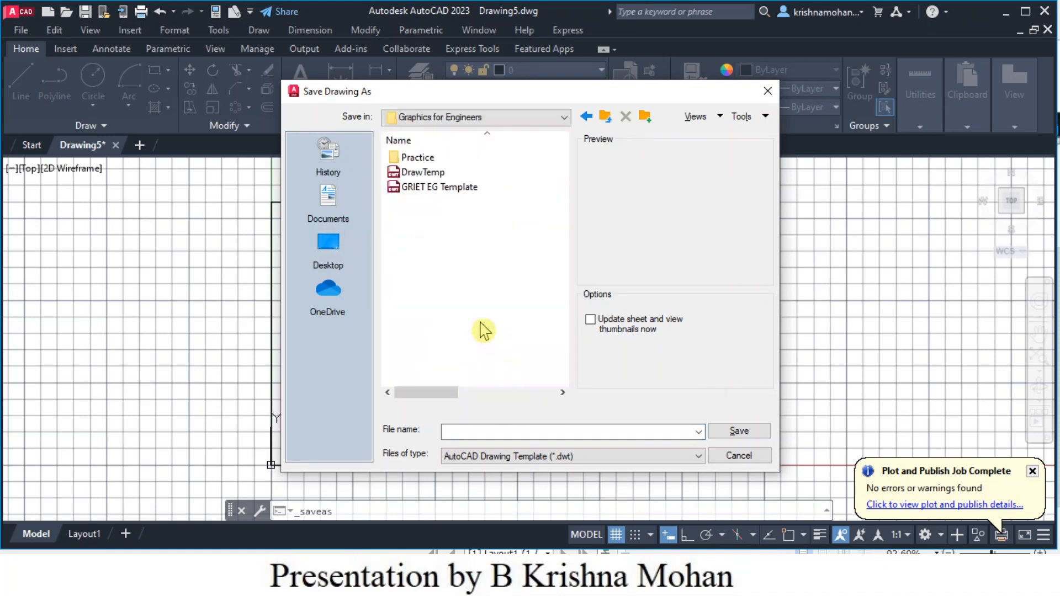
pyautogui.doubleClick(412, 159)
pyautogui.click(458, 431)
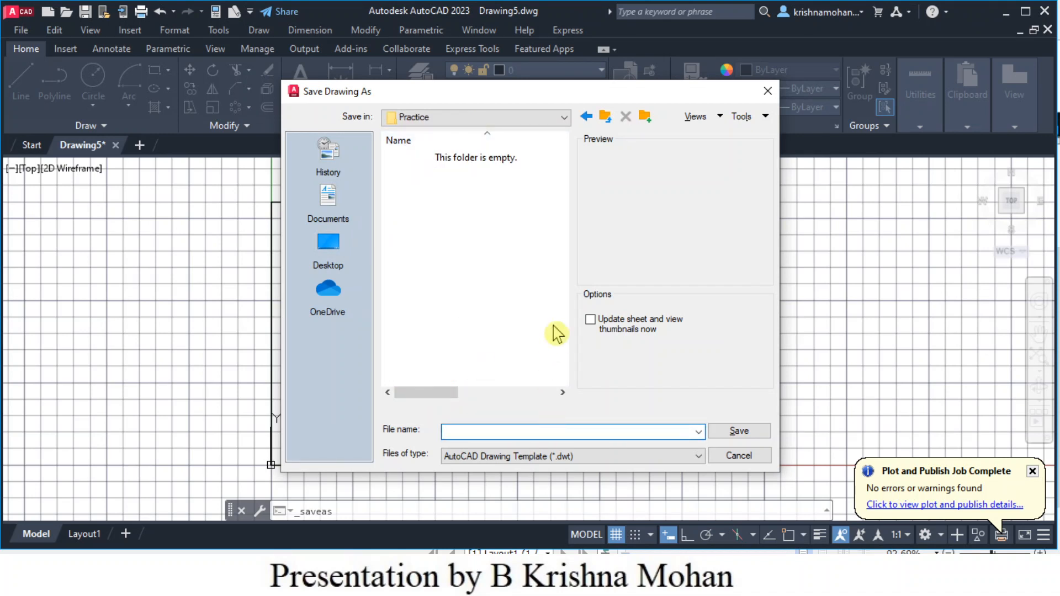
pyautogui.write('GRIET GE Template')
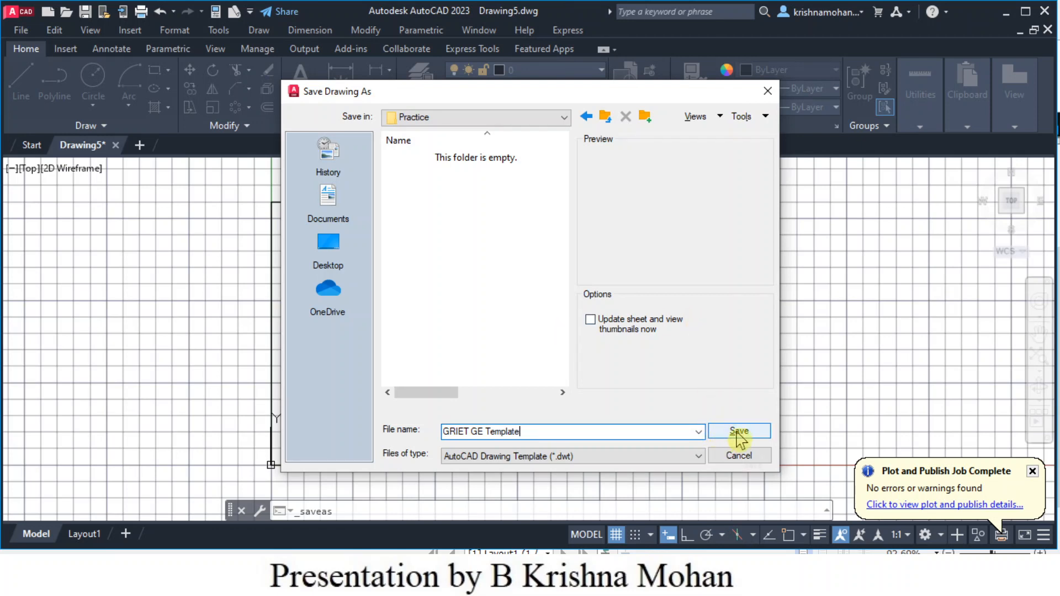
pyautogui.click(738, 434)
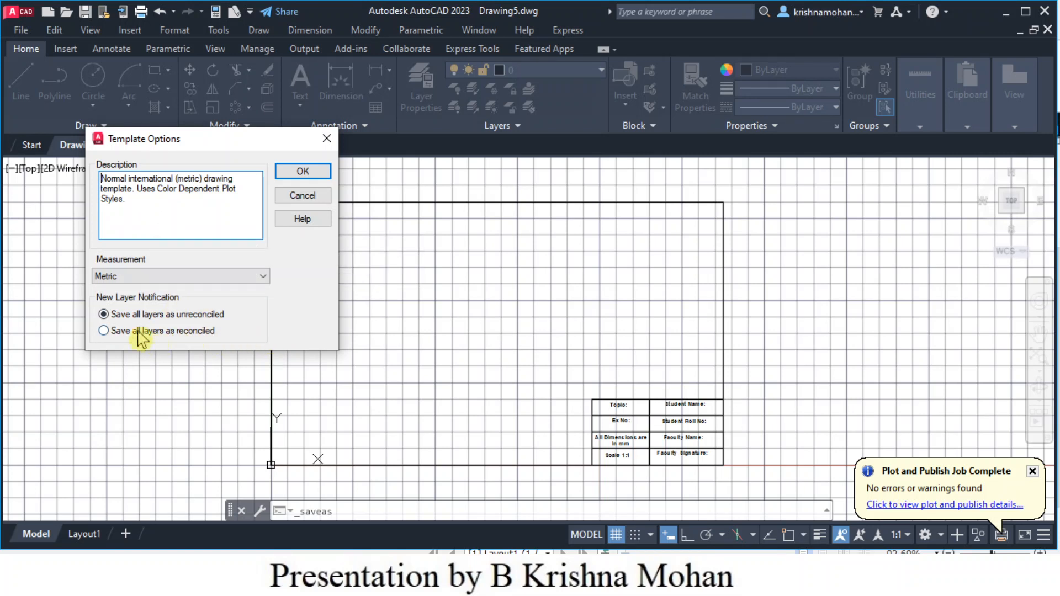
# - Keep Metric measurement in Template Options and confirm to finish saving GRIET GE Template.dwt
pyautogui.click(263, 287)
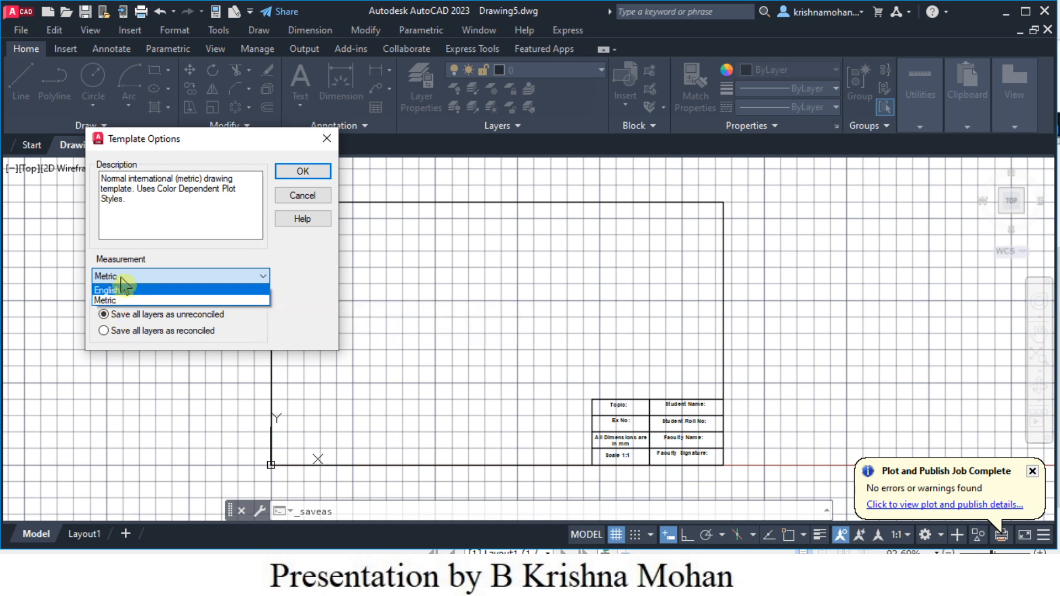
pyautogui.click(111, 301)
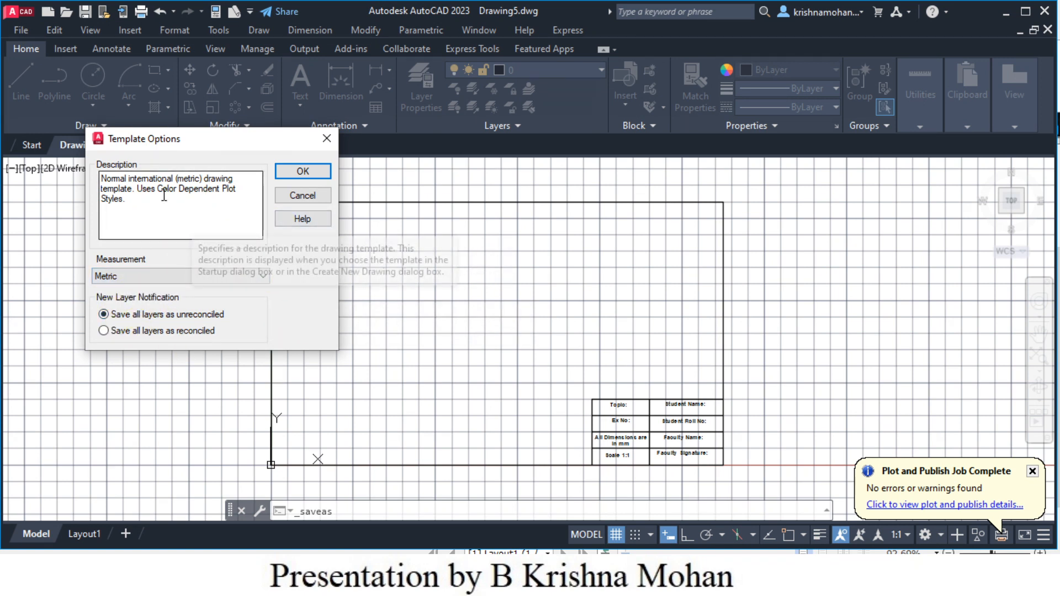
pyautogui.click(303, 171)
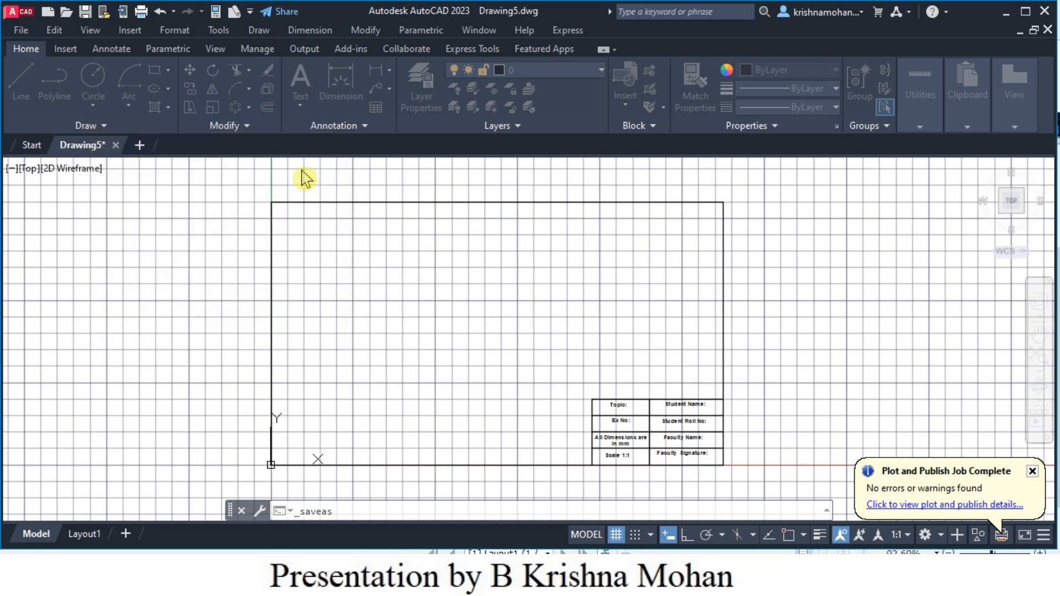